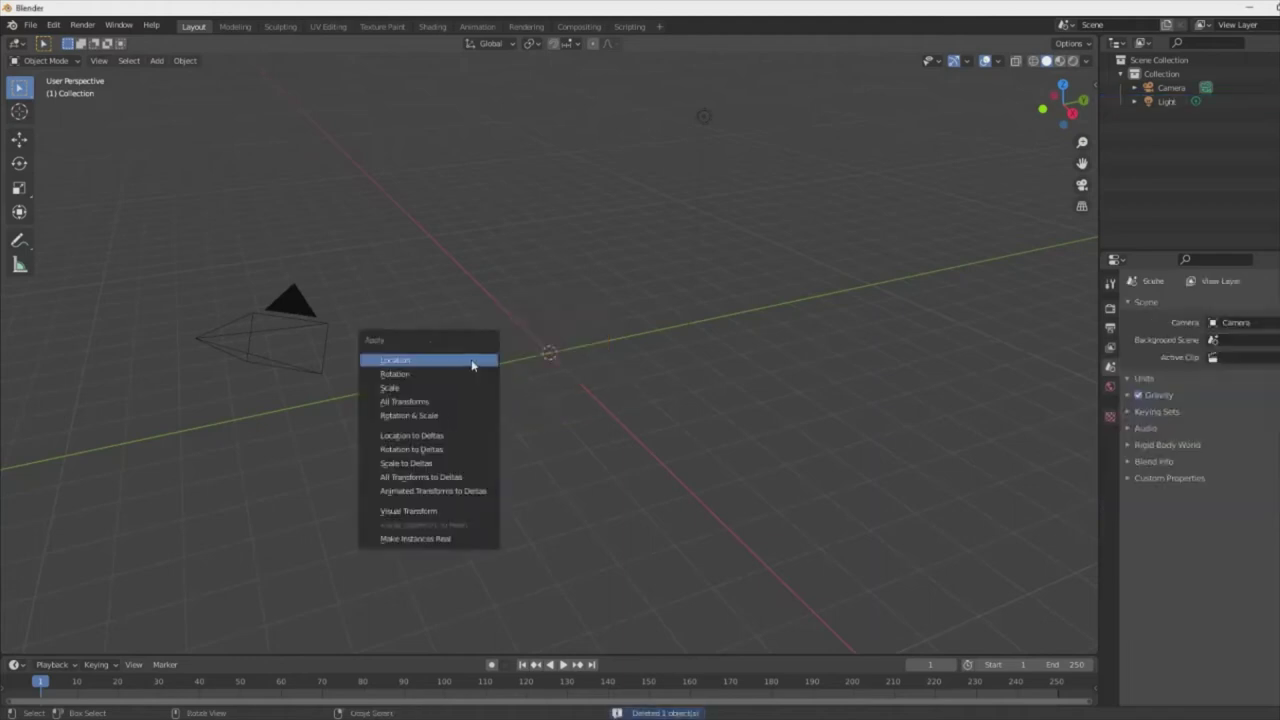
- Add a cube scaled 0.2 × 0.2 × 4 as a tall upright post, seen from the front
left_click(715, 272)
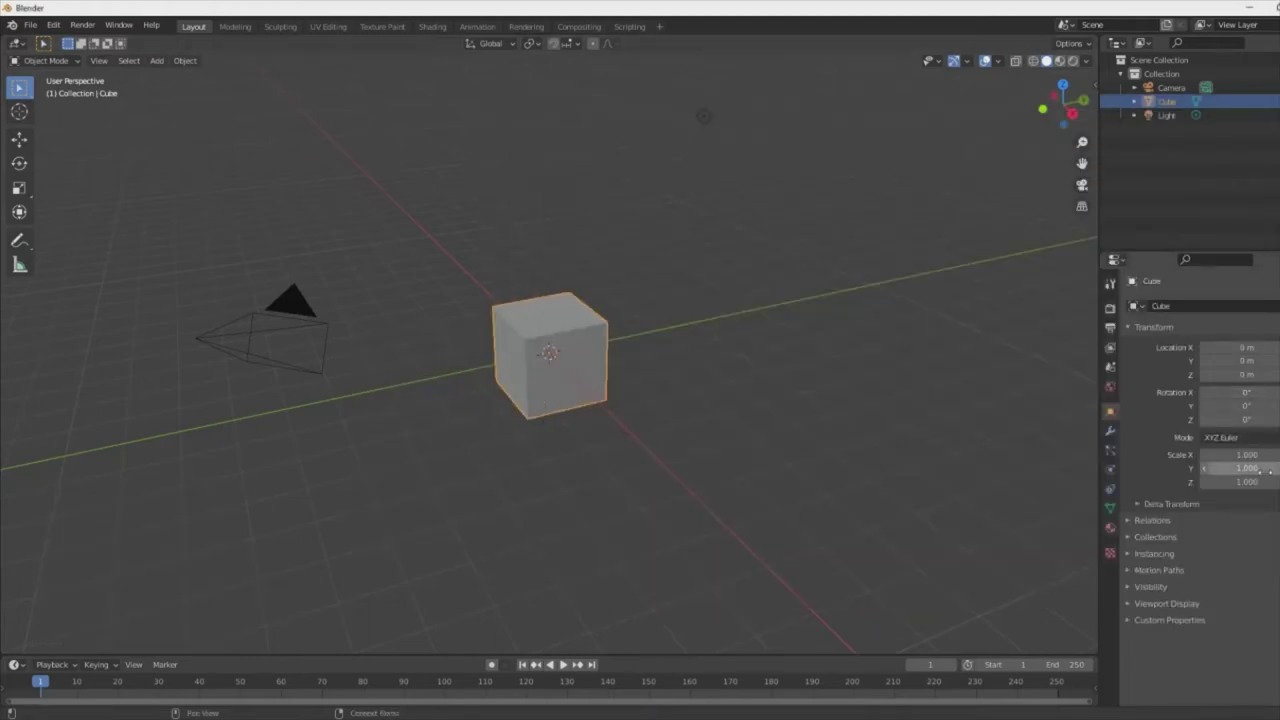
left_click(1270, 481)
type("4")
key("Tab")
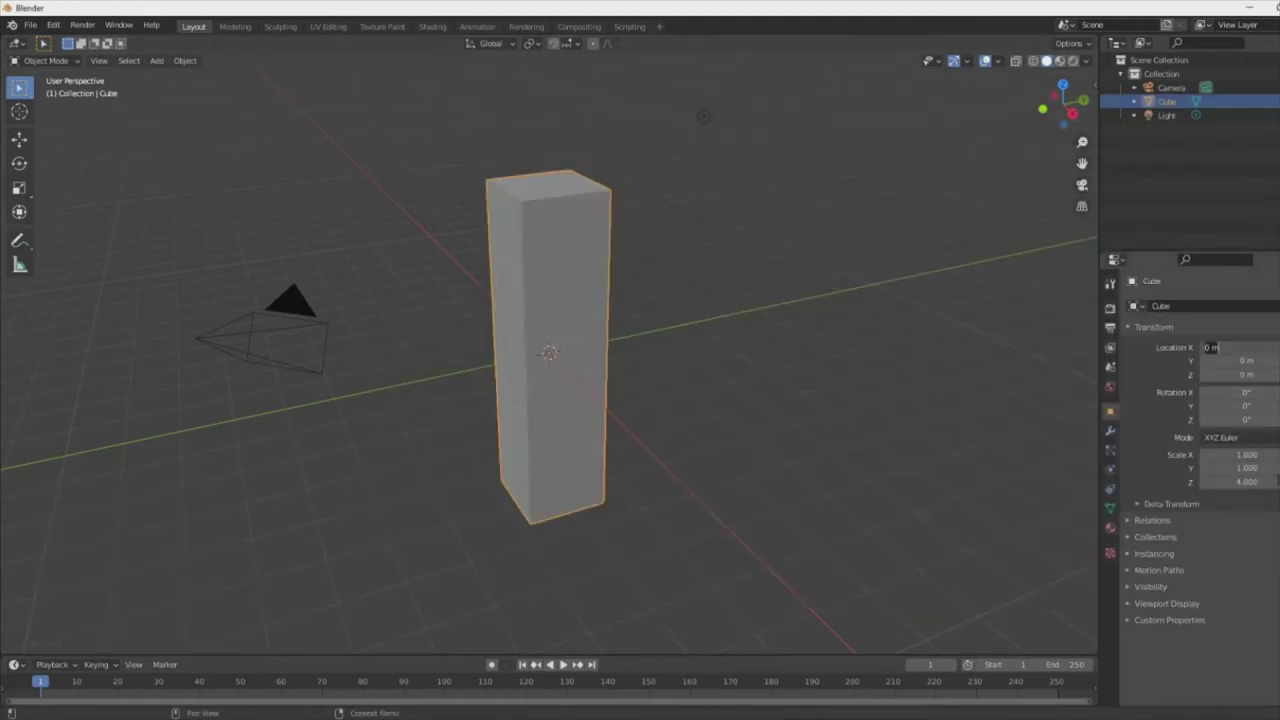
type("0.2")
key("Tab")
type("0.2")
key("Tab")
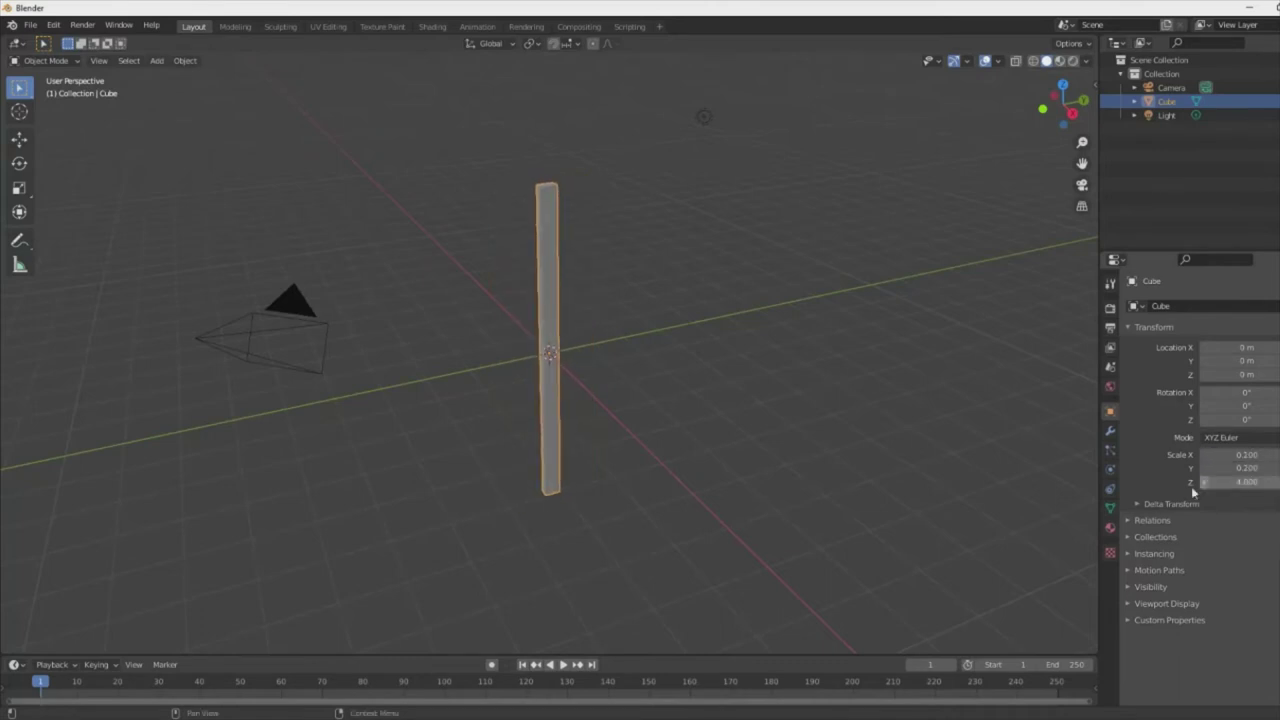
key("KP_1")
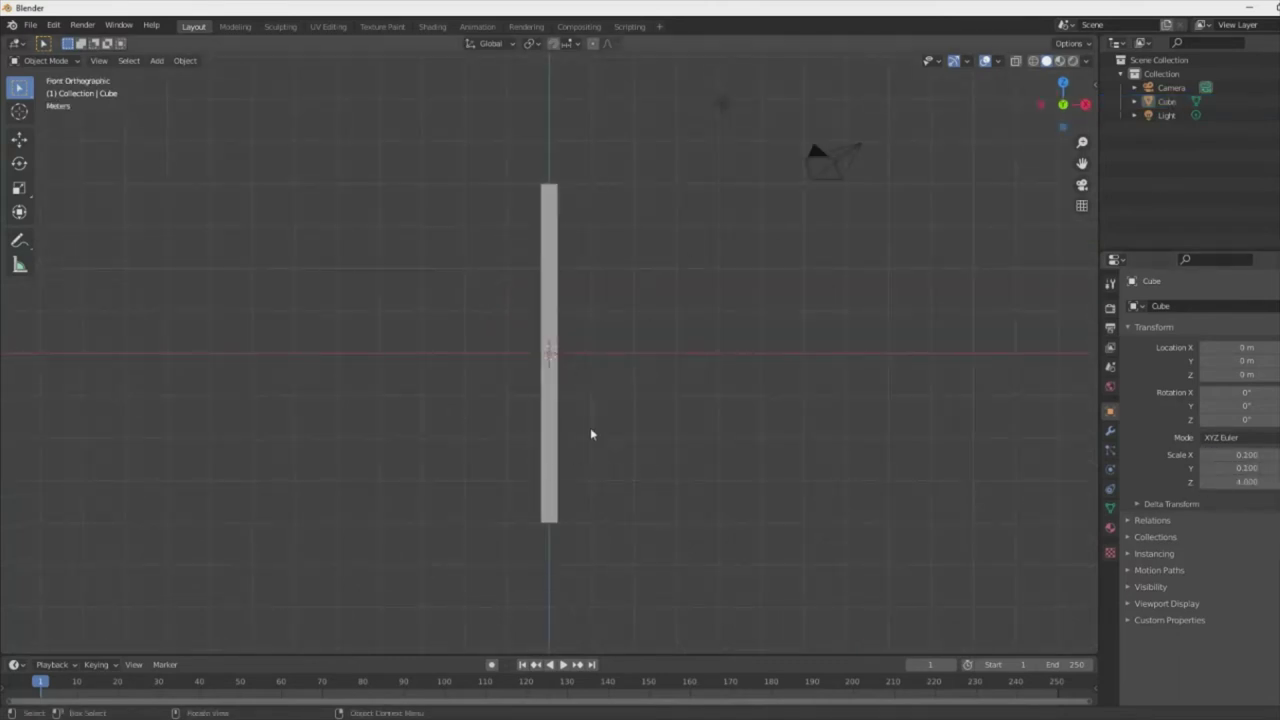
key("shift+a")
- Add a second cube and move it right of the post and down along Z
left_click(672, 97)
key("g")
key("x")
left_click(640, 366)
key("g")
key("z")
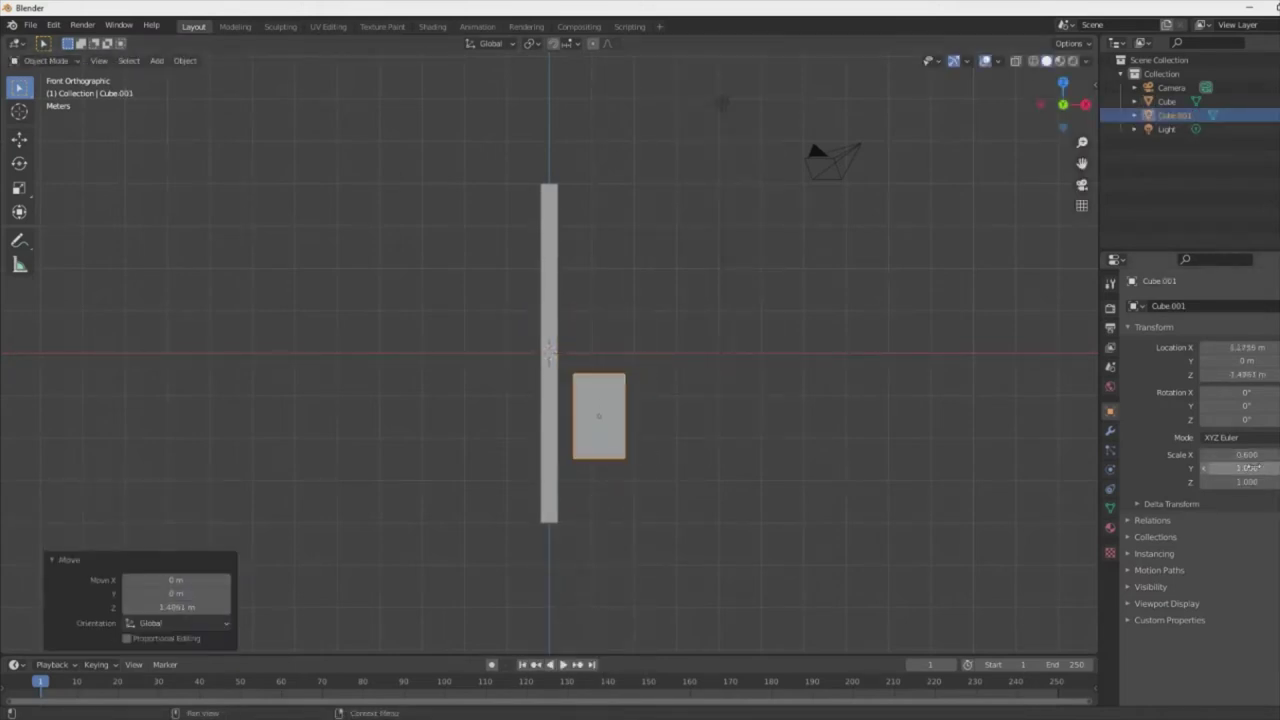
- Flatten the second cube into a 0.6 × 0.1 × 0.25 block
scroll(1013, 464, "up", 5)
type("0.2")
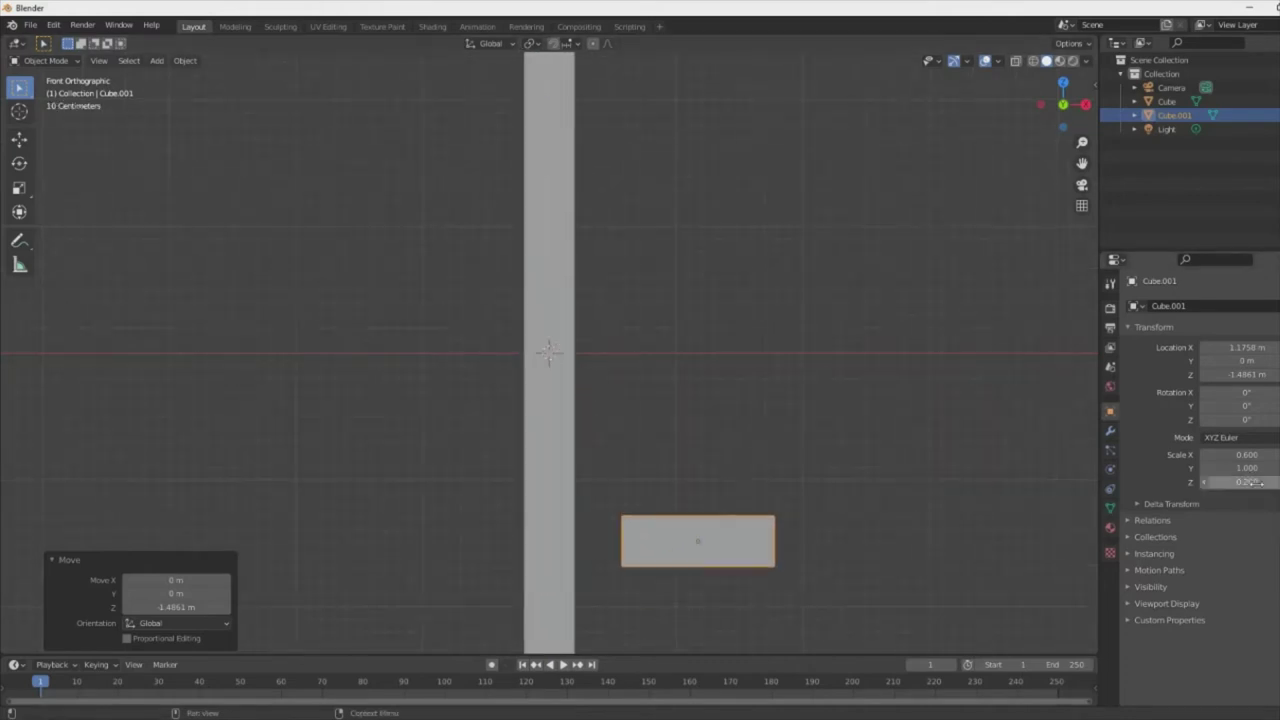
type("5")
key("Return")
mouse_move(780, 420)
middle_mouse_down()
mouse_move(814, 543)
mouse_move(808, 574)
middle_mouse_up()
key("Return")
key("shift+a")
- Add a cylinder rotated 90° on X with a smaller radius
left_click(986, 191)
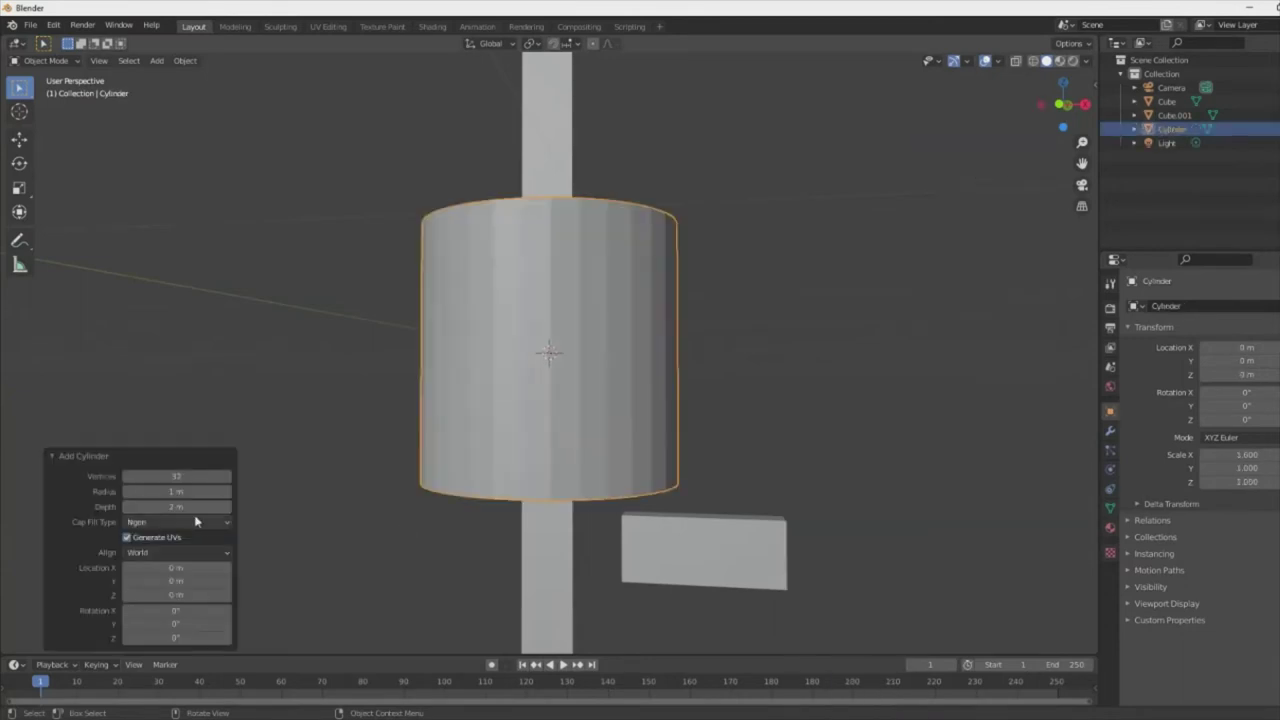
left_click(176, 611)
type("90")
key("Return")
type(".25")
key("Return")
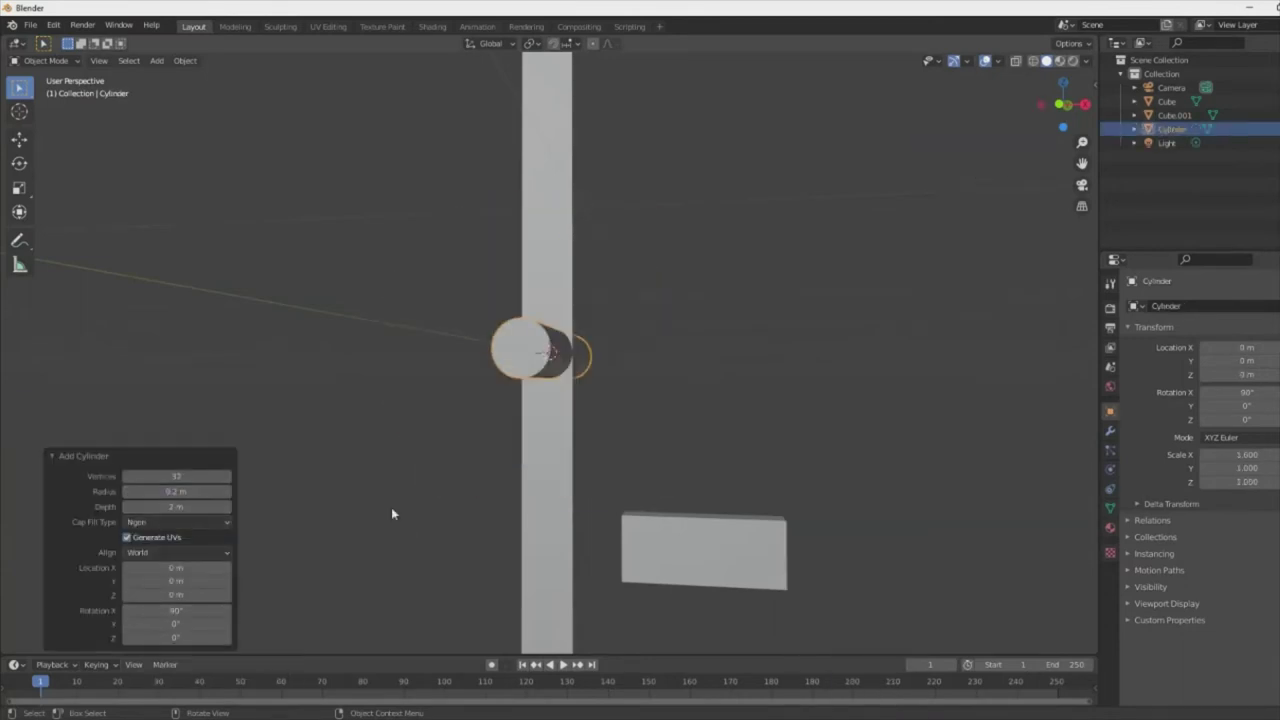
key("KP_1")
- Place the cylinder on the block's top edge and select the block as active
key("g")
left_click(689, 514)
left_click(567, 341, "shift")
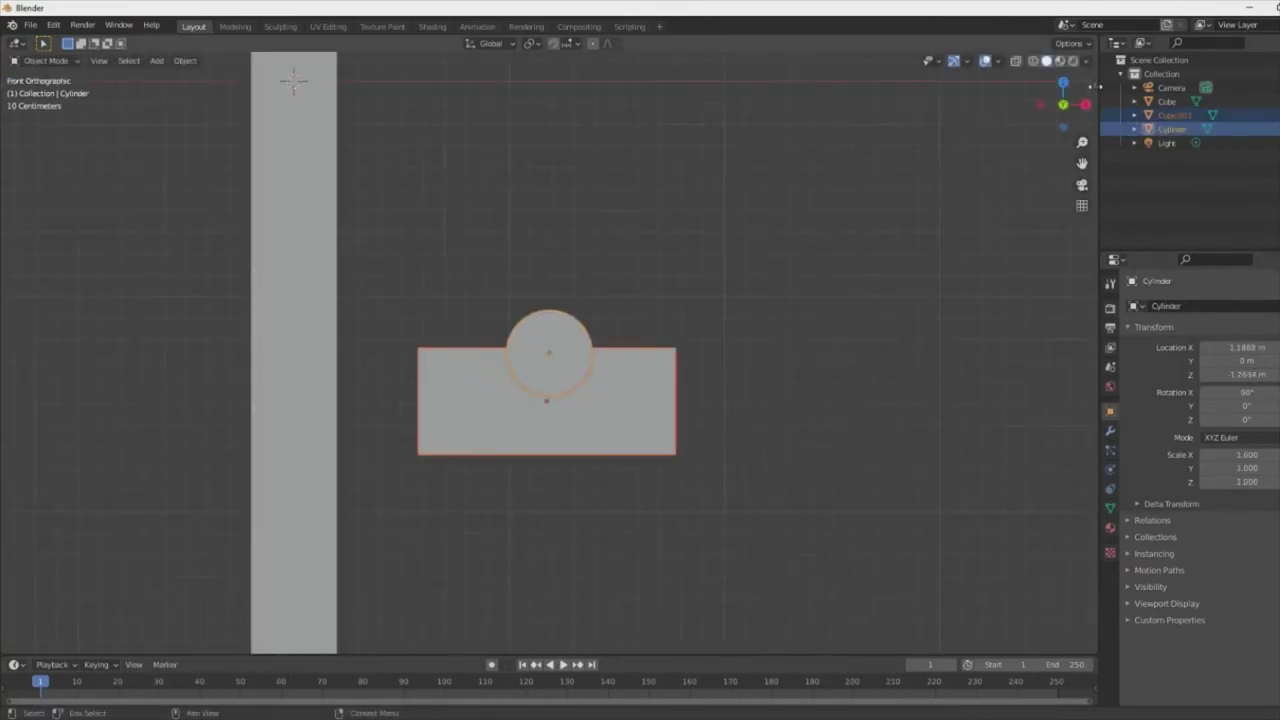
key("t")
left_click(185, 60)
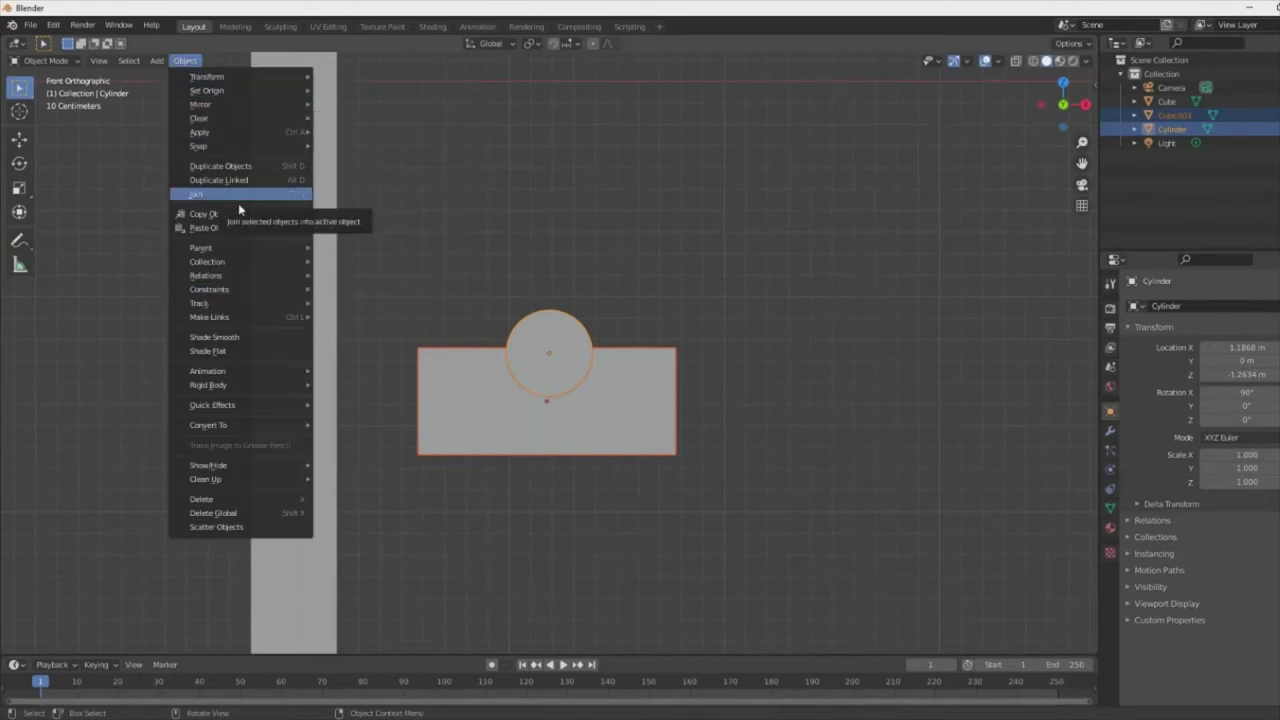
left_click(563, 340)
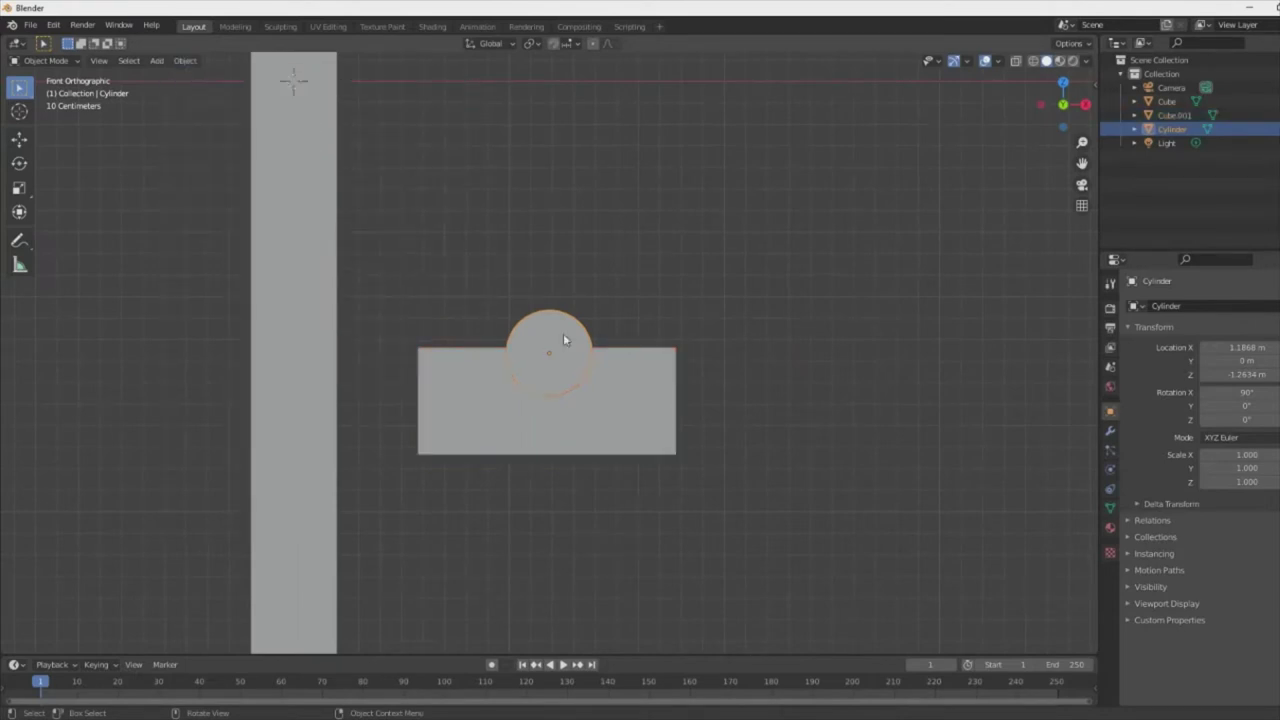
left_click(571, 343, "shift")
key("n")
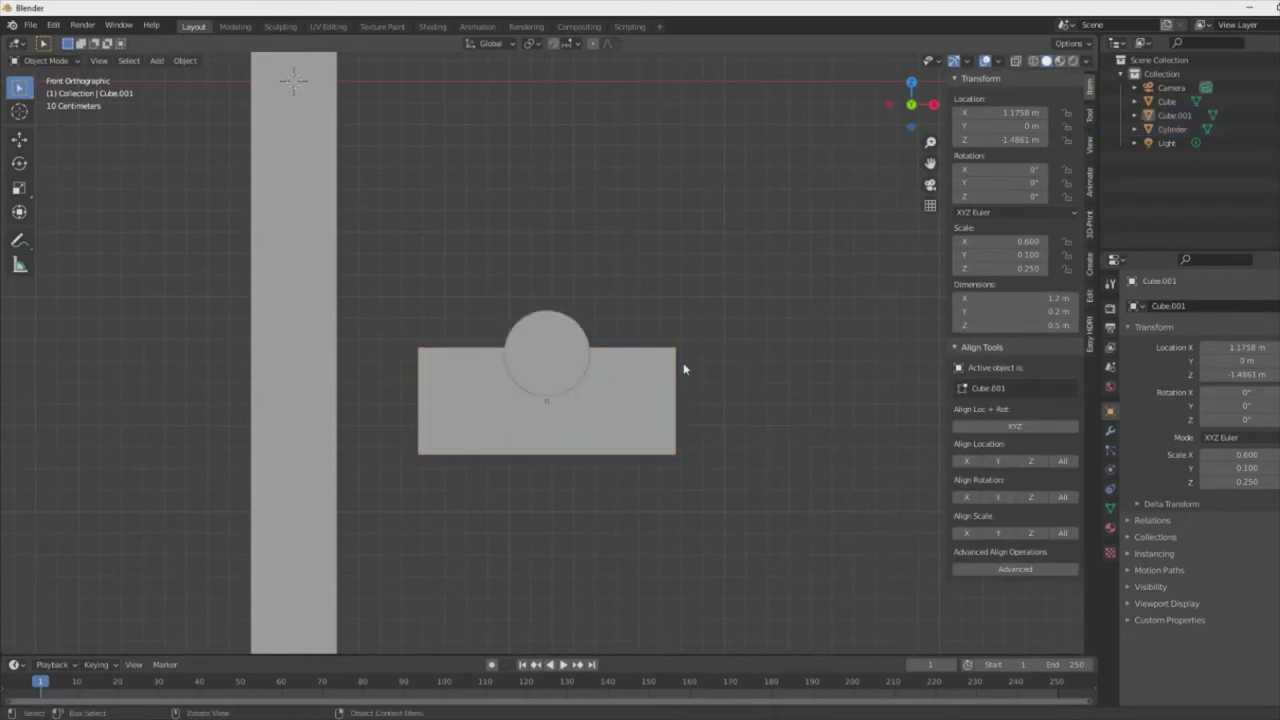
- Scale the block by 2 along Z to double its height
key("s")
key("z")
key("2")
key("Return")
mouse_move(1018, 462)
middle_mouse_down()
mouse_move(743, 437)
mouse_move(800, 430)
middle_mouse_up()
- Add a Boolean modifier to the block that cuts with the Cylinder
left_click(1174, 115)
left_click(1110, 430)
left_click(1152, 305)
left_click(955, 384)
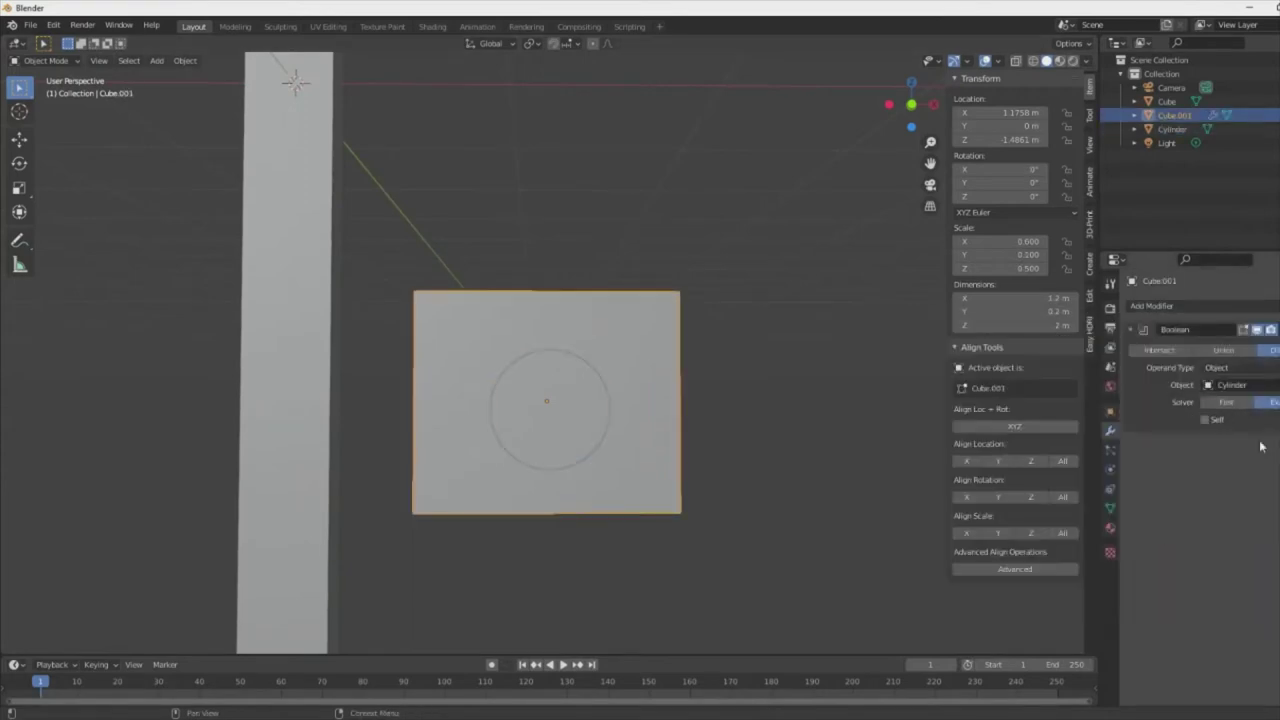
- Apply the Boolean cut and delete the cutting cylinder
key("ctrl+a")
left_click(560, 423)
key("Delete")
left_click(673, 416)
- Bisect the block horizontally through the hole's centre with Clear Outer, keeping the lower half
key("KP_1")
key("Tab")
key("k")
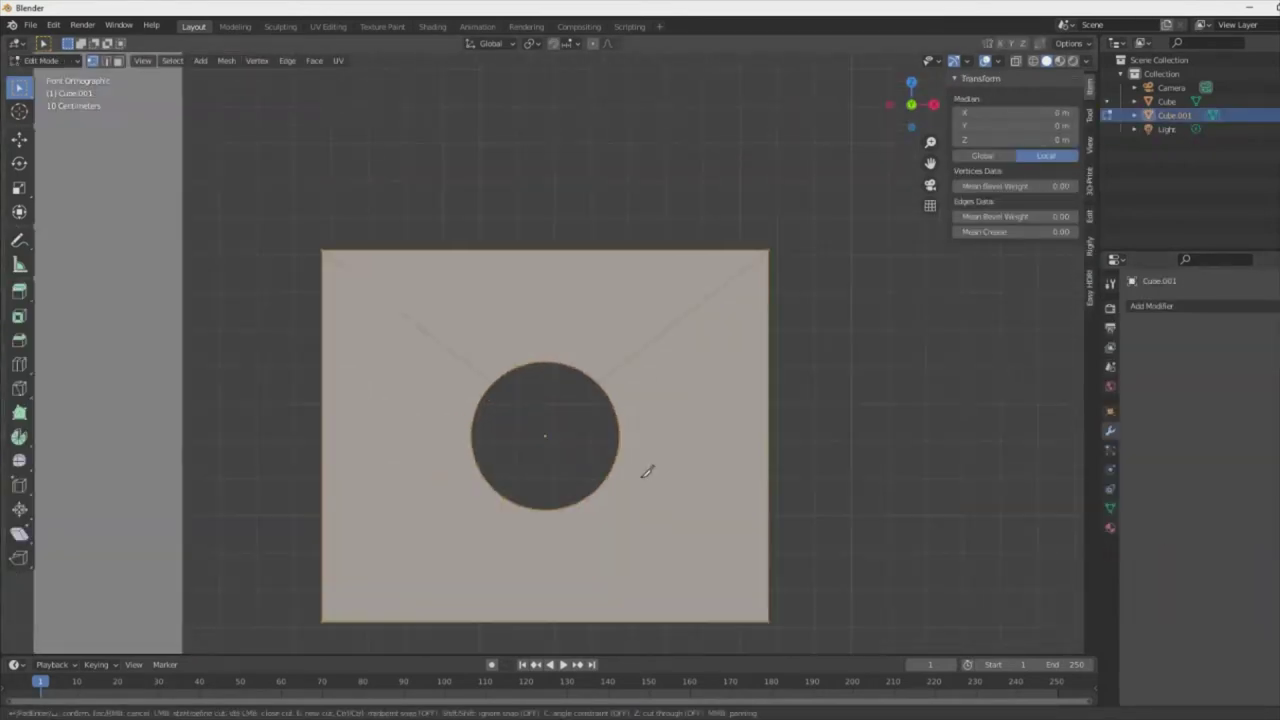
left_click_drag(770, 441, 770, 441)
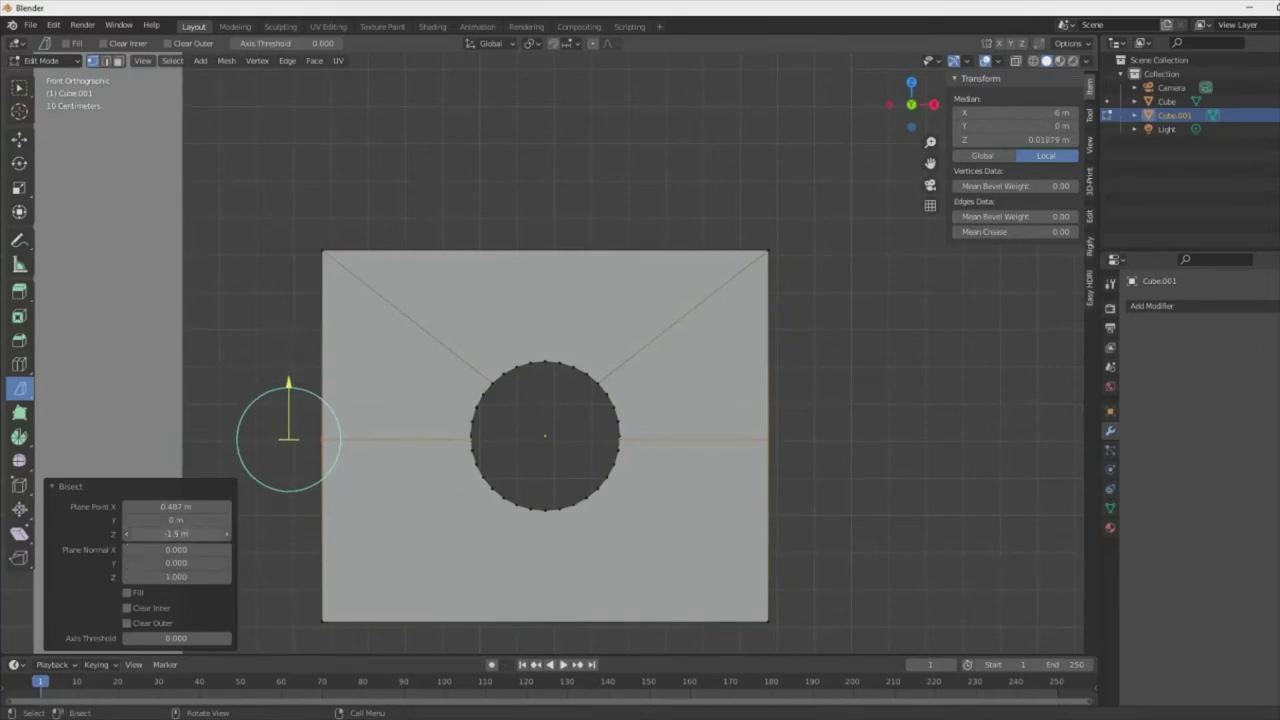
left_click(140, 623)
left_click(19, 88)
middle_click_drag(300, 300, 403, 400)
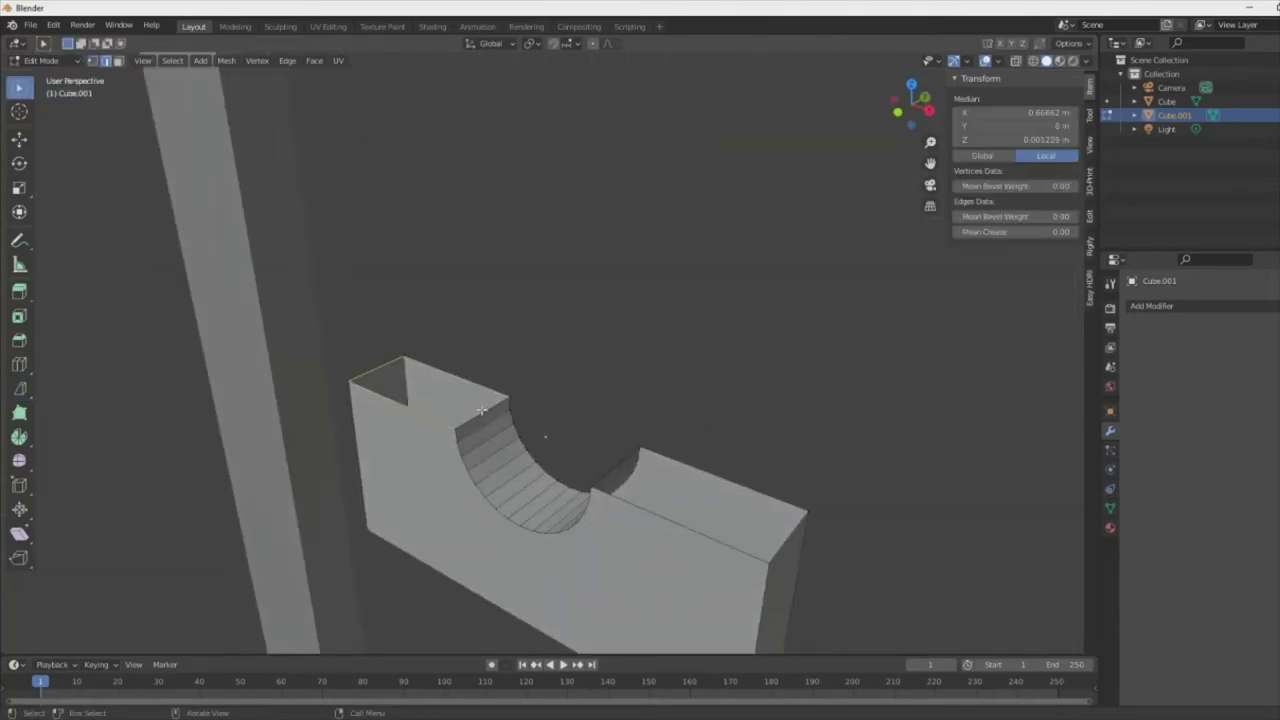
middle_click_drag(481, 410, 560, 380)
key("Tab")
- Add a Mirror modifier flipped on Z to rebuild the full plate with its round hole
scroll(627, 503, "down", 4)
middle_click_drag(627, 503, 700, 480)
left_click(1151, 305)
left_click(1000, 450)
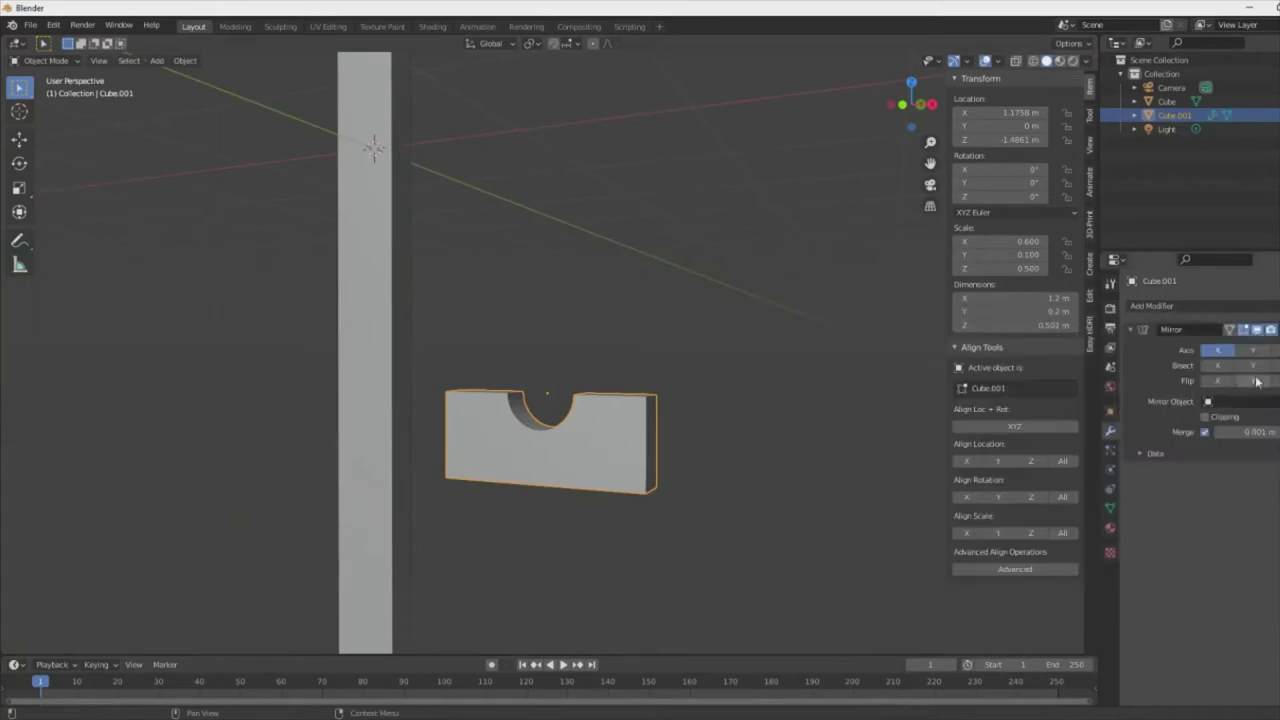
mouse_move(600, 477)
middle_mouse_down()
mouse_move(629, 428)
mouse_move(483, 503)
mouse_move(596, 404)
middle_mouse_up()
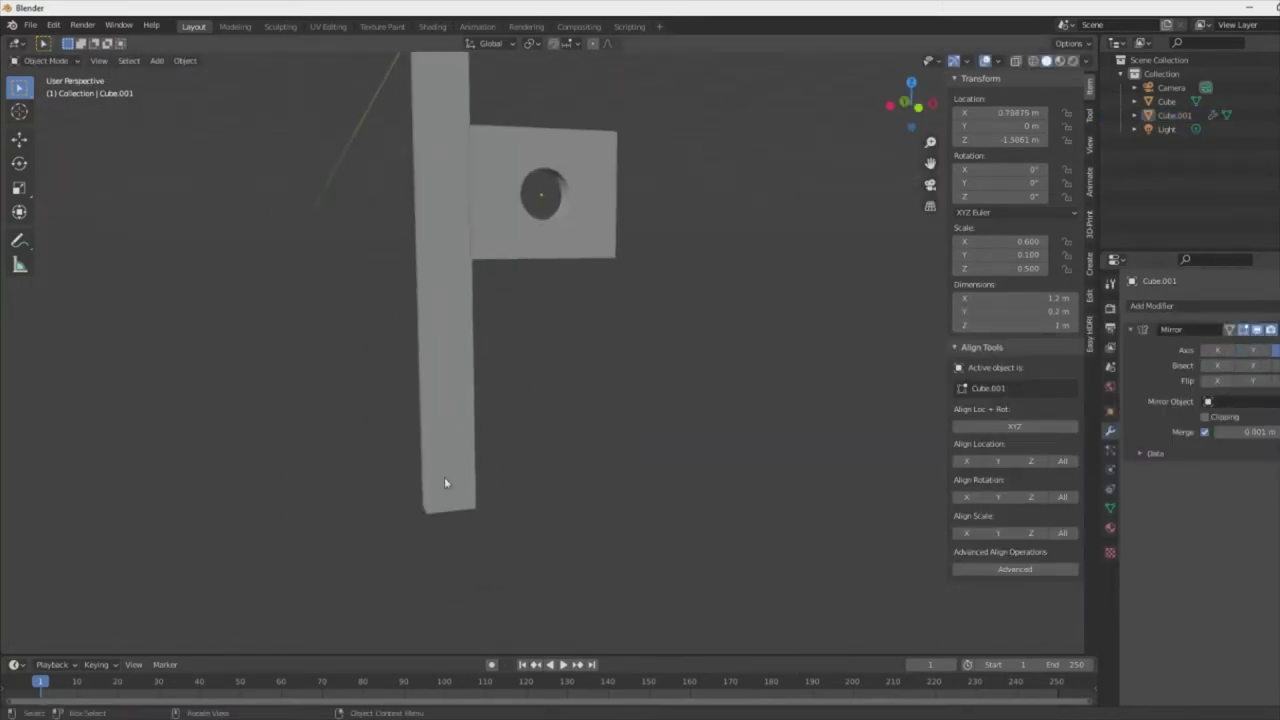
mouse_move(445, 483)
middle_mouse_down()
mouse_move(583, 503)
mouse_move(622, 437)
middle_mouse_up()
- Add a new cube scaled to 0.1 × 0.1 × 0.8 as a short post
key("shift+a")
left_click(730, 459)
left_click(1240, 482)
type("0")
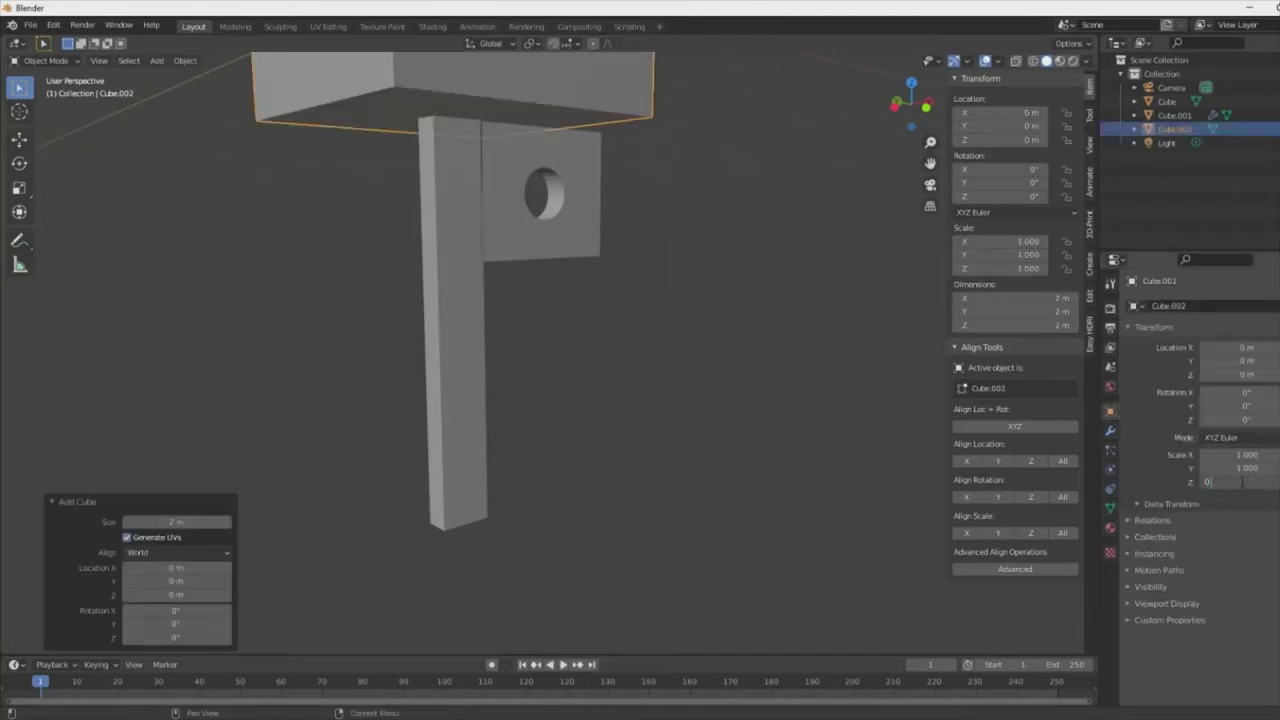
type(".1")
key("shift+Tab")
type(".1")
key("Return")
- Move the short post beside the tall post's lower end, flush with its bottom
middle_click_drag(625, 185, 608, 541)
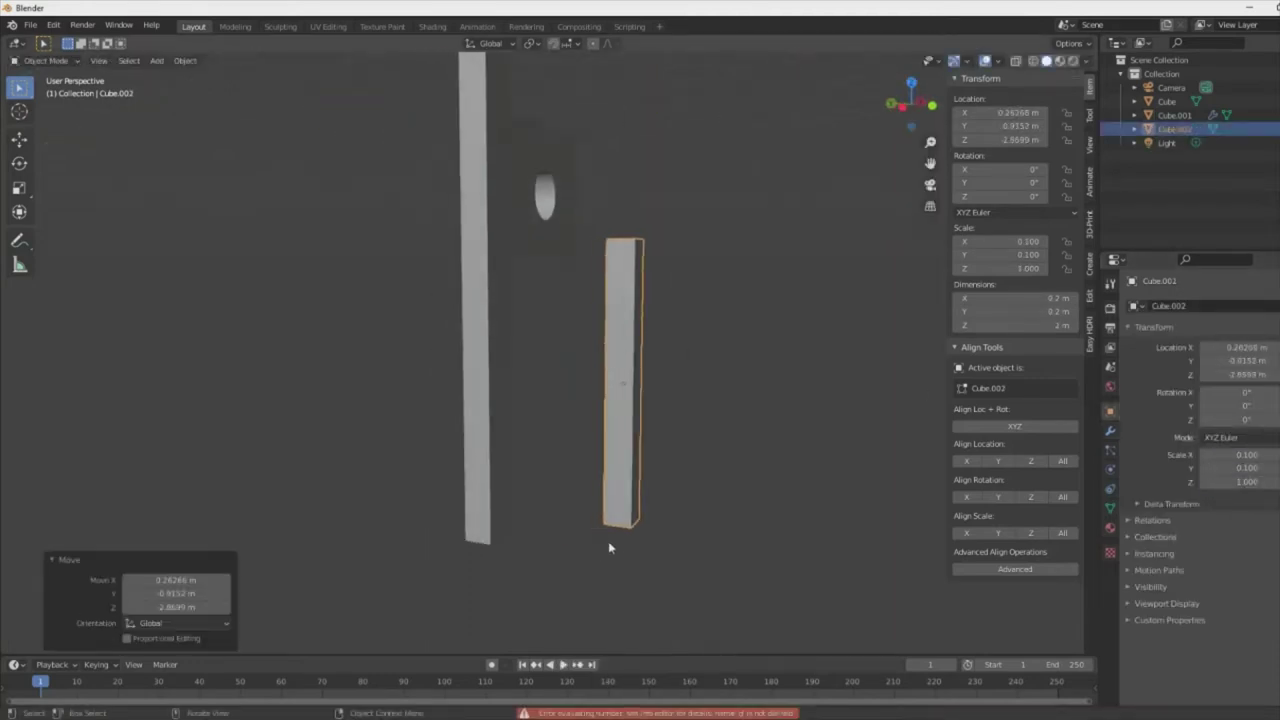
key("KP_1")
key("g")
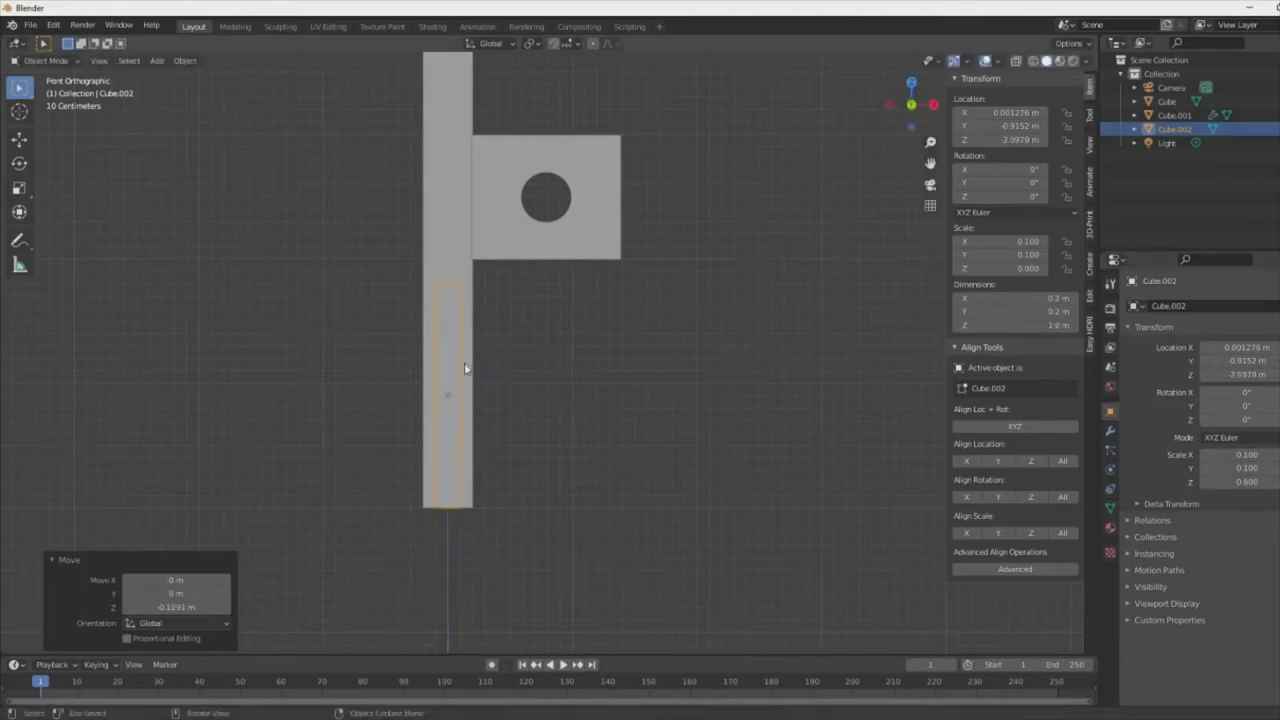
mouse_move(465, 369)
middle_mouse_down()
mouse_move(454, 390)
mouse_move(462, 380)
middle_mouse_up()
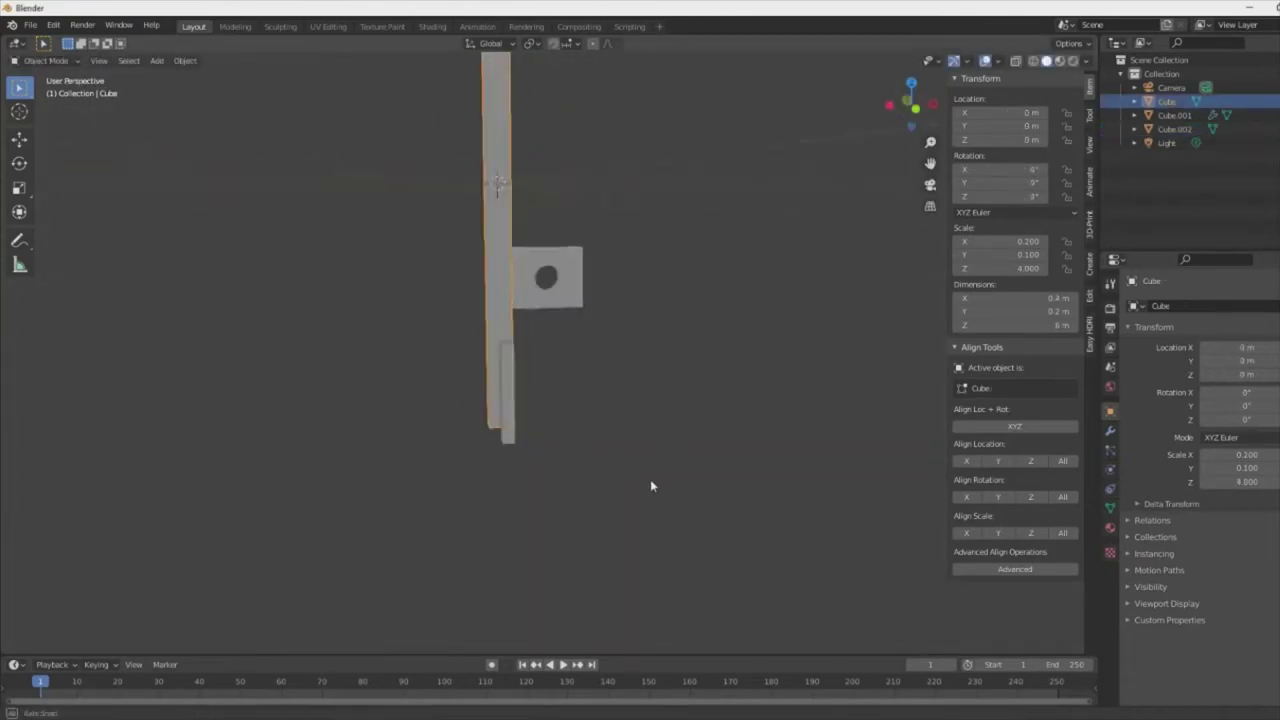
- Duplicate the tall post, rotate it -90° on X, and drop it to the foot as the base beam
key("shift+d")
type("rx")
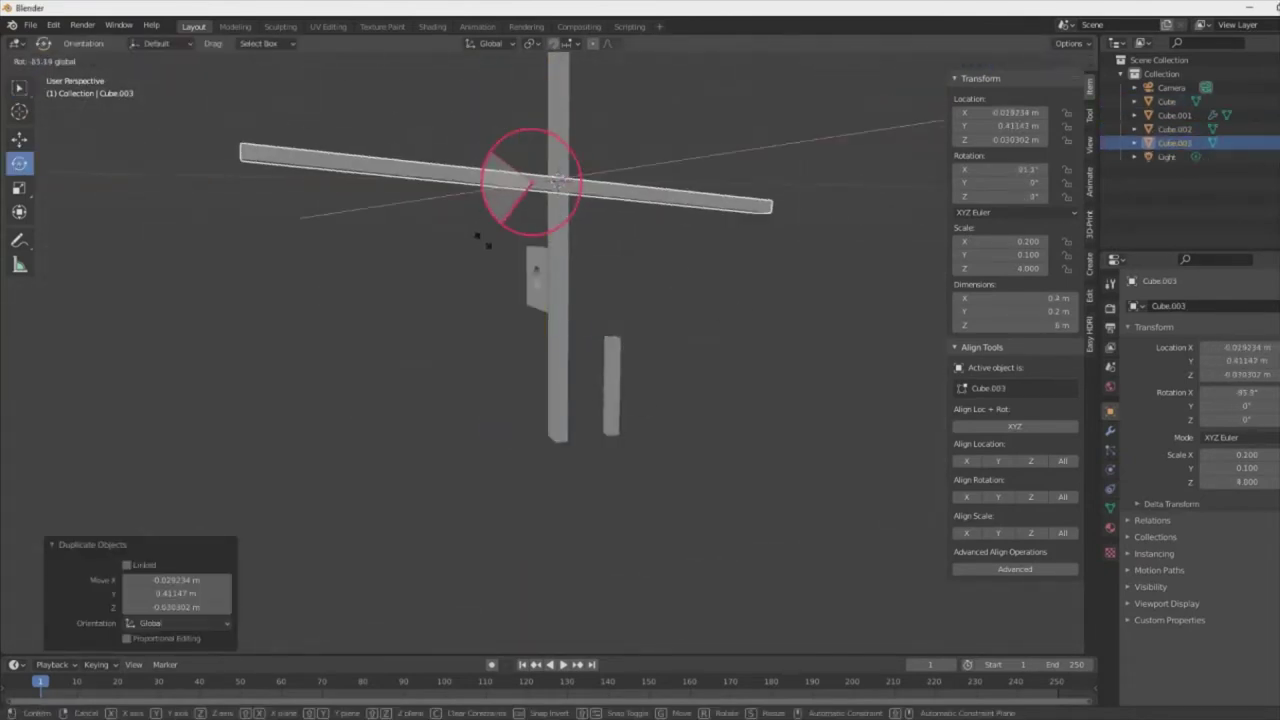
type("-90")
key("Return")
middle_click_drag(480, 238, 560, 380)
key("g")
key("z")
left_click(574, 502)
key("KP_1")
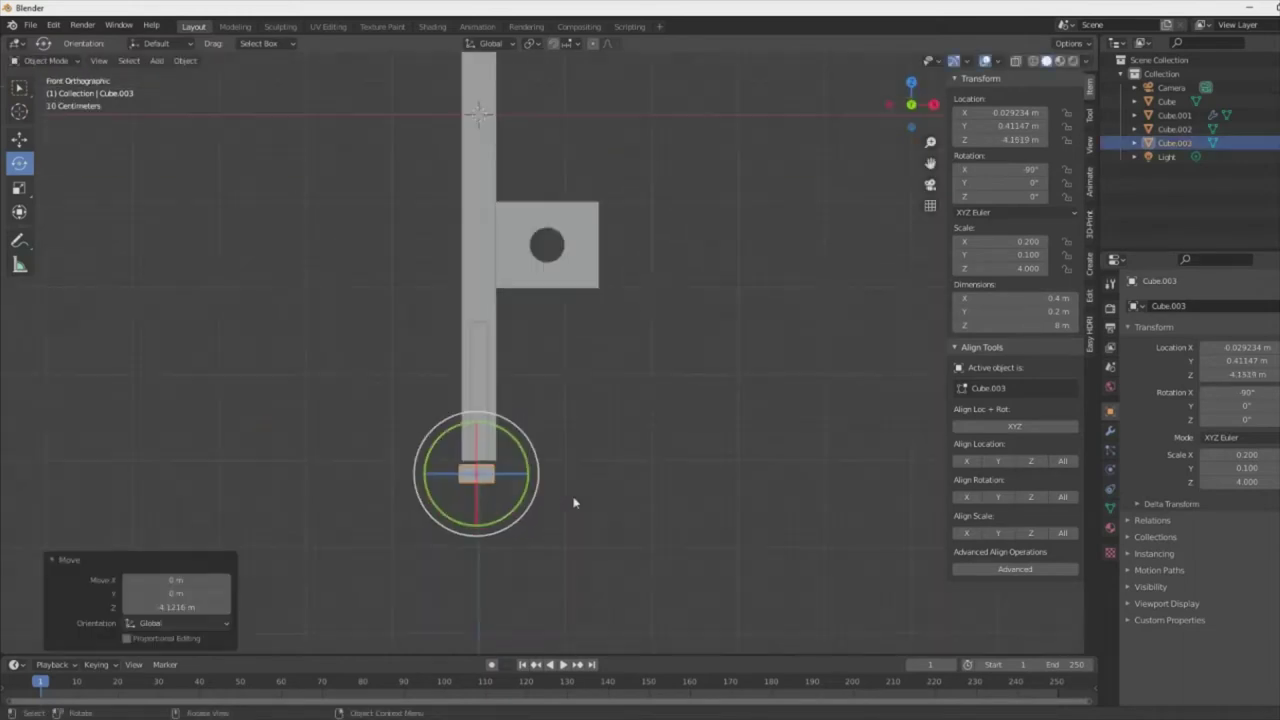
left_click(580, 500)
mouse_move(580, 500)
middle_mouse_down()
mouse_move(603, 544)
mouse_move(758, 545)
mouse_move(557, 500)
mouse_move(601, 483)
mouse_move(590, 470)
middle_mouse_up()
- Duplicate the short post over the plate and rotate the copy 90° on X to lie horizontal
left_click(590, 470)
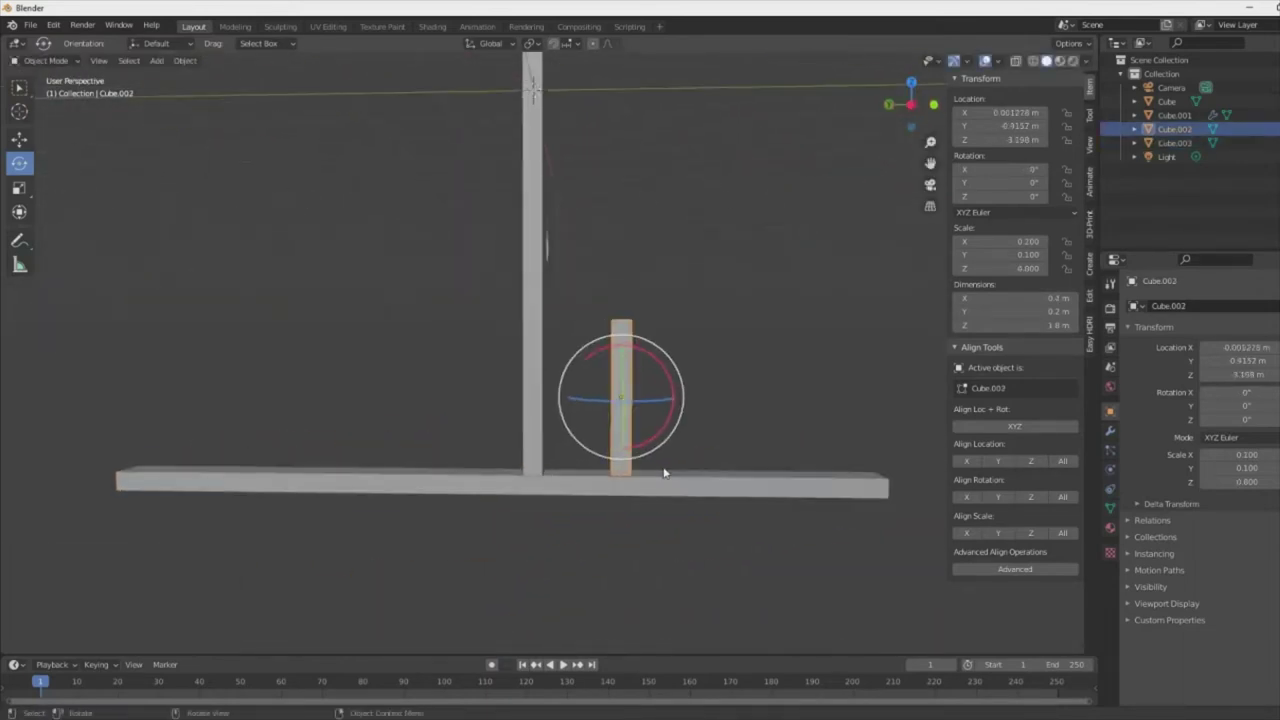
middle_click_drag(667, 474, 647, 447)
key("shift+d")
key("KP_1")
left_click(643, 320)
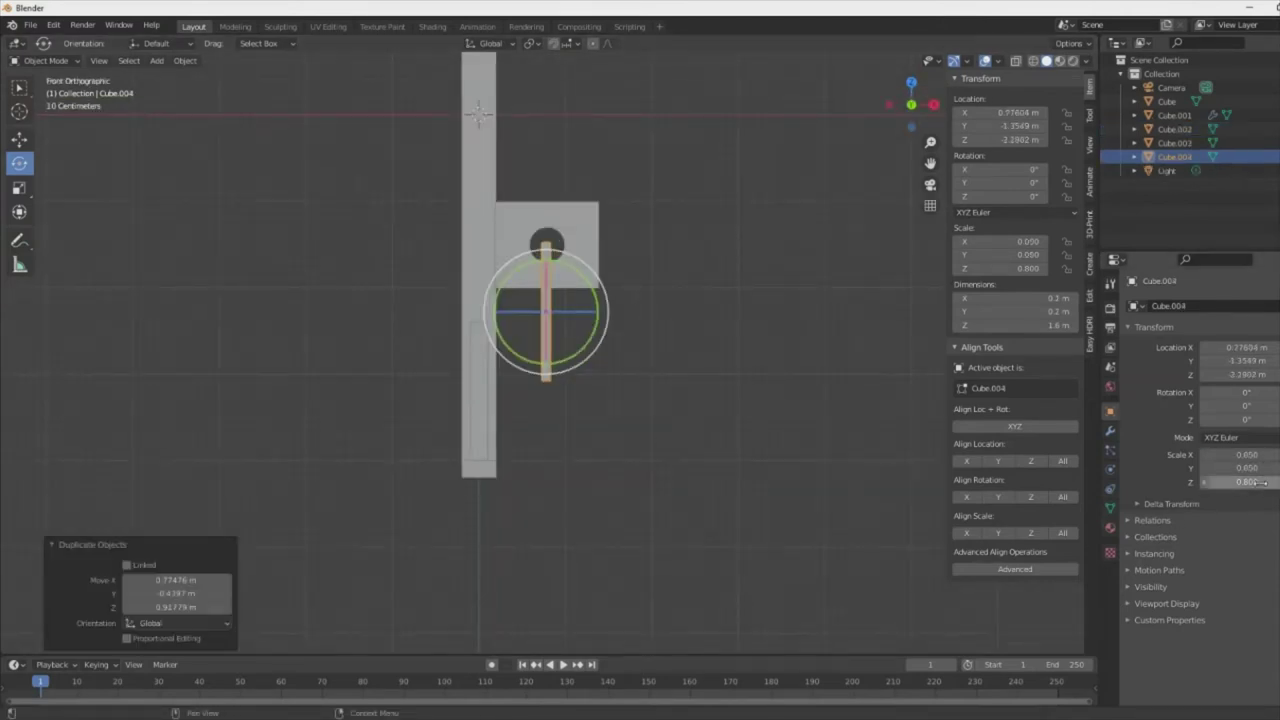
key("r")
key("x")
left_click(359, 496)
middle_click_drag(359, 496, 137, 512)
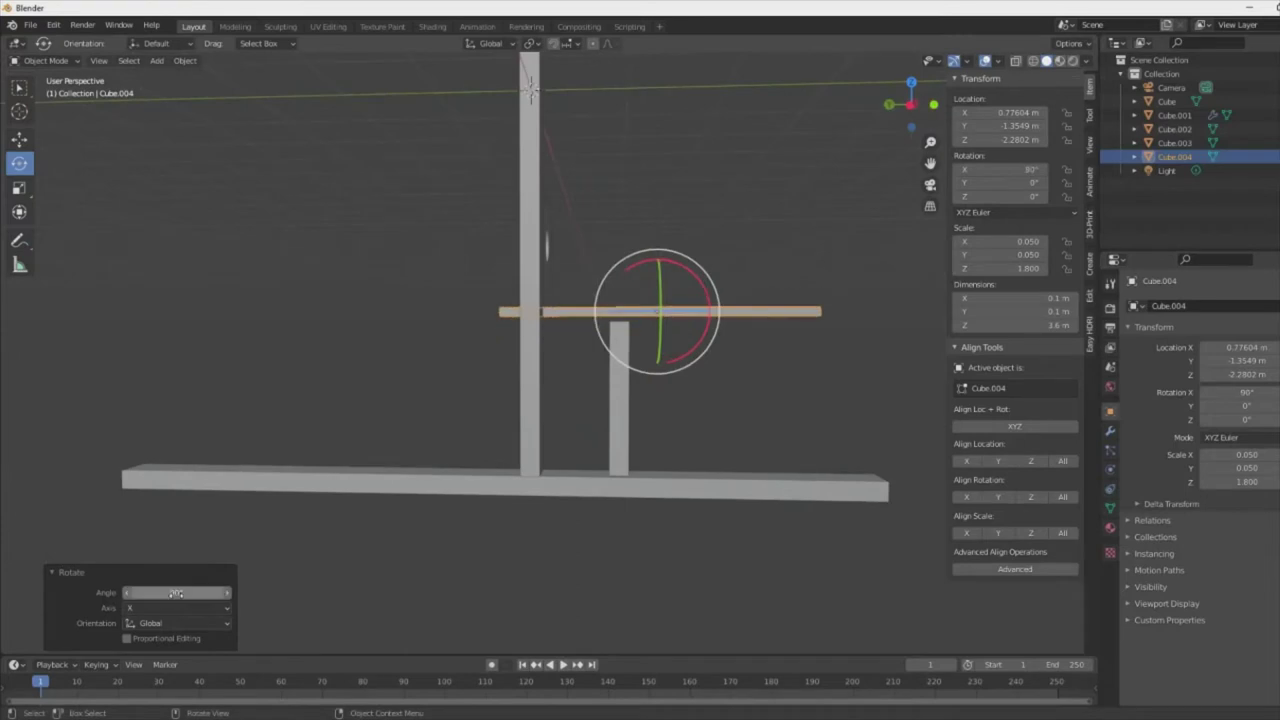
middle_click_drag(175, 593, 400, 560)
- Move the horizontal bar sideways and forward so it projects from the post
key("KP_1")
key("g")
left_click(691, 349)
key("g")
mouse_move(691, 349)
middle_mouse_down()
mouse_move(887, 406)
mouse_move(600, 380)
mouse_move(644, 398)
mouse_move(673, 432)
mouse_move(694, 428)
mouse_move(549, 445)
mouse_move(1240, 443)
middle_mouse_up()
left_click(843, 407)
- Adjust Cube.004's depth scale and shift it along Y in side view
left_click(1258, 467)
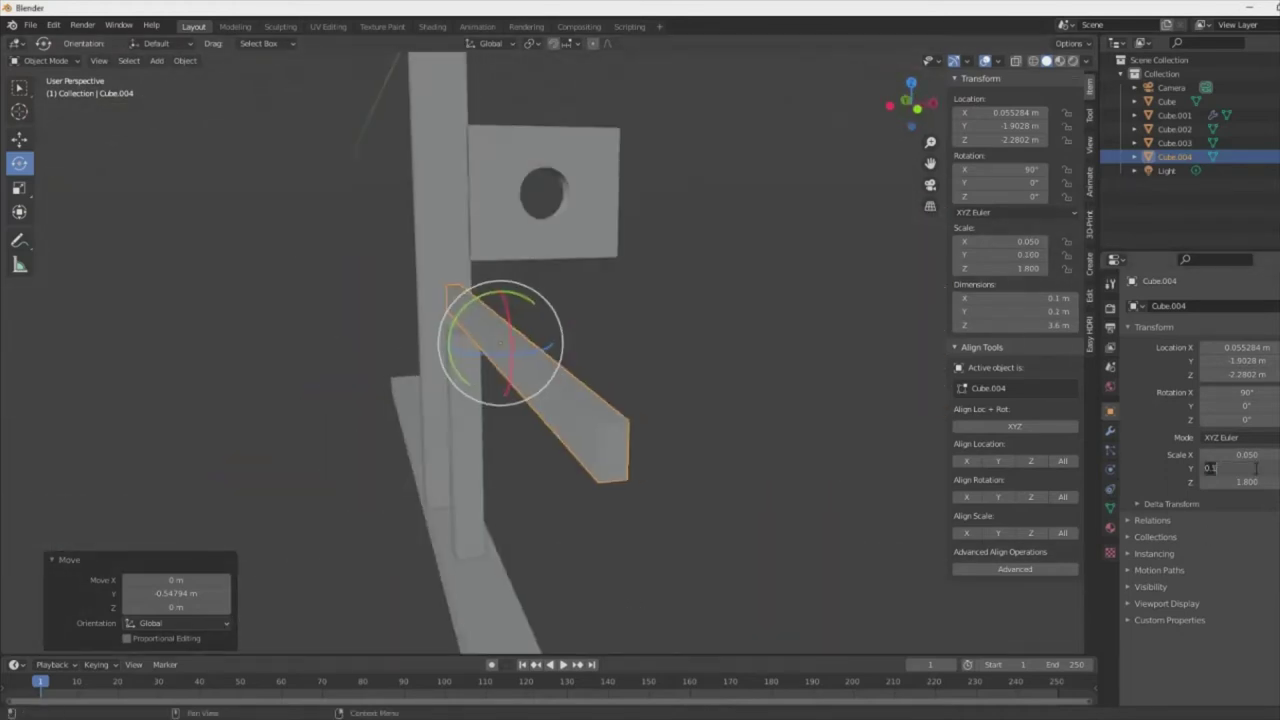
key("Return")
key("KP_3")
key("g")
key("y")
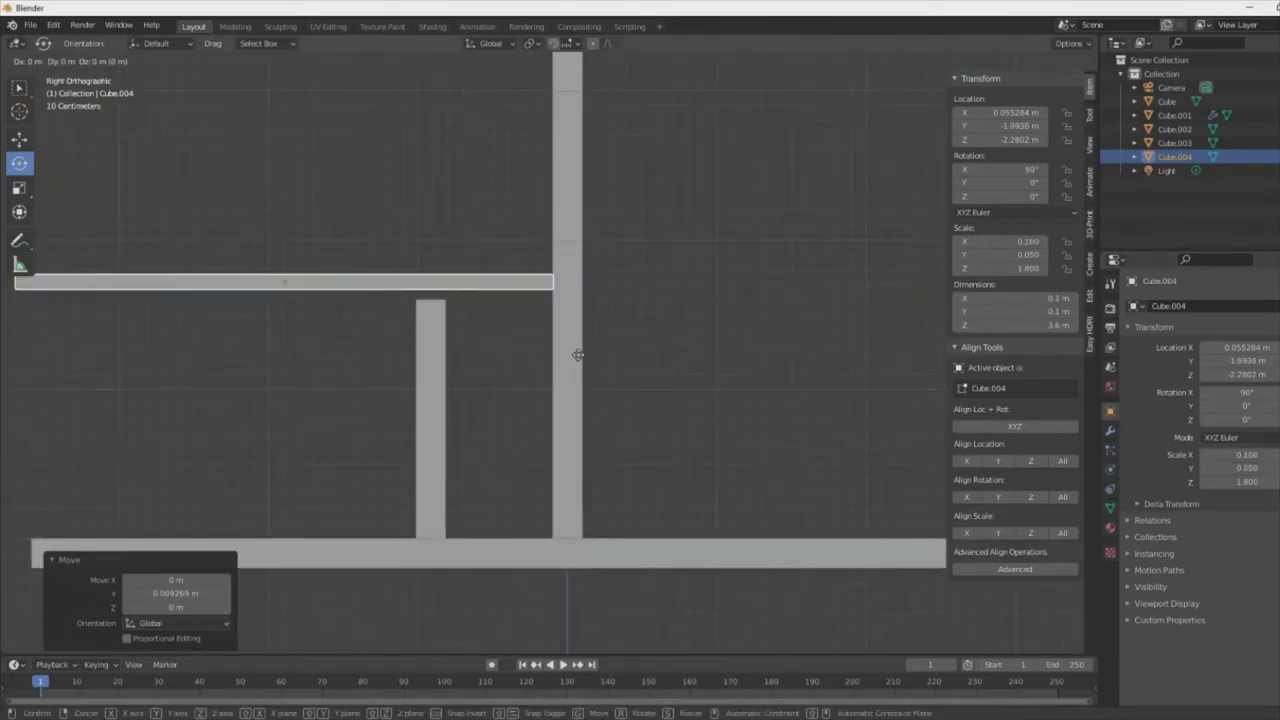
left_click(523, 386)
middle_click_drag(523, 386, 666, 397)
key("KP_1")
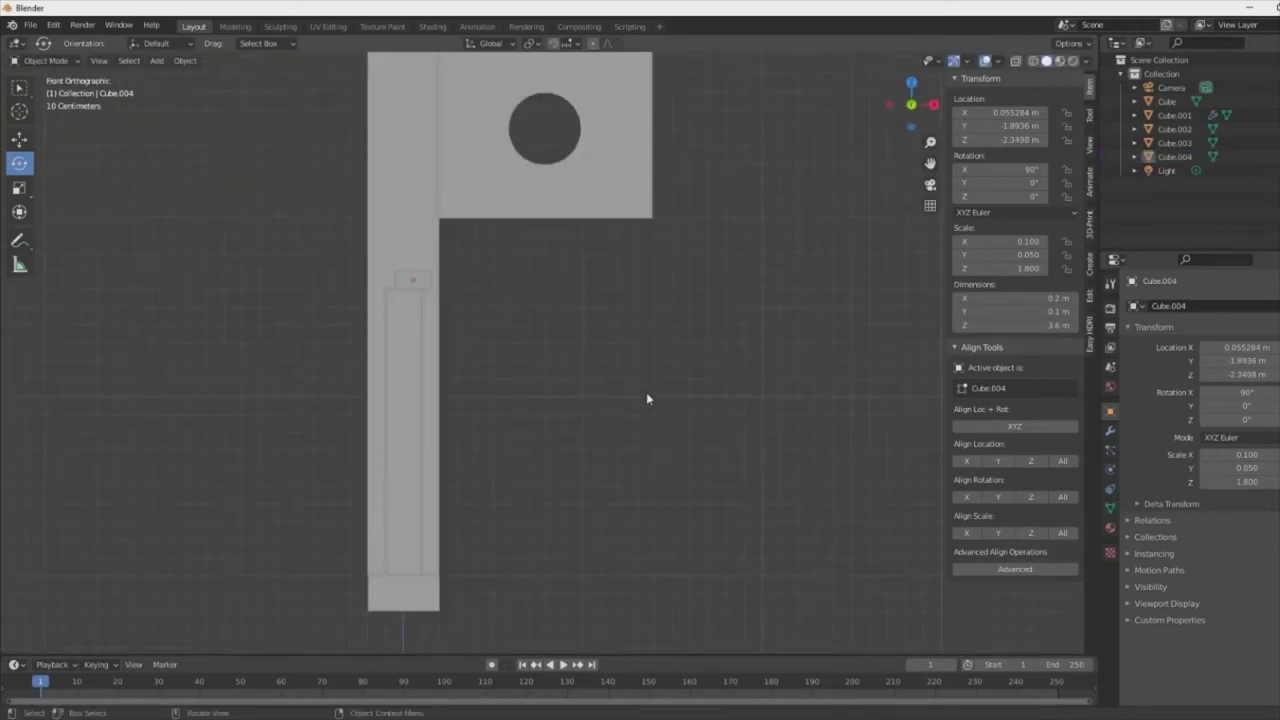
- Move Cube.004 along X in front view to rest across the short post
left_click(408, 279)
key("g")
key("x")
left_click(459, 295)
mouse_move(459, 295)
middle_mouse_down()
mouse_move(514, 357)
mouse_move(551, 357)
mouse_move(528, 357)
middle_mouse_up()
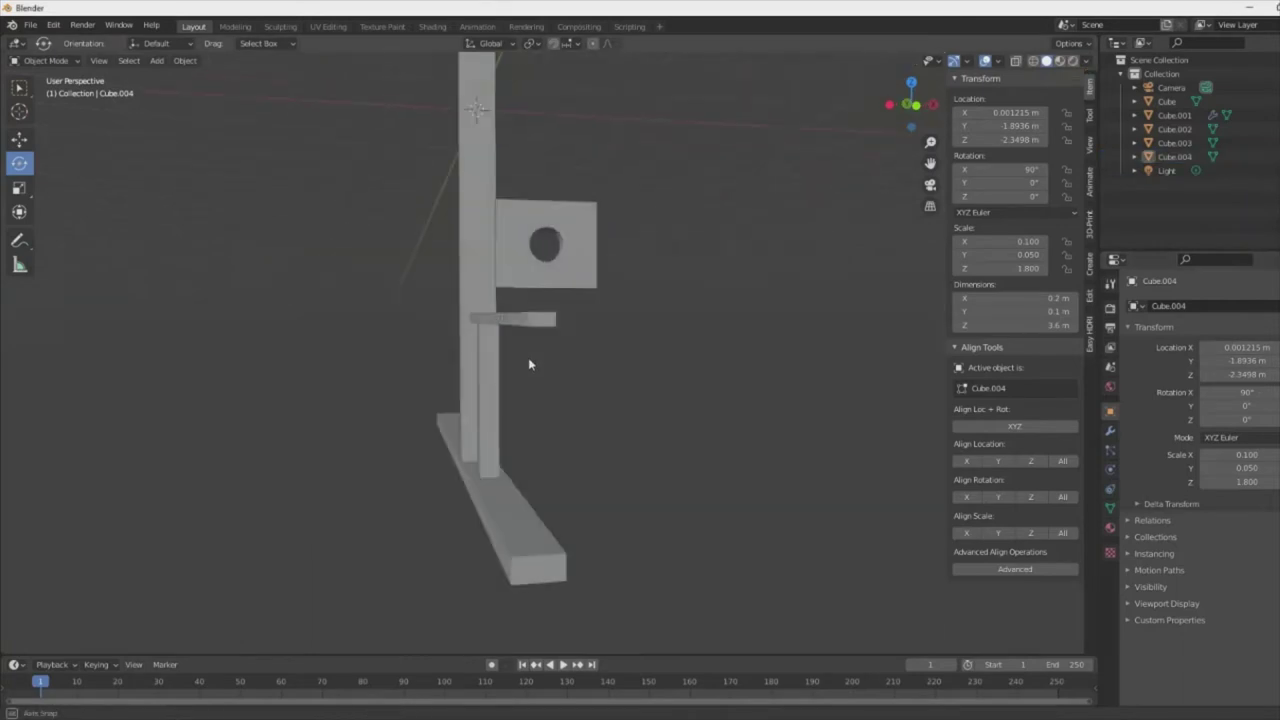
key("KP_1")
key("g")
left_click(556, 314)
key("g")
left_click(563, 301)
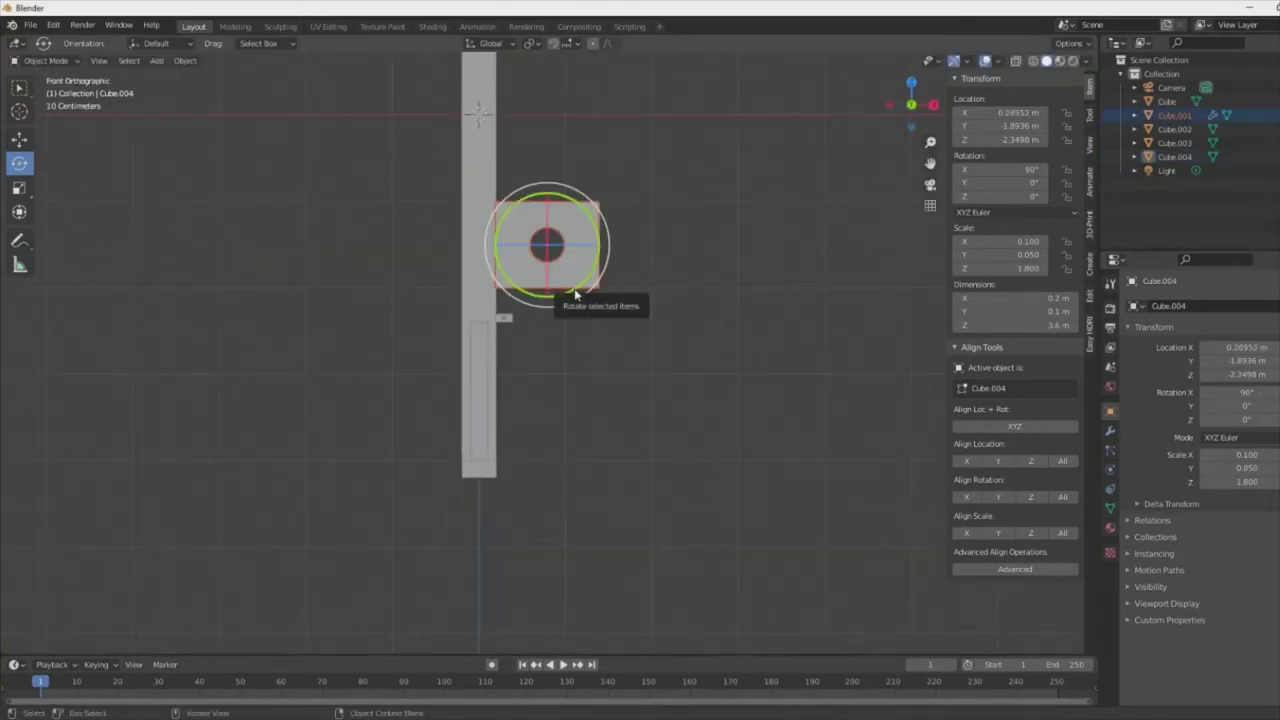
left_click(533, 397)
mouse_move(557, 366)
middle_mouse_down()
mouse_move(530, 307)
mouse_move(132, 184)
middle_mouse_up()
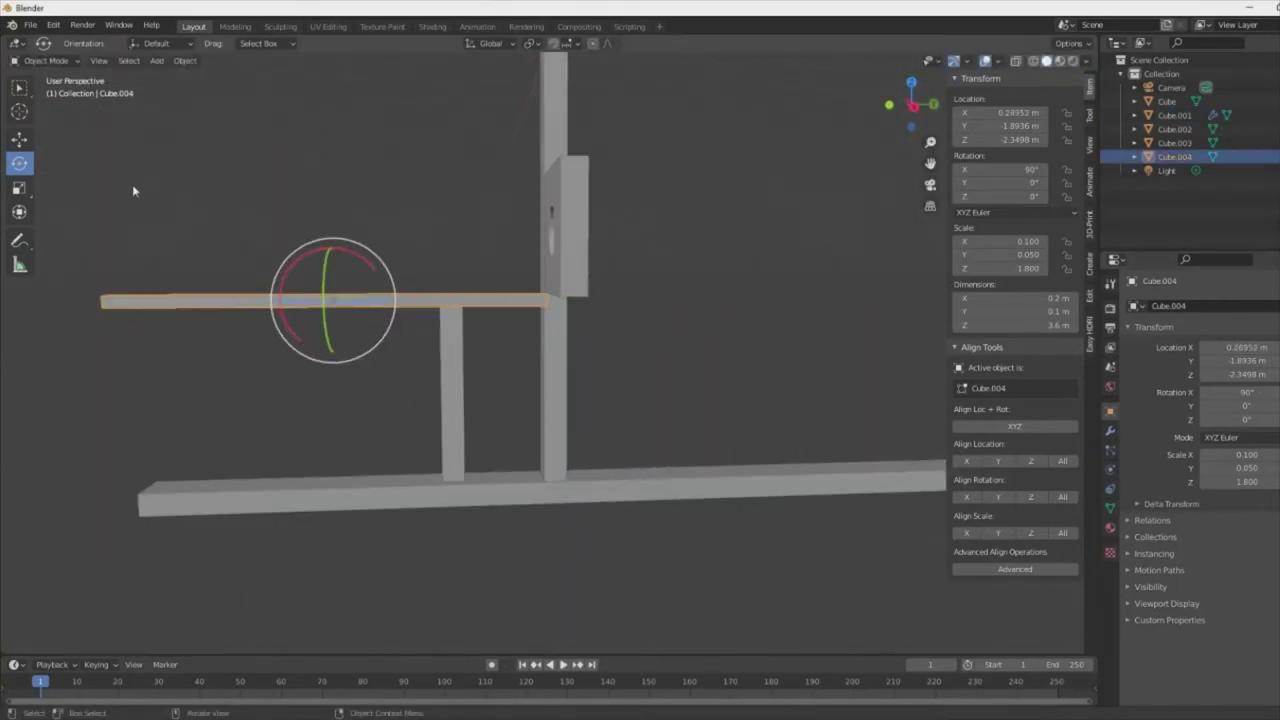
- Rescale Cube.004's length to a 1.736 Z scale, about 3.47 m long
key("shift+space")
key("s")
key("s")
key("y")
left_click(509, 293)
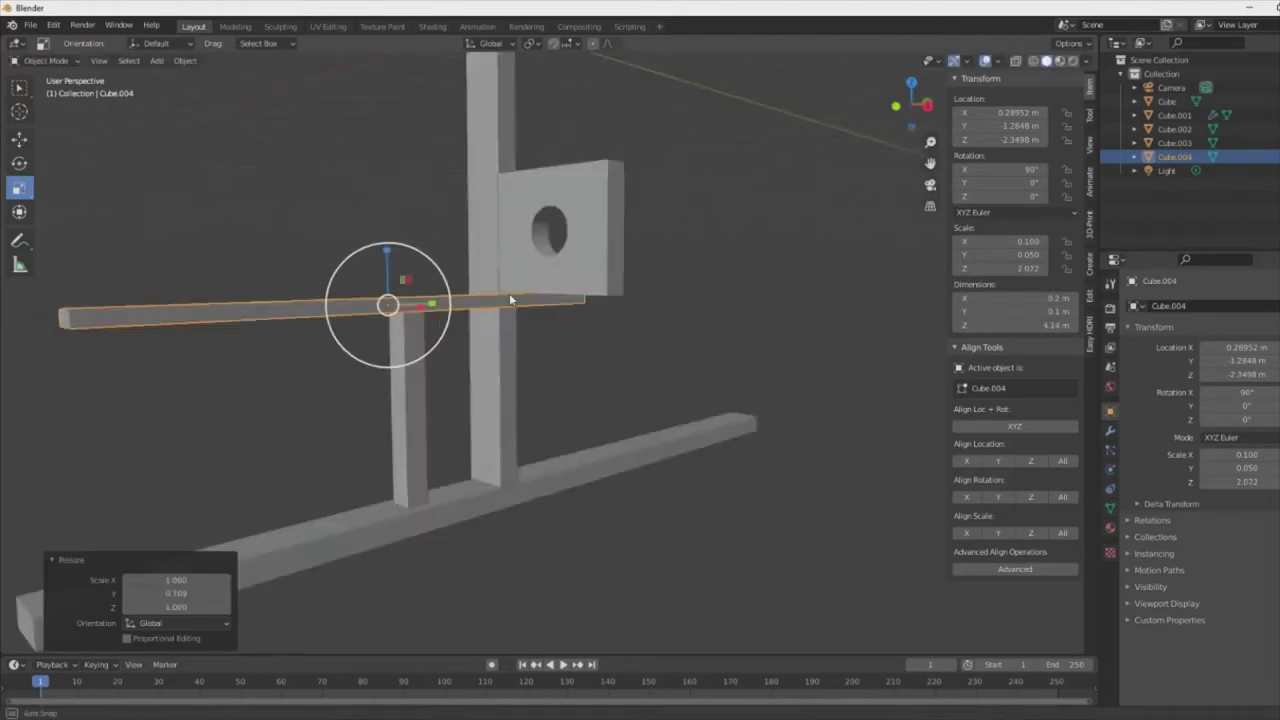
mouse_move(509, 293)
middle_mouse_down()
mouse_move(418, 320)
mouse_move(530, 280)
mouse_move(189, 220)
mouse_move(776, 350)
middle_mouse_up()
- Turn on snapping and move the holed plate Cube.001 into position
left_click(529, 277)
key("KP_Decimal")
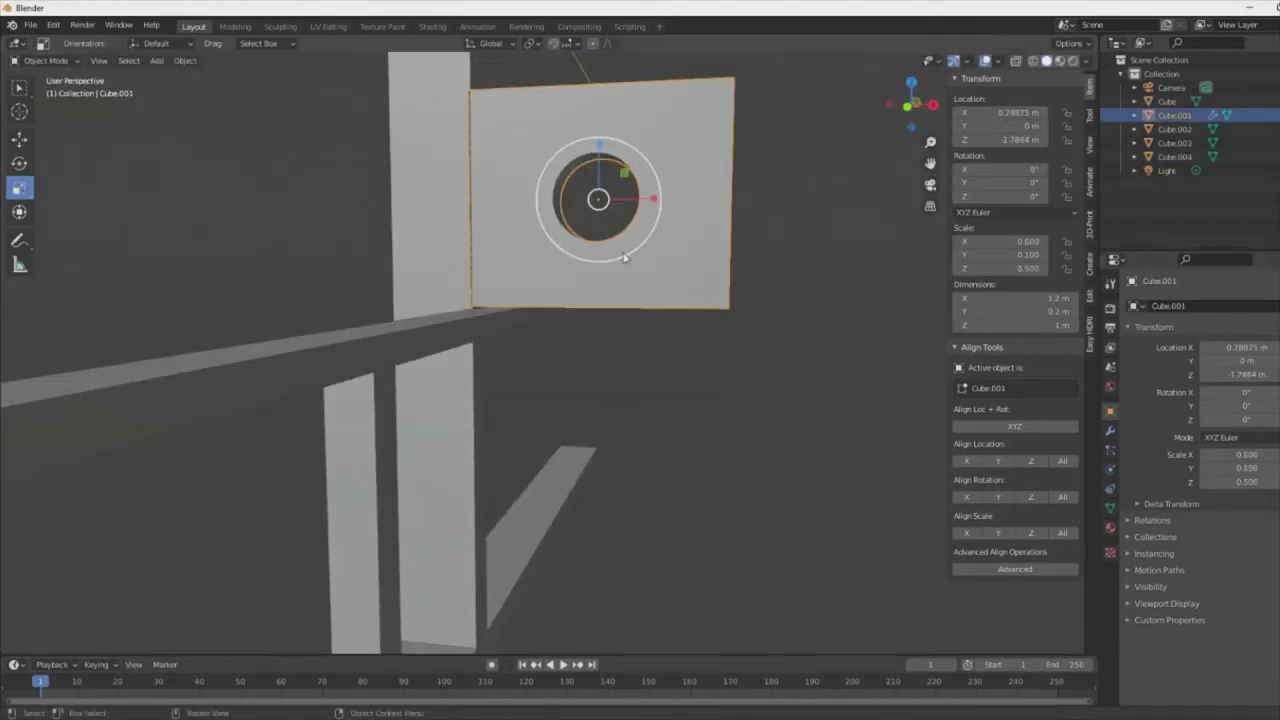
middle_click_drag(624, 258, 523, 266)
left_click(565, 43)
left_click(530, 97)
key("g")
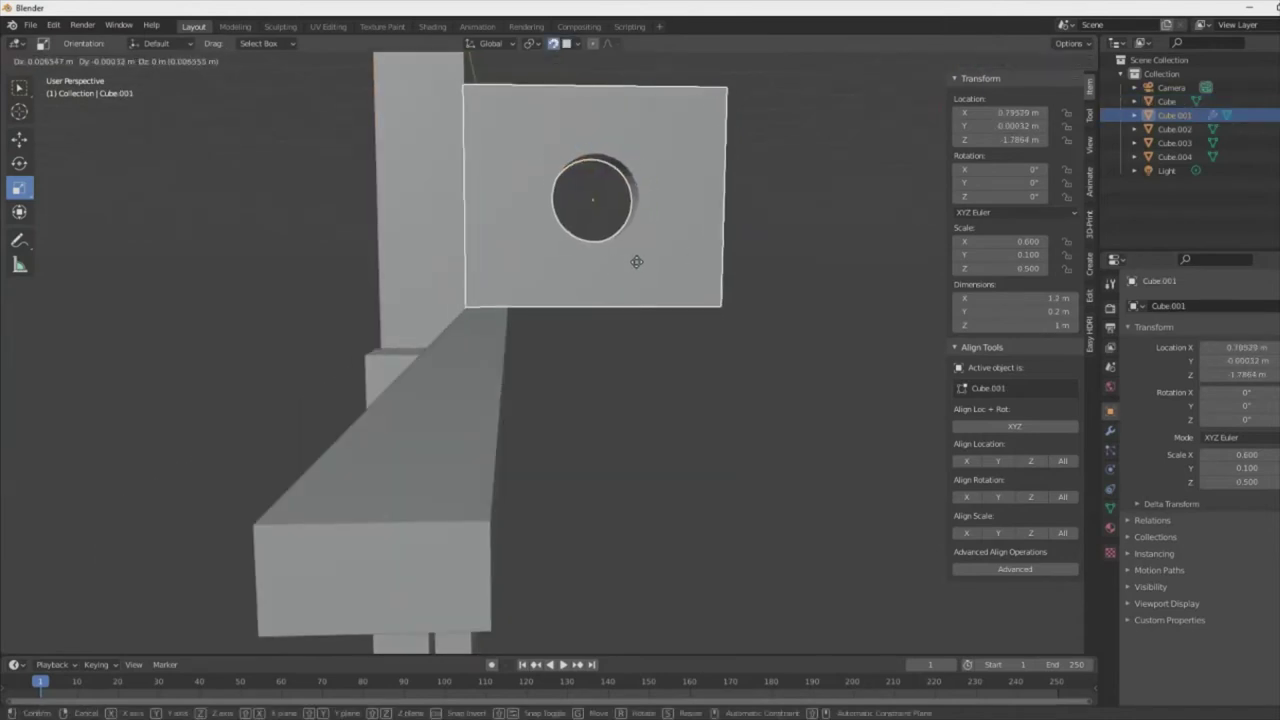
left_click(636, 262)
mouse_move(690, 254)
middle_mouse_down()
mouse_move(421, 262)
mouse_move(646, 325)
mouse_move(700, 250)
mouse_move(832, 229)
middle_mouse_up()
left_click(700, 250)
key("Tab")
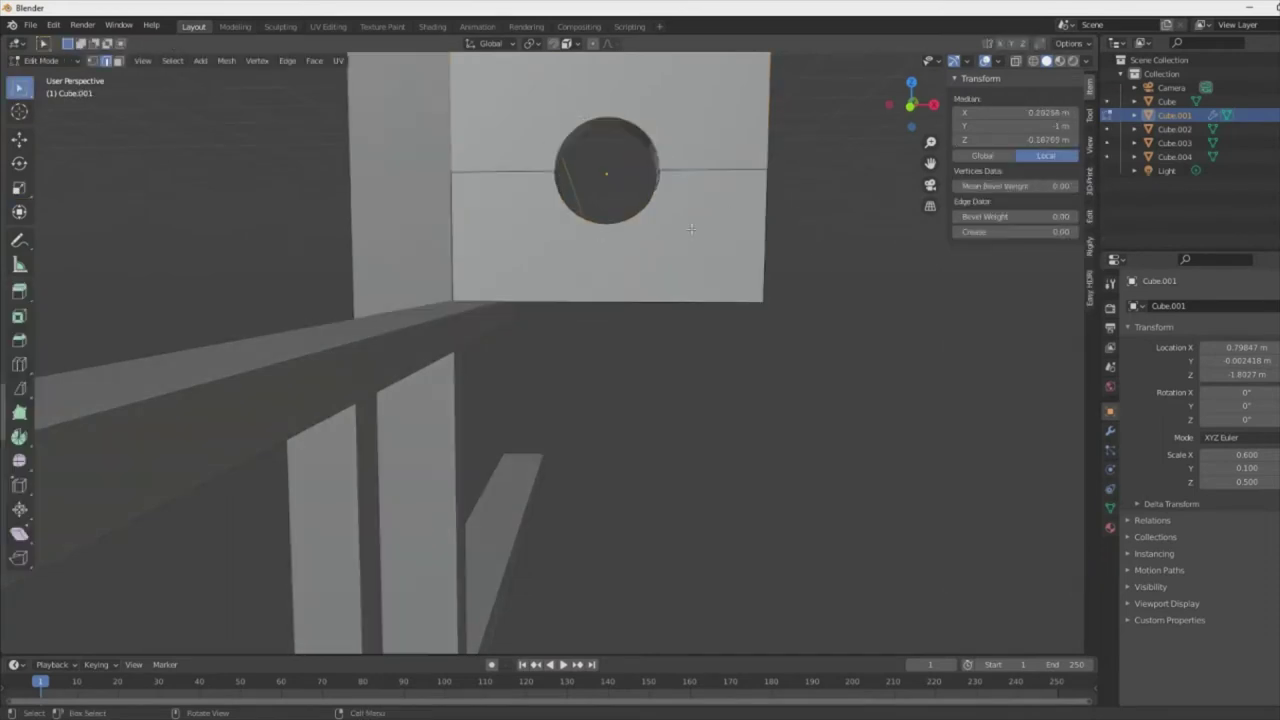
key("Escape")
key("Tab")
- Add a Mirror modifier to the tall upright post, mirroring it across Cube.001
mouse_move(780, 244)
middle_mouse_down()
mouse_move(677, 357)
mouse_move(523, 206)
middle_mouse_up()
left_click(523, 206)
left_click(1110, 430)
left_click(1152, 305)
left_click(1005, 452)
- Mirror the bar Cube.004 and base beam Cube.003 across the holed plate Cube.001
middle_click_drag(700, 450, 686, 523)
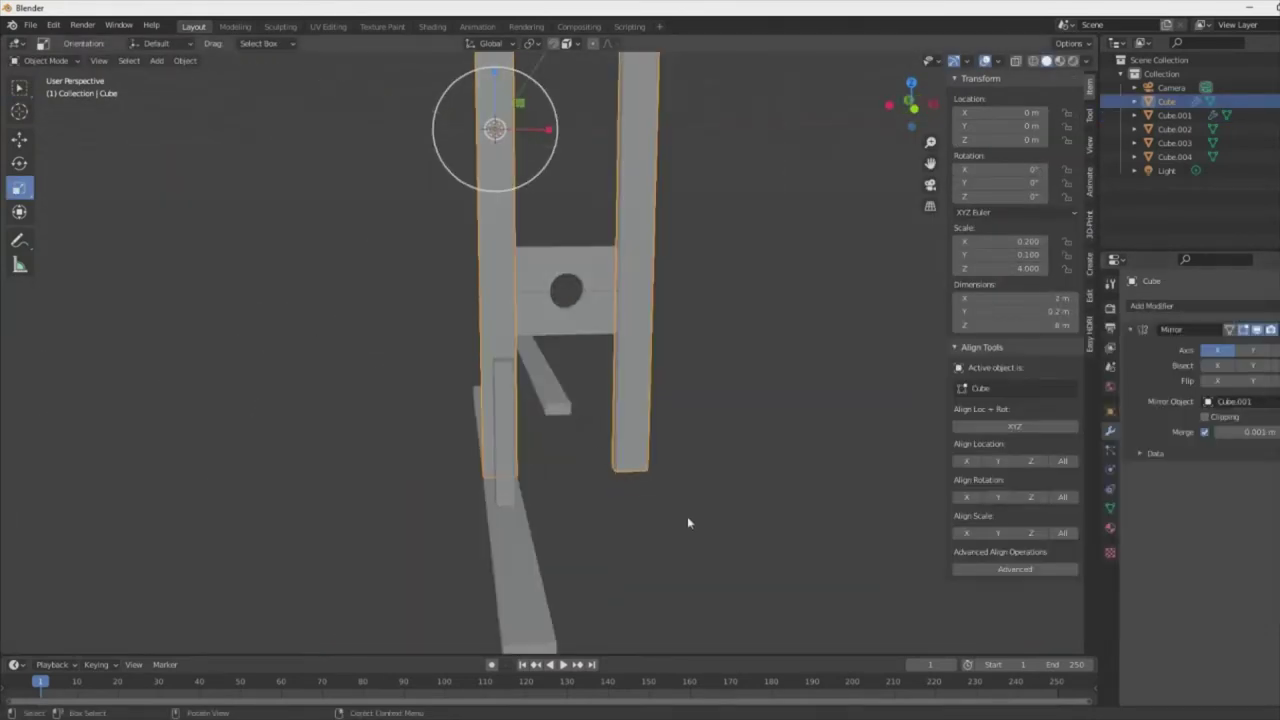
left_click(530, 368)
left_click(1152, 305)
left_click(1000, 451)
left_click(1240, 401)
left_click(1200, 426)
left_click(514, 486)
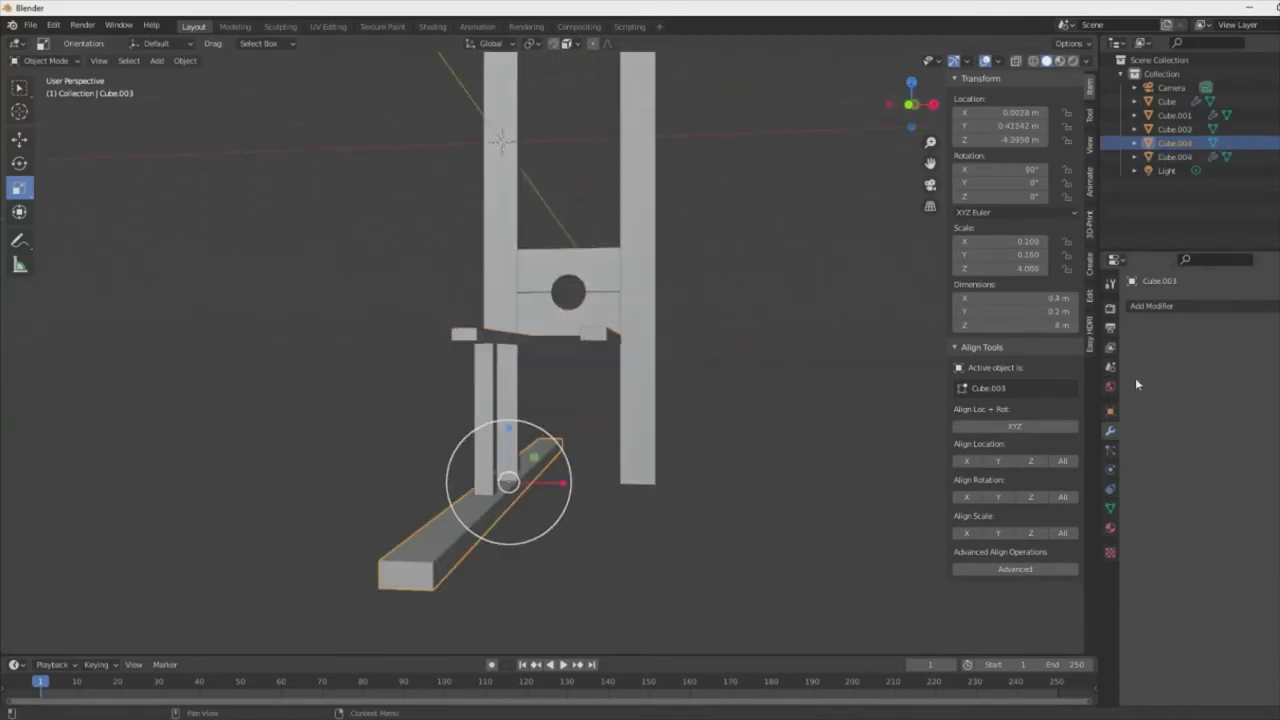
left_click(1152, 305)
left_click(1000, 451)
left_click(1240, 401)
left_click(1200, 426)
mouse_move(794, 492)
middle_mouse_down()
mouse_move(506, 388)
mouse_move(589, 457)
mouse_move(570, 478)
middle_mouse_up()
- Duplicate the narrow post Cube.002 and rotate the copy 90° about Z
left_click(589, 457)
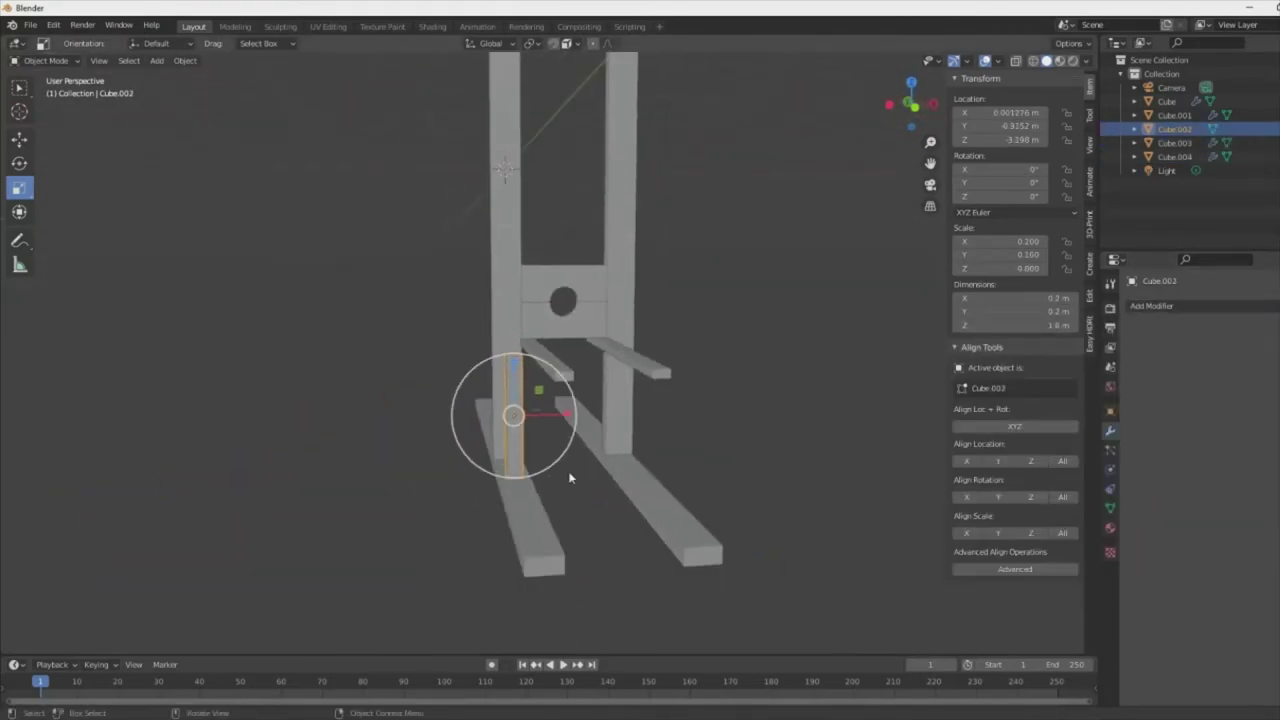
scroll(570, 478, "up", 3)
middle_click_drag(526, 420, 642, 373)
key("shift+d")
left_click(286, 452)
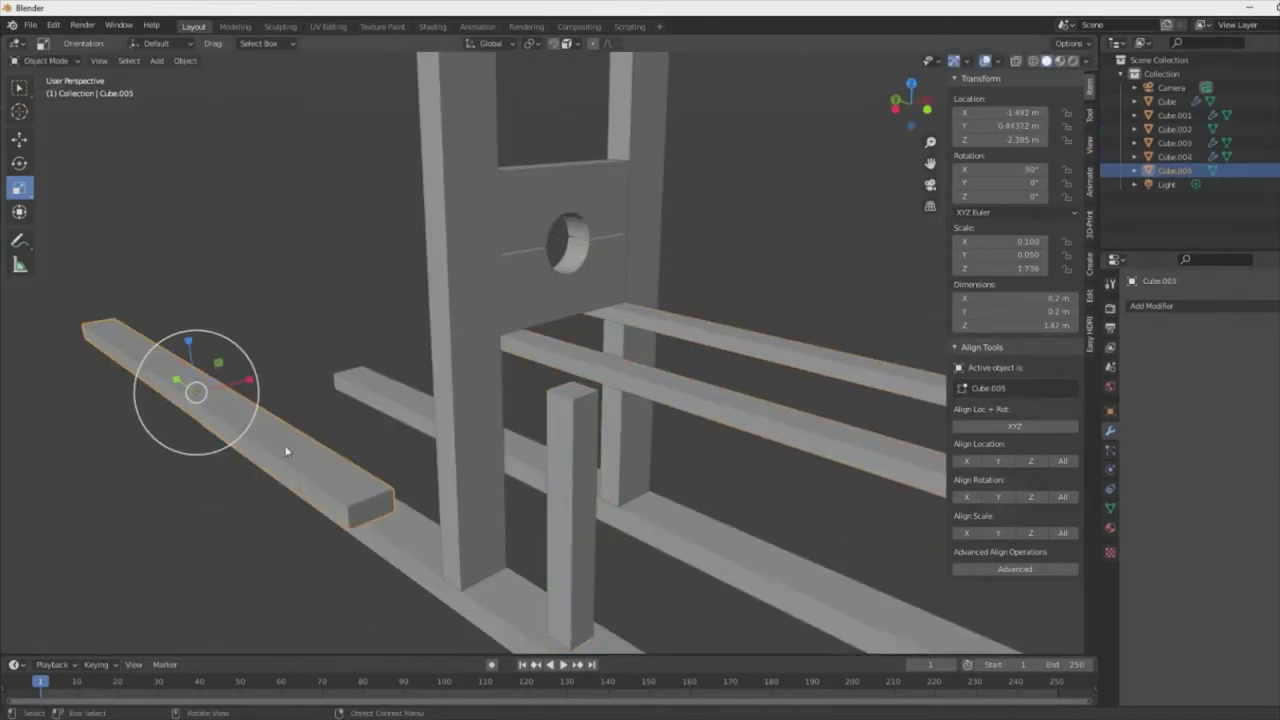
key("KP_7")
key("r")
key("z")
key("9")
key("0")
key("Return")
- Rotate the new beam 90° about X so it lies as a crossbar
mouse_move(305, 312)
middle_mouse_down()
mouse_move(420, 330)
mouse_move(468, 380)
middle_mouse_up()
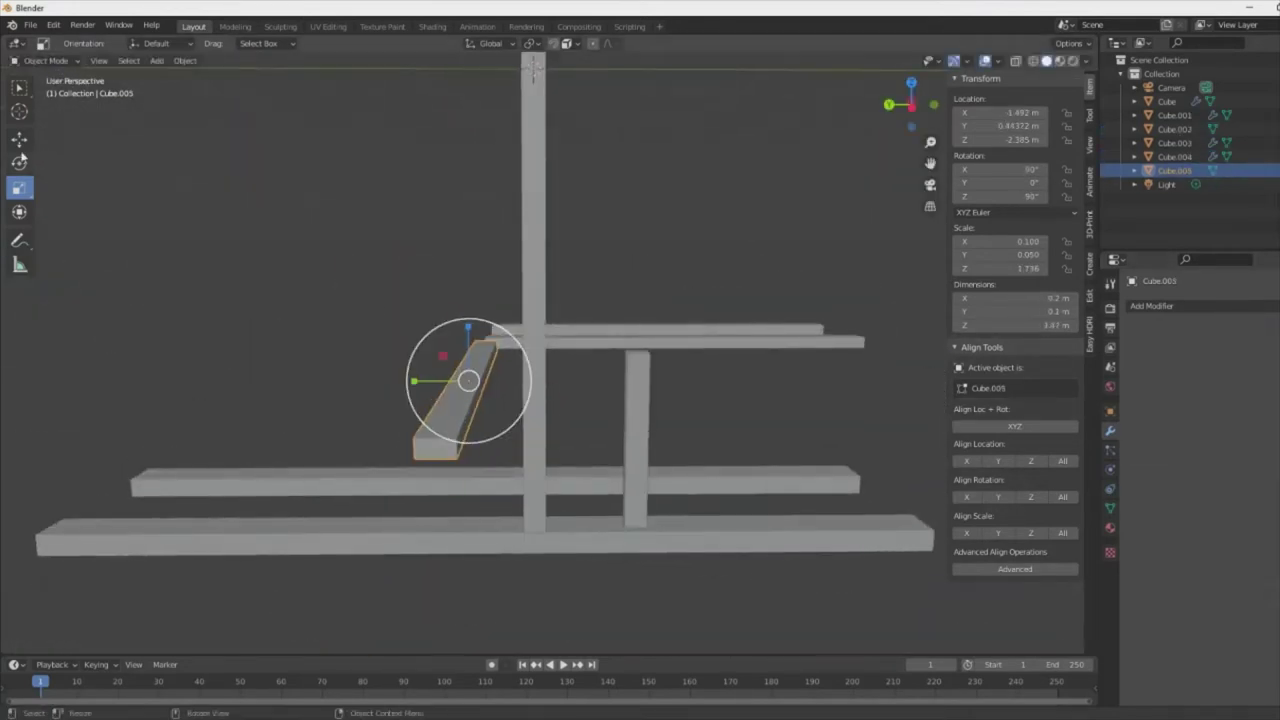
key("r")
key("x")
key("9")
key("0")
key("Return")
key("KP_3")
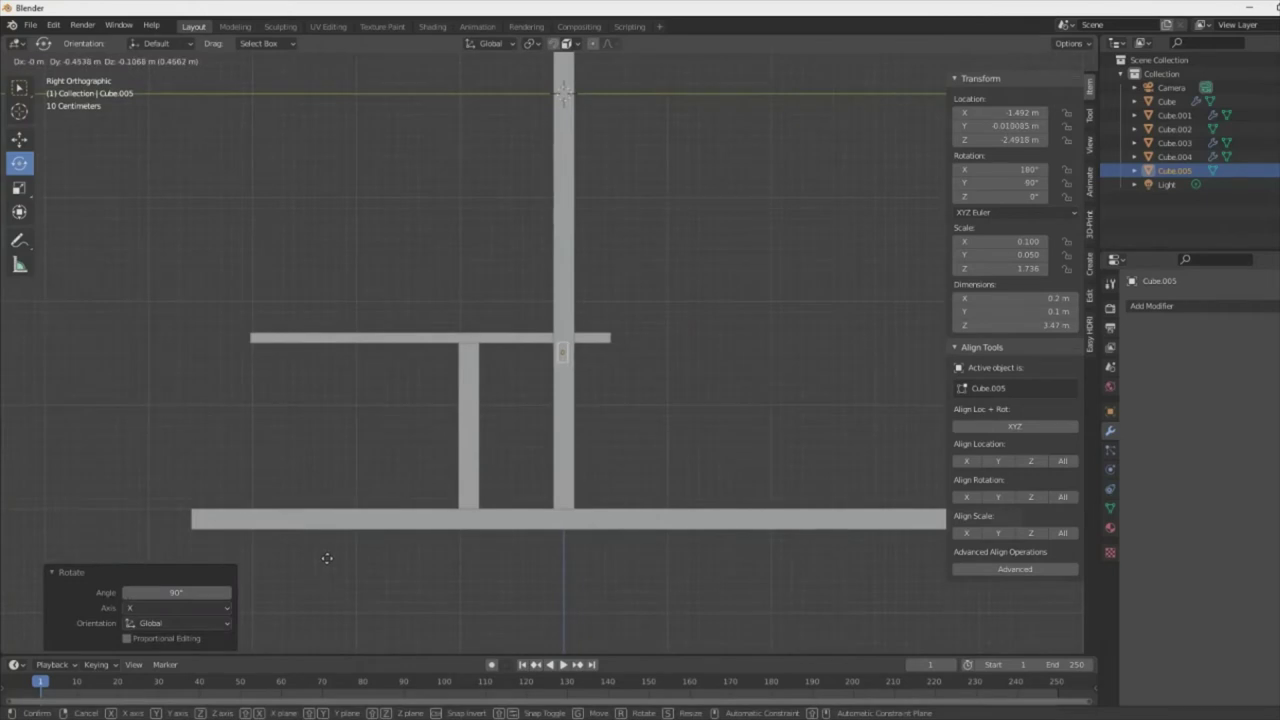
left_click(326, 557)
- Slide the new beam along X to sit across the frame
middle_click_drag(326, 557, 546, 536)
left_click(546, 536, "shift")
left_click(540, 320)
middle_click_drag(540, 320, 536, 409)
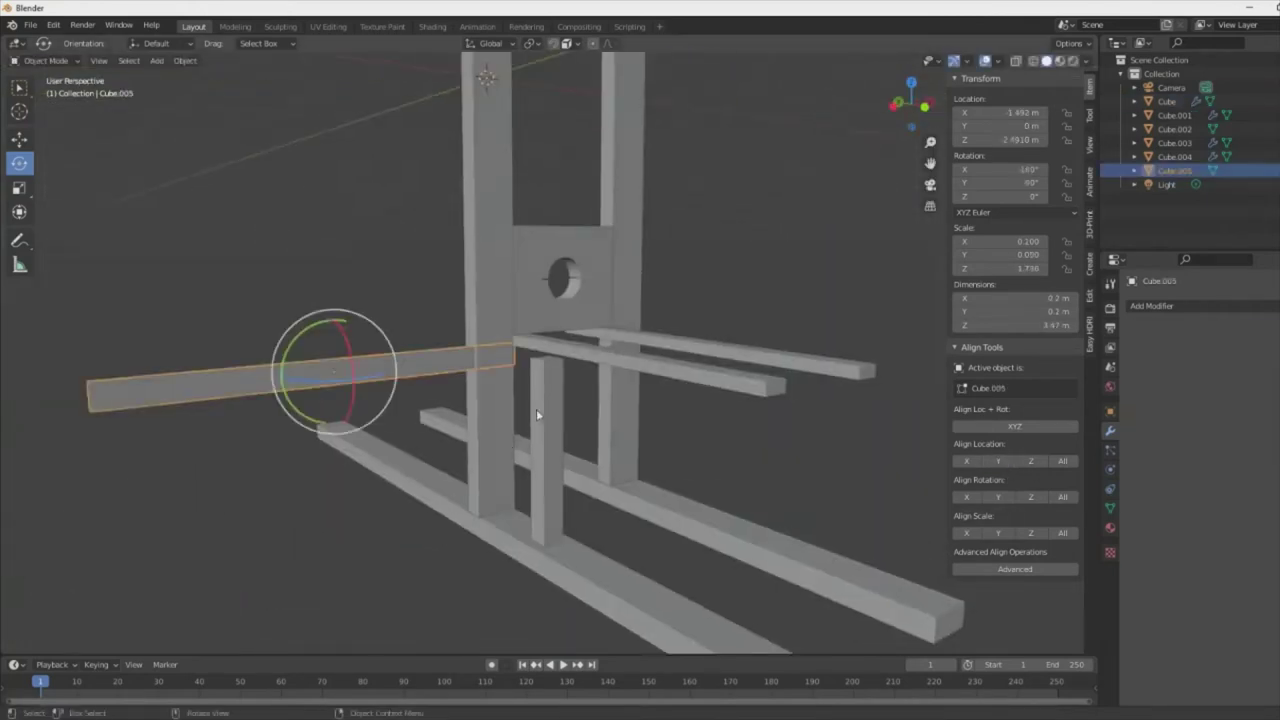
key("KP_1")
key("g")
key("x")
left_click(712, 404)
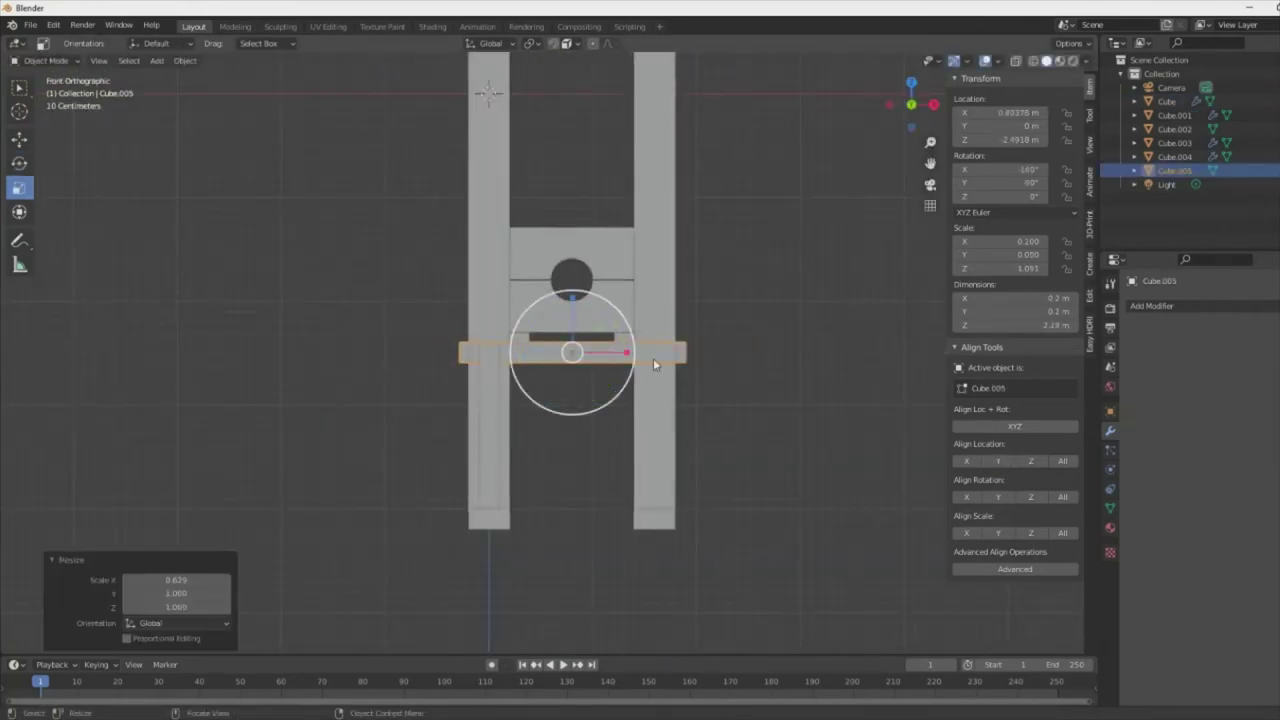
scroll(660, 366, "up", 2)
mouse_move(660, 366)
middle_mouse_down()
mouse_move(523, 549)
mouse_move(503, 486)
mouse_move(430, 463)
mouse_move(670, 505)
mouse_move(598, 497)
middle_mouse_up()
- Reposition the small post Cube.002 and duplicate it as a matching leg
left_click(430, 463)
left_click(570, 493)
middle_click_drag(598, 497, 687, 461)
key("g")
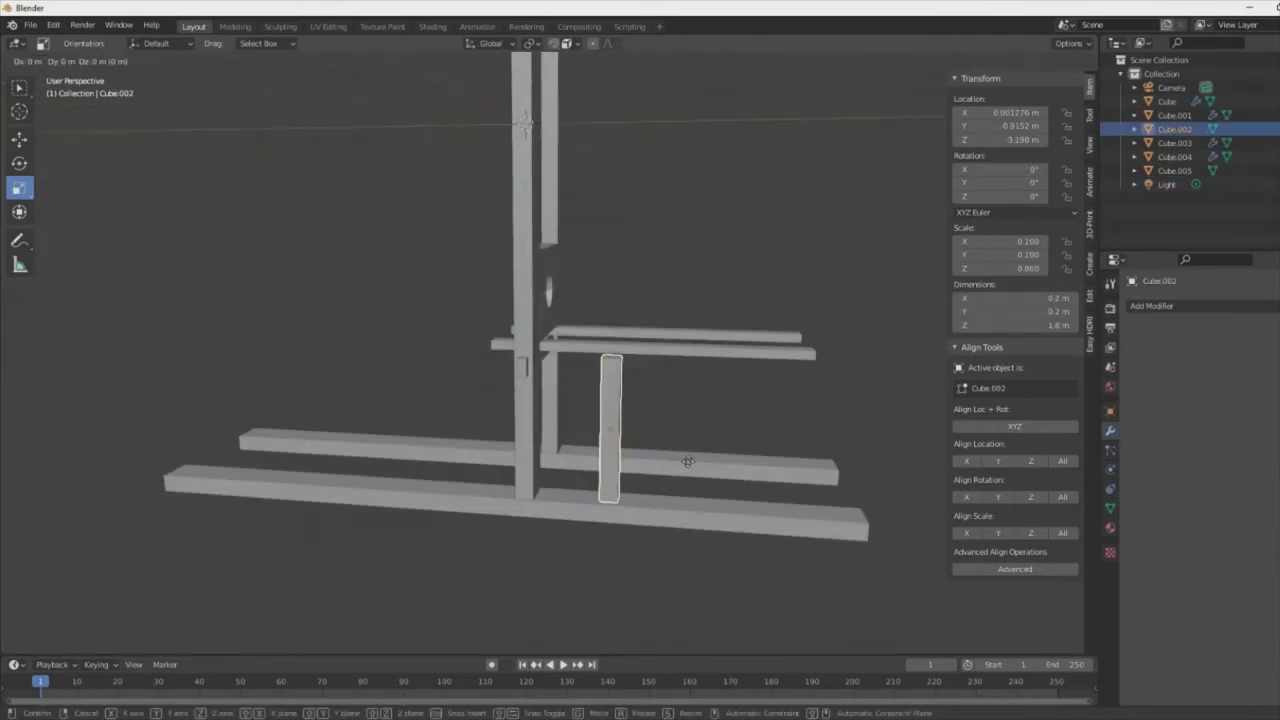
left_click(870, 468)
mouse_move(870, 468)
middle_mouse_down()
mouse_move(718, 466)
mouse_move(850, 300)
middle_mouse_up()
key("shift+d")
left_click(1032, 462)
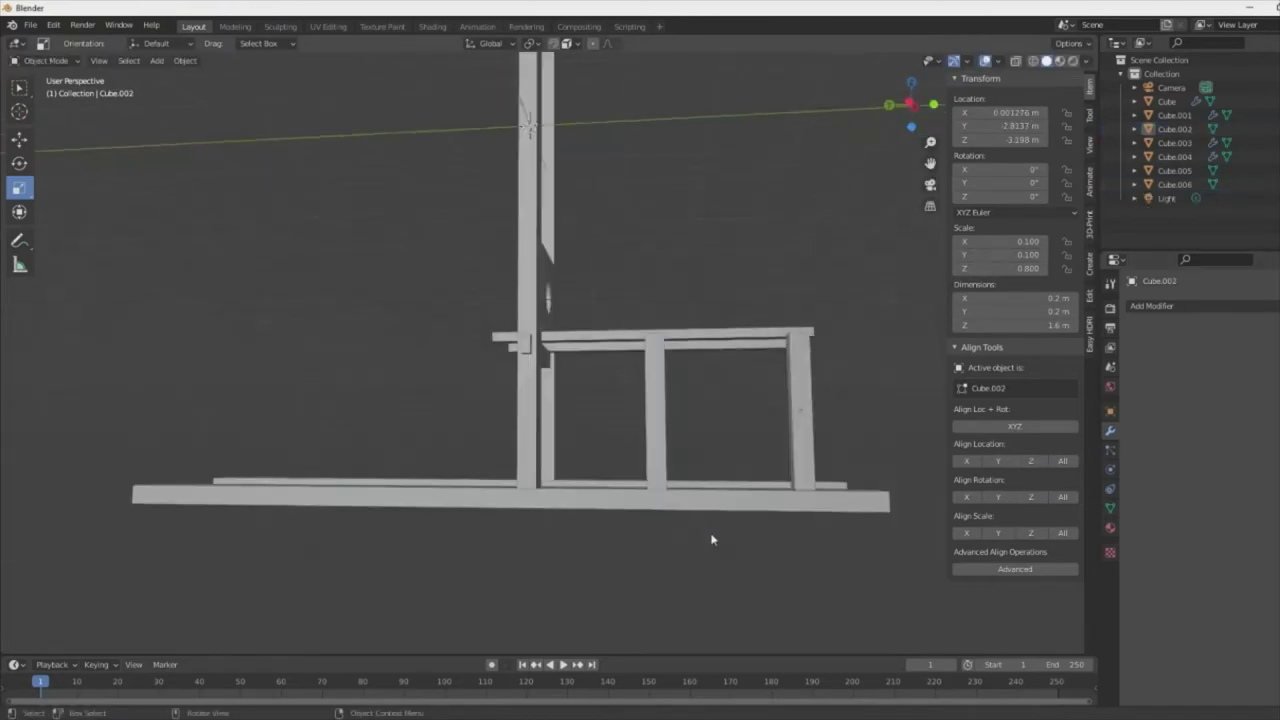
key("KP_1")
left_click(534, 520)
middle_click_drag(534, 520, 607, 497)
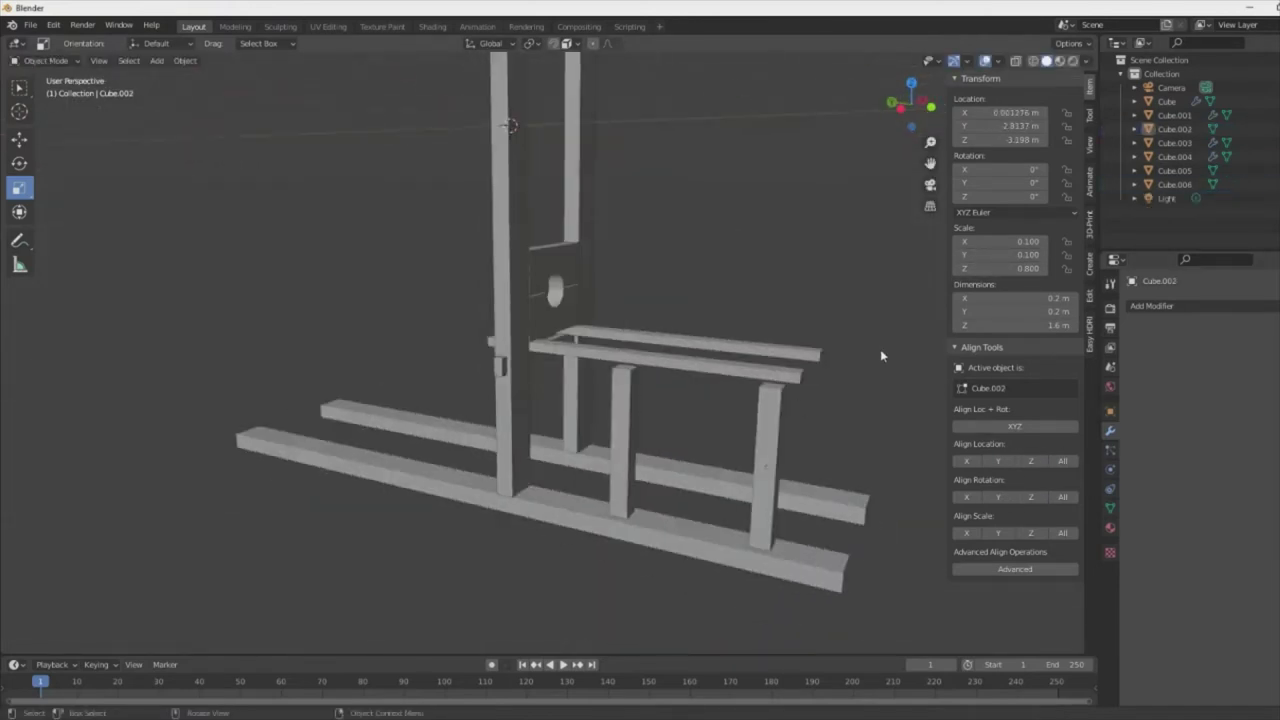
middle_click_drag(880, 355, 726, 371)
- Duplicate a post with the top bar for the other side, undoing a stray modifier
left_click(543, 349)
key("shift+d")
left_click(686, 363)
mouse_move(557, 392)
middle_mouse_down()
mouse_move(658, 401)
mouse_move(753, 329)
mouse_move(829, 300)
mouse_move(754, 320)
mouse_move(651, 391)
middle_mouse_up()
left_click(651, 391)
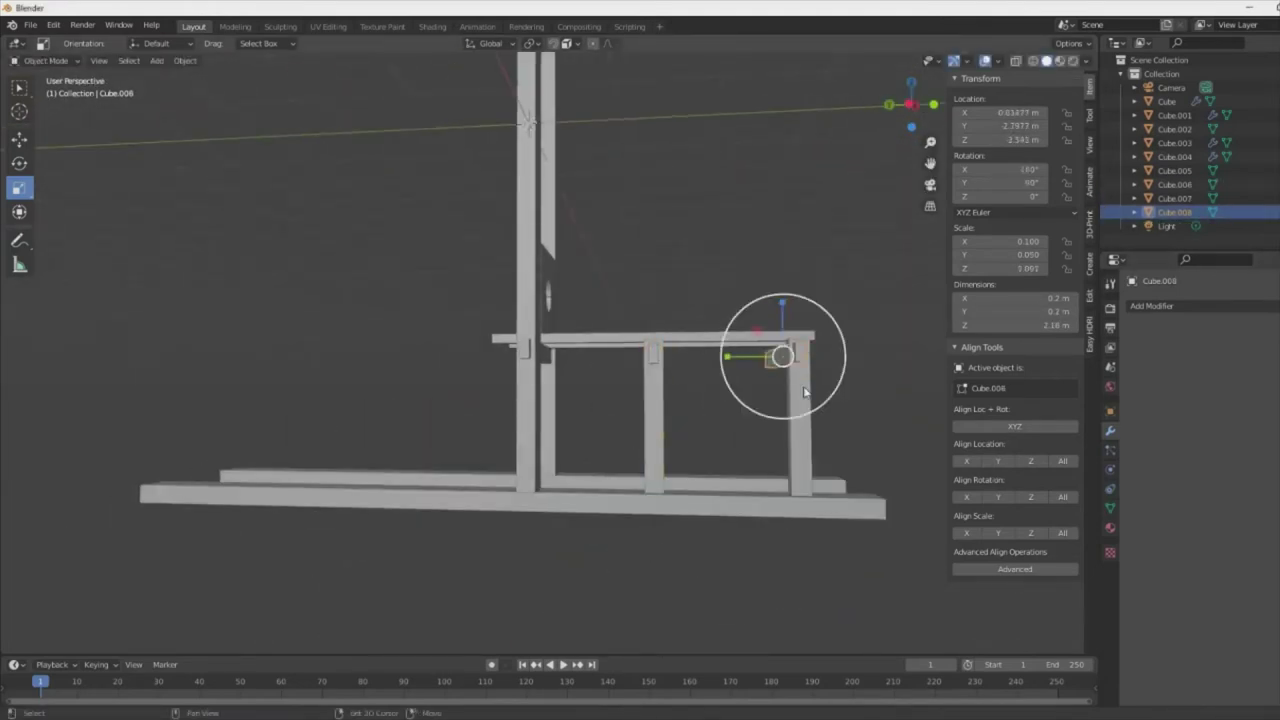
middle_click_drag(805, 392, 663, 434)
left_click(663, 434)
left_click(1151, 305)
left_click(1133, 330)
key("ctrl+z")
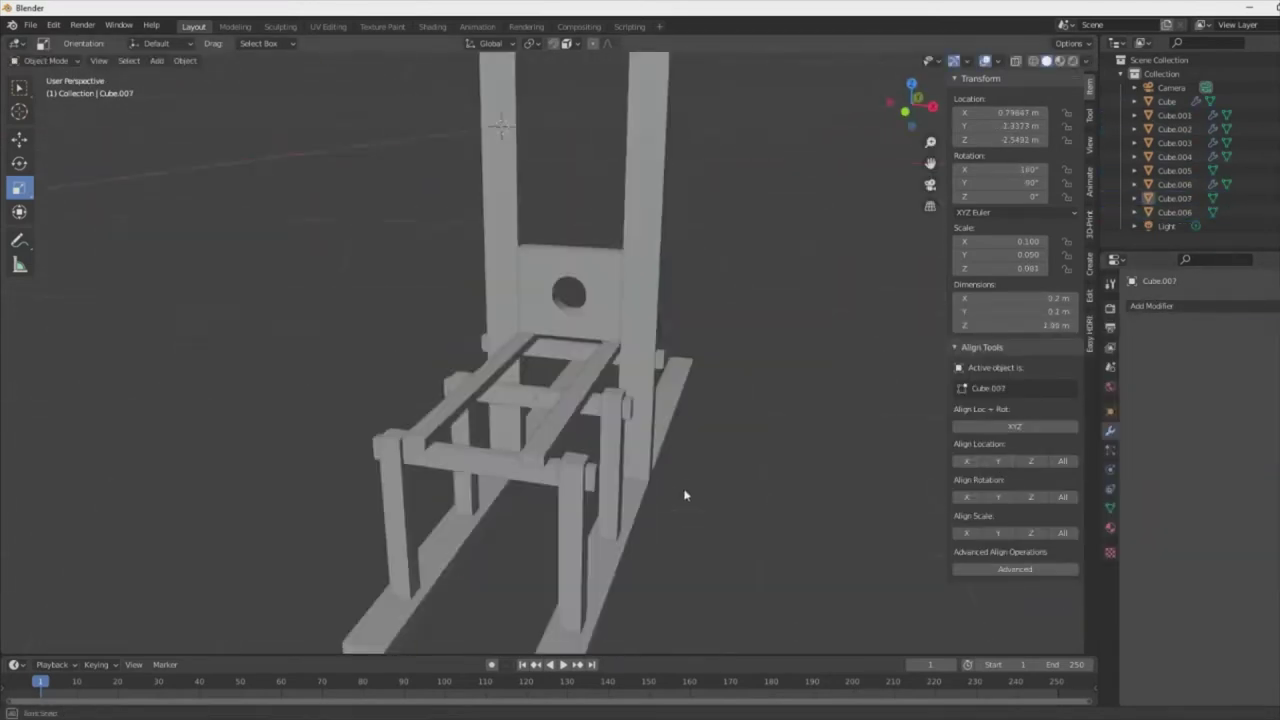
key("KP_1")
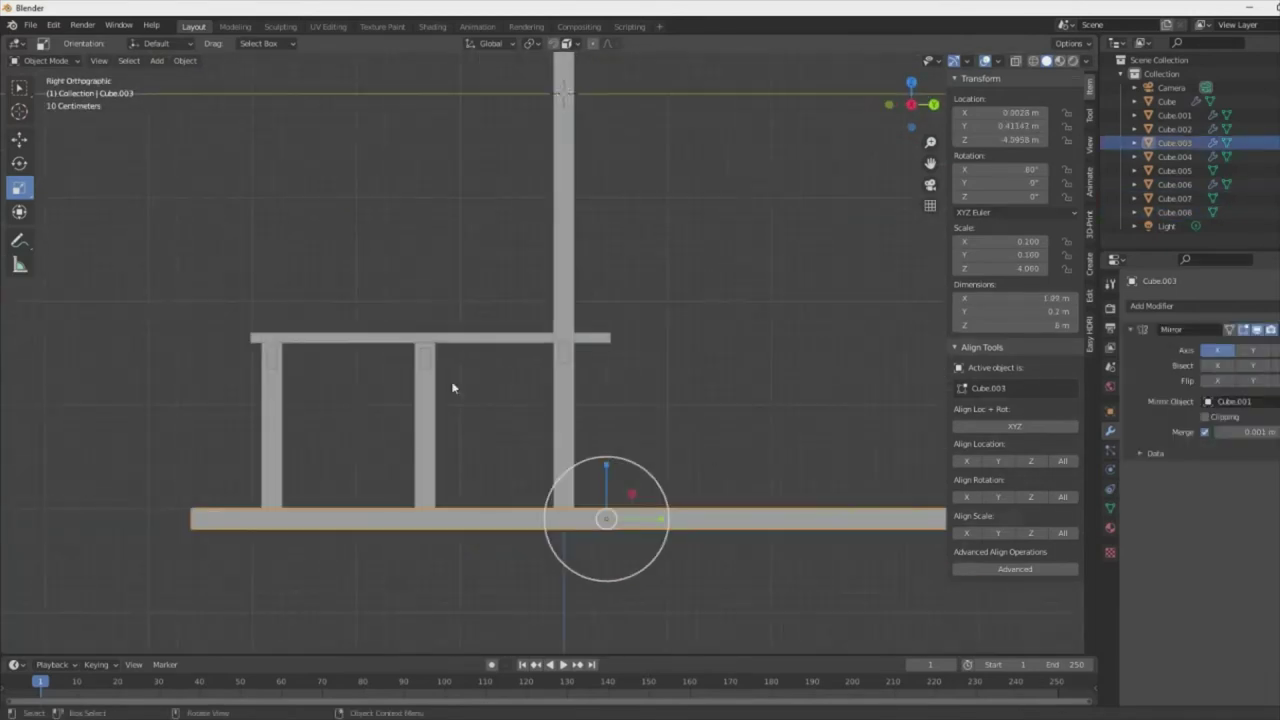
- Place the slat on top of the bench frame and duplicate it
mouse_move(457, 386)
middle_mouse_down()
mouse_move(481, 434)
mouse_move(574, 451)
middle_mouse_up()
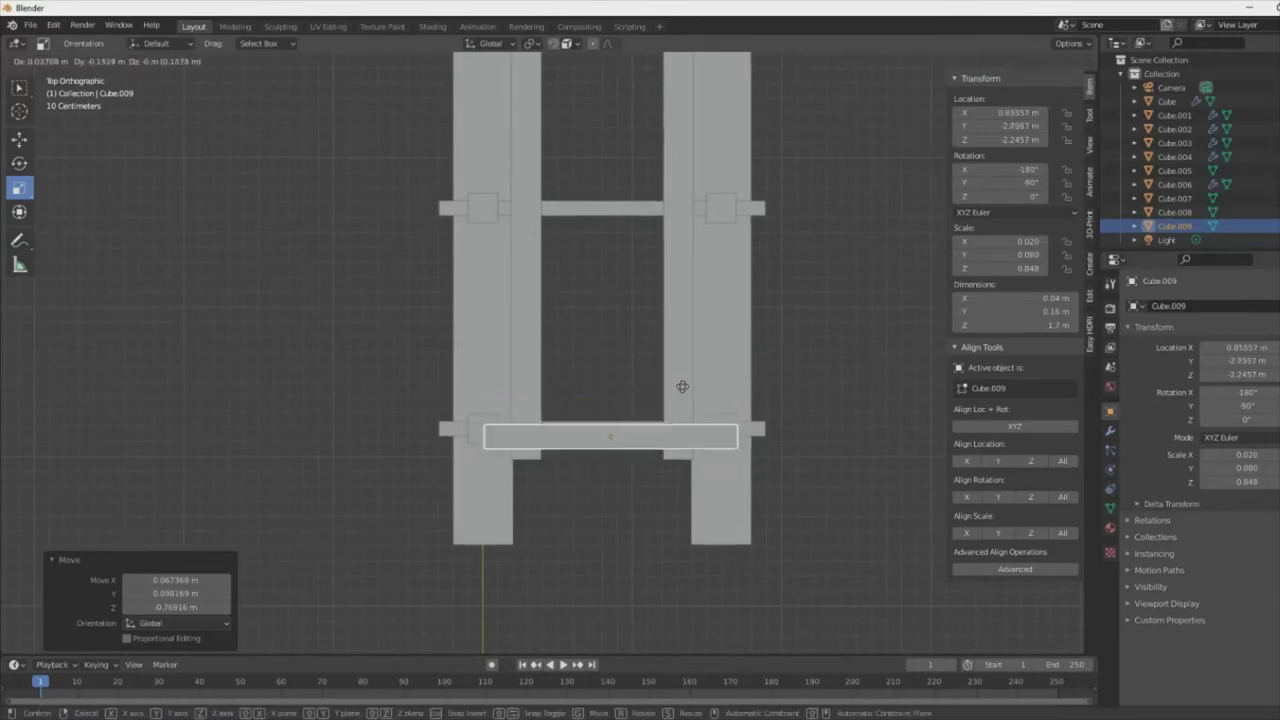
left_click(680, 384)
left_click(598, 209, "shift")
left_click(644, 404)
key("shift+d")
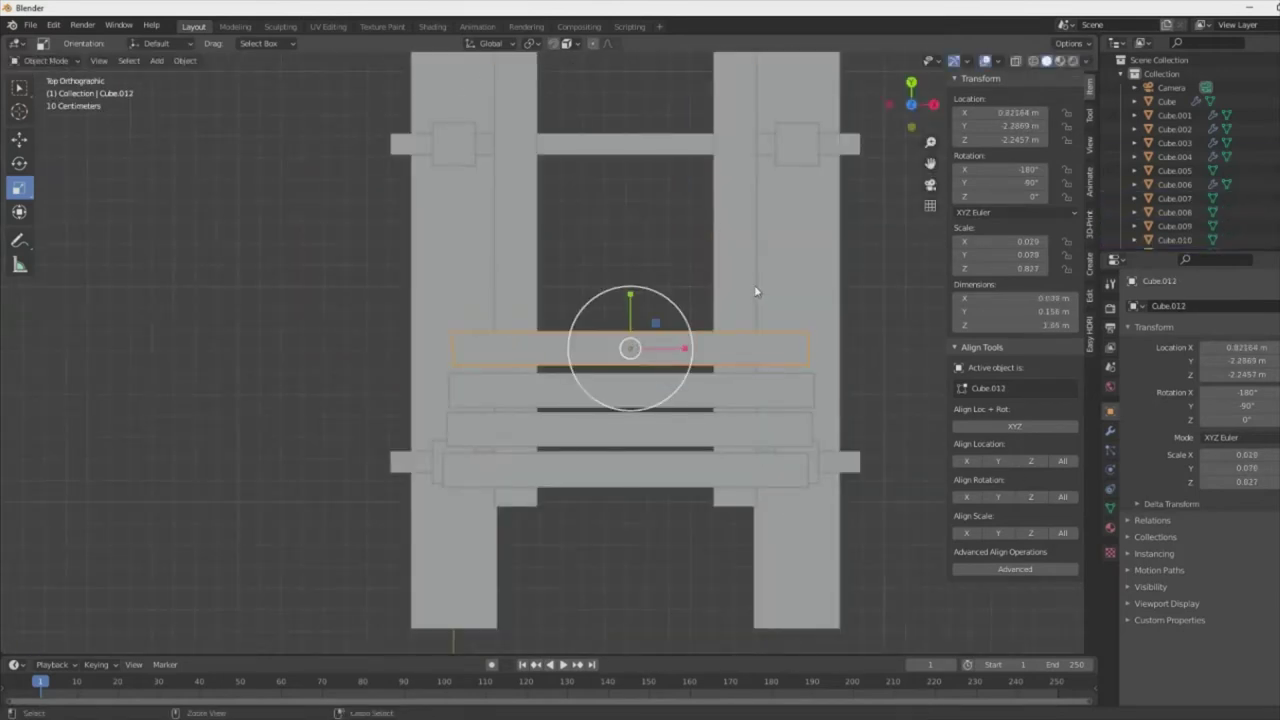
left_click(740, 317)
- Make two more slat copies stacked above, then delete those extras
left_click(714, 403, "shift")
key("shift+d")
left_click(694, 351)
key("shift+d")
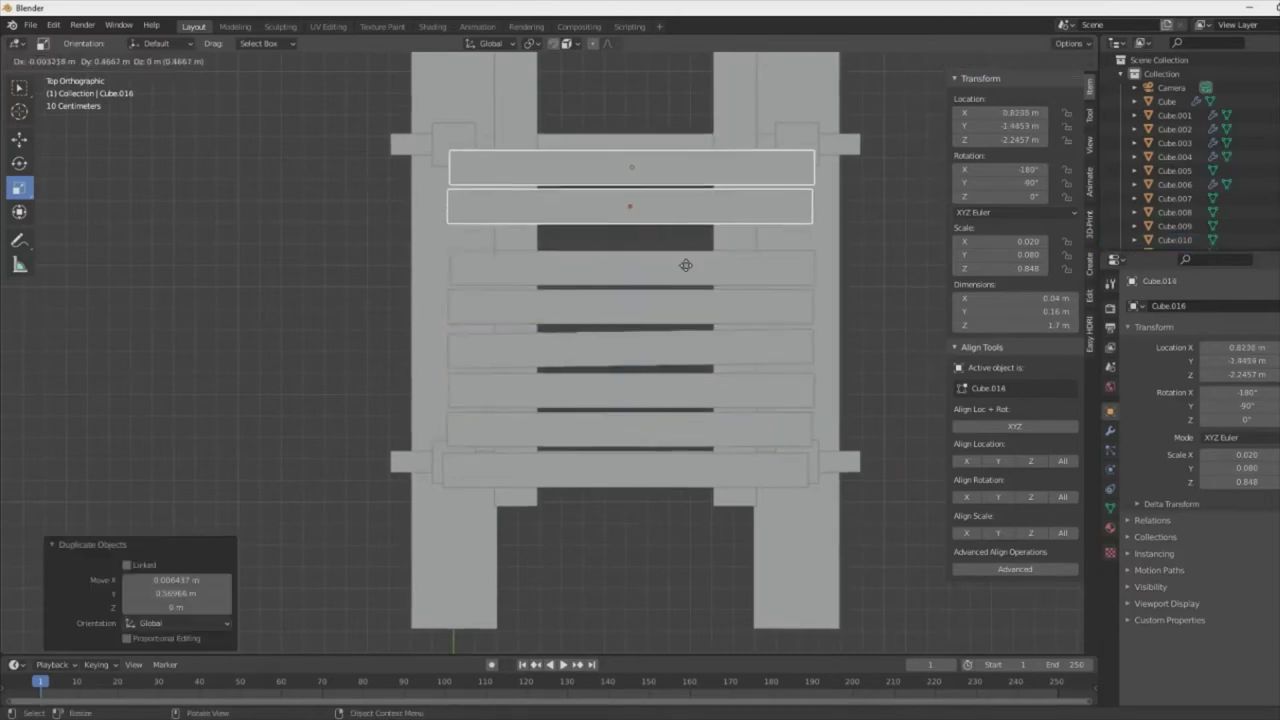
left_click(686, 290)
key("Delete")
- Bevel the edges of the first slat Cube.009 in Edit Mode
mouse_move(650, 469)
middle_mouse_down()
mouse_move(664, 251)
mouse_move(618, 438)
mouse_move(649, 366)
mouse_move(27, 342)
middle_mouse_up()
left_click(618, 438)
left_click(649, 366)
key("Tab")
scroll(649, 366, "up", 4)
left_click(480, 253)
mouse_move(480, 253)
middle_mouse_down()
mouse_move(496, 321)
mouse_move(565, 429)
middle_mouse_up()
key("Tab")
- In Top view, duplicate the slat repeatedly, spacing copies side by side across the frame
key("KP_7")
key("shift+d")
key("shift+d")
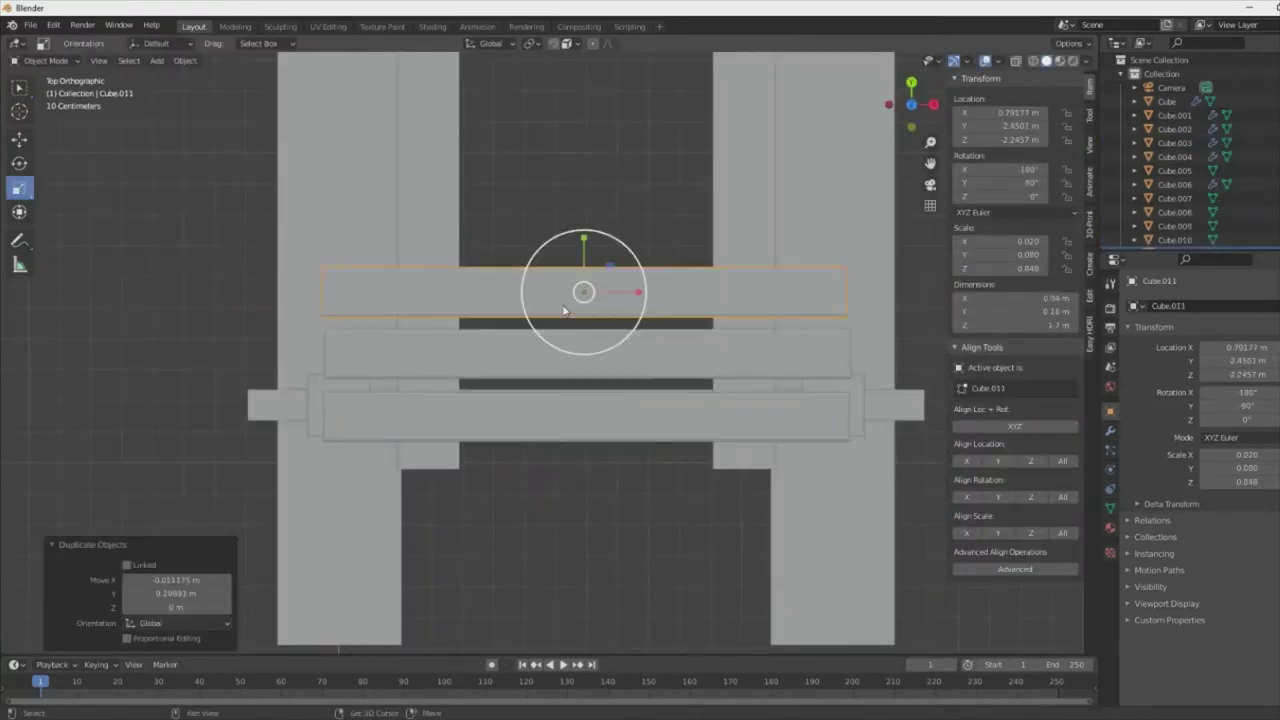
key("shift+d")
scroll(723, 131, "down", 2)
key("g")
left_click(648, 154)
key("shift+d")
left_click(653, 127)
- Delete the surplus slats and the stray bar
key("shift+d")
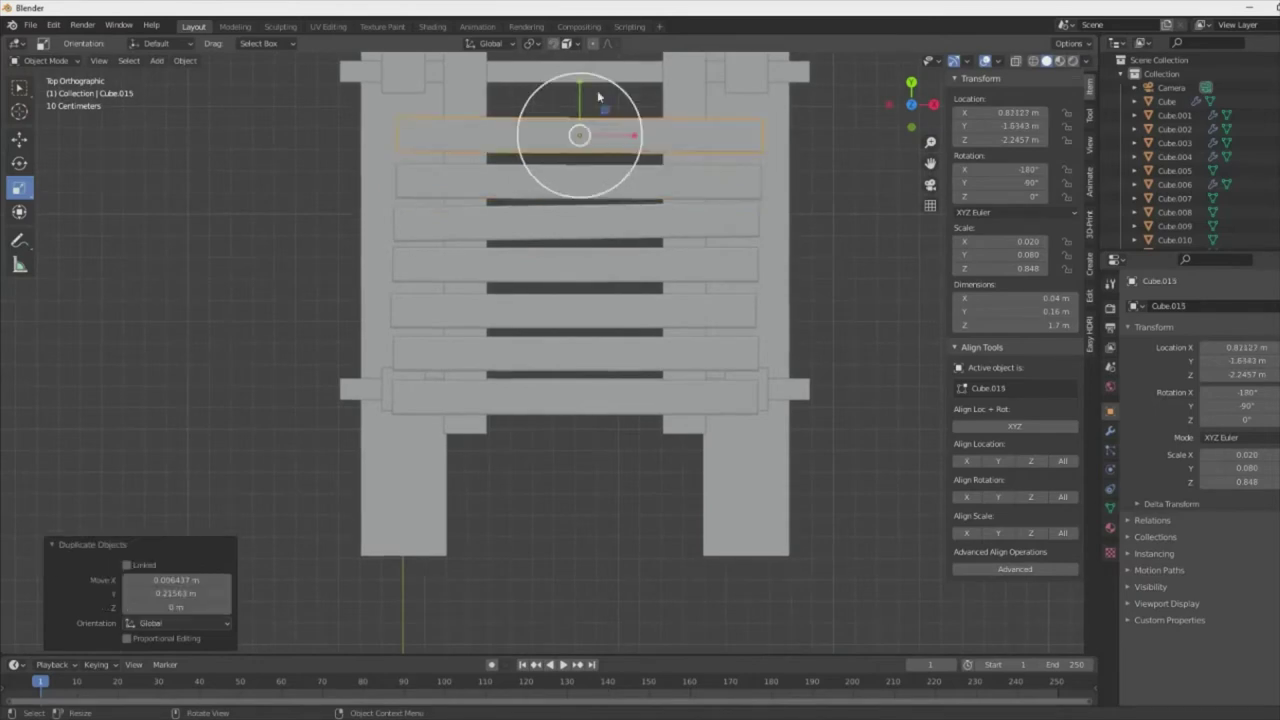
middle_click_drag(597, 90, 592, 253, "shift")
scroll(611, 254, "down", 2)
left_click_drag(430, 290, 690, 380)
key("shift+d")
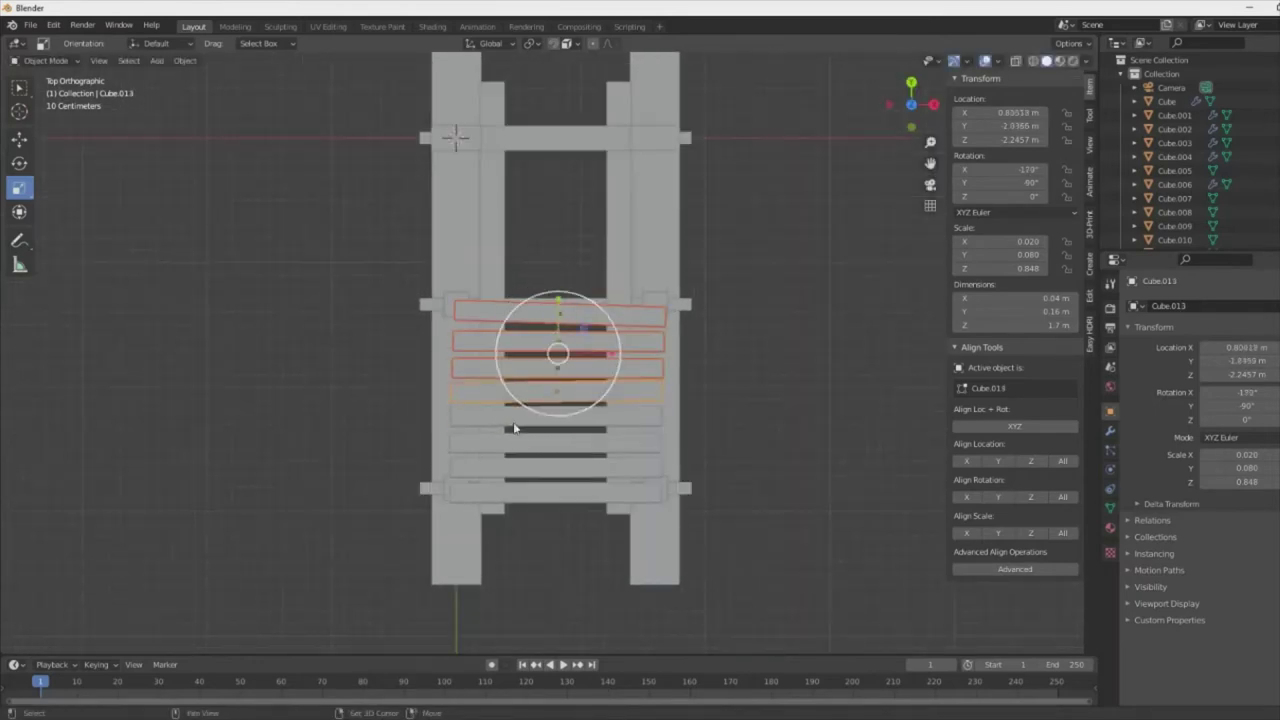
left_click(560, 150)
mouse_move(560, 150)
middle_mouse_down()
mouse_move(488, 241)
mouse_move(684, 495)
mouse_move(623, 410)
mouse_move(680, 482)
mouse_move(780, 391)
middle_mouse_up()
key("Delete")
left_click(623, 410)
key("Delete")
- Tilt the brace plank Cube.023 to −32.6° on X and move it against the crossbar
left_click_drag(357, 280, 786, 351)
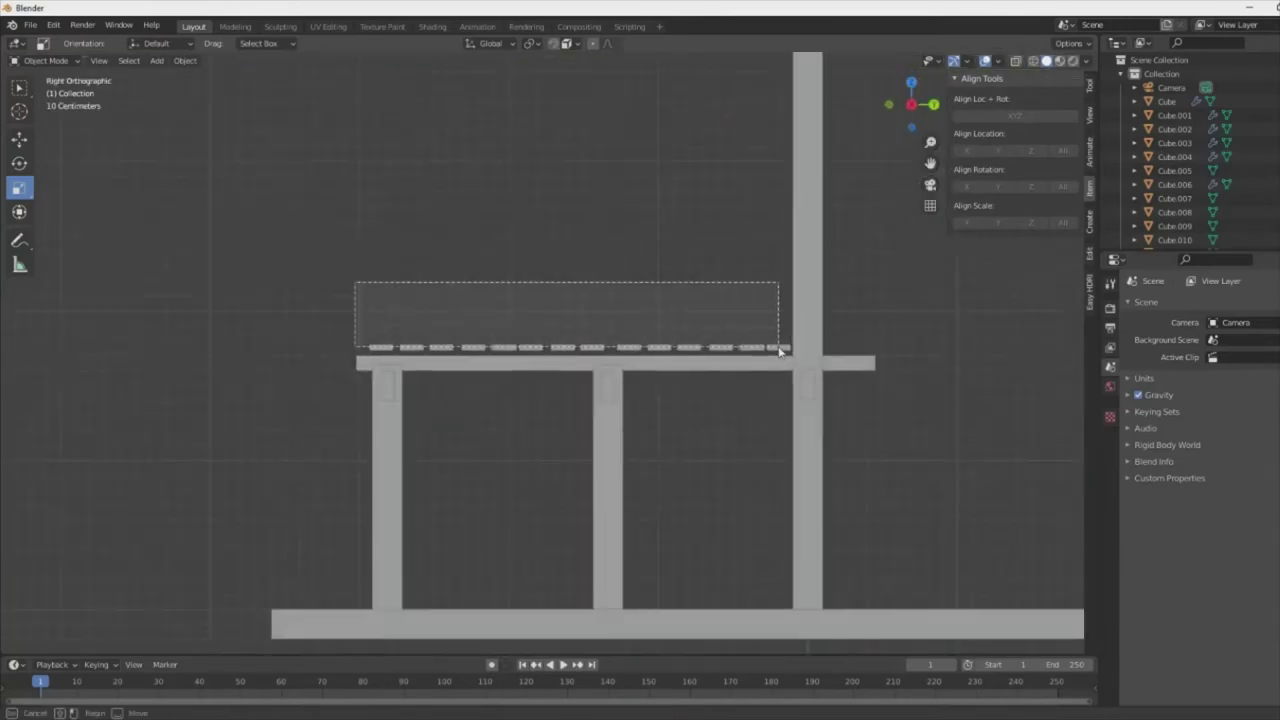
middle_click_drag(786, 351, 397, 562)
scroll(563, 548, "down", 5)
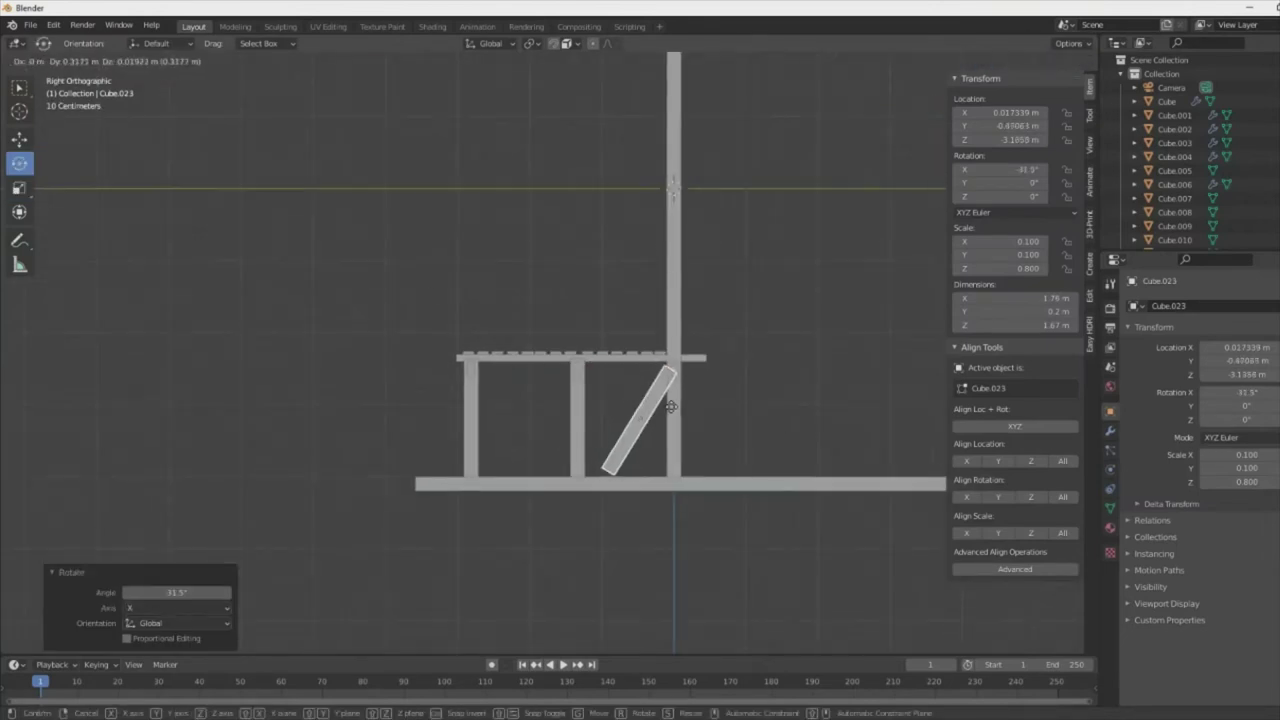
left_click_drag(641, 407, 648, 402)
key("g")
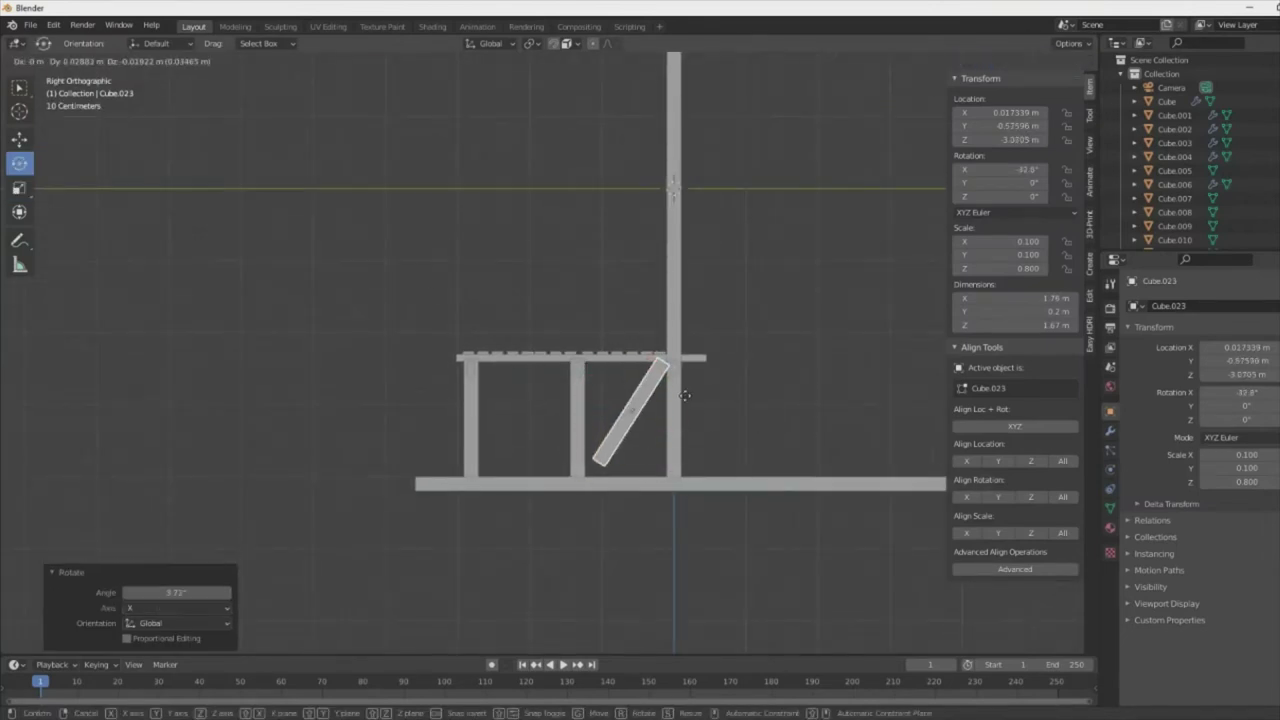
left_click(680, 395)
scroll(483, 375, "up", 4)
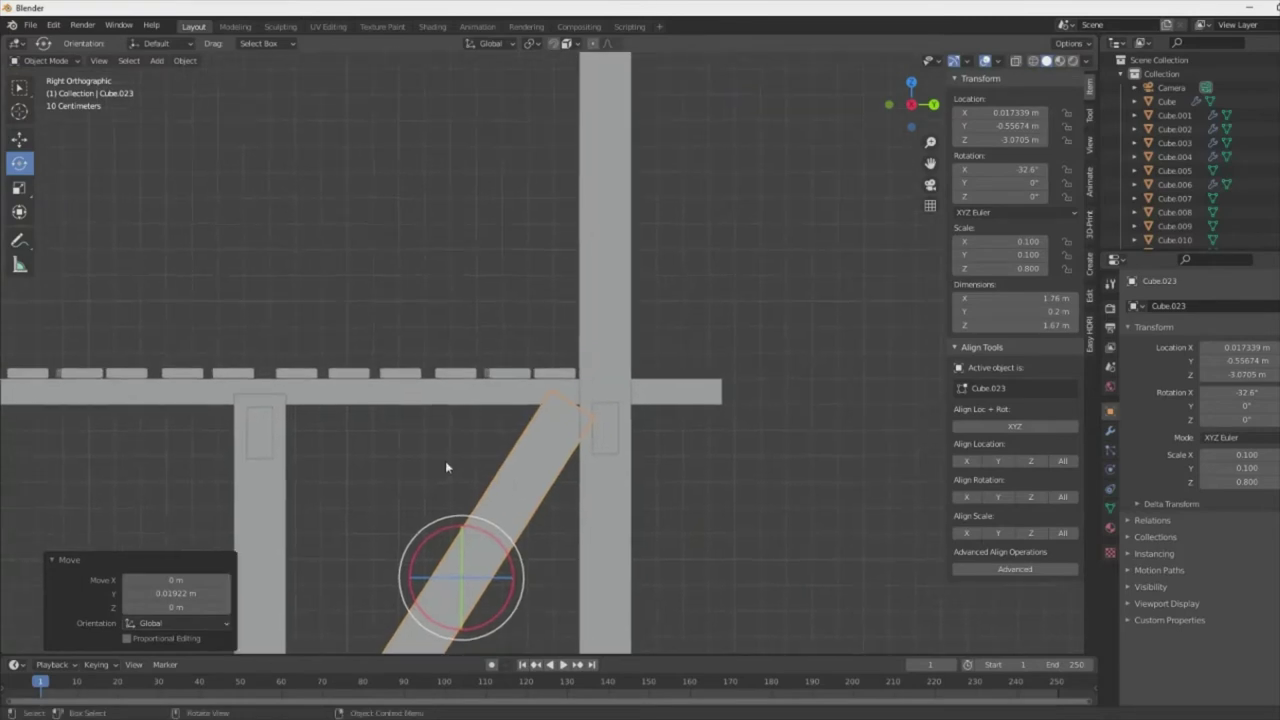
- Slide and move the brace's top edges in Edit Mode to shape its upper end
key("Tab")
key("ctrl+KP_3")
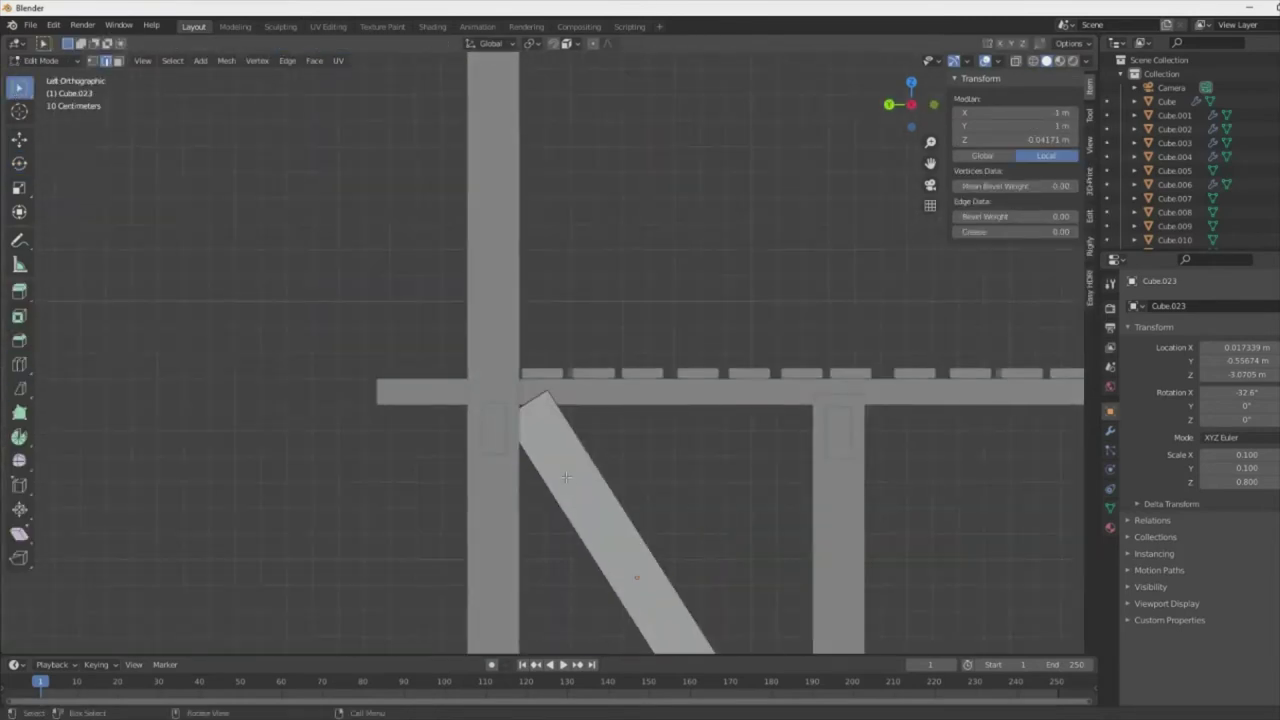
left_click(537, 404)
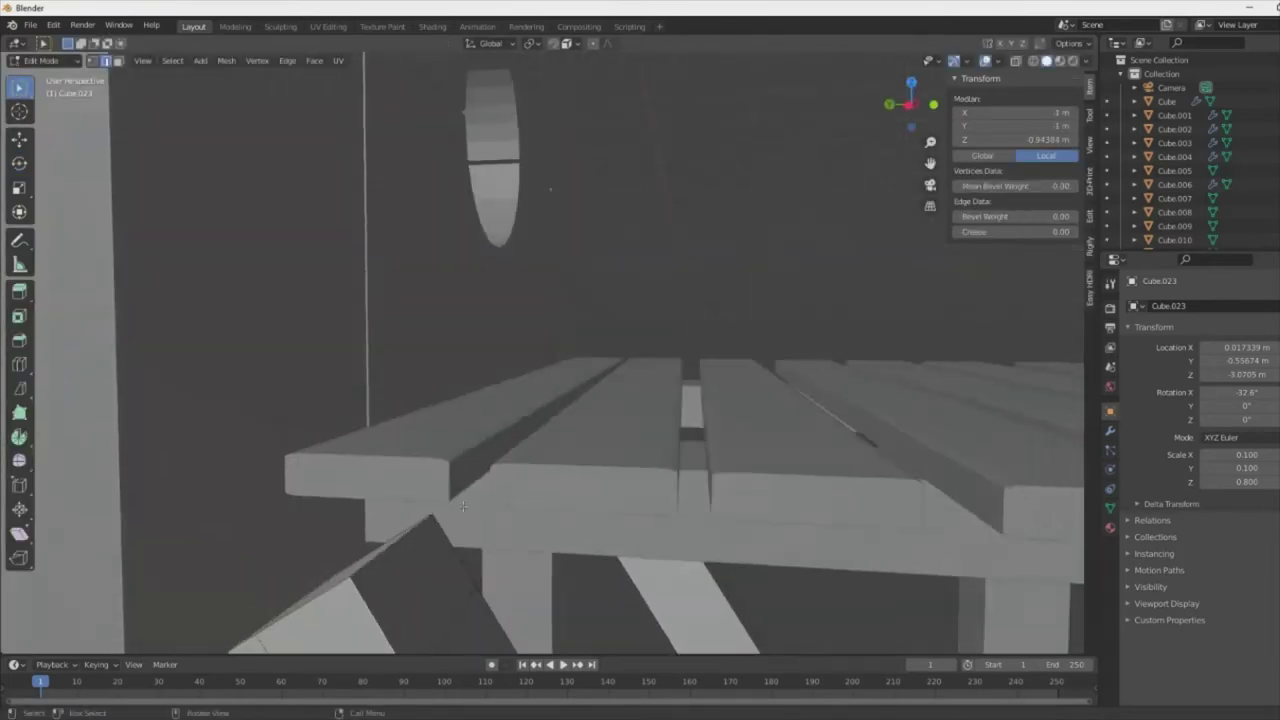
mouse_move(537, 404)
middle_mouse_down()
mouse_move(457, 419)
mouse_move(523, 426)
middle_mouse_up()
key("g")
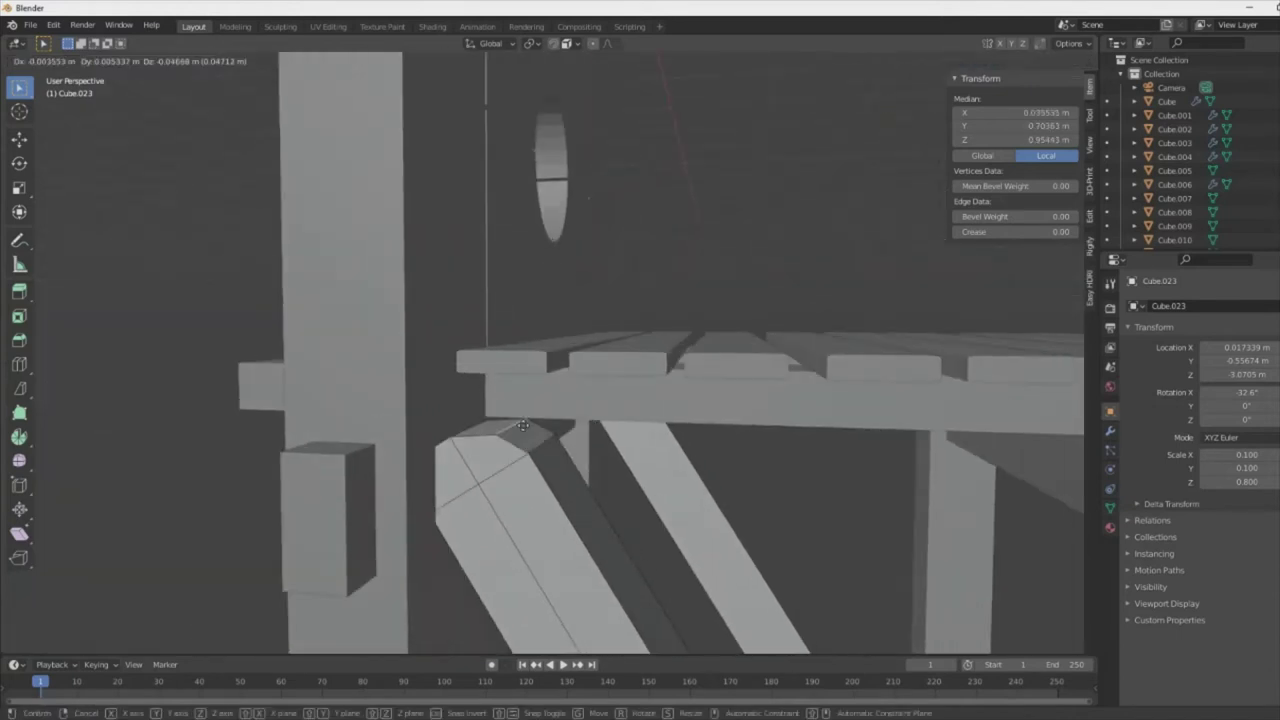
left_click(487, 372)
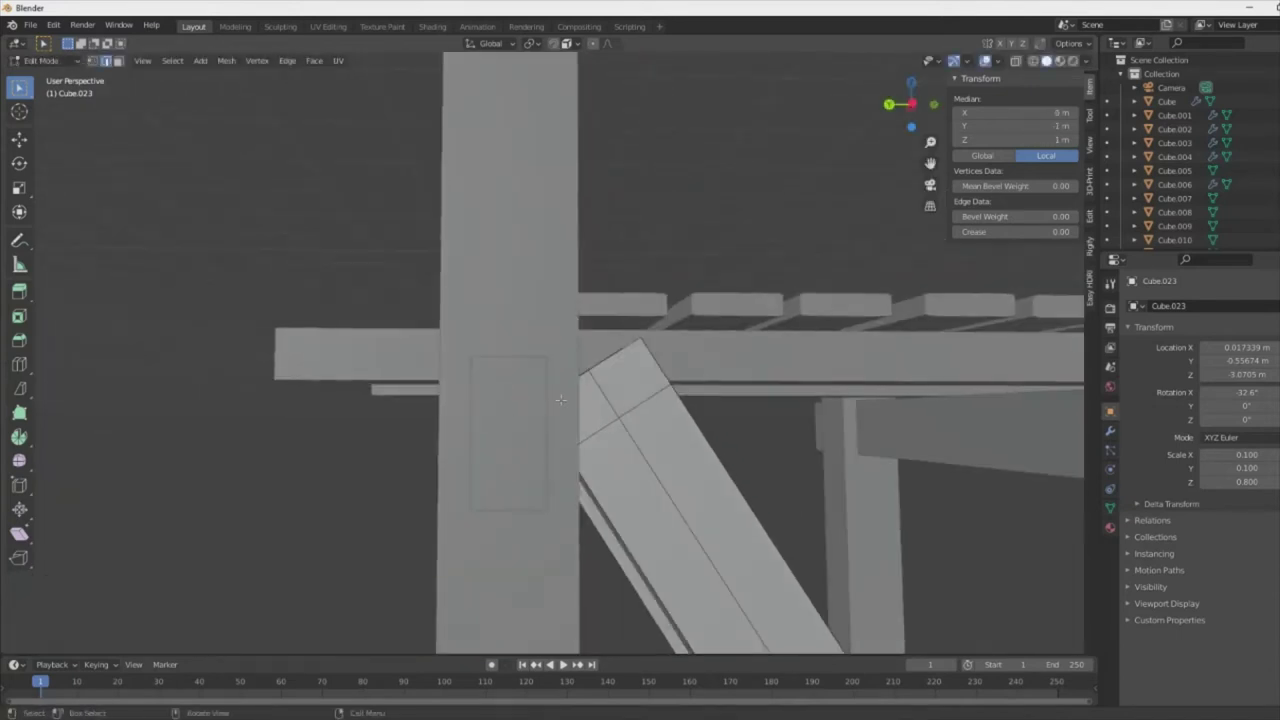
middle_click_drag(487, 372, 600, 450)
- Rotate the diagonal brace to about 36.2° on X
key("Tab")
key("r")
left_click(687, 527)
mouse_move(687, 527)
middle_mouse_down("alt")
mouse_move(745, 533)
mouse_move(390, 492)
middle_mouse_up("alt")
- Move the brace's top vertices so they fit under the crossbar
key("Tab")
left_click_drag(388, 492, 443, 543)
mouse_move(443, 543)
middle_mouse_down()
mouse_move(600, 450)
mouse_move(650, 455)
middle_mouse_up()
key("g")
left_click(657, 528)
middle_click_drag(657, 528, 579, 559)
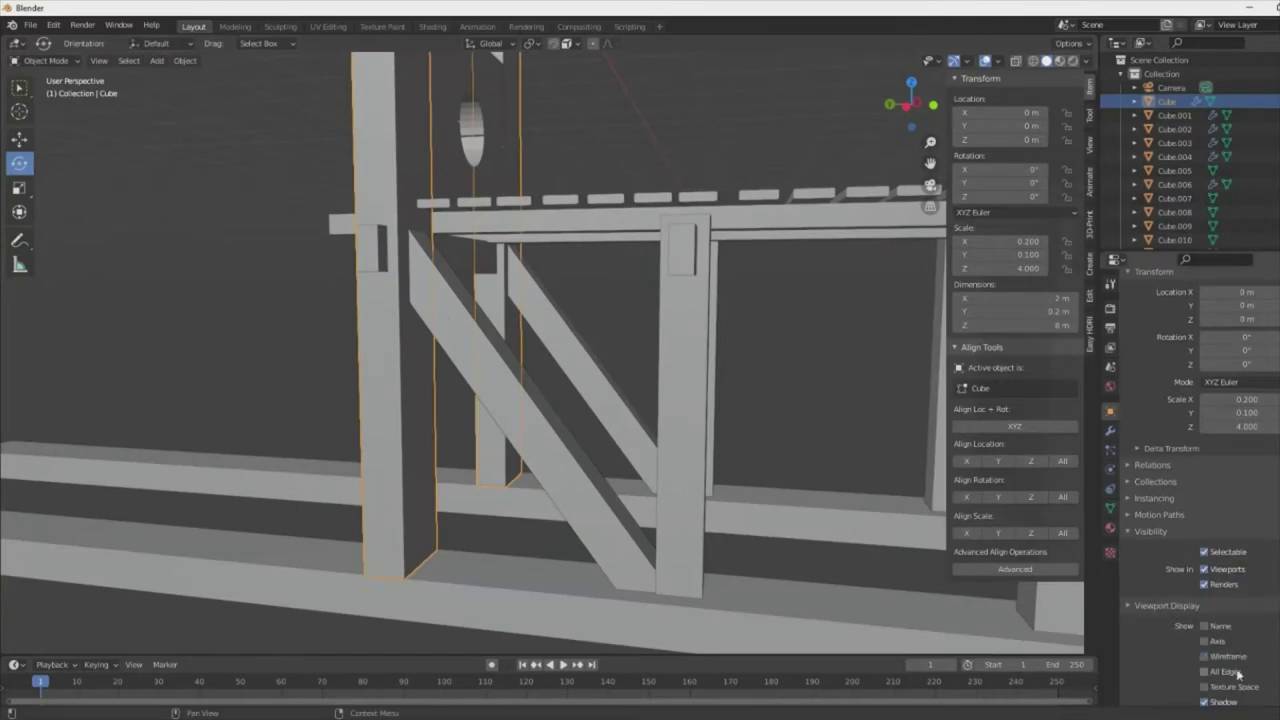
- Hide the tall post from viewports and renders under Object Properties > Visibility
scroll(1200, 450, "down", 1)
left_click(1204, 541)
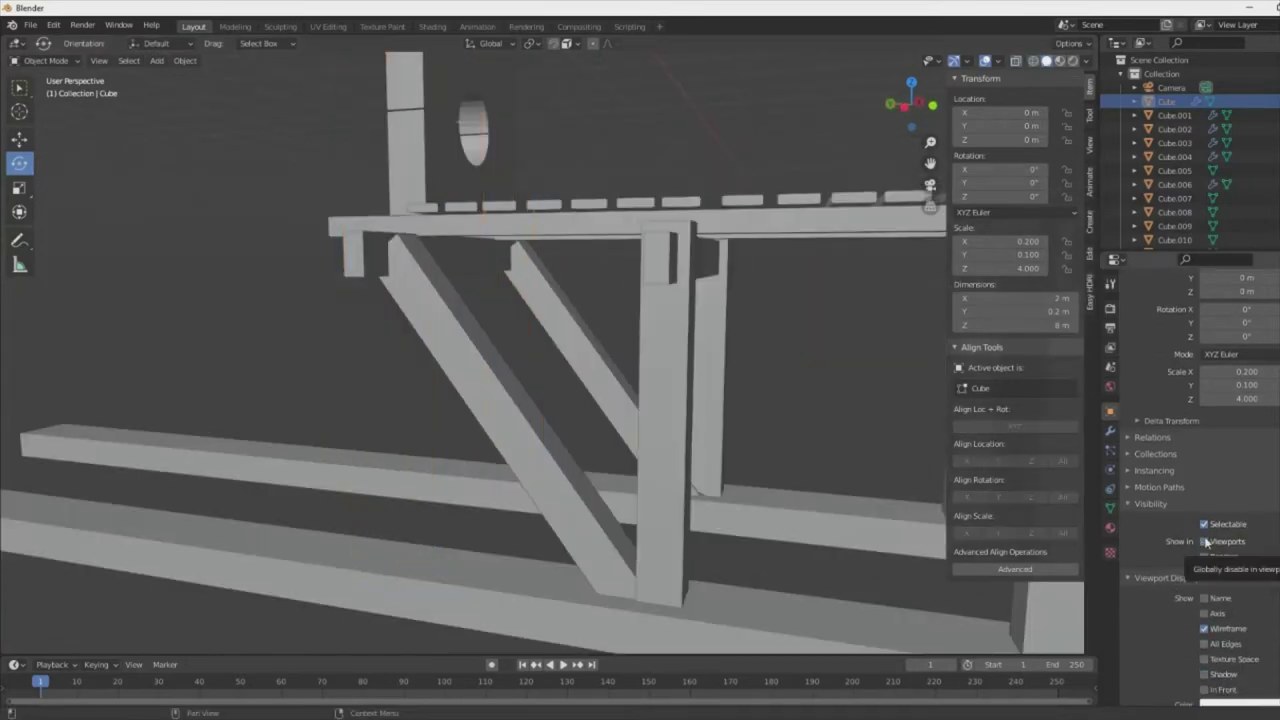
left_click(1204, 556)
middle_click_drag(600, 460, 475, 492)
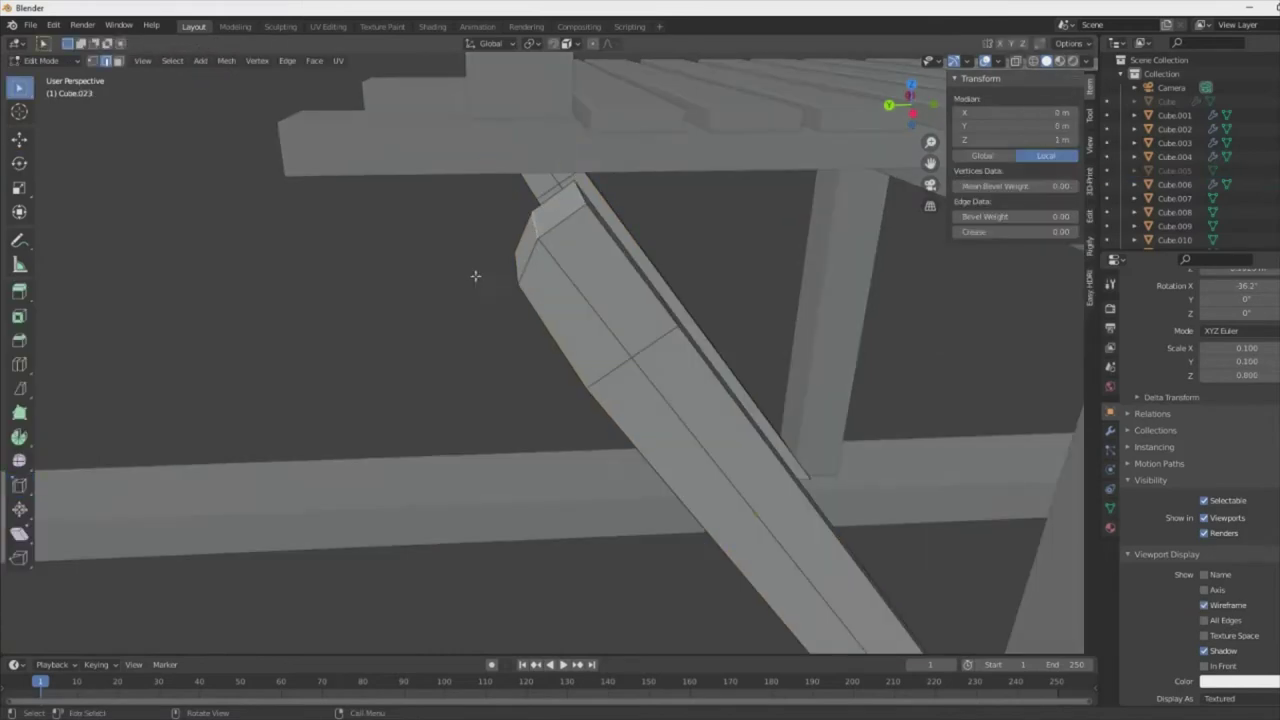
- Shift the brace's top vertices along X in the back orthographic view
left_click(532, 284)
middle_click_drag(611, 337, 820, 377)
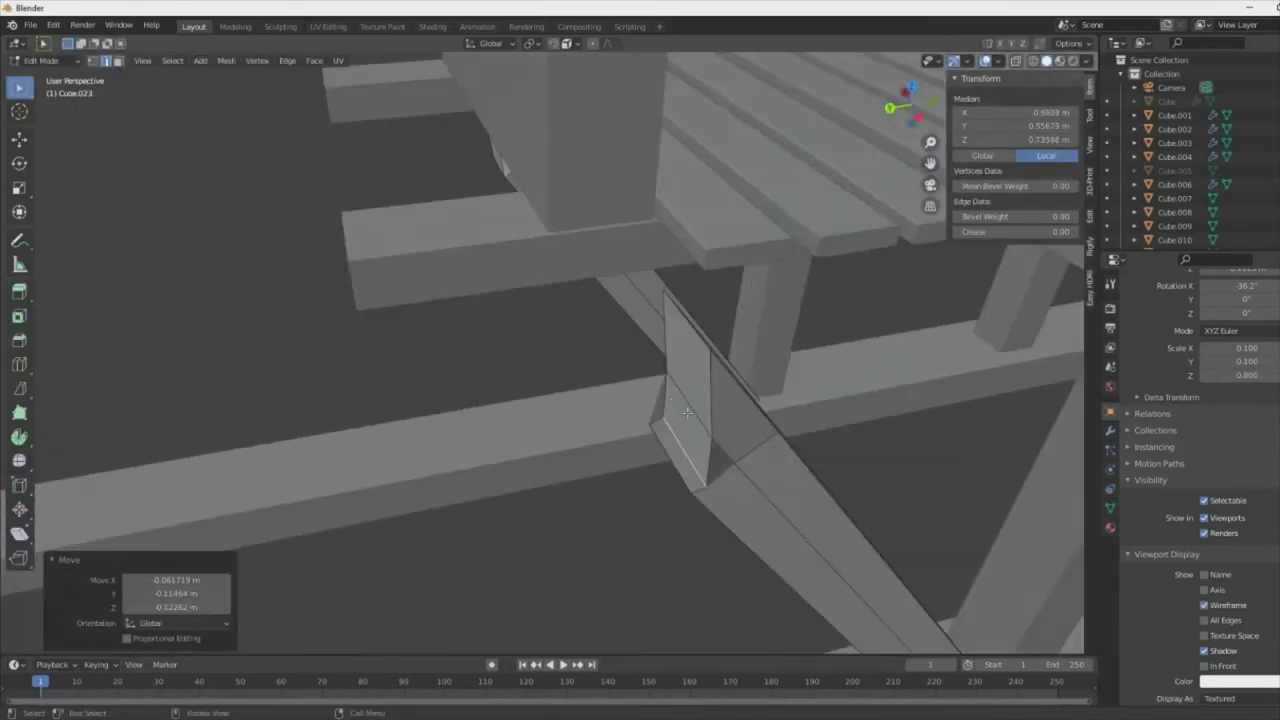
key("ctrl+KP_1")
key("g")
key("x")
left_click(847, 186)
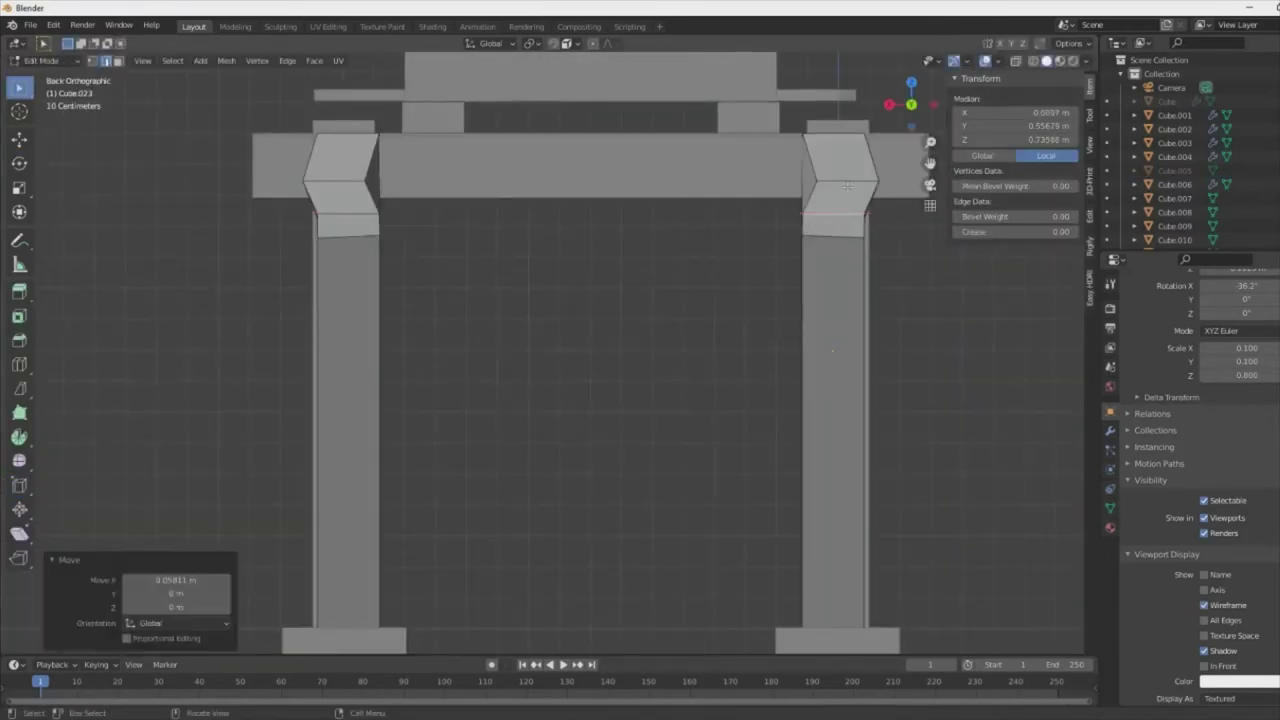
- Move the brace's top vertices flush against the crossbar
mouse_move(843, 184)
middle_mouse_down()
mouse_move(700, 237)
mouse_move(560, 220)
middle_mouse_up()
key("KP_3")
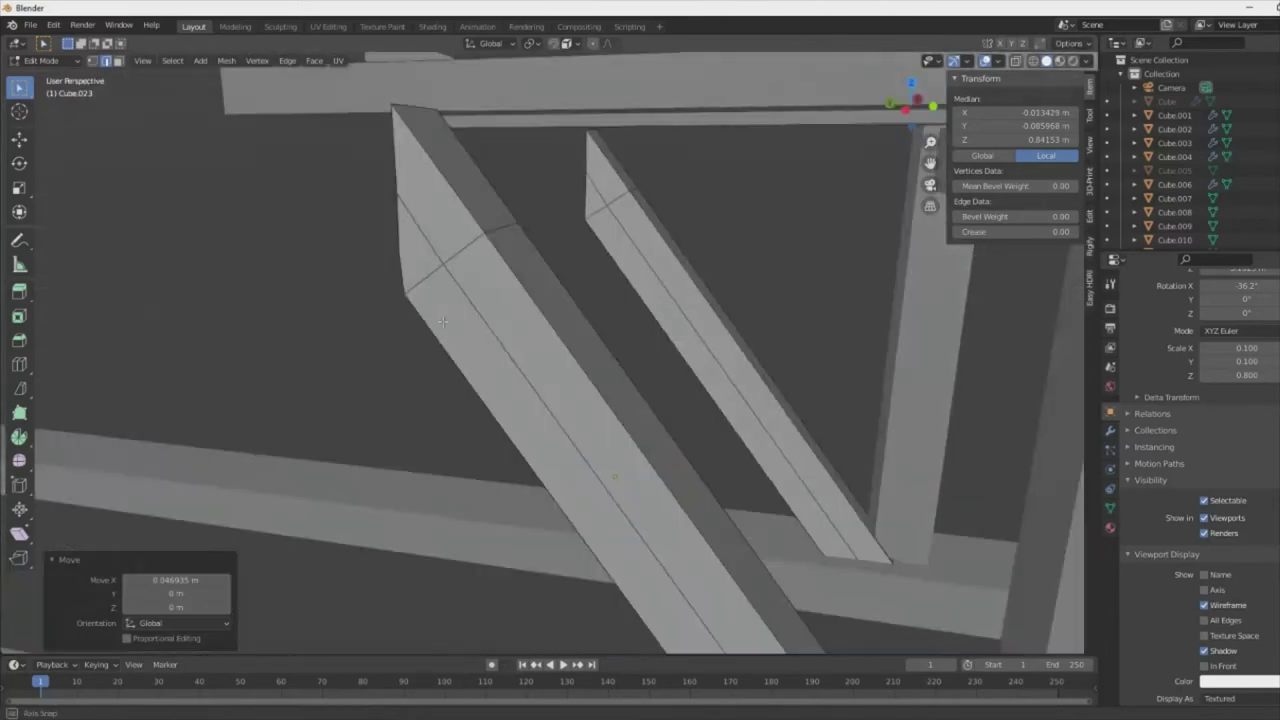
key("ctrl+KP_3")
scroll(550, 210, "up", 3)
key("g")
left_click(554, 377)
middle_click_drag(554, 377, 584, 496)
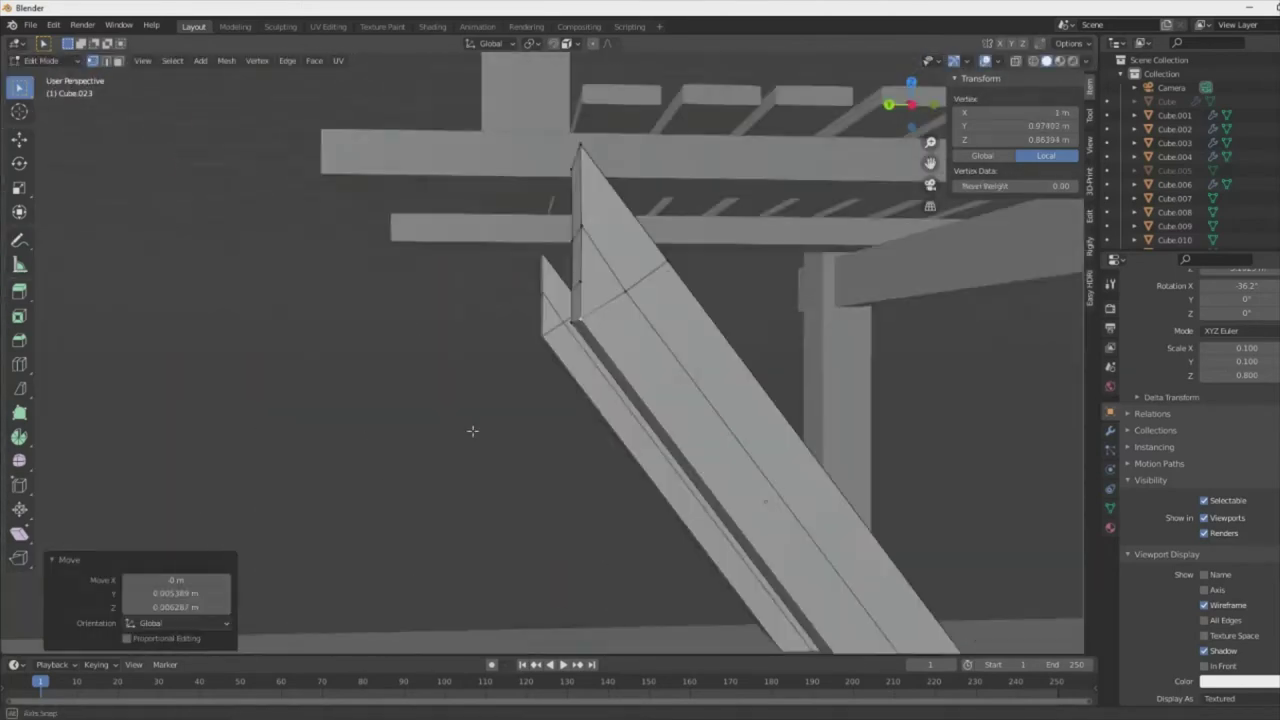
key("alt+a")
middle_click_drag(571, 371, 377, 563)
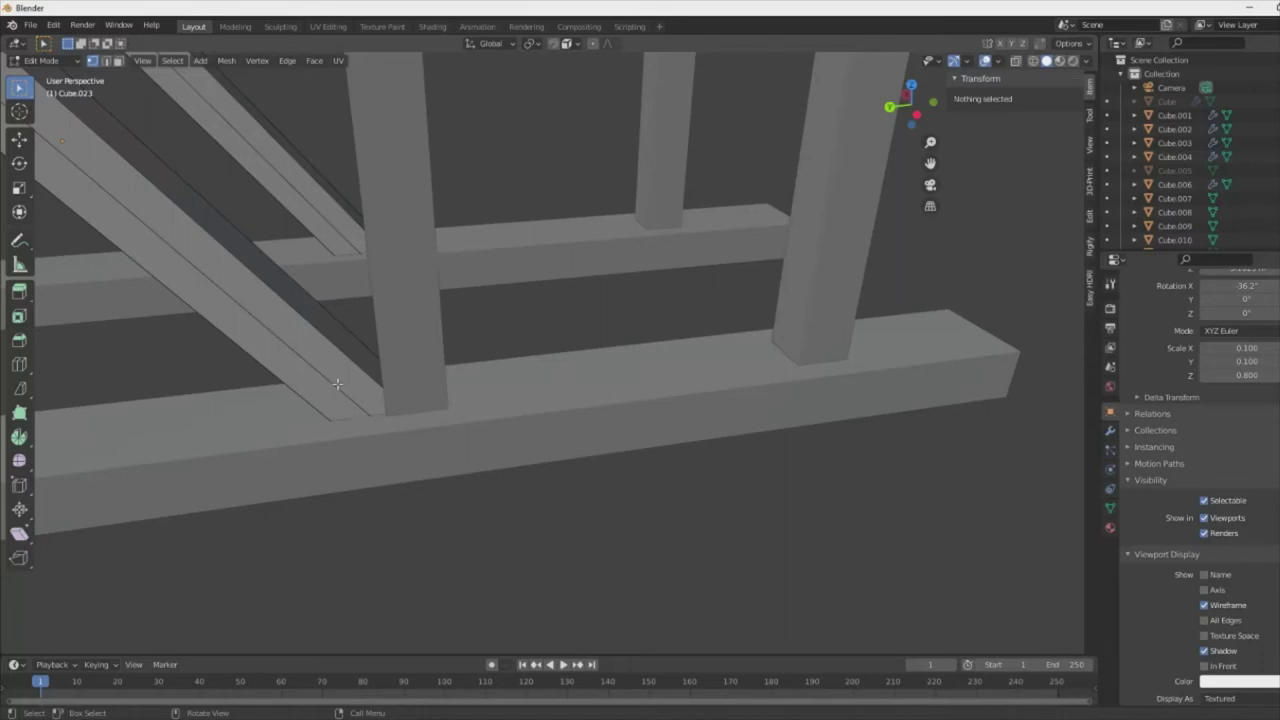
- Slide an edge along the brace toward its lower end
left_click(337, 384, "alt")
mouse_move(337, 384)
middle_mouse_down()
mouse_move(447, 465)
mouse_move(387, 420)
middle_mouse_up()
key("g")
key("g")
left_click(457, 458)
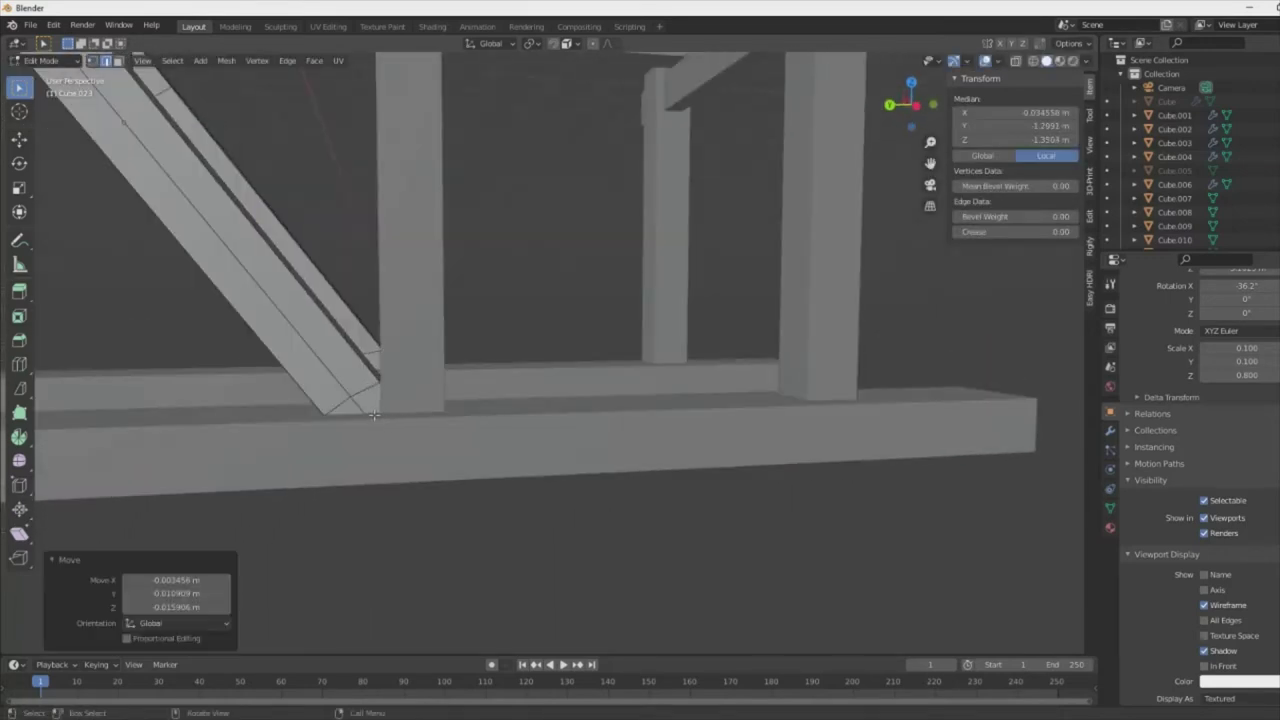
key("KP_1")
- Hide the beams blocking the view and frame the diagonal brace
key("Tab")
left_click(747, 436)
key("h")
mouse_move(747, 436)
middle_mouse_down()
mouse_move(554, 475)
mouse_move(1064, 477)
mouse_move(334, 457)
mouse_move(591, 543)
middle_mouse_up()
key("KP_Decimal")
key("Tab")
- Move the brace's lower-end vertices toward the floor beam
key("g")
left_click(690, 488)
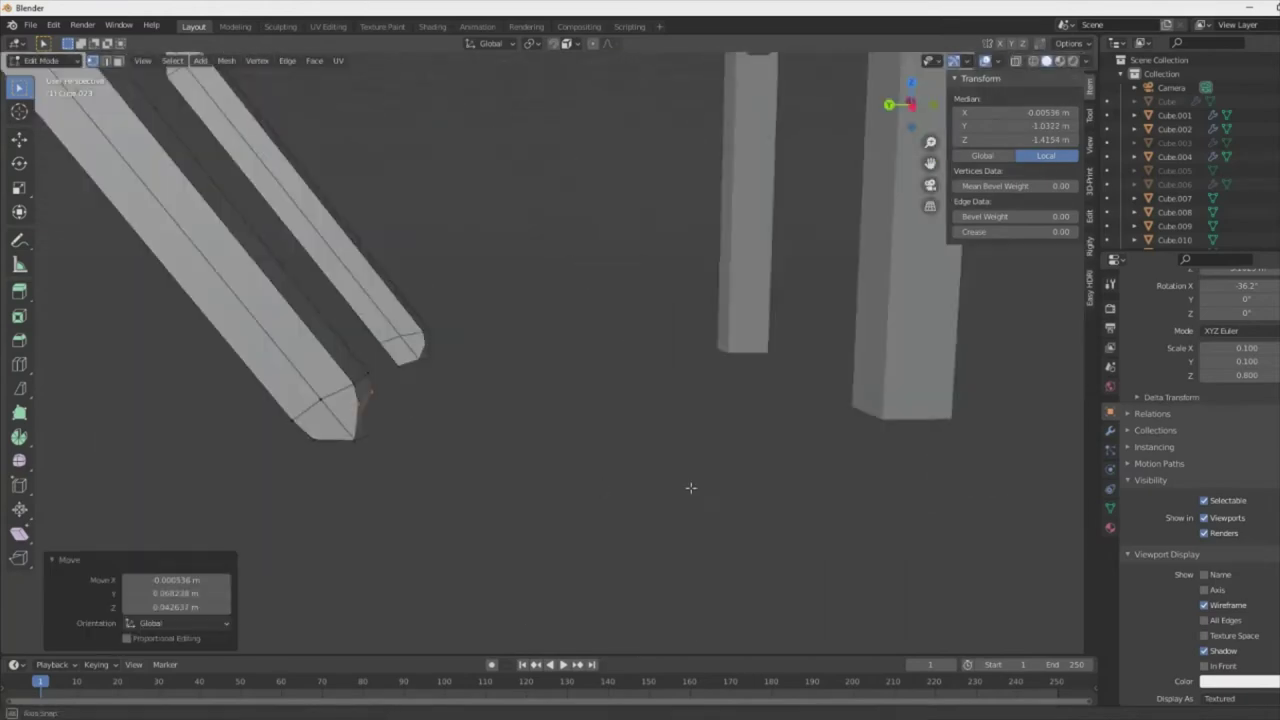
middle_click_drag(690, 488, 599, 488)
key("ctrl+z")
key("KP_1")
mouse_move(659, 457)
middle_mouse_down()
mouse_move(406, 540)
mouse_move(323, 423)
mouse_move(343, 457)
mouse_move(771, 507)
mouse_move(746, 486)
middle_mouse_up()
- Reselect the diagonal brace and return to editing its mesh
key("Tab")
left_click(432, 528)
left_click(323, 423)
key("Tab")
- Move the brace end vertices, then select all of the brace's geometry
key("g")
left_click(575, 480)
middle_click_drag(575, 480, 420, 390)
scroll(389, 375, "up", 1)
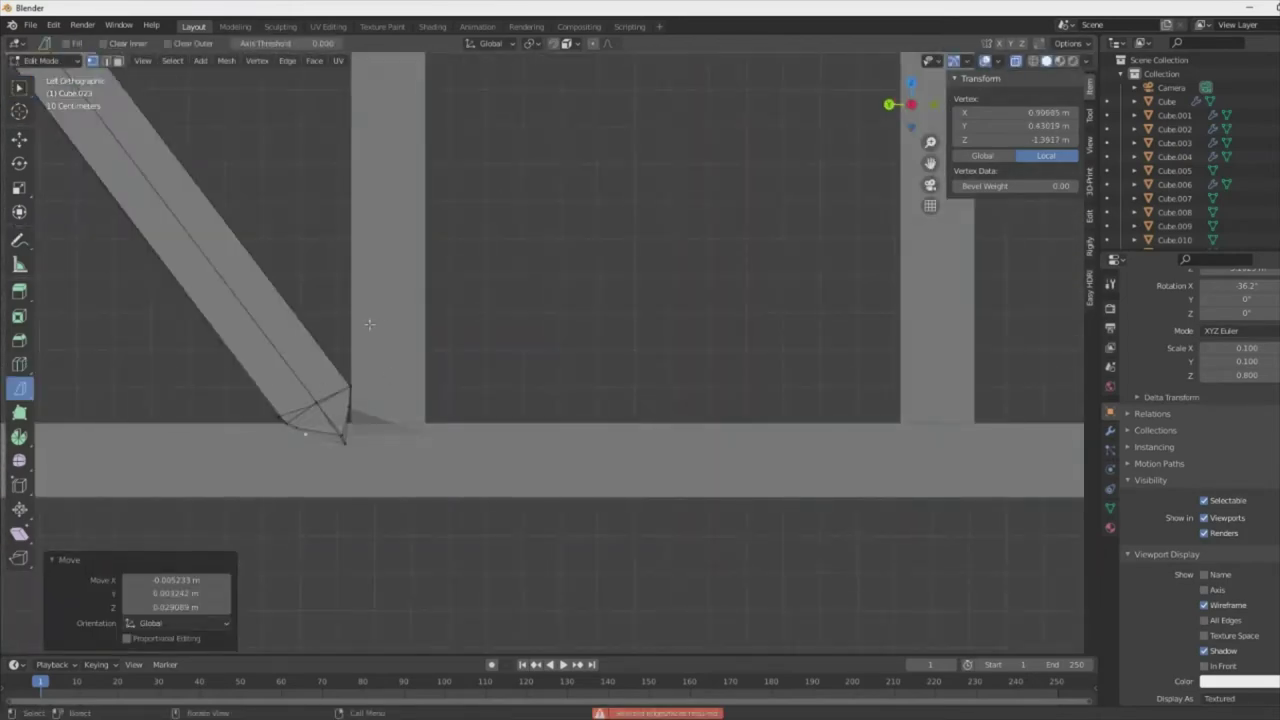
key("a")
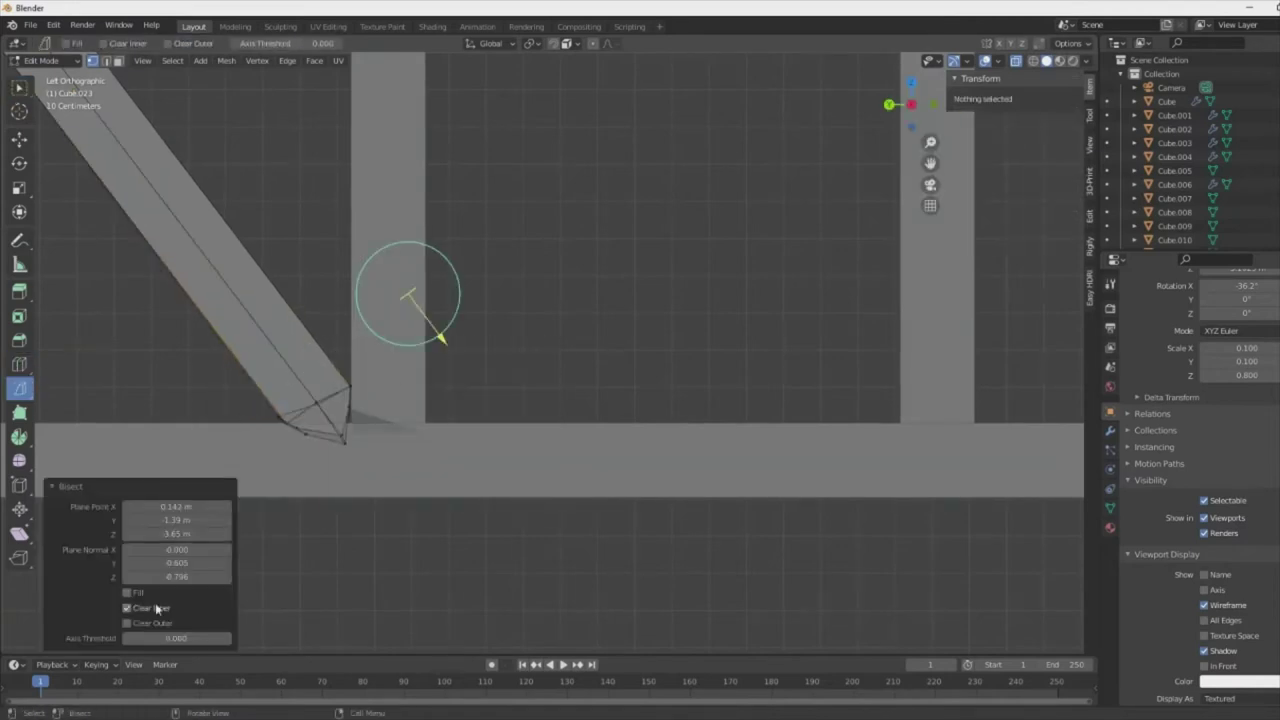
key("Tab")
key("Tab")
- Bisect the brace along the floor beam's top and set the end vertices onto the beam
left_click_drag(241, 432, 241, 433)
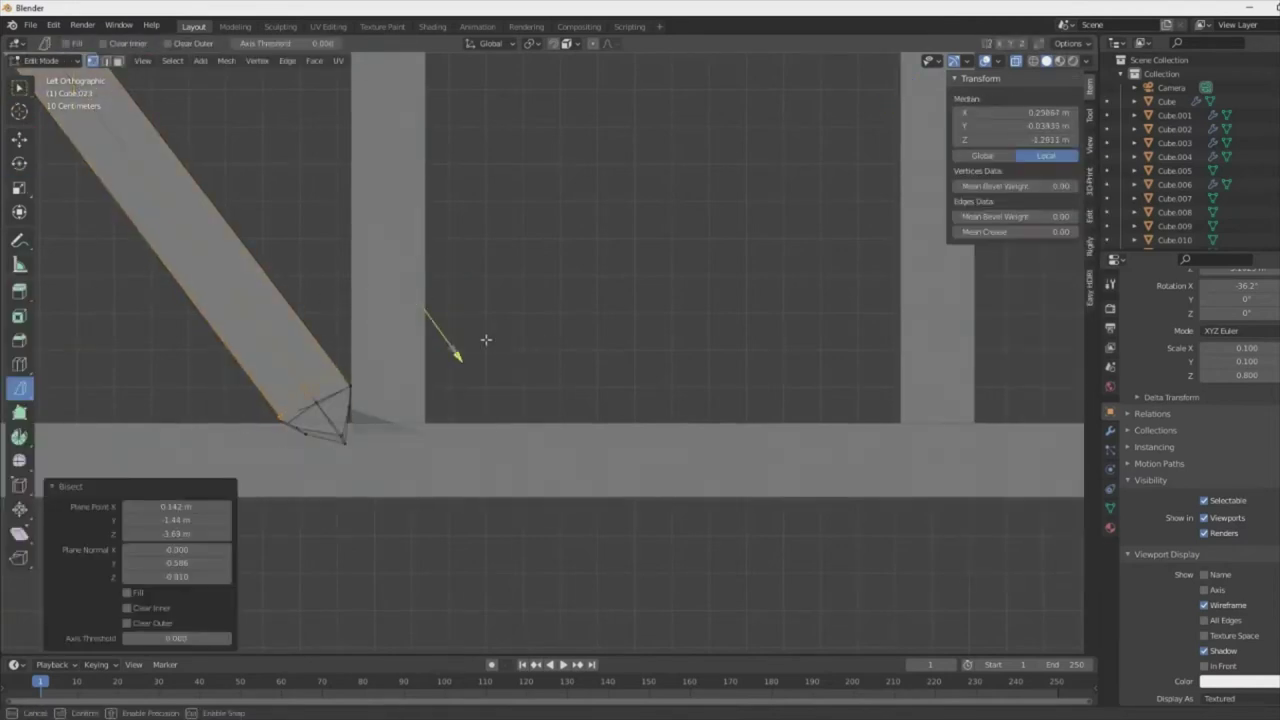
key("alt+a")
key("w")
key("1")
left_click_drag(350, 425, 271, 366)
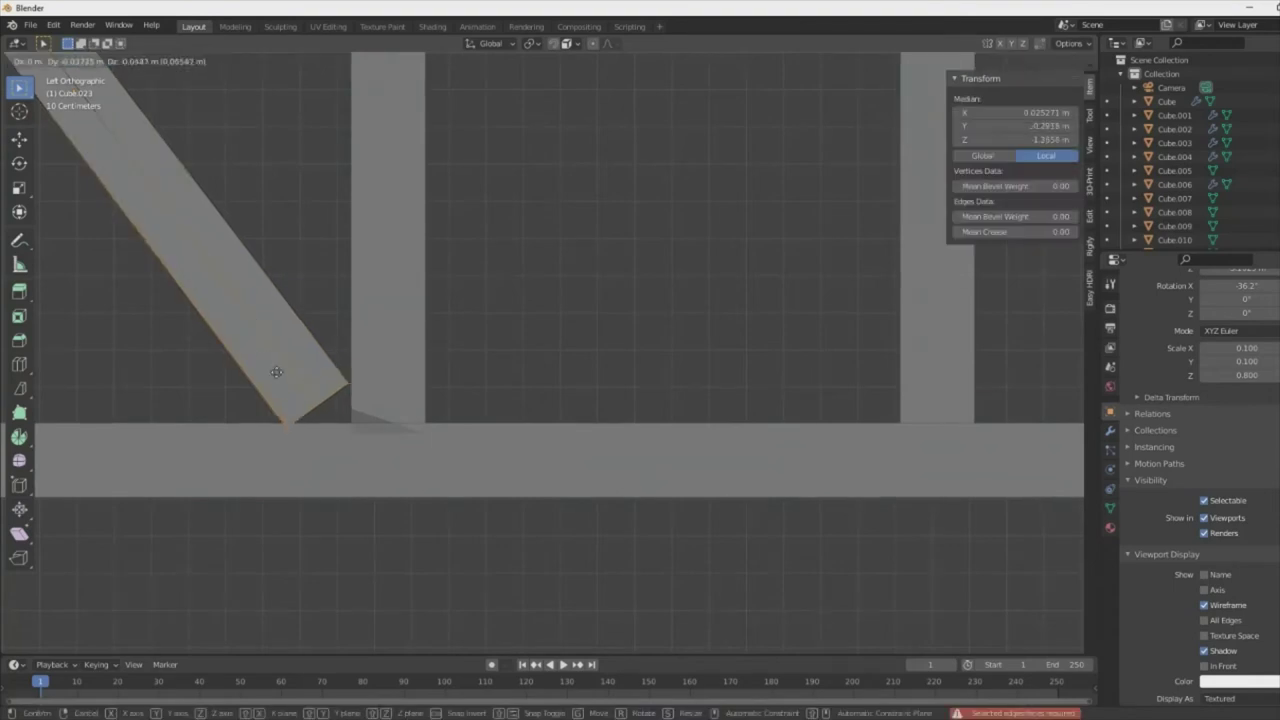
key("g")
left_click(300, 409)
scroll(433, 454, "down", 3)
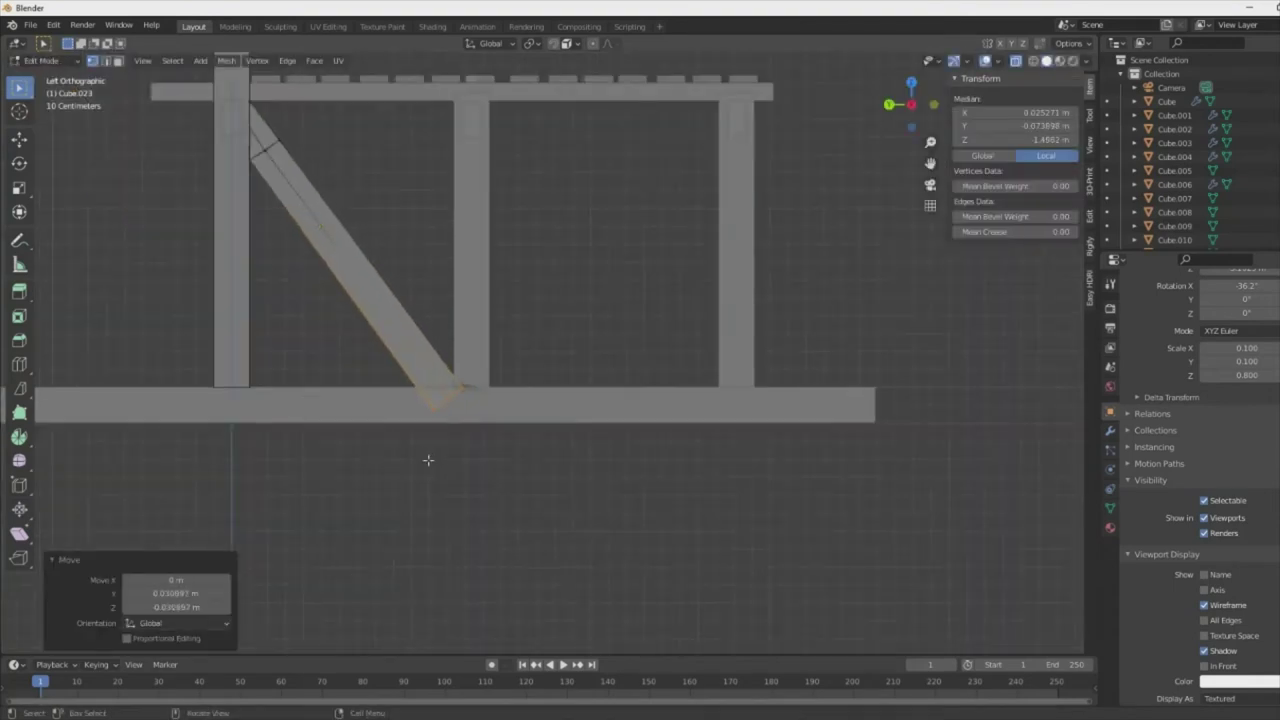
scroll(428, 460, "up", 3)
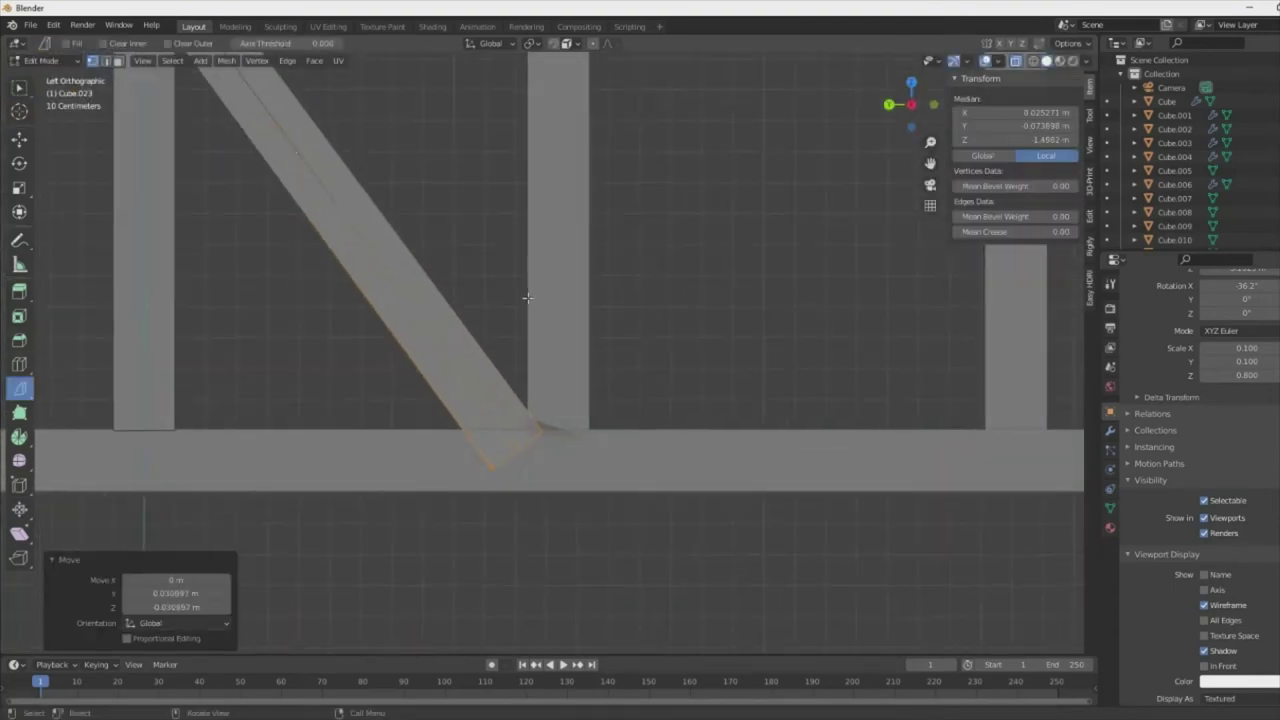
- Cut across the brace's lower end, then reselect the brace for mesh editing
left_click_drag(528, 493, 527, 287)
key("a")
key("alt+a")
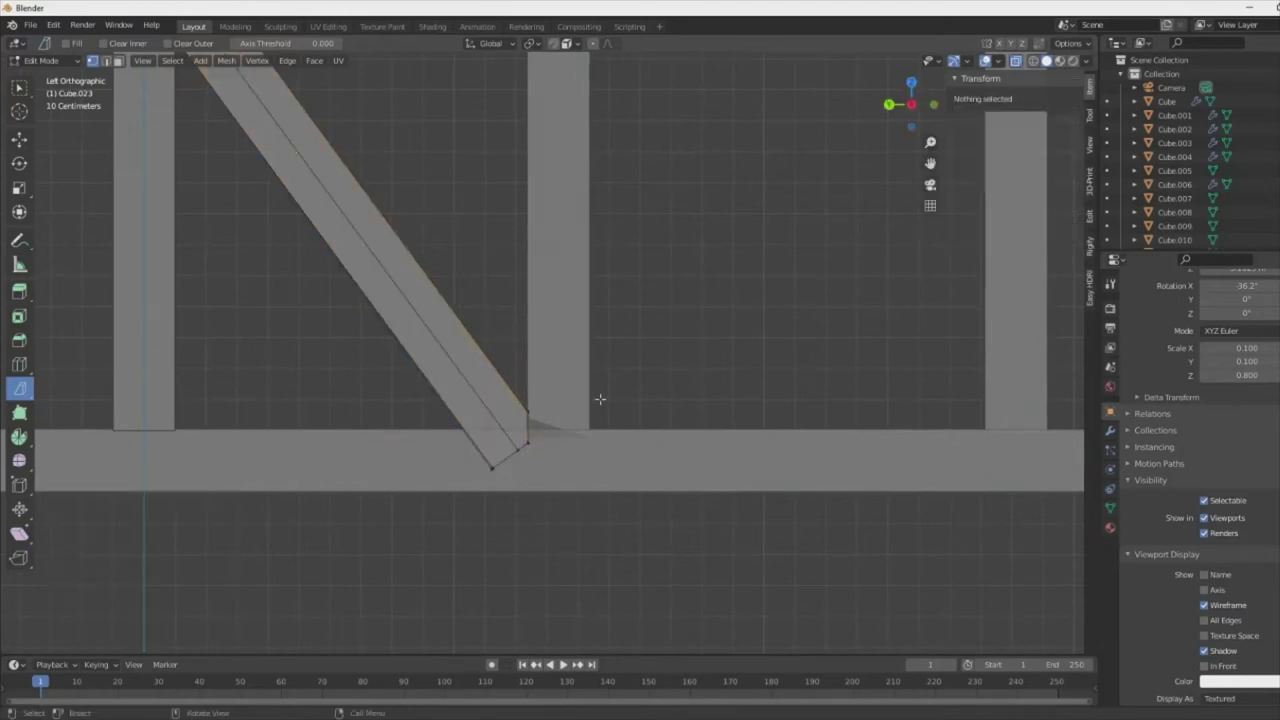
key("Tab")
middle_click_drag(640, 243, 636, 466)
left_click(615, 452)
key("Tab")
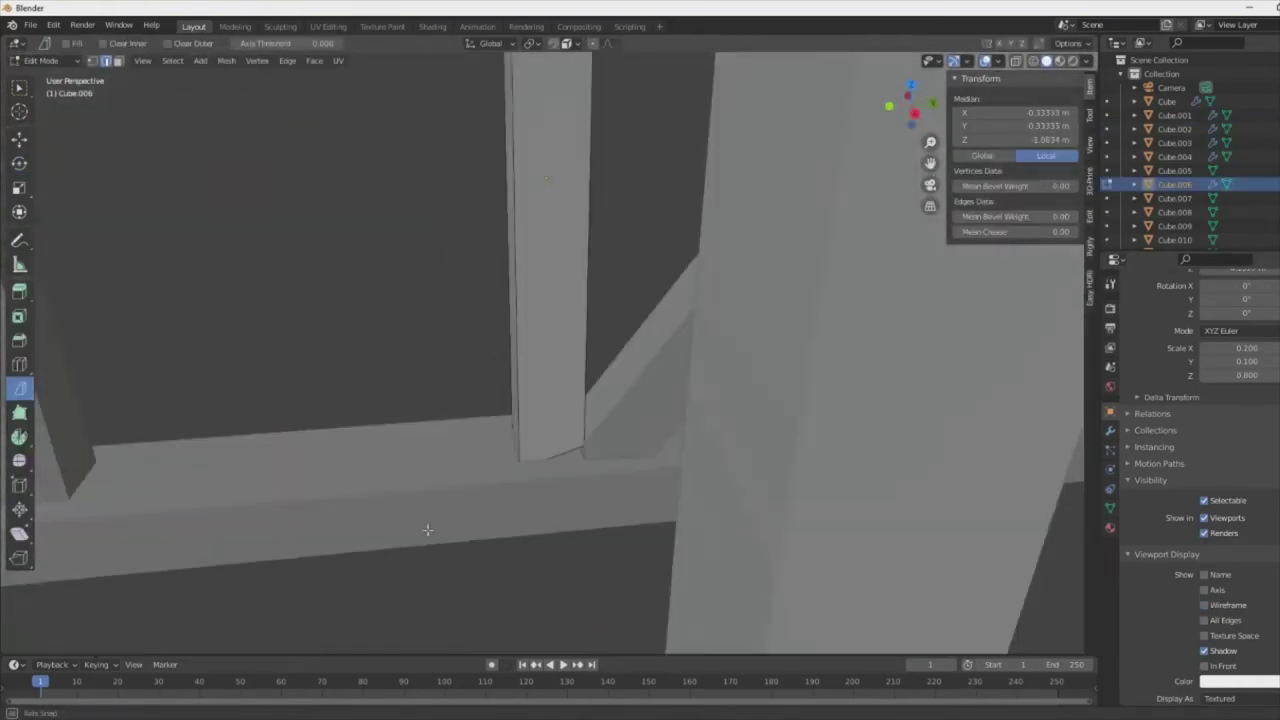
- Select the tall upright post and check the mirrored braces around the guillotine
left_click(566, 434)
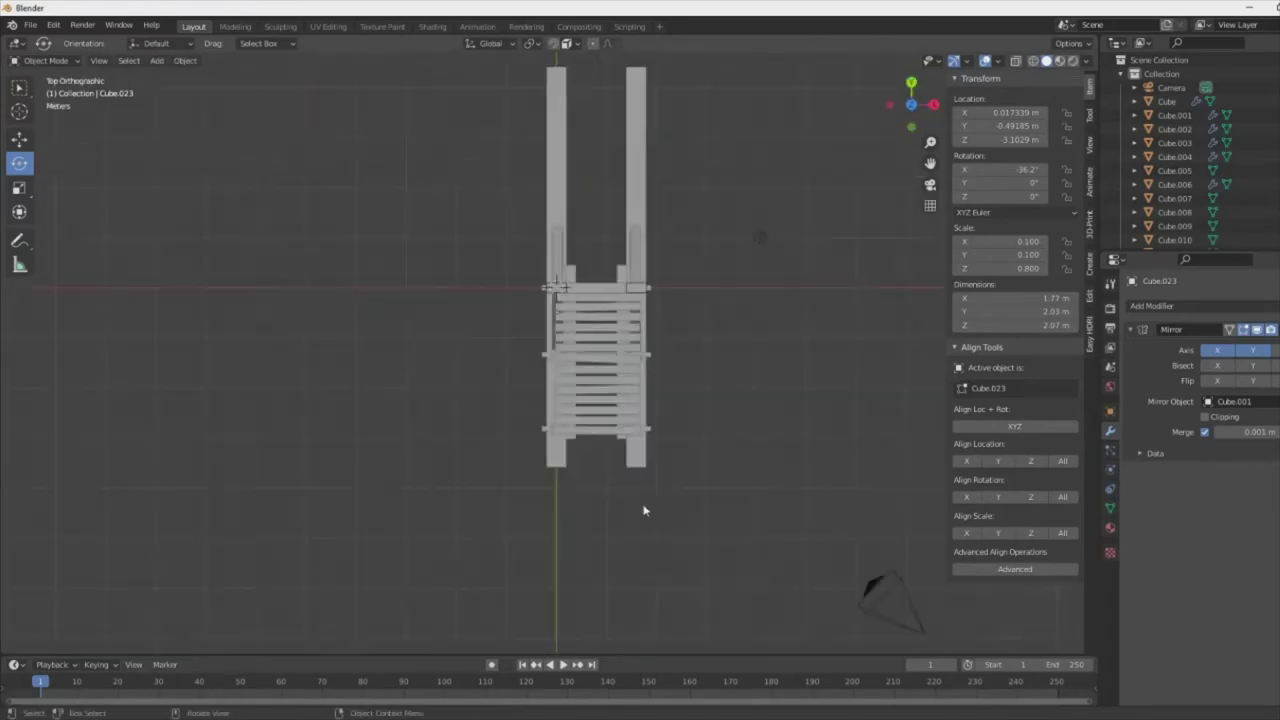
left_click_drag(470, 209, 575, 208)
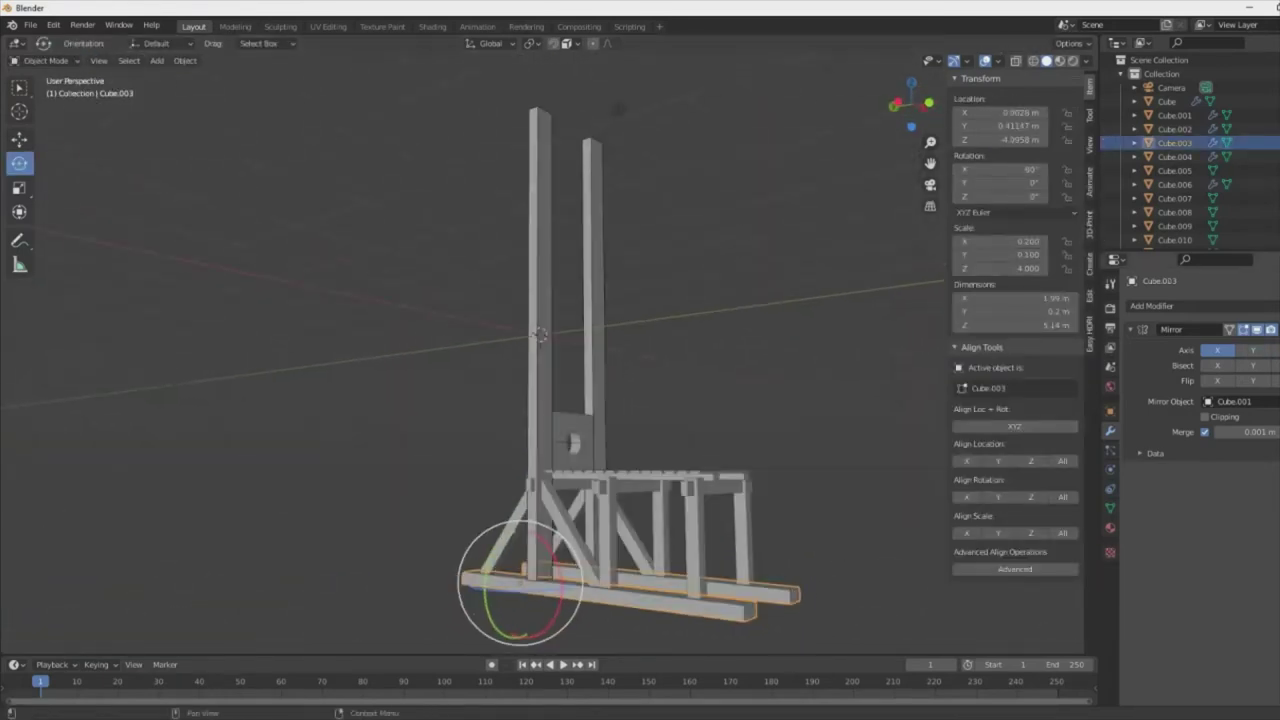
middle_click_drag(688, 565, 590, 577)
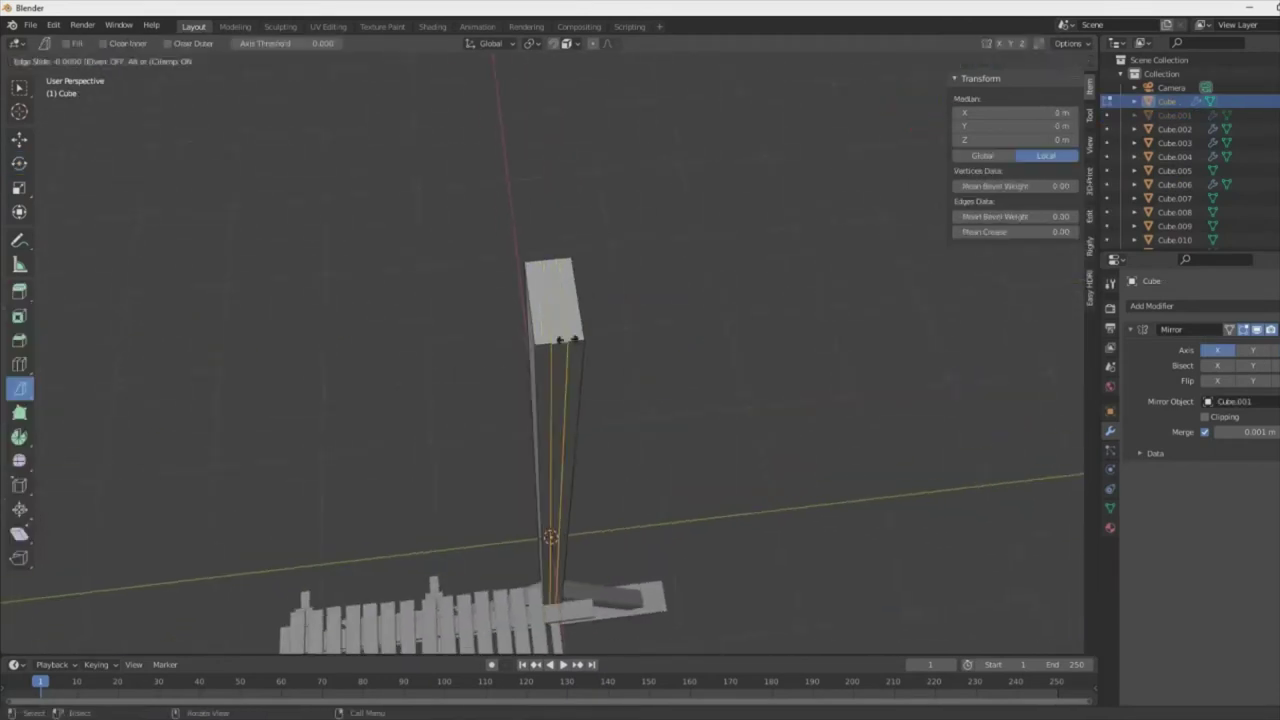
- Bevel the upright's edges and slide its edge loop to cut a lengthwise blade groove
left_click(560, 340)
middle_click_drag(677, 408, 737, 345)
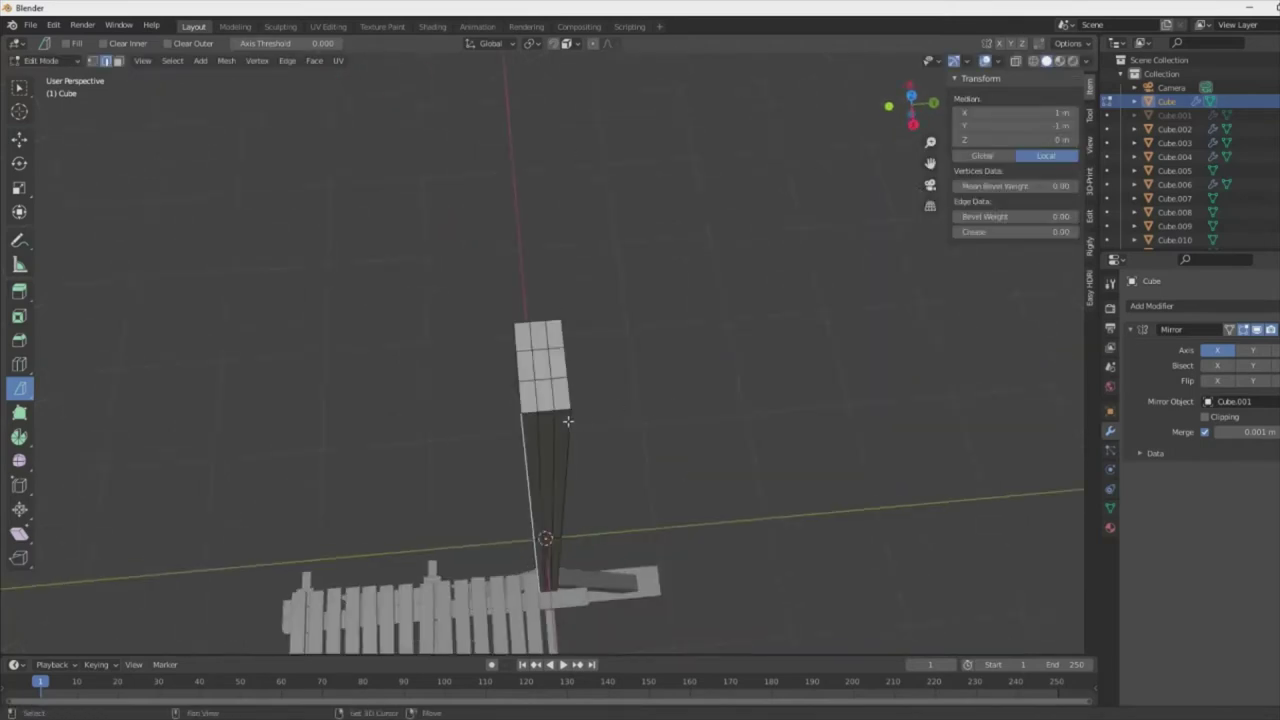
left_click(563, 67)
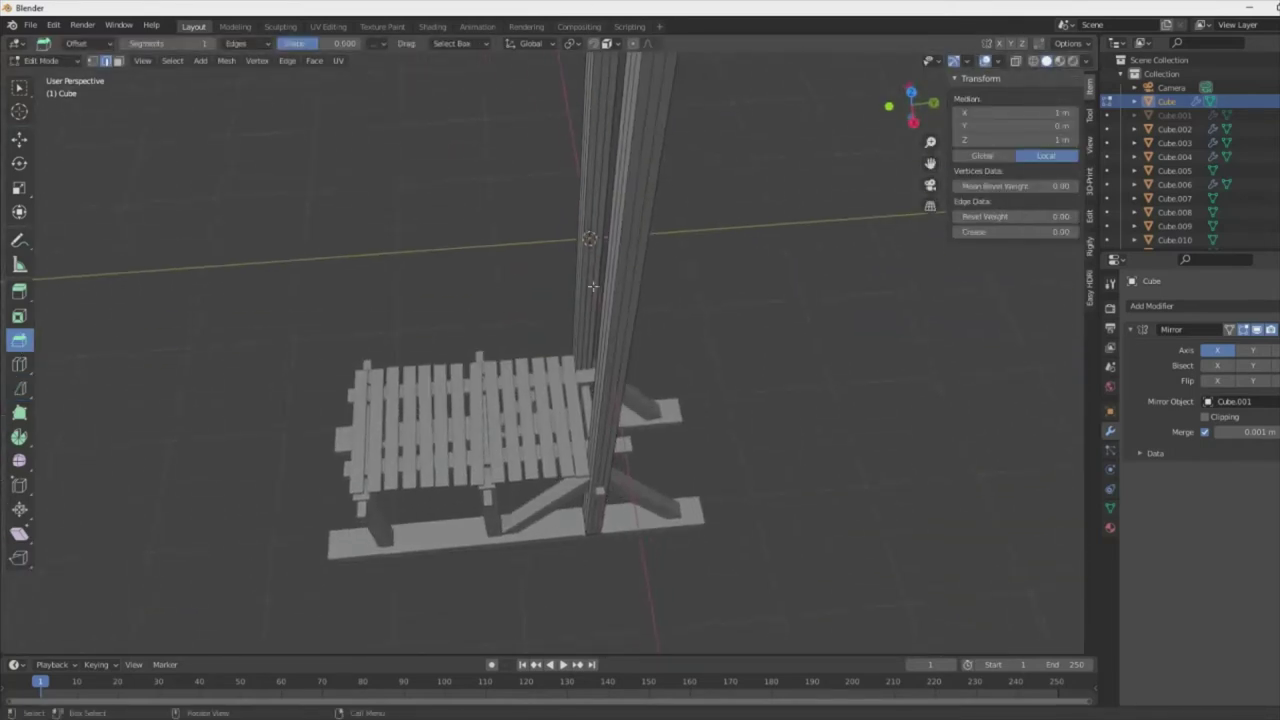
left_click(557, 430)
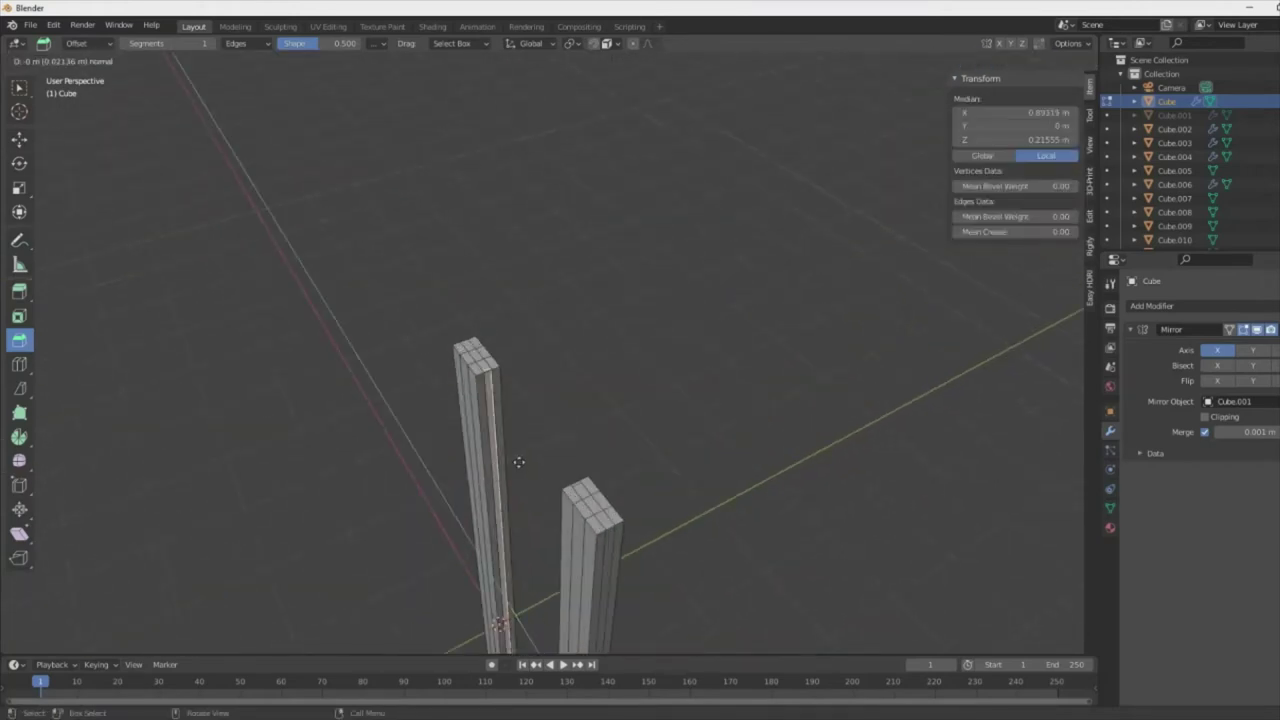
left_click(519, 462)
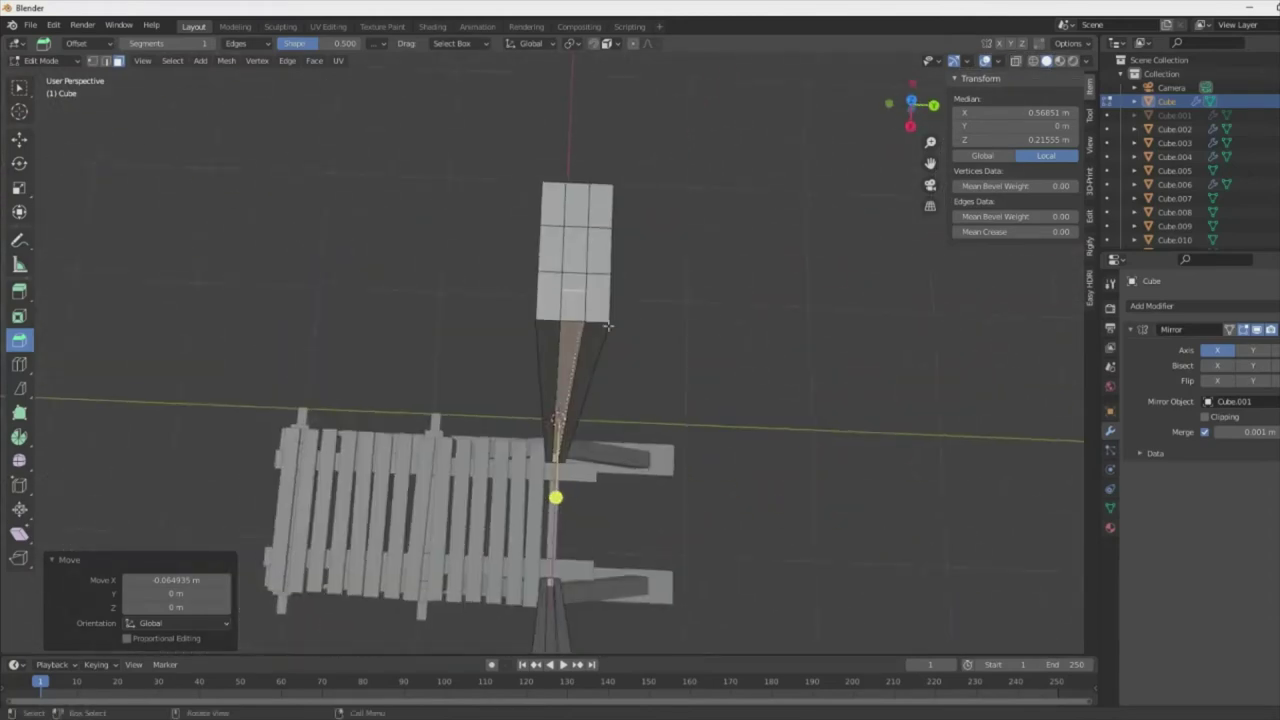
left_click(575, 306)
left_click(588, 313)
middle_click_drag(643, 214, 608, 151)
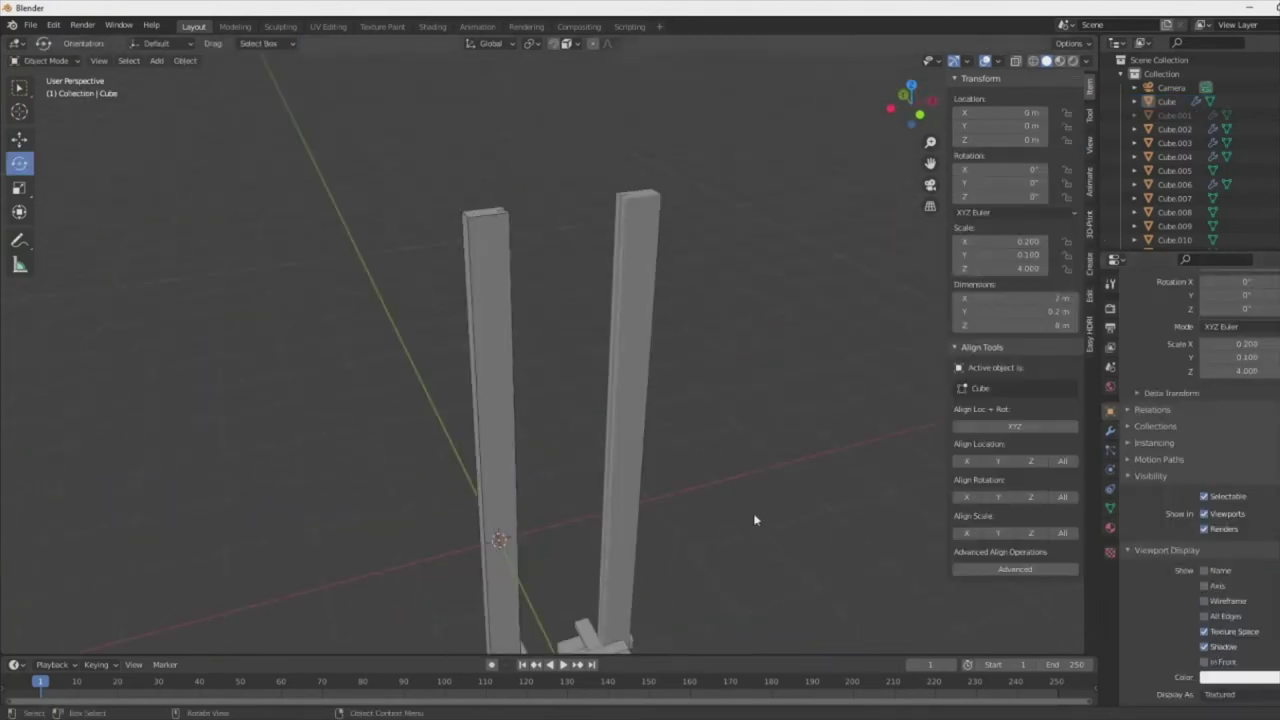
- Raise crossbar Cube.024 straight up onto the tops of the uprights
middle_click_drag(681, 605, 674, 557)
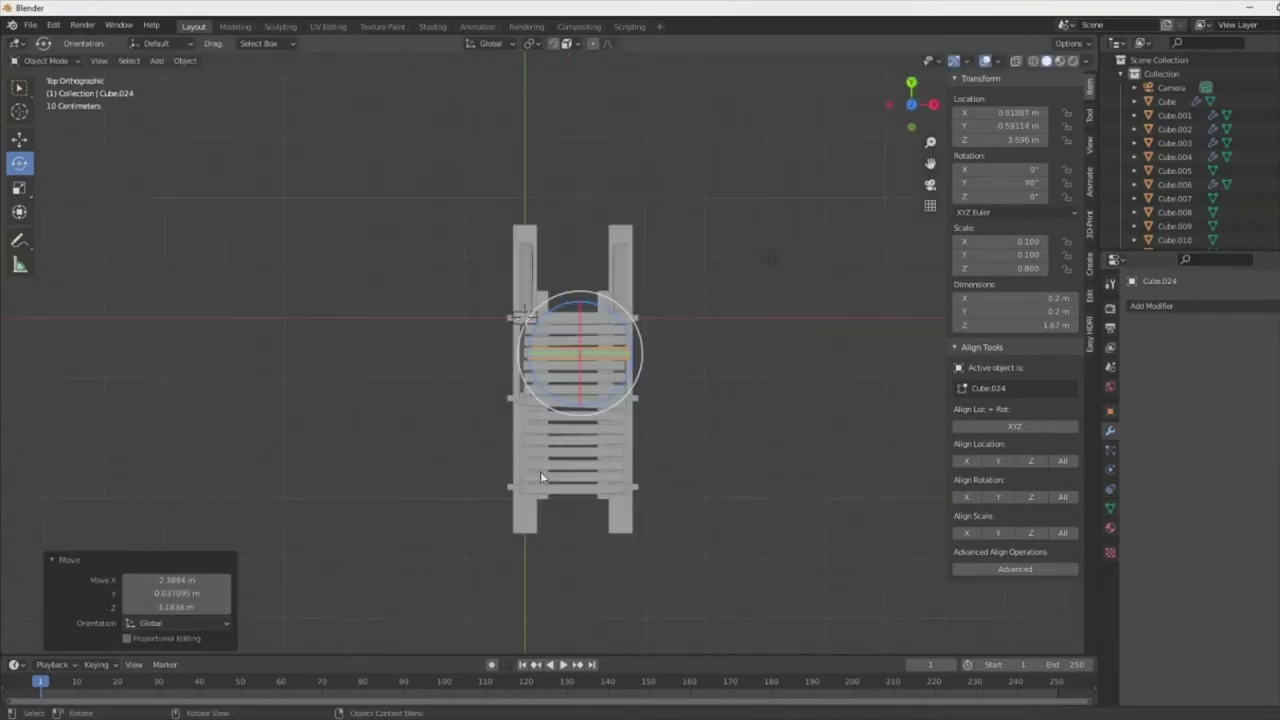
mouse_move(540, 471)
middle_mouse_down()
mouse_move(571, 355)
mouse_move(612, 381)
middle_mouse_up()
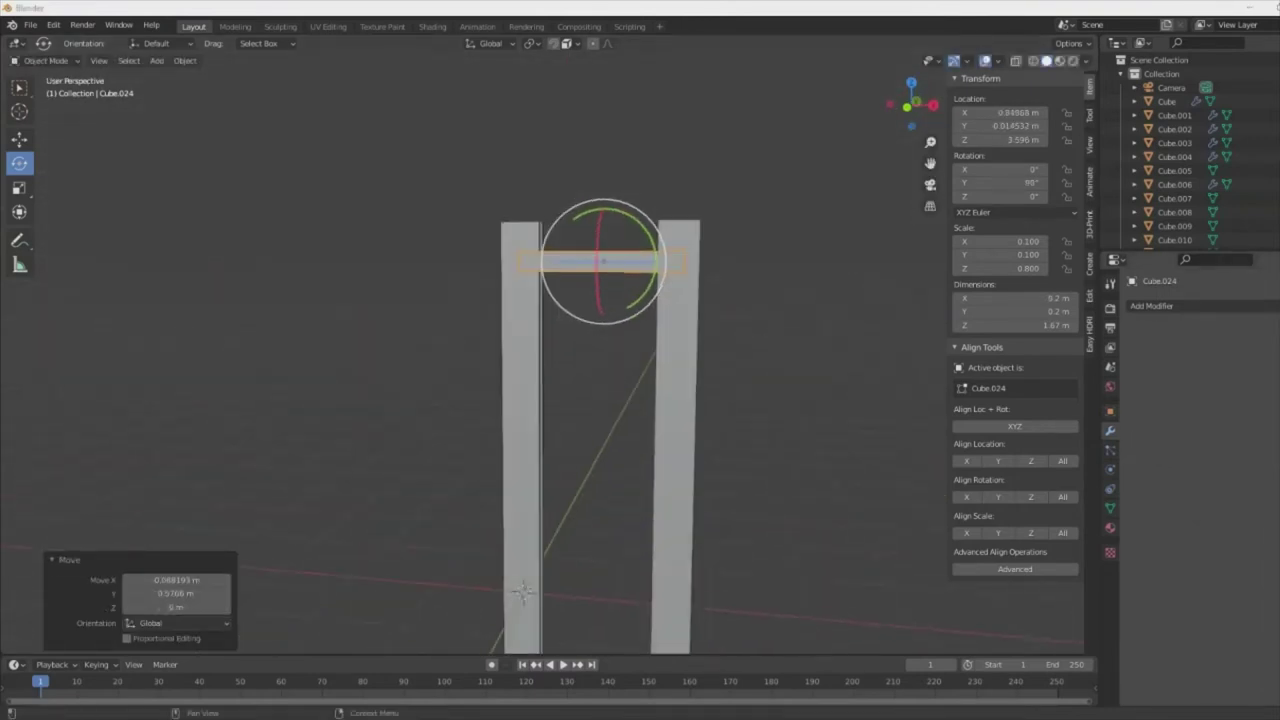
key("KP_1")
key("g")
key("z")
left_click(757, 243)
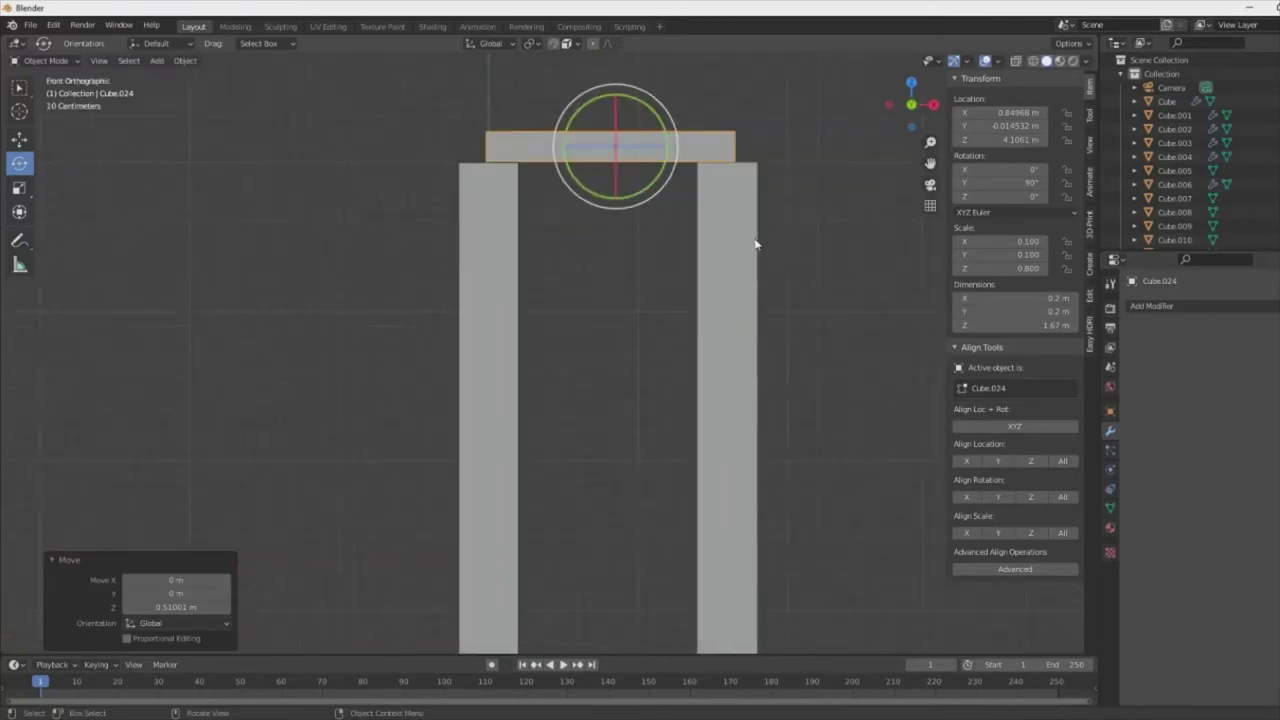
middle_click_drag(757, 243, 728, 285)
- Scale the crossbar along X to 1.435 so it spans both posts
key("KP_1")
left_click(684, 180)
middle_click_drag(684, 180, 515, 258)
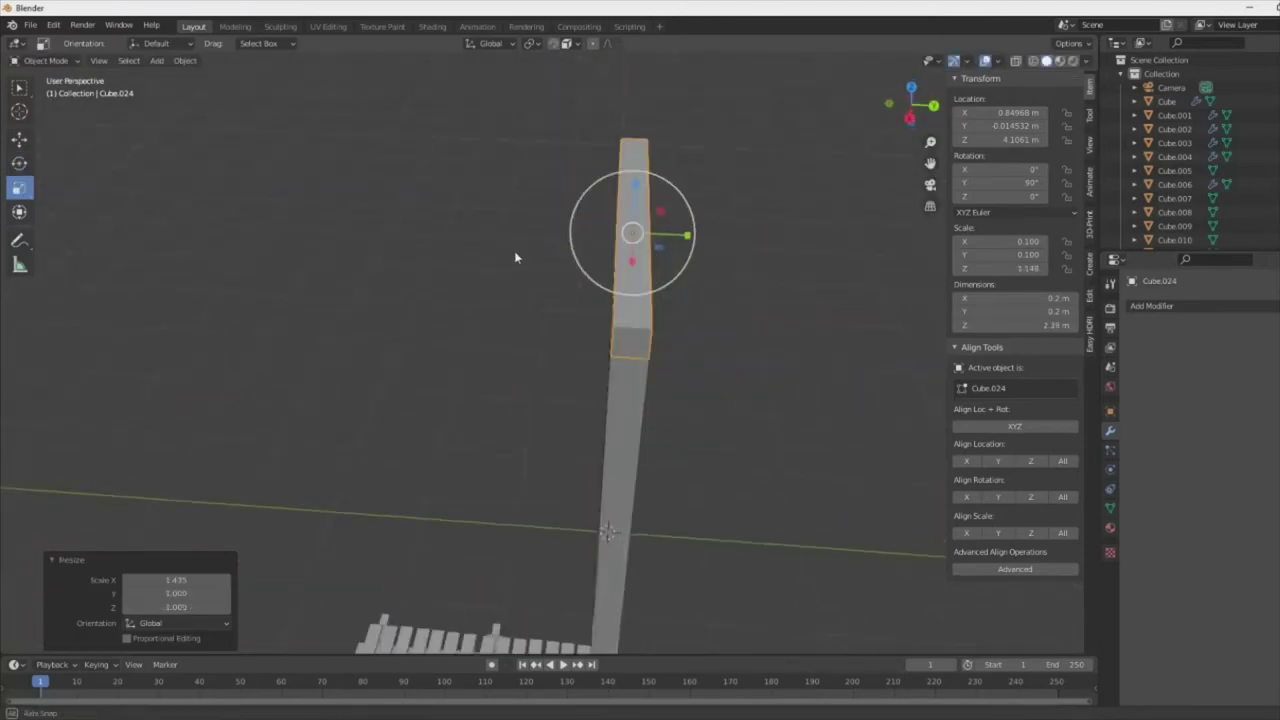
mouse_move(827, 307)
middle_mouse_down()
mouse_move(671, 346)
mouse_move(605, 247)
middle_mouse_up()
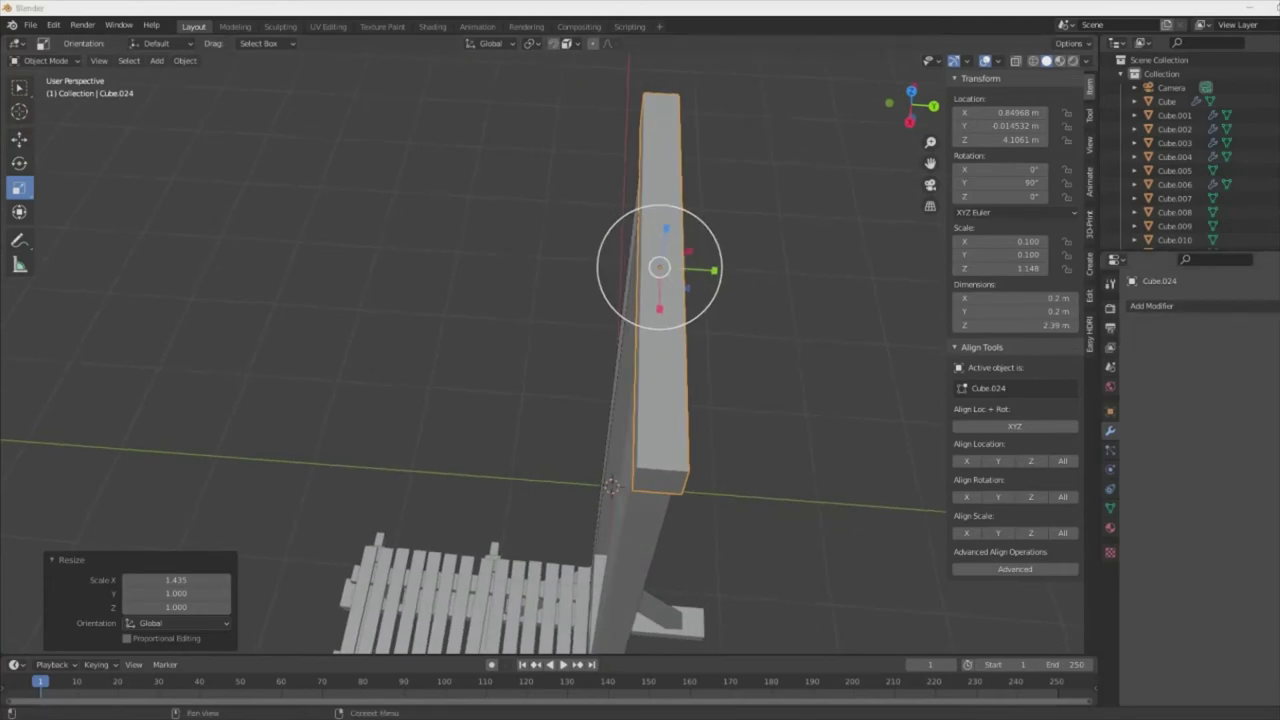
middle_click_drag(700, 260, 756, 221)
- Add a cylinder mesh and place it beside the frame
key("shift+a")
left_click(849, 334)
key("g")
left_click(815, 295)
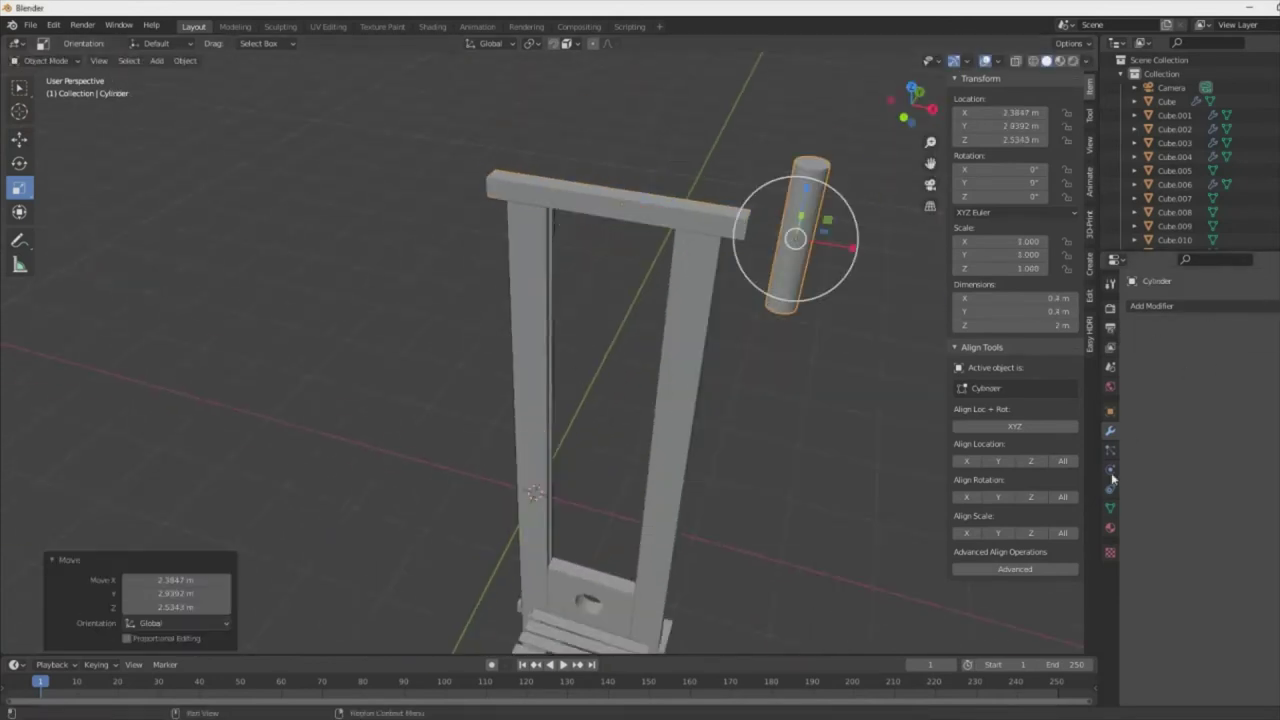
- Rotate the cylinder 90° on X, scale it to 0.234 and set it into the crossbar
left_click(1110, 411)
key("KP_1")
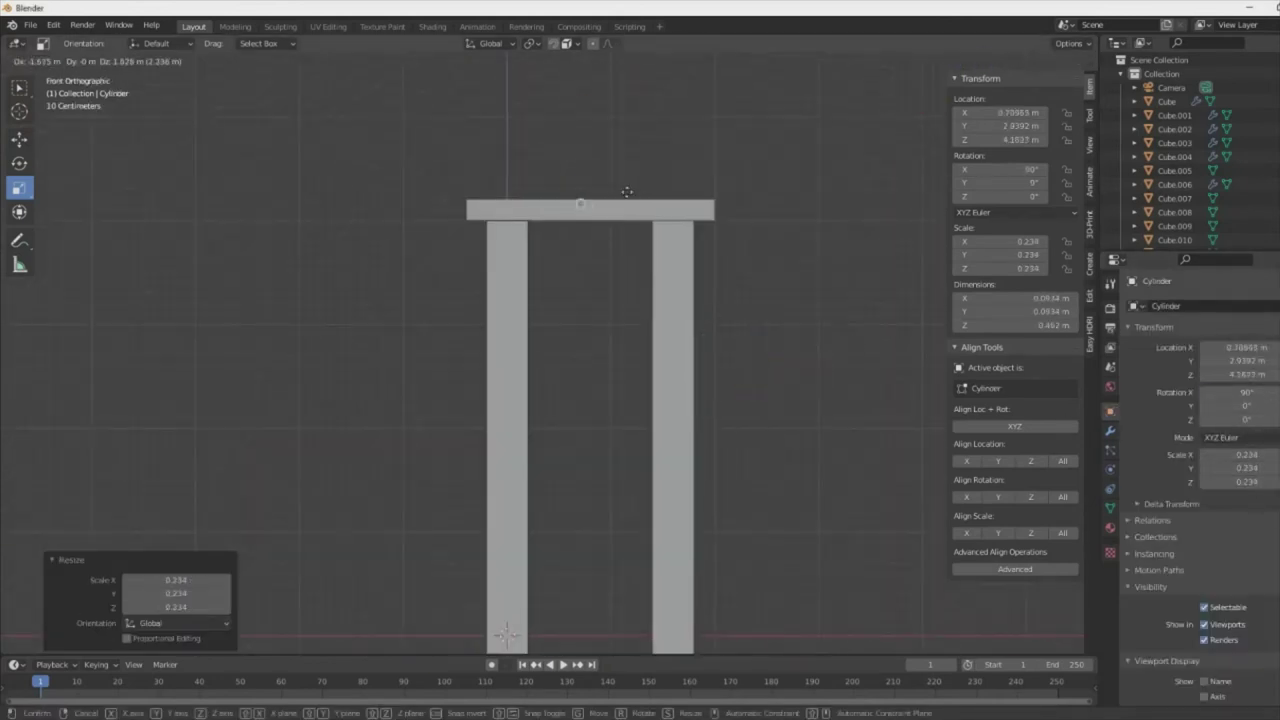
left_click(627, 191)
middle_click_drag(635, 397, 673, 363)
scroll(673, 363, "down", 3)
scroll(601, 349, "up", 3)
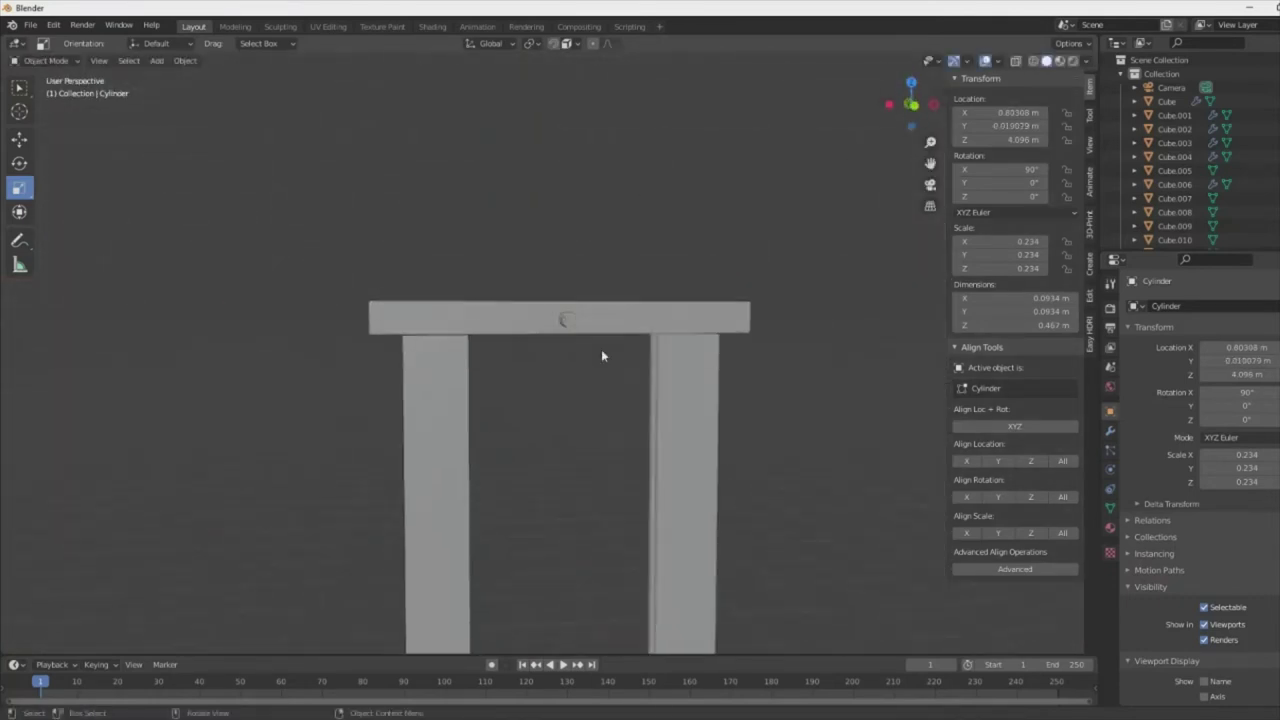
key("KP_1")
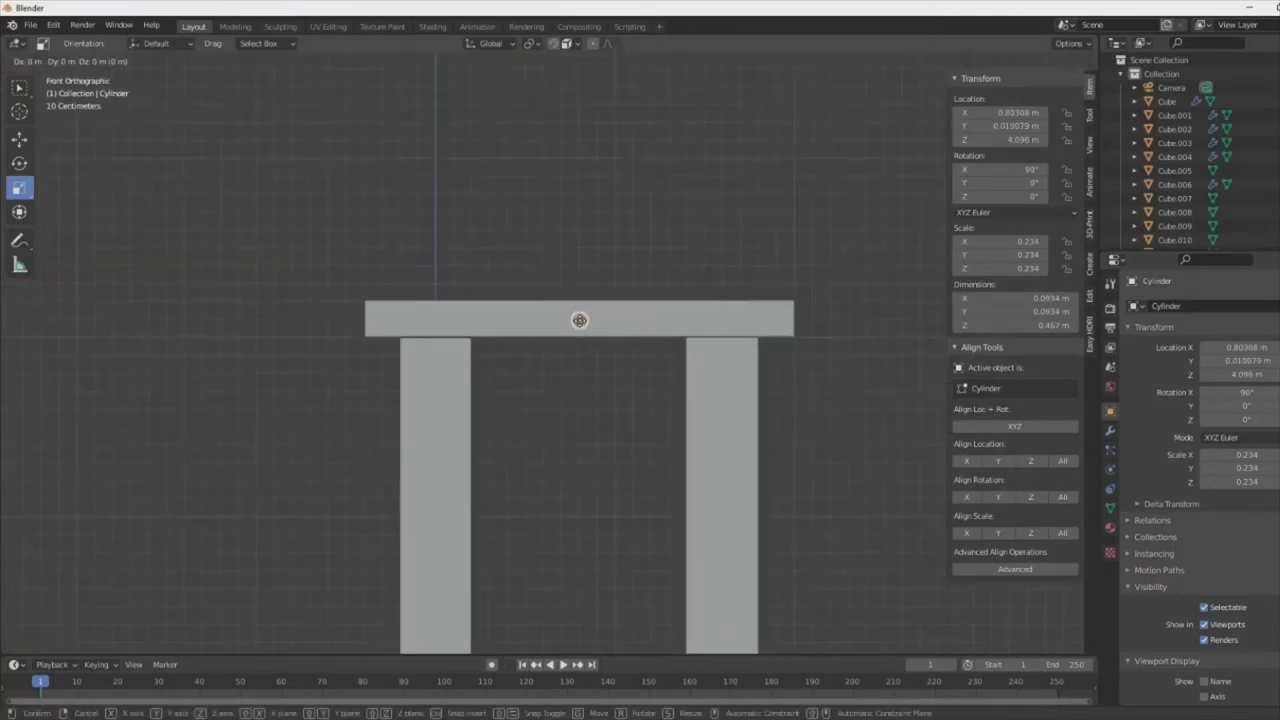
left_click(579, 320)
- Apply all transforms and duplicate the bolt twice along the crossbar
key("ctrl+a")
left_click(760, 385)
middle_click_drag(763, 386, 741, 408)
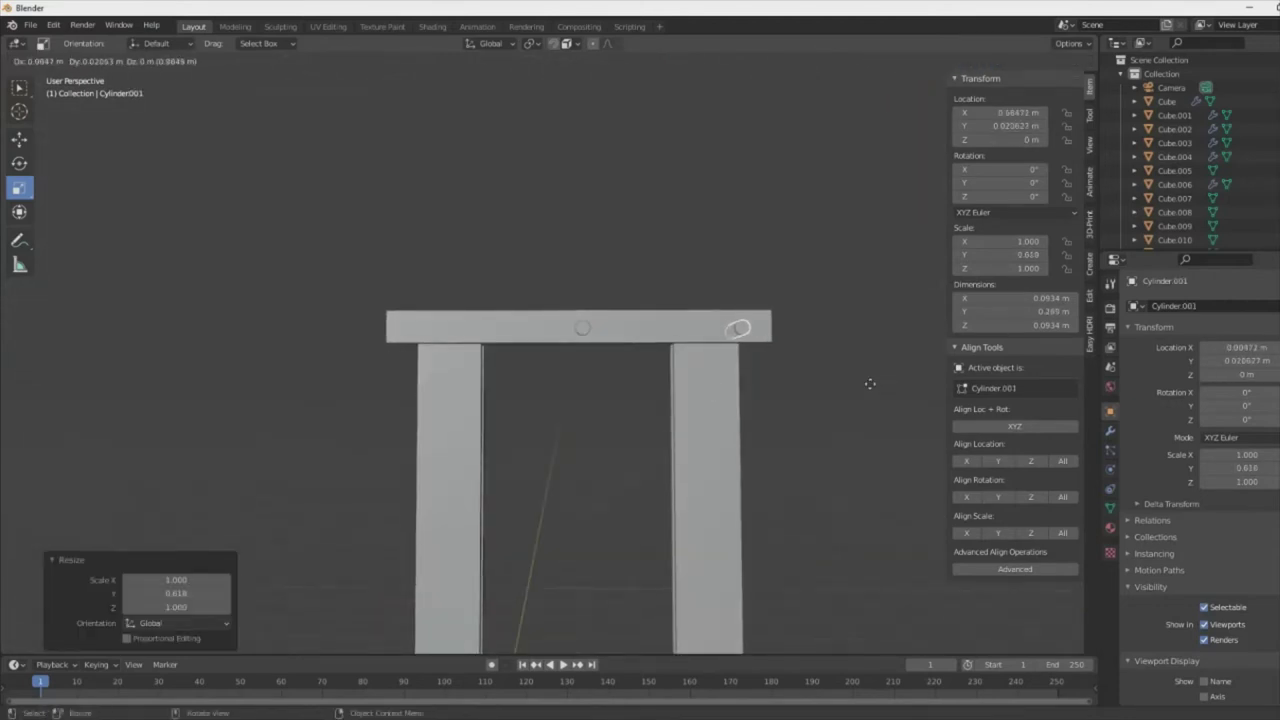
left_click(583, 329, "shift")
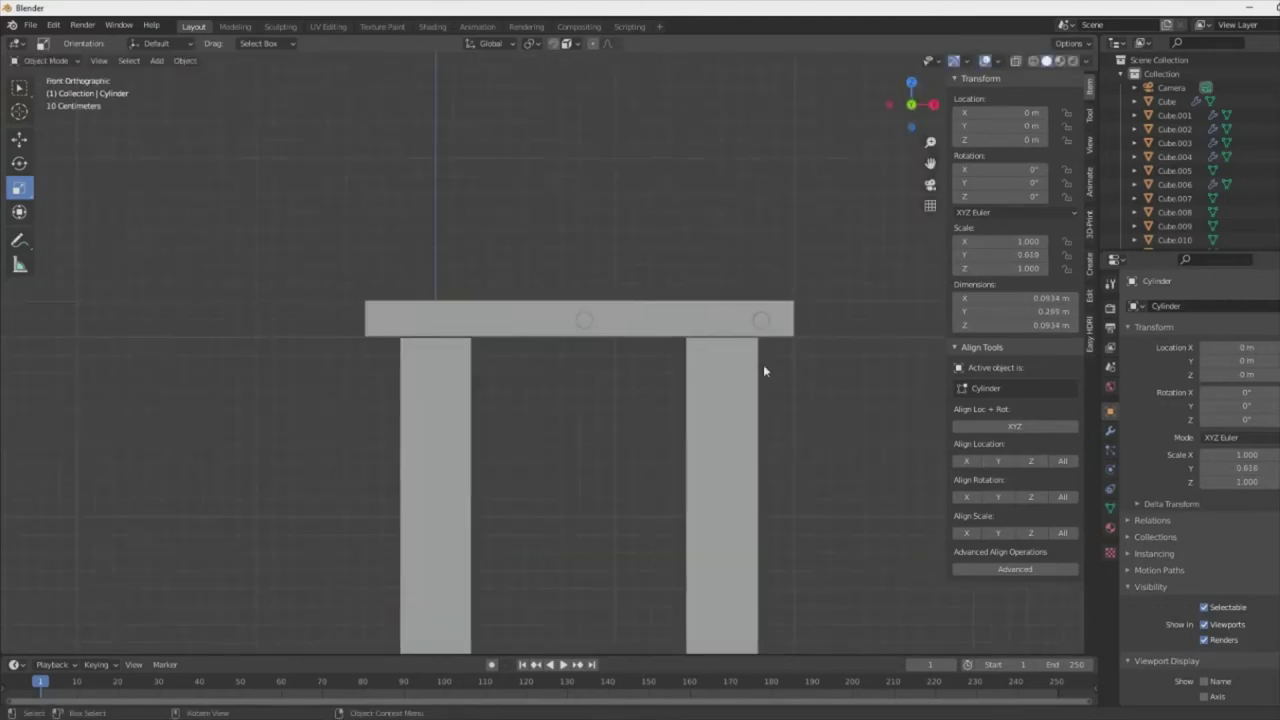
middle_click_drag(763, 364, 655, 517)
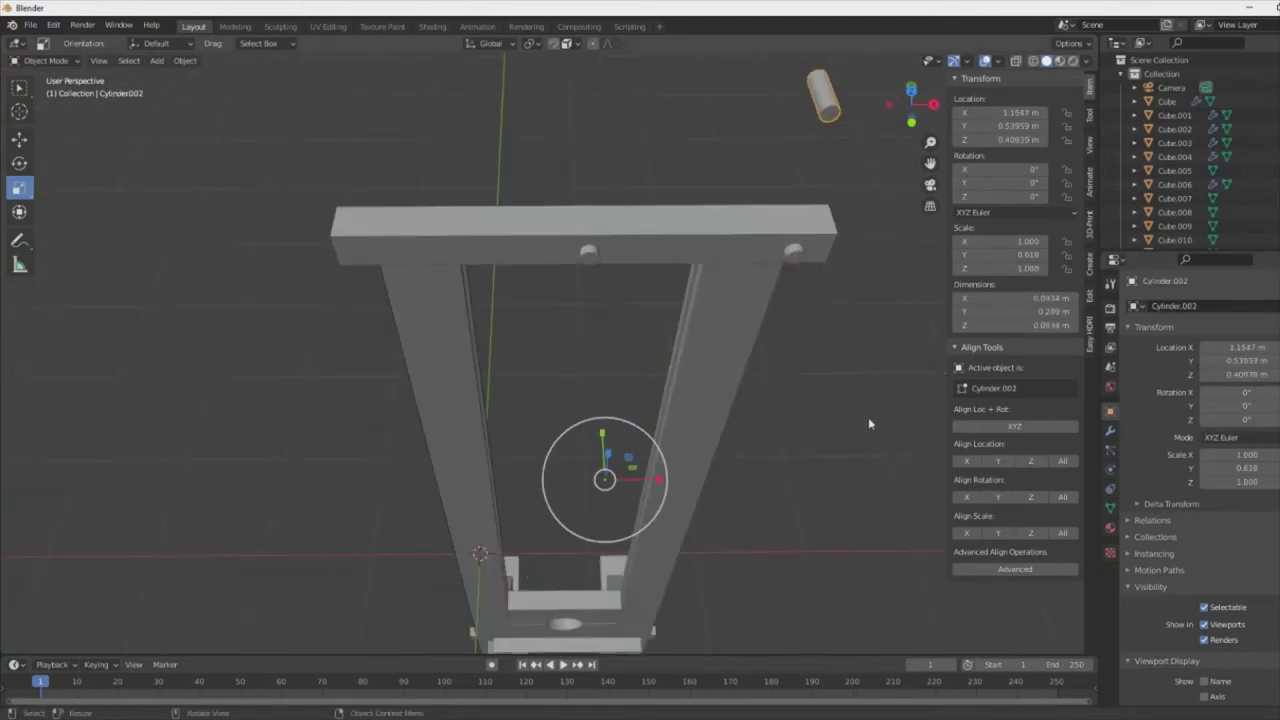
key("KP_1")
- Place Cylinder.002 above the crossbar's right end and bevel the wheel's rim
scroll(700, 360, "down", 3)
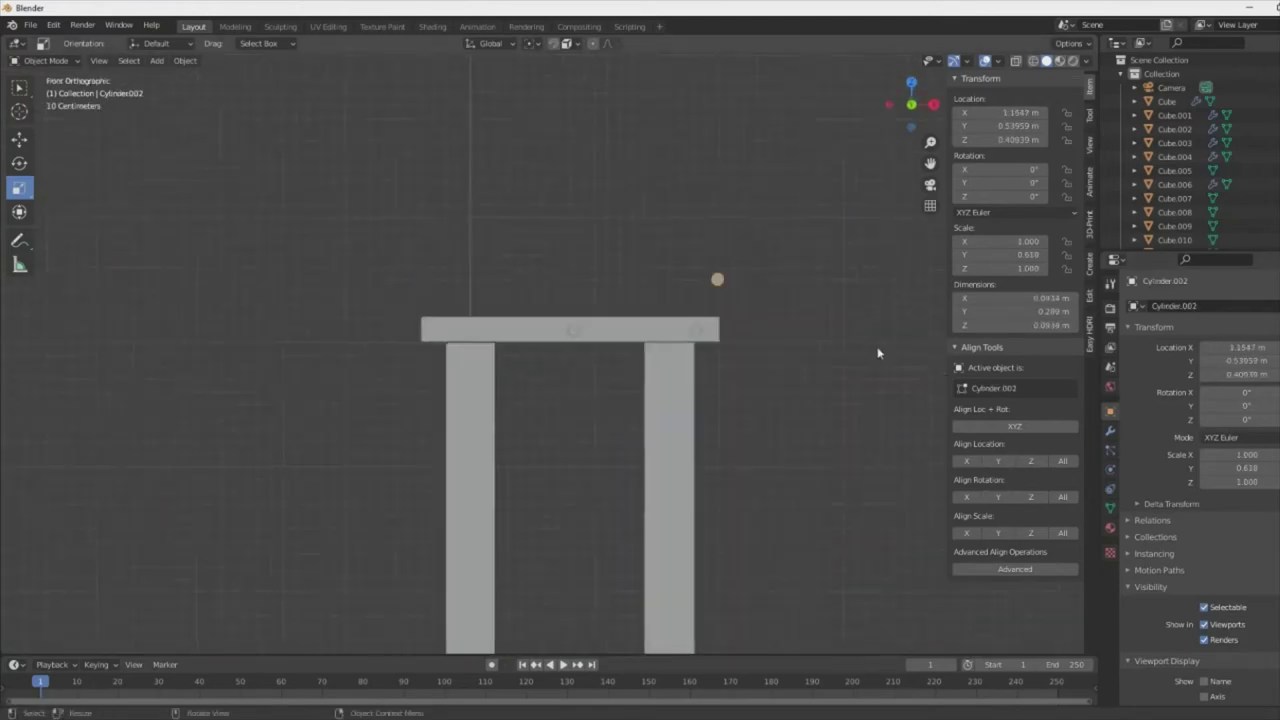
scroll(700, 360, "down", 3)
key("Tab")
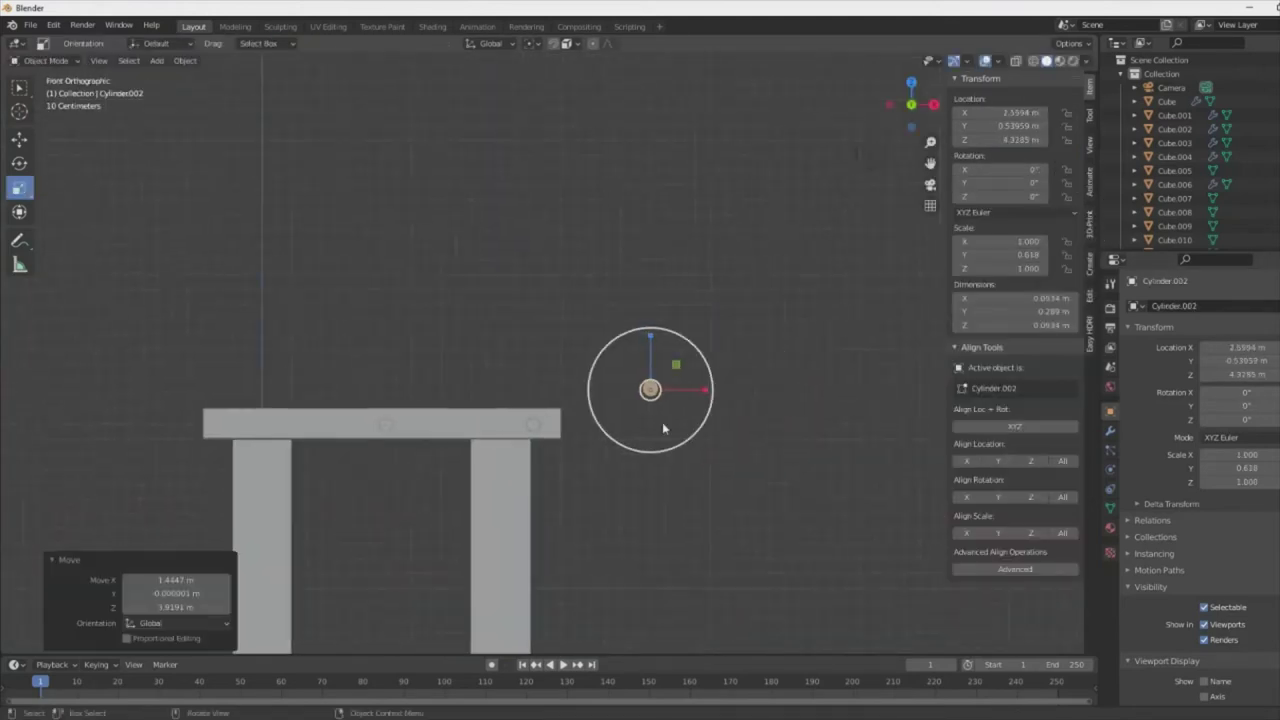
left_click(575, 634)
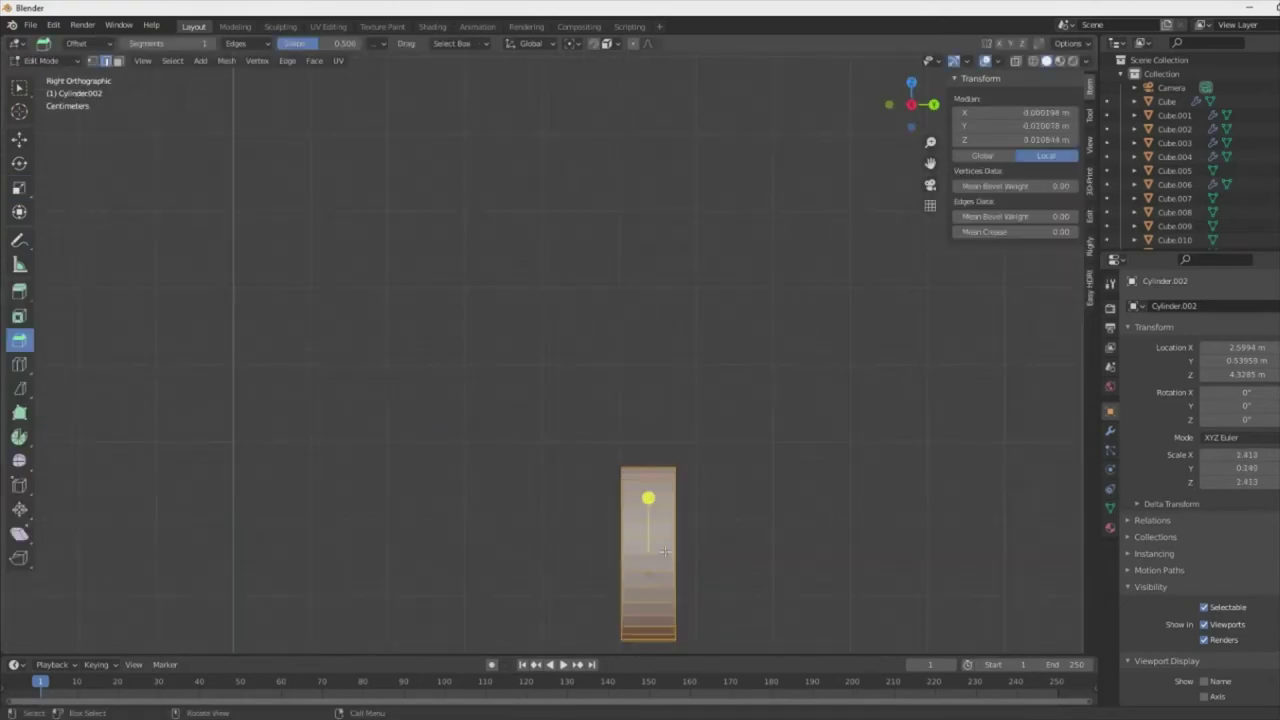
key("3")
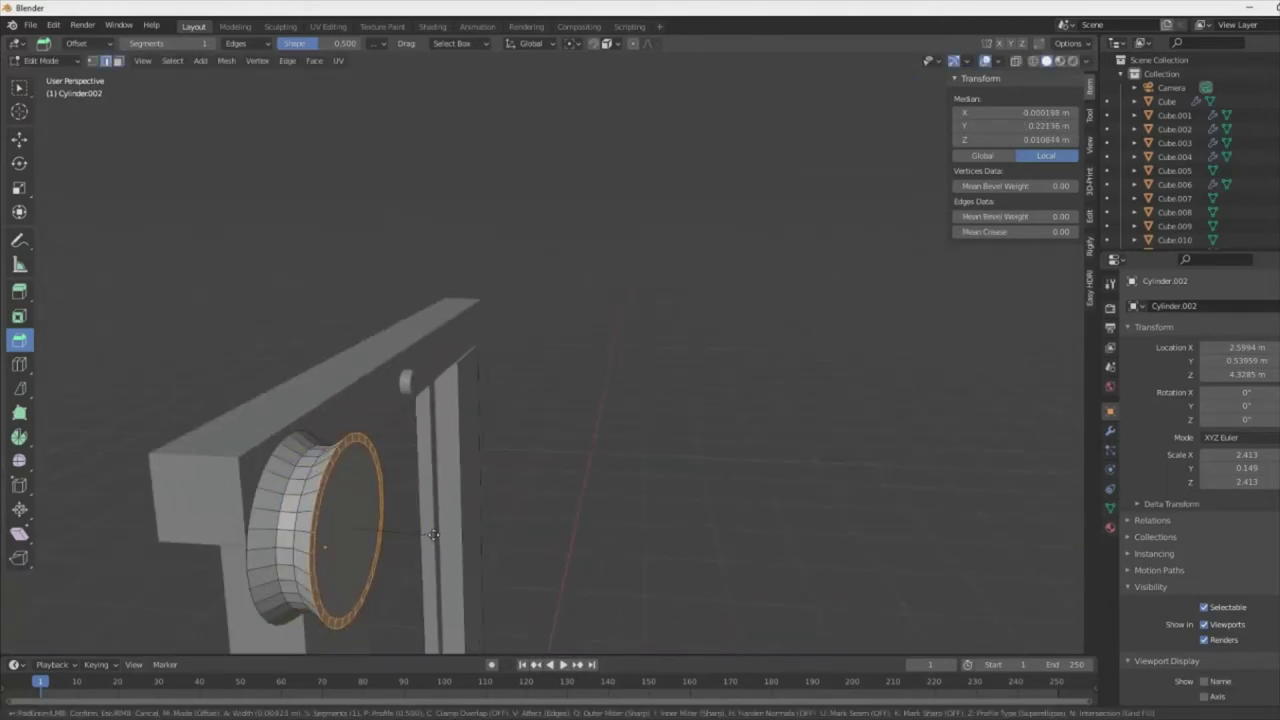
left_click(432, 535)
- Add a loop cut near the wheel's rim edge
key("ctrl+r")
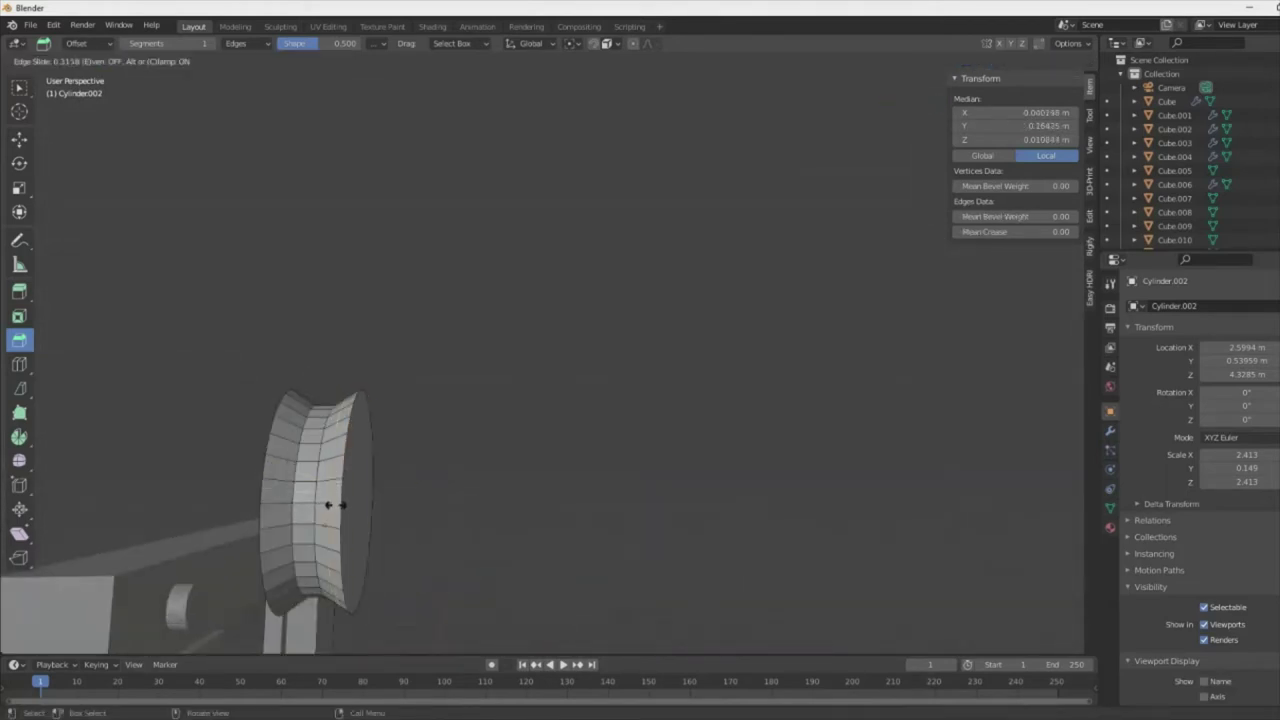
left_click(328, 510)
key("ctrl+r")
left_click(281, 425)
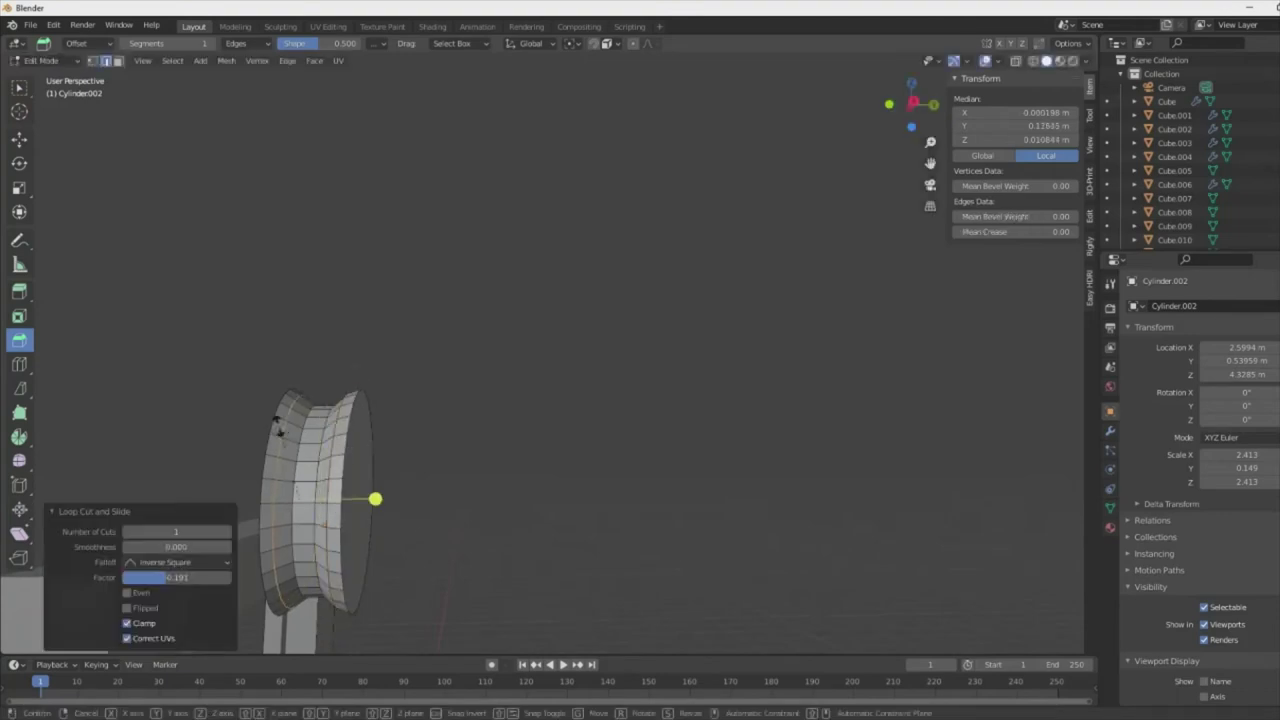
- Inset the wheel's front face and move the inset face to recess it
left_click(194, 629)
key("i")
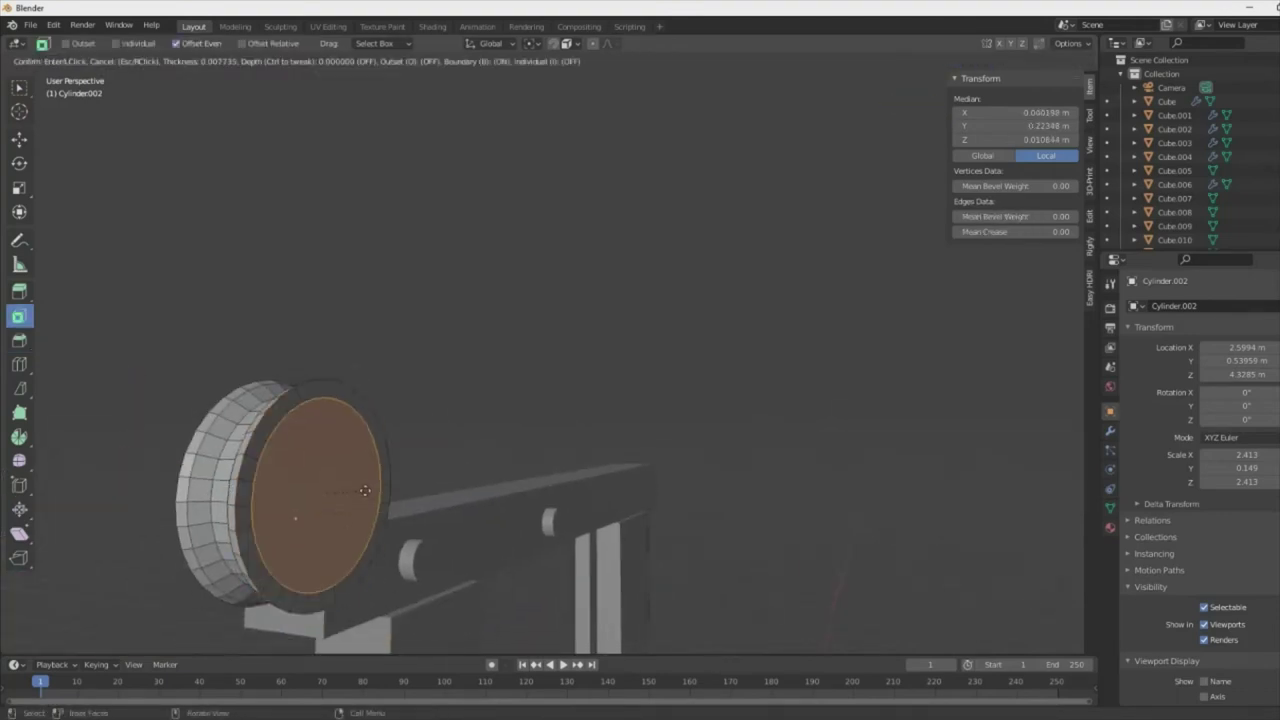
left_click(440, 510)
middle_click_drag(440, 510, 533, 518)
key("g")
middle_click_drag(455, 550, 659, 476)
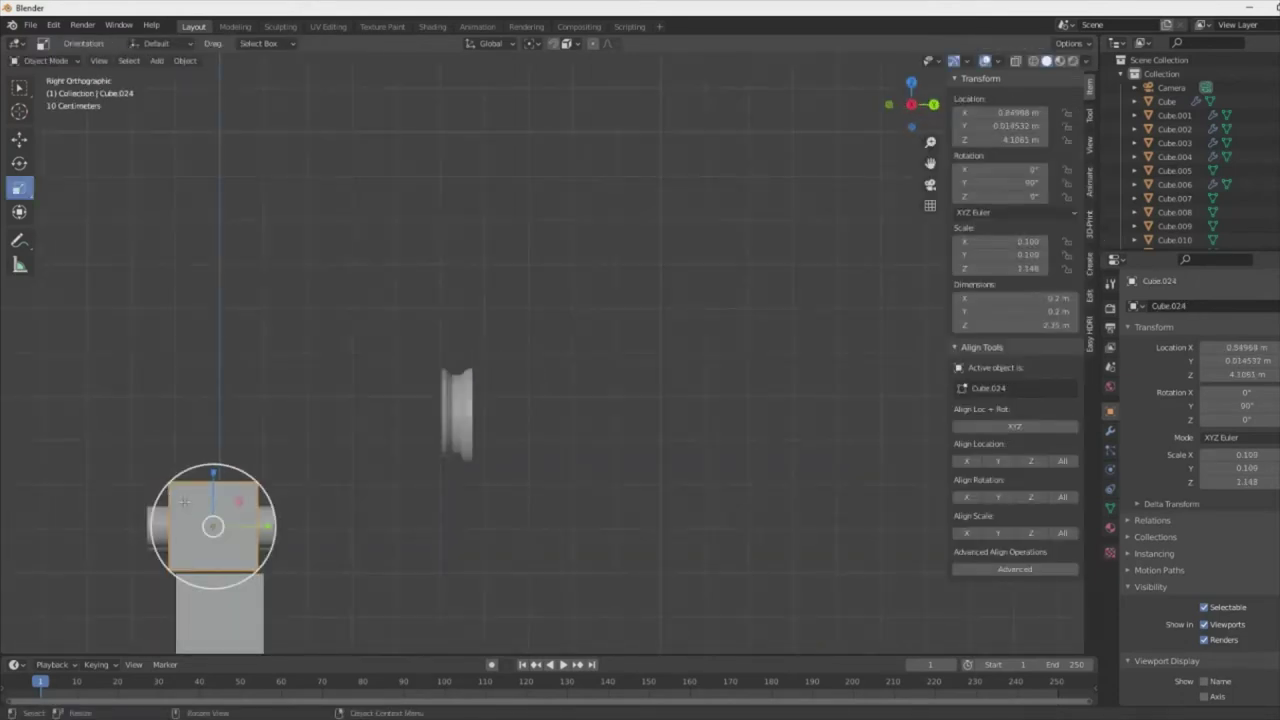
- Add two loop cuts to the crossbar, delete its top edges and bridge the loops into a groove
key("Tab")
mouse_move(309, 620)
middle_mouse_down()
mouse_move(120, 457)
mouse_move(657, 500)
mouse_move(621, 378)
middle_mouse_up()
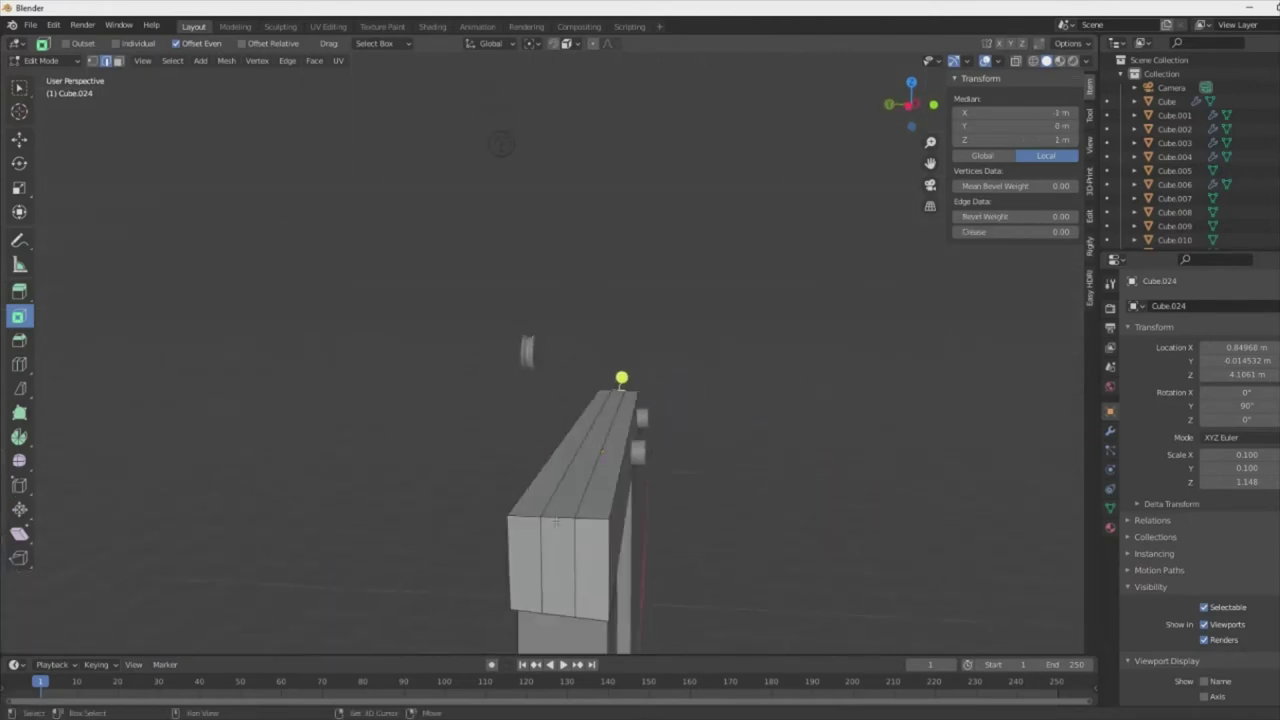
left_click(594, 422)
middle_click_drag(594, 422, 470, 407)
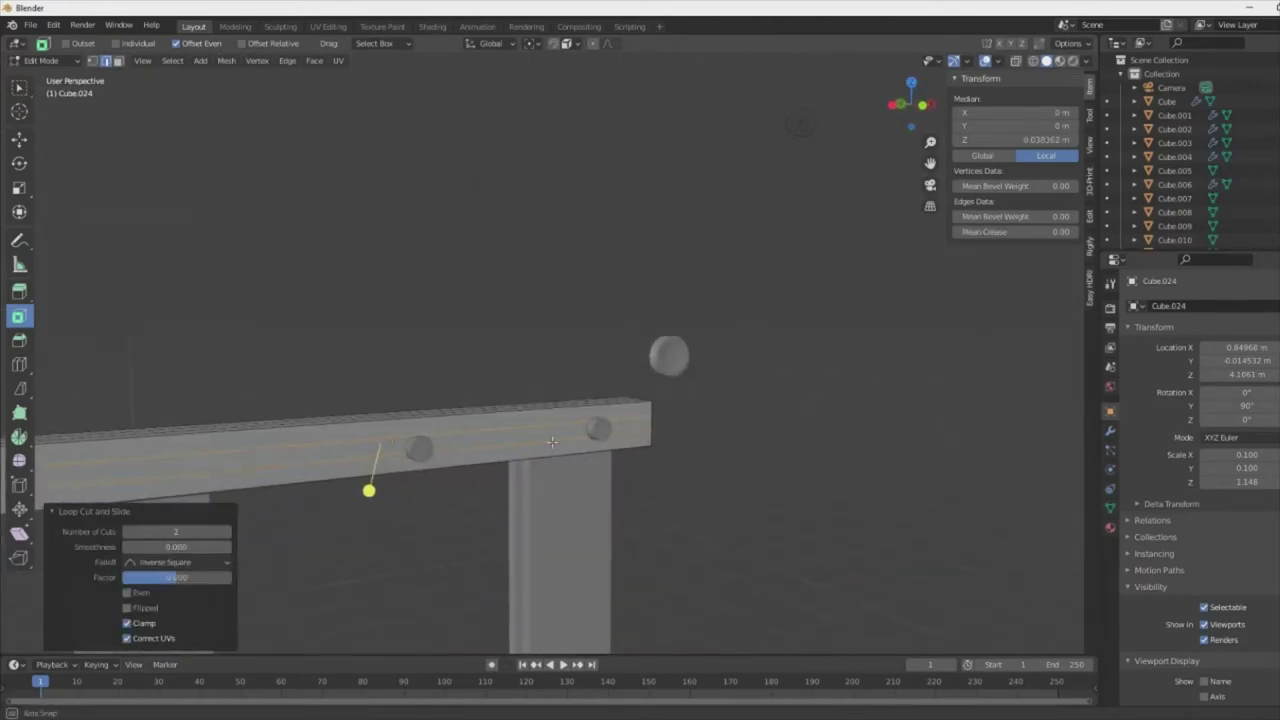
scroll(470, 407, "up", 2)
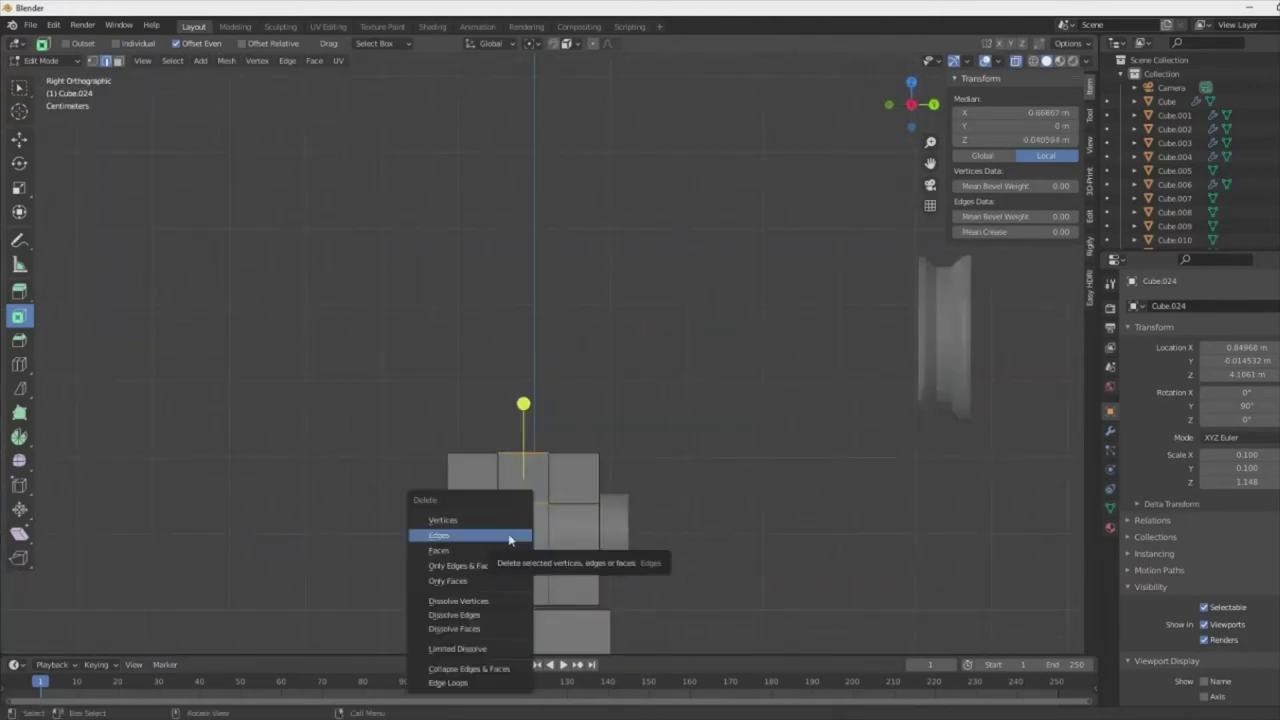
left_click(510, 540)
middle_click_drag(510, 540, 829, 320)
right_click(829, 320)
left_click(829, 320)
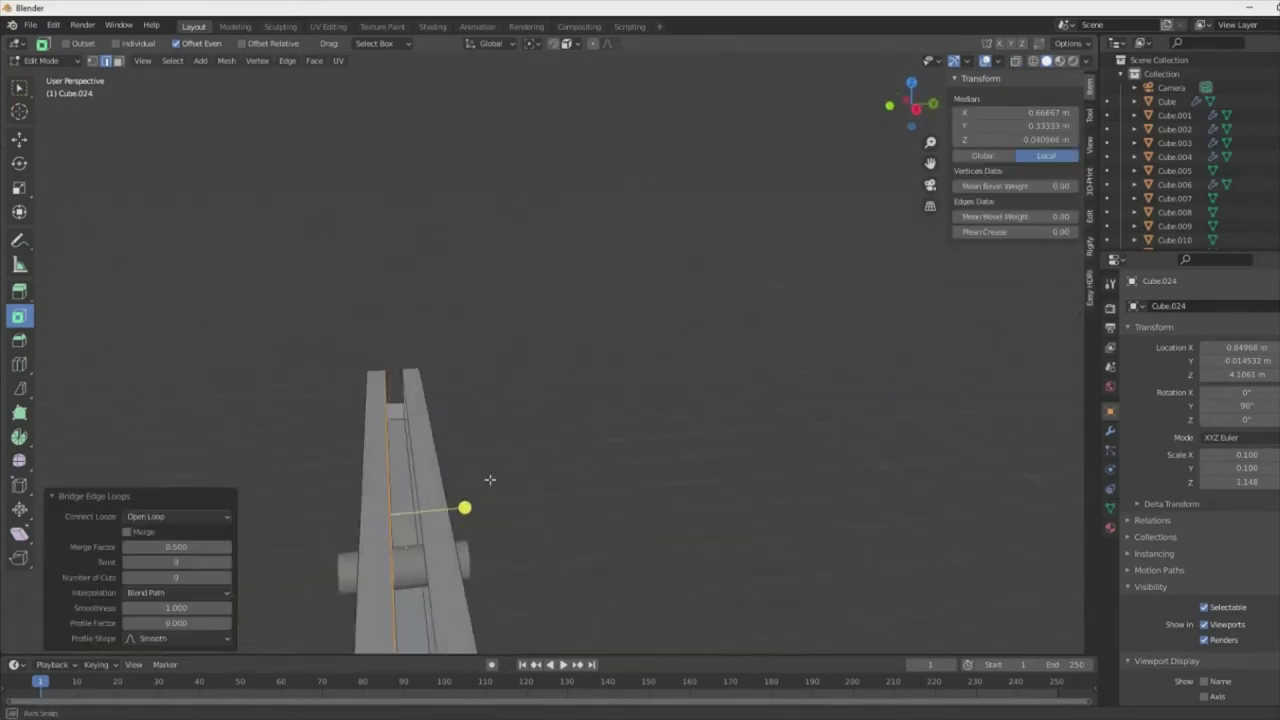
left_click(490, 480)
middle_click_drag(490, 480, 617, 482)
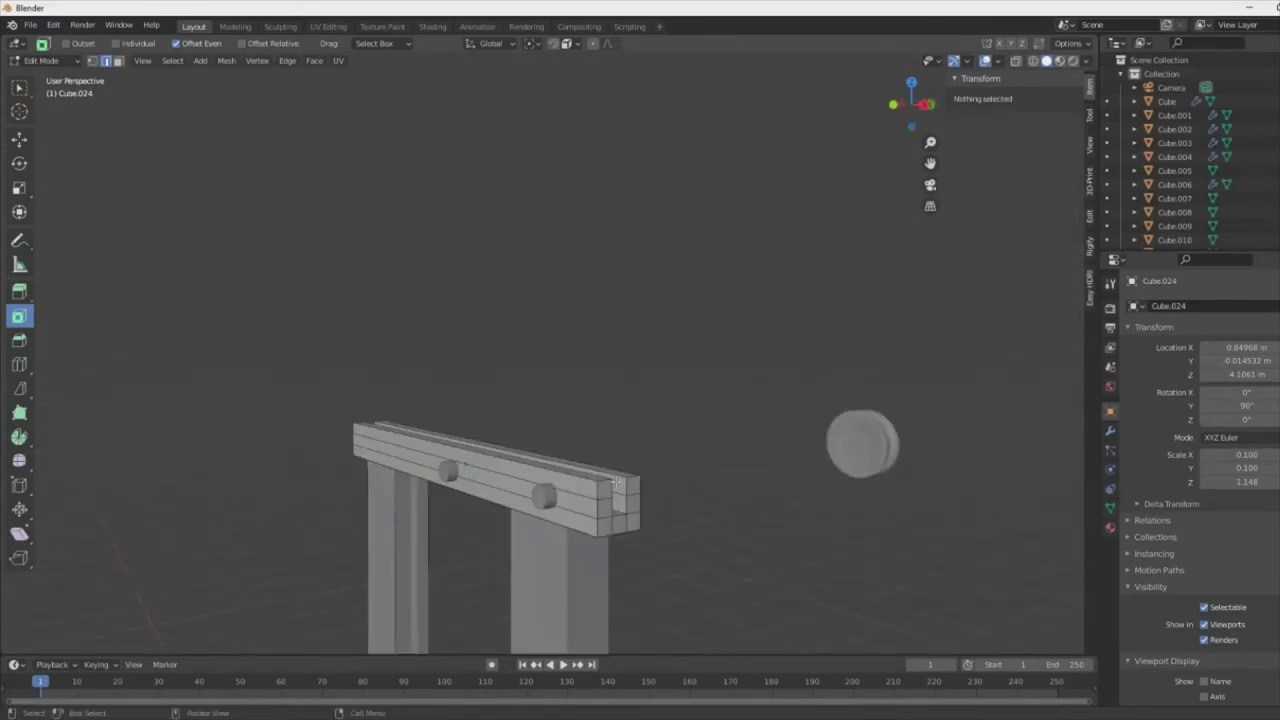
key("Tab")
- Move and resize the pulley cylinders so they sit on the top beam
left_click(862, 443)
key("g")
left_click(608, 478)
middle_click_drag(608, 478, 456, 477)
key("g")
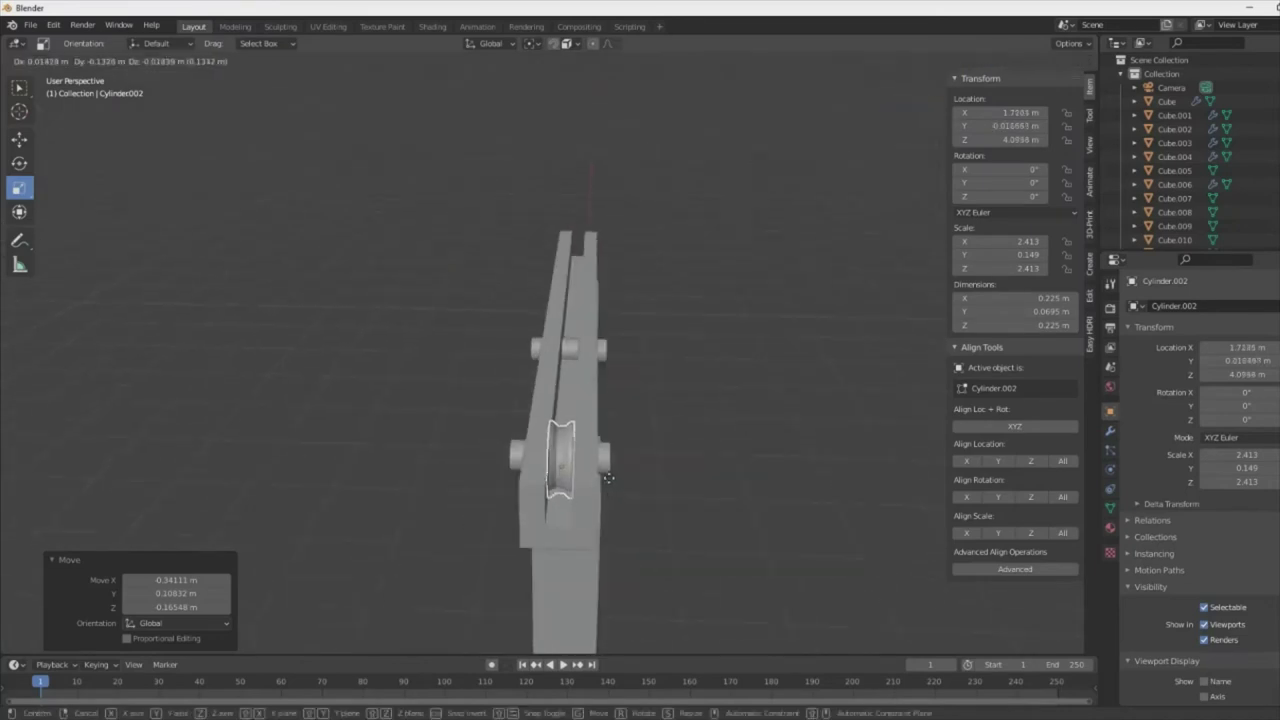
left_click(608, 478)
left_click(659, 405)
mouse_move(608, 478)
middle_mouse_down()
mouse_move(659, 405)
mouse_move(791, 451)
mouse_move(655, 448)
mouse_move(669, 429)
middle_mouse_up()
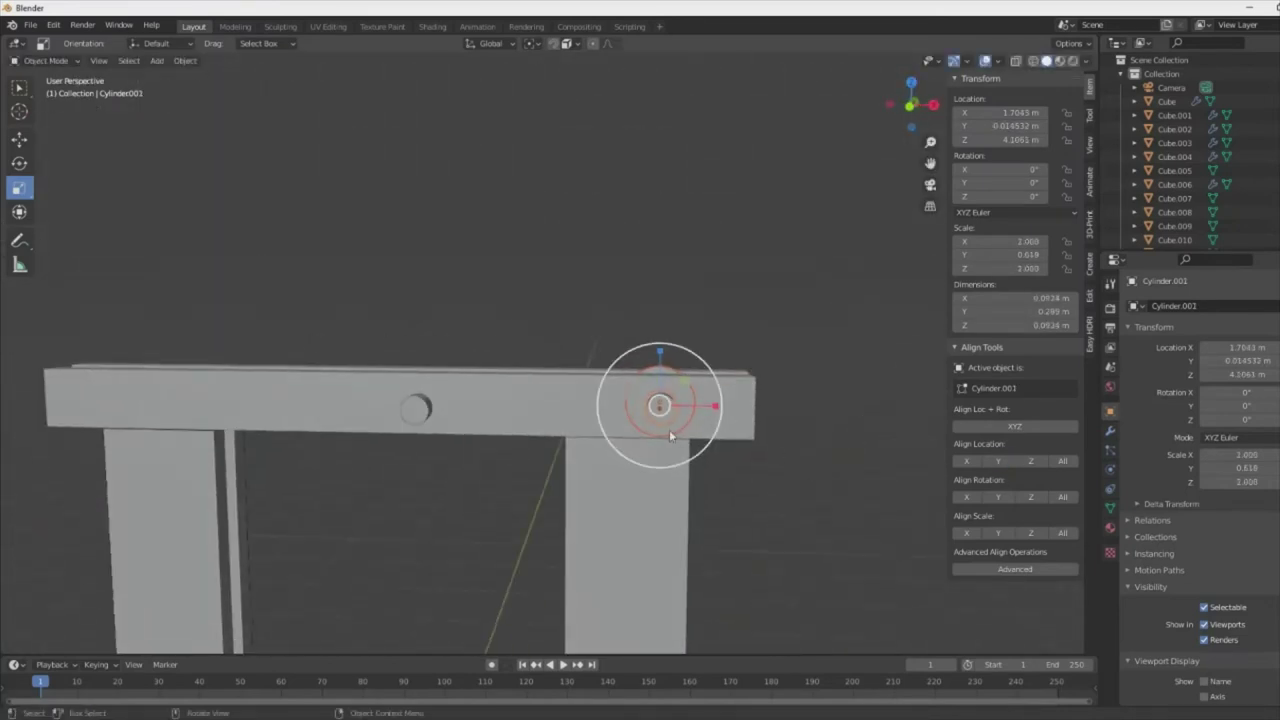
key("KP_1")
left_click(680, 412)
left_click(849, 406)
mouse_move(849, 406)
middle_mouse_down()
mouse_move(651, 454)
mouse_move(686, 428)
mouse_move(810, 461)
mouse_move(428, 344)
mouse_move(373, 548)
middle_mouse_up()
- Raise a vertex on the top beam, then duplicate a pulley cylinder and slide the copy along the beam
key("Tab")
left_click(566, 542)
key("Tab")
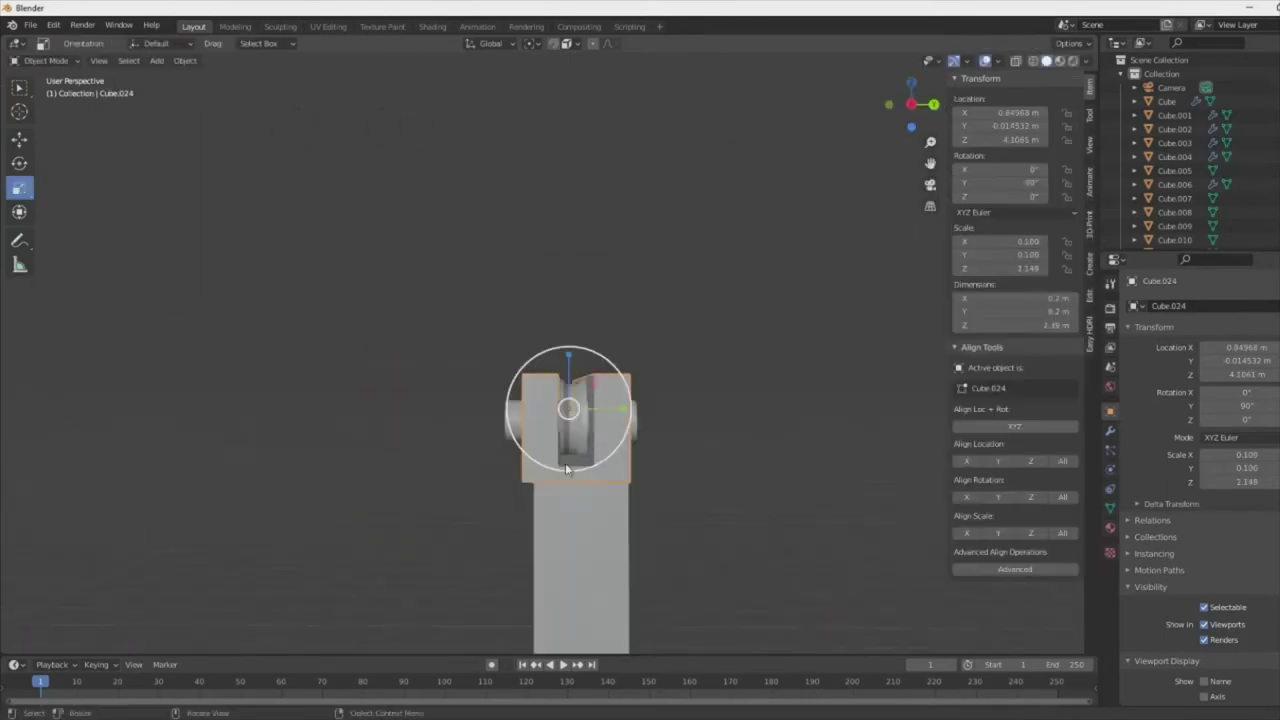
middle_click_drag(633, 427, 1044, 436)
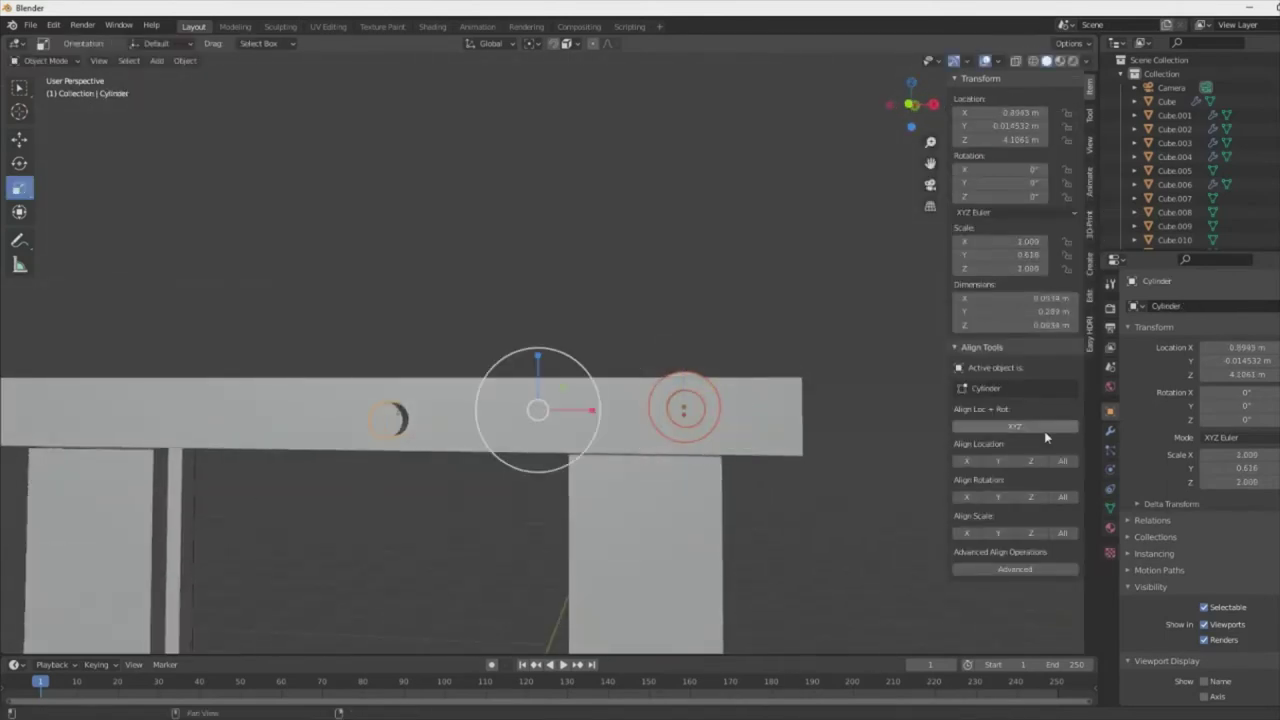
mouse_move(401, 425)
middle_mouse_down()
mouse_move(520, 398)
mouse_move(522, 433)
middle_mouse_up()
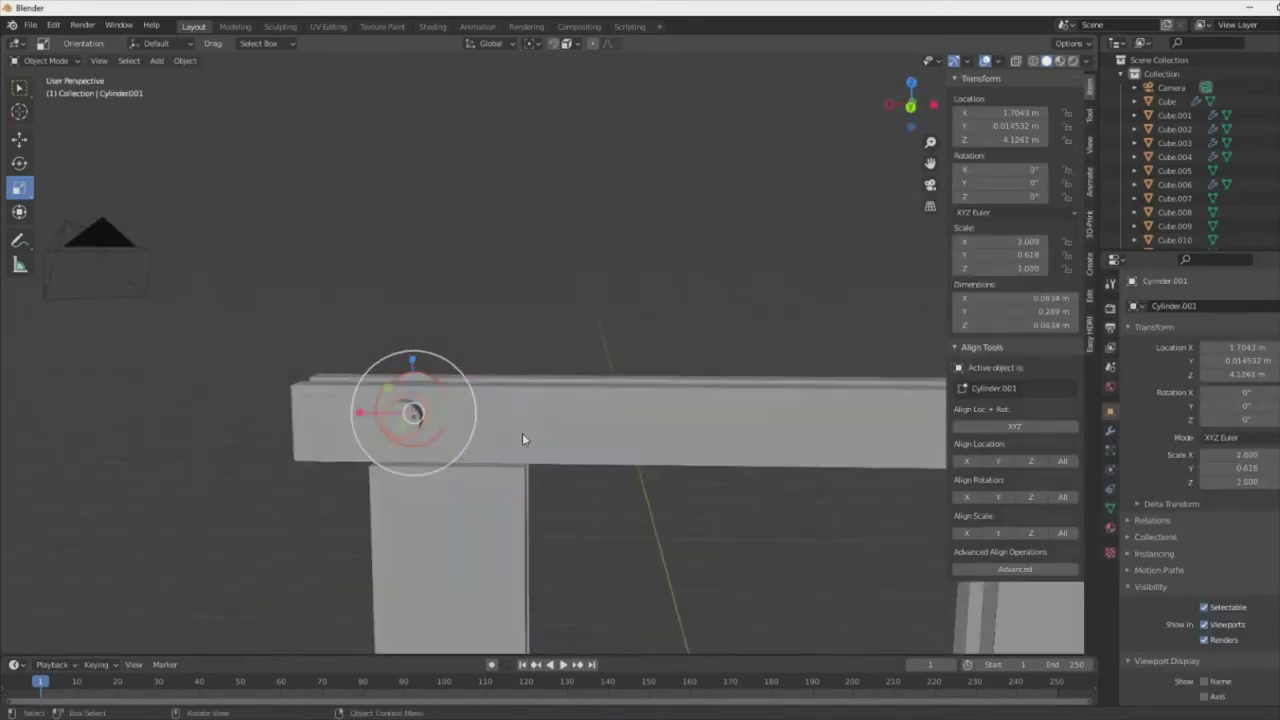
key("KP_1")
key("shift+d")
- Loop cut the top beam and delete the faces where the pulley opening goes
middle_click_drag(390, 527, 443, 400)
scroll(443, 400, "up", 3)
left_click(380, 430)
key("Tab")
key("ctrl+r")
left_click(338, 434)
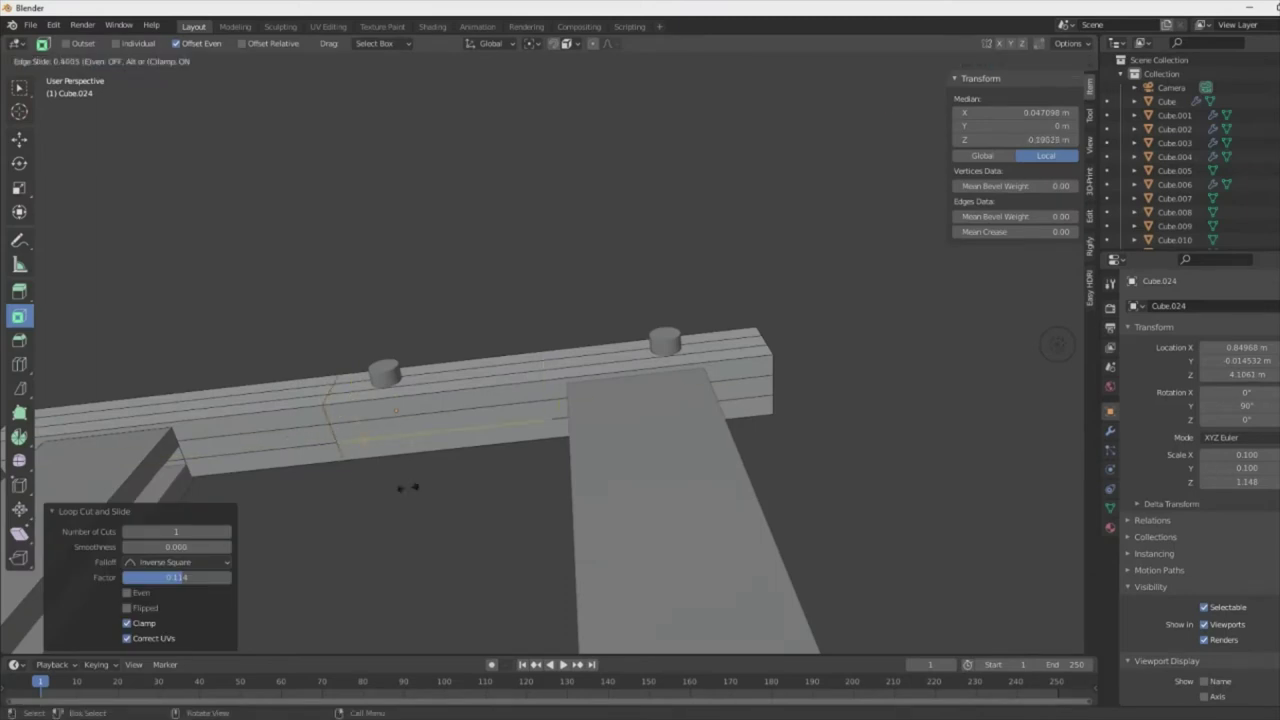
mouse_move(395, 520)
middle_mouse_down()
mouse_move(198, 345)
mouse_move(329, 371)
mouse_move(497, 498)
mouse_move(514, 337)
mouse_move(451, 180)
mouse_move(660, 154)
middle_mouse_up()
left_click(198, 345)
left_click(241, 373)
left_click(471, 253)
left_click(474, 291)
- Round the opening's edges with LoopTools Circle and bridge both edge loops into a tunnel
key("ctrl+e")
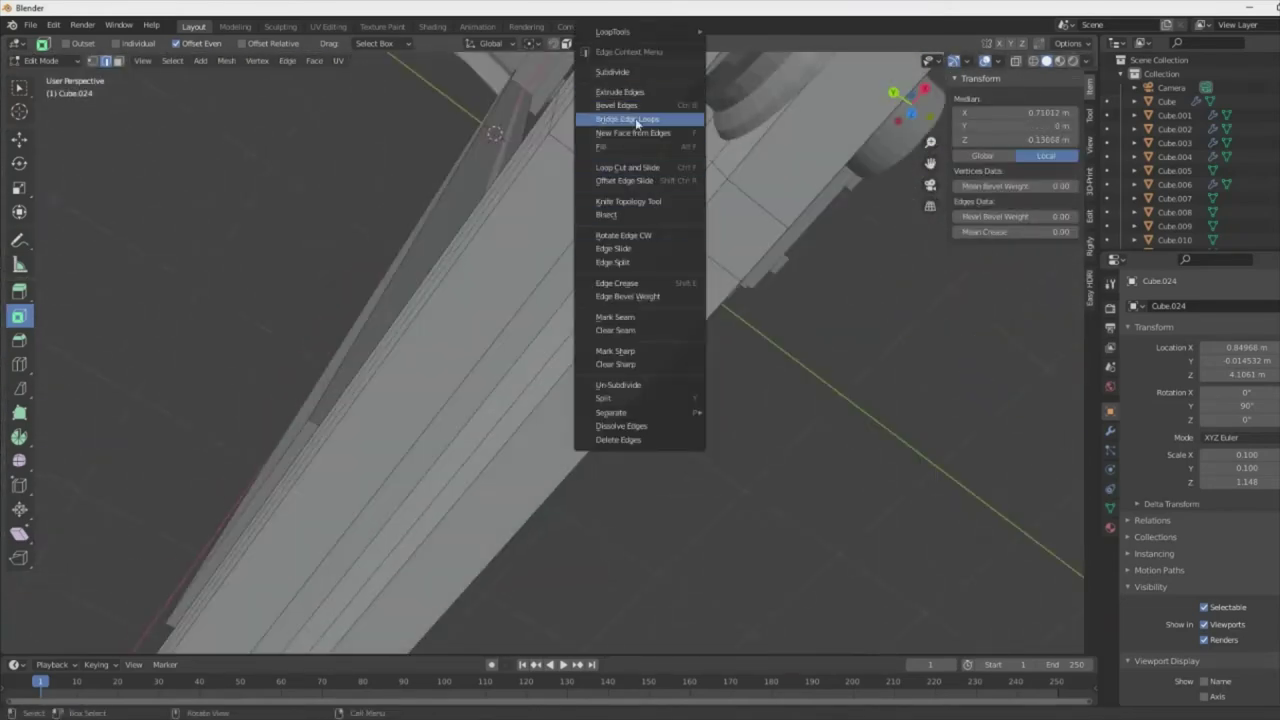
left_click(740, 48)
mouse_move(740, 48)
middle_mouse_down()
mouse_move(400, 300)
mouse_move(190, 517)
middle_mouse_up()
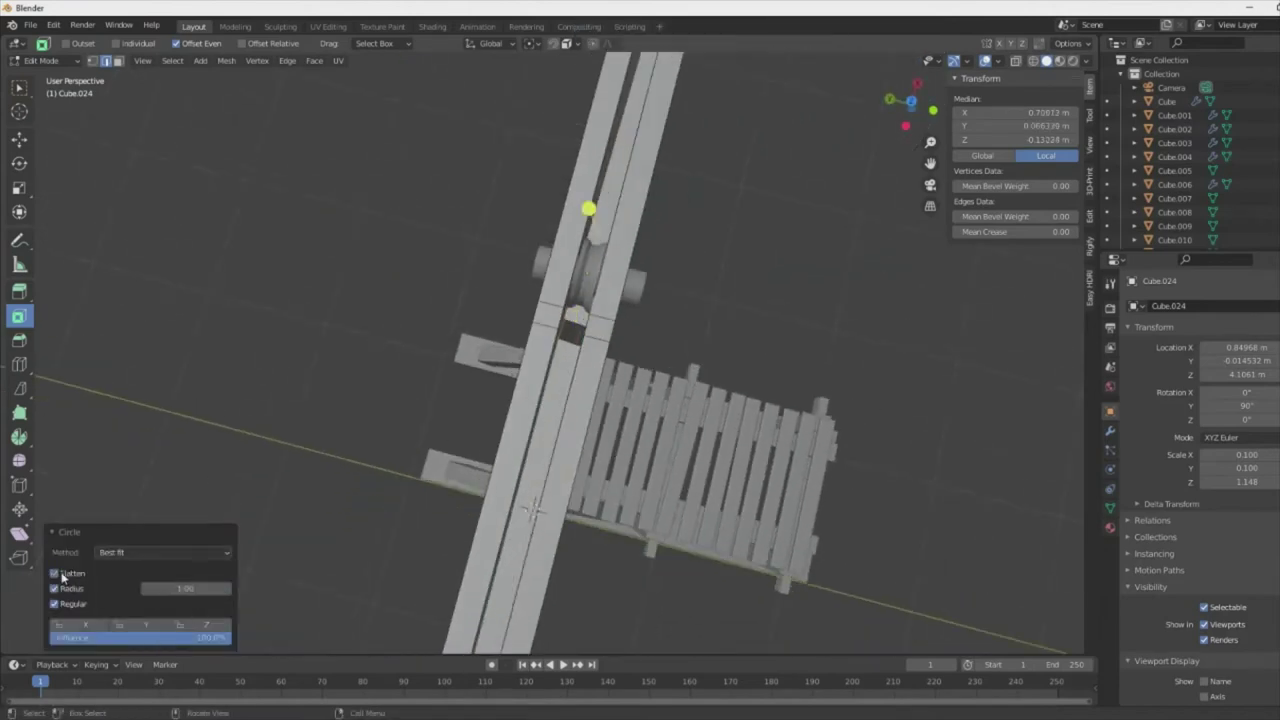
mouse_move(740, 483)
middle_mouse_down()
mouse_move(534, 488)
mouse_move(549, 583)
mouse_move(614, 606)
mouse_move(486, 608)
mouse_move(606, 554)
mouse_move(483, 588)
mouse_move(560, 450)
mouse_move(835, 453)
middle_mouse_up()
left_click(549, 583)
left_click(547, 583)
key("Tab")
scroll(560, 450, "down", 4)
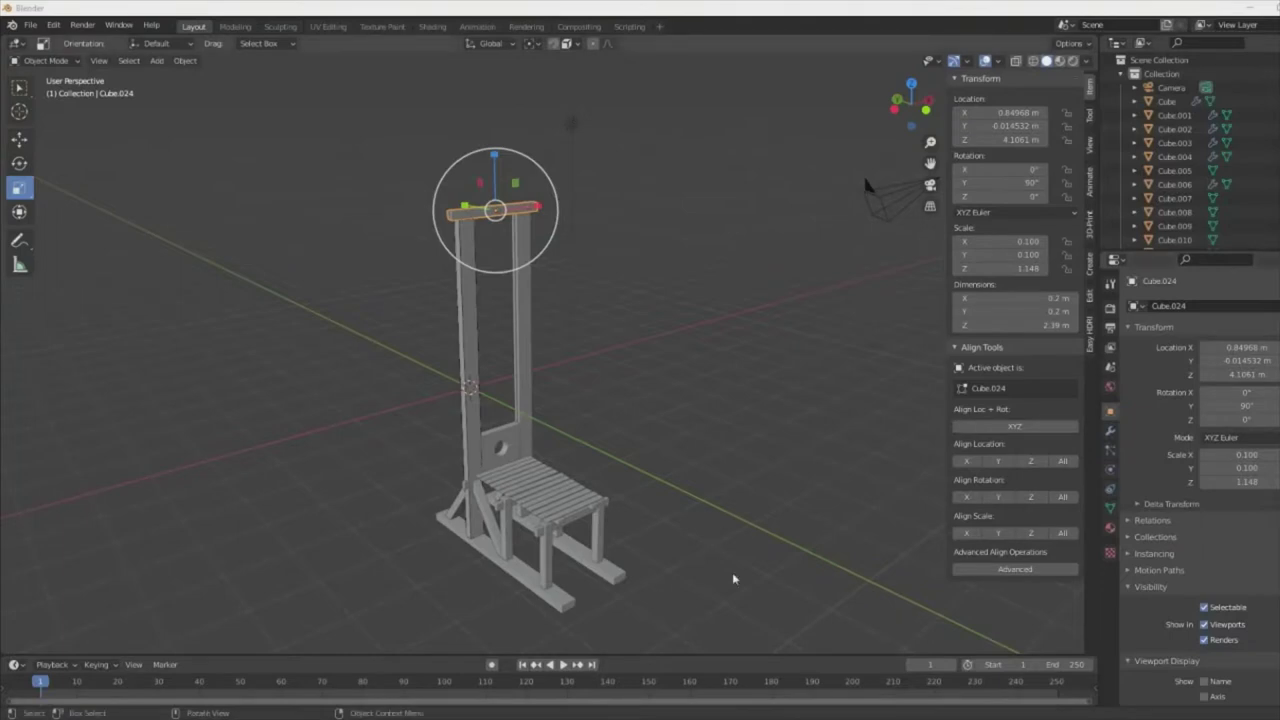
- Duplicate the diagonal brace and mirror the copy along the X axis
scroll(734, 500, "up", 4)
scroll(737, 354, "down", 4)
middle_click_drag(737, 354, 537, 538)
left_click(535, 537)
scroll(535, 537, "up", 4)
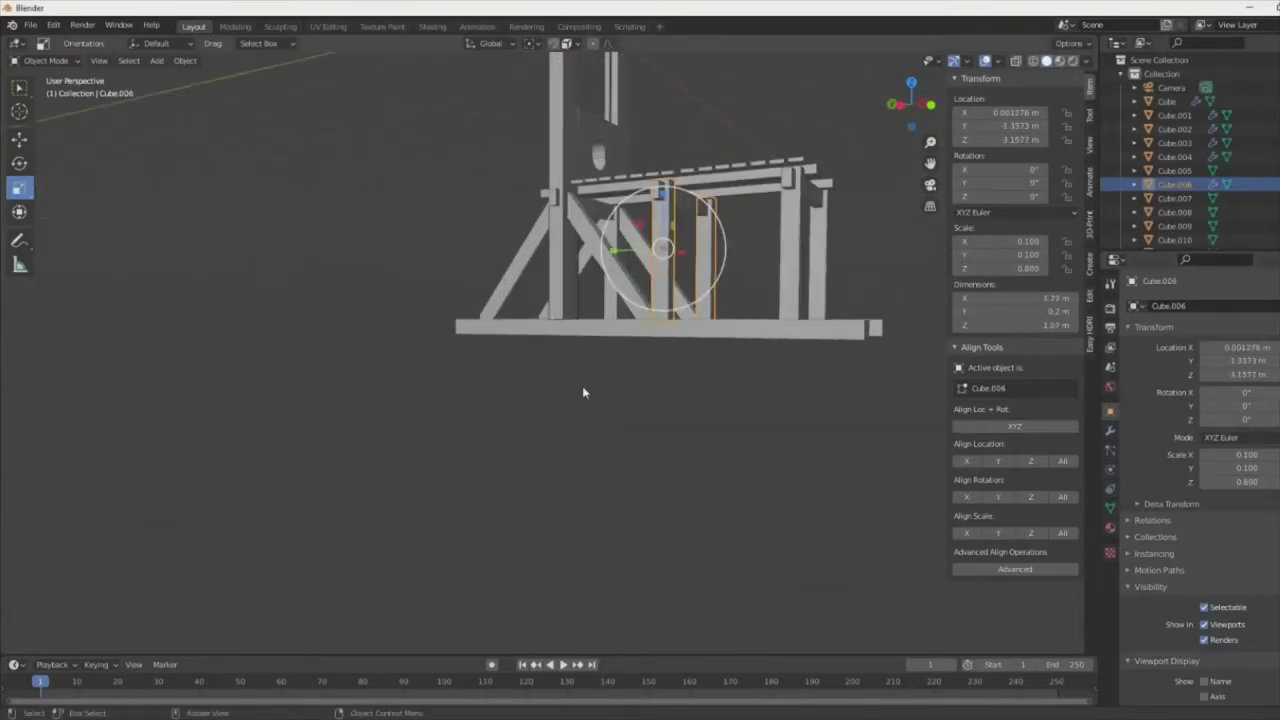
middle_click_drag(582, 386, 362, 296)
left_click(485, 298)
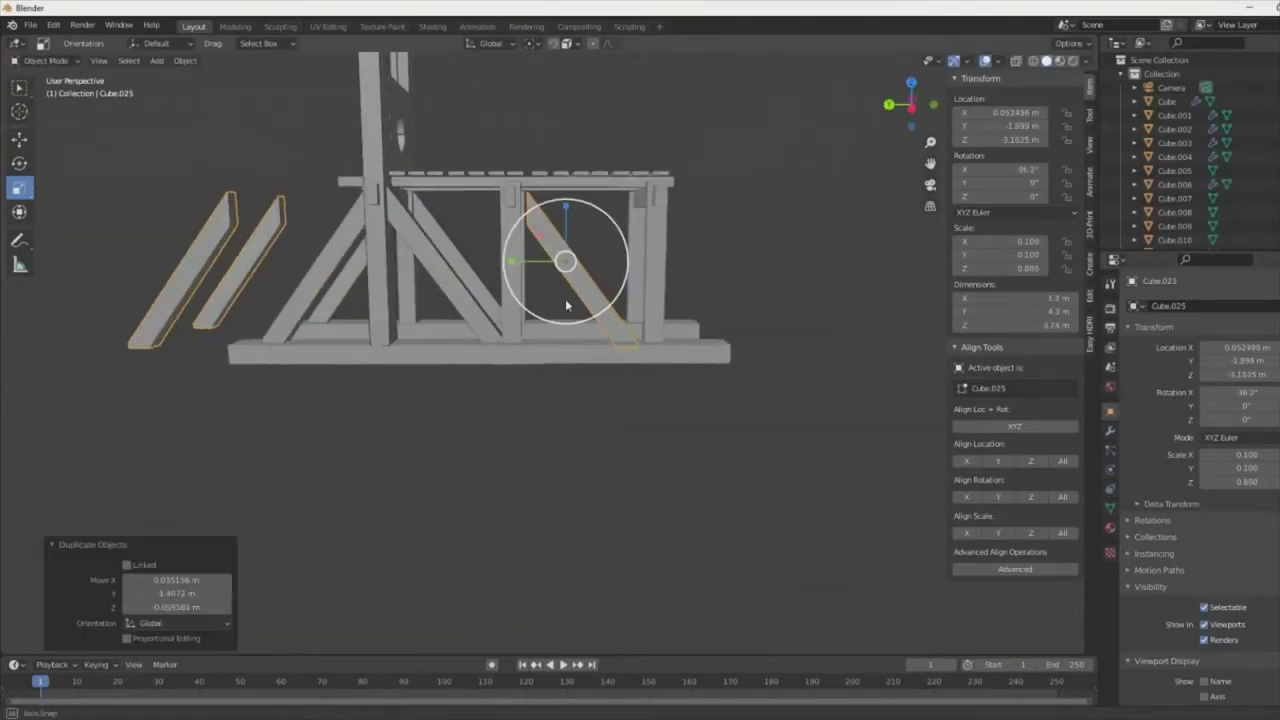
key("KP_3")
left_click(185, 62)
left_click(347, 138)
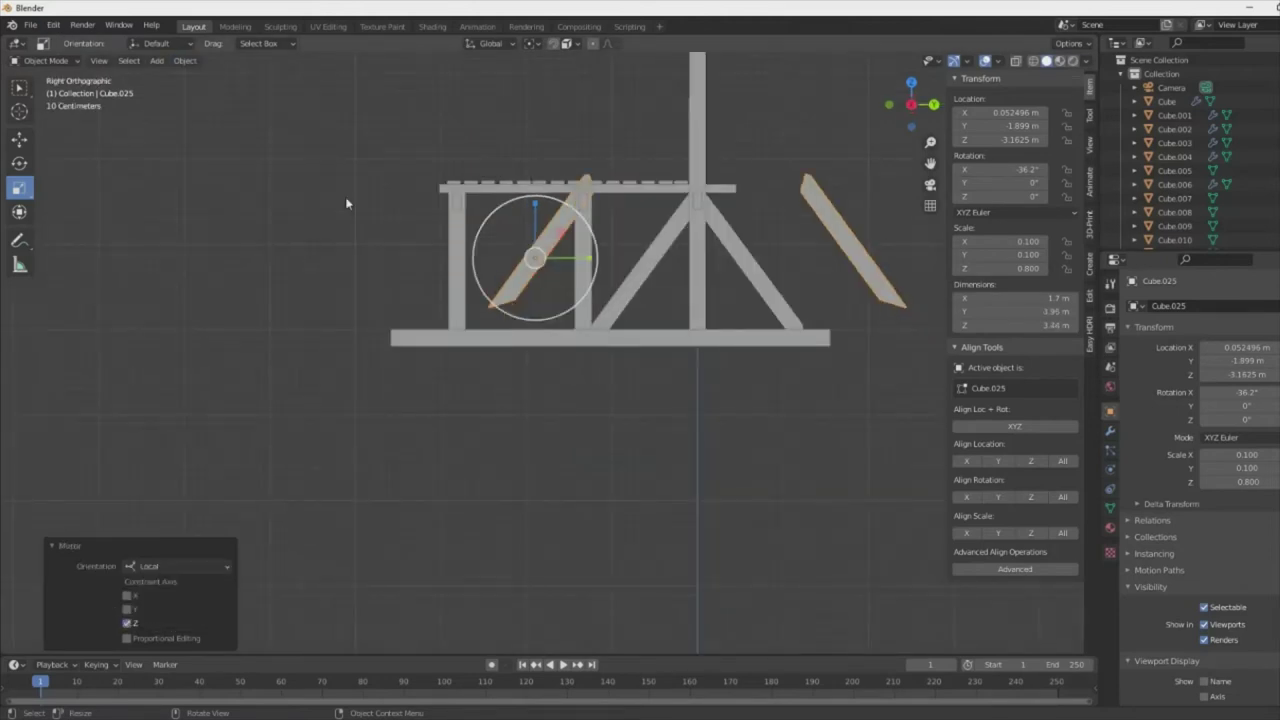
left_click(185, 60)
left_click(353, 137)
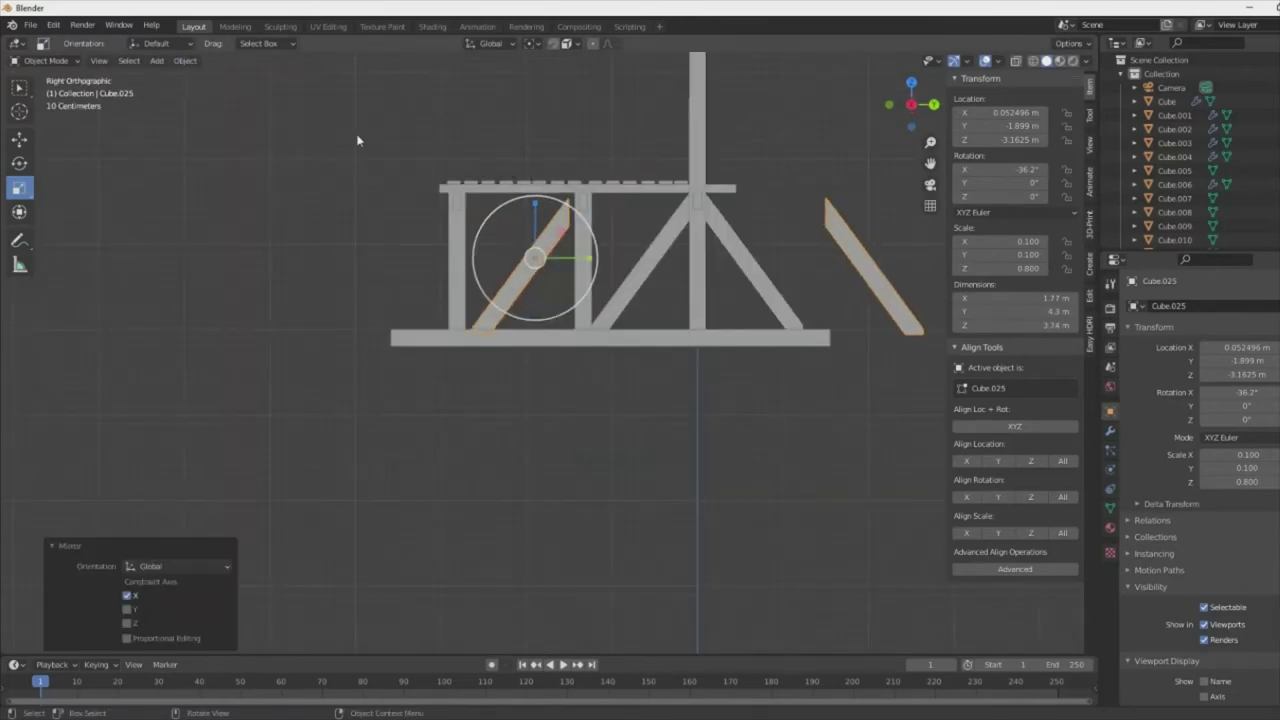
- Move the mirrored brace to the opposite side, rotate it 180° on Z, and save as guillotina.blend
middle_click_drag(357, 140, 562, 283)
left_click_drag(562, 283, 665, 128)
left_click(1110, 430)
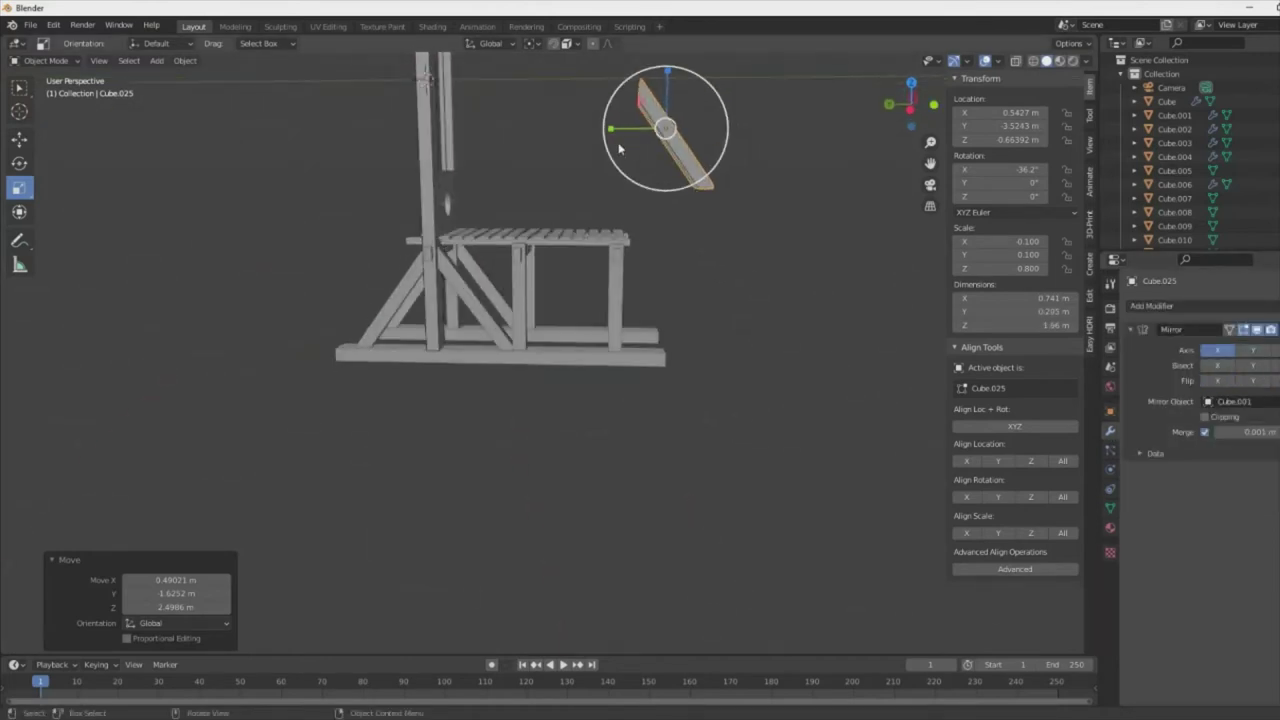
middle_click_drag(735, 271, 420, 263)
key("r")
left_click_drag(420, 263, 367, 262)
key("Return")
key("KP_3")
key("g")
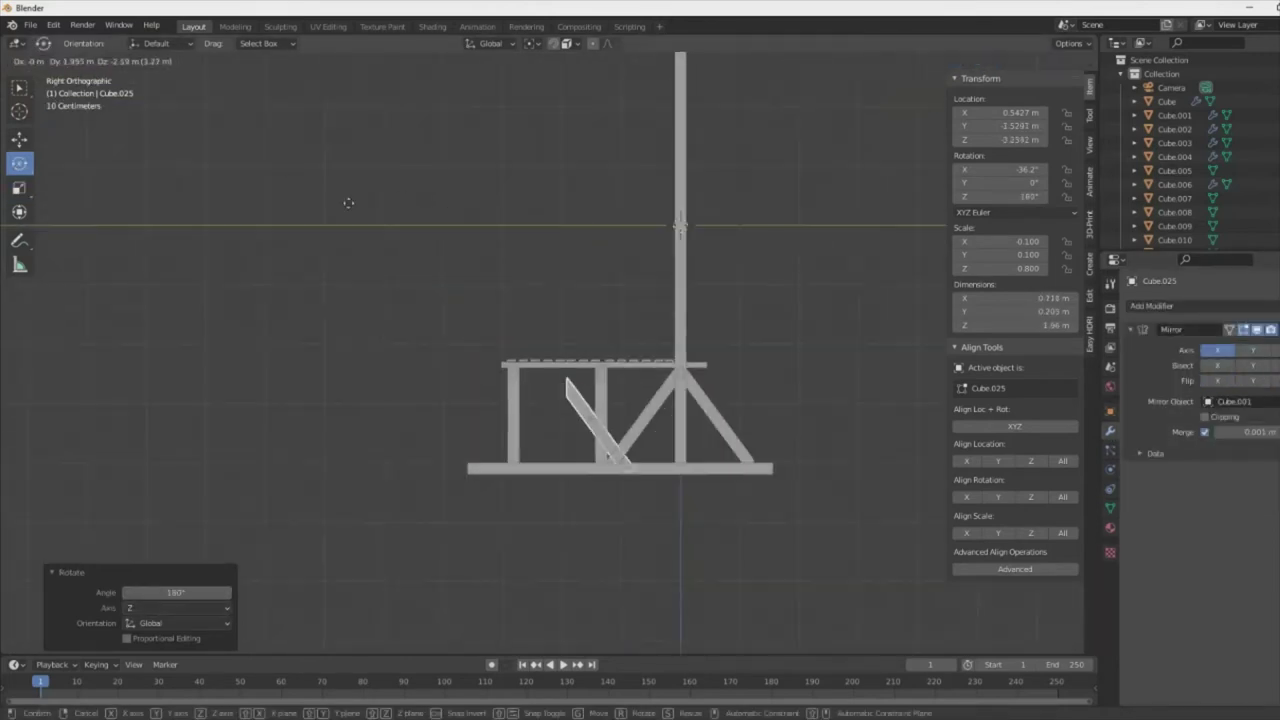
key("KP_Decimal")
middle_click_drag(608, 393, 417, 517)
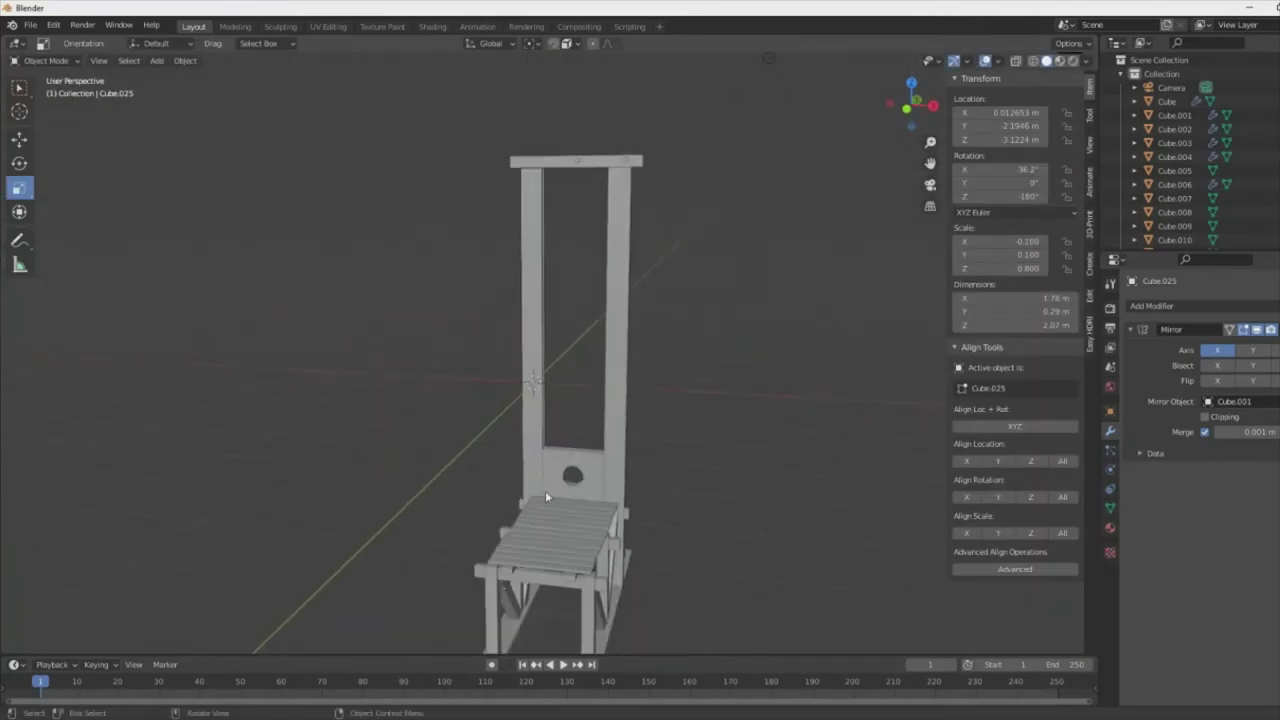
key("ctrl+s")
type("guillotina.blend")
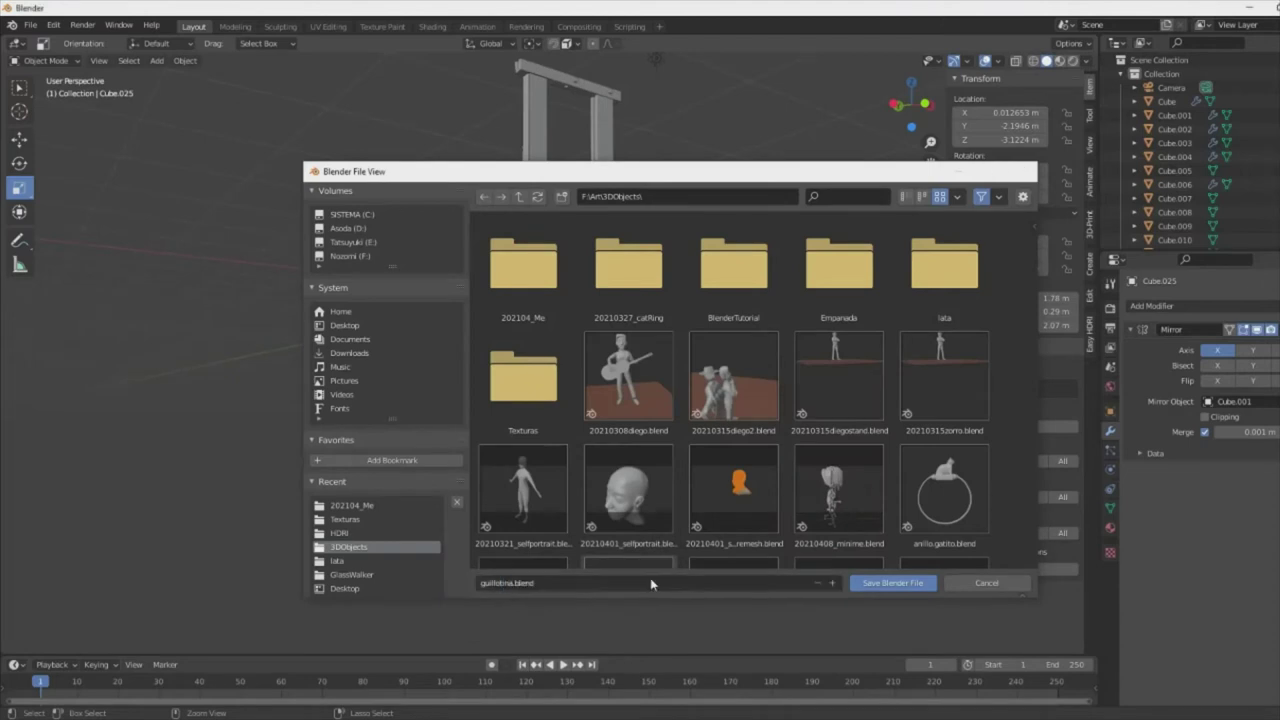
key("Return")
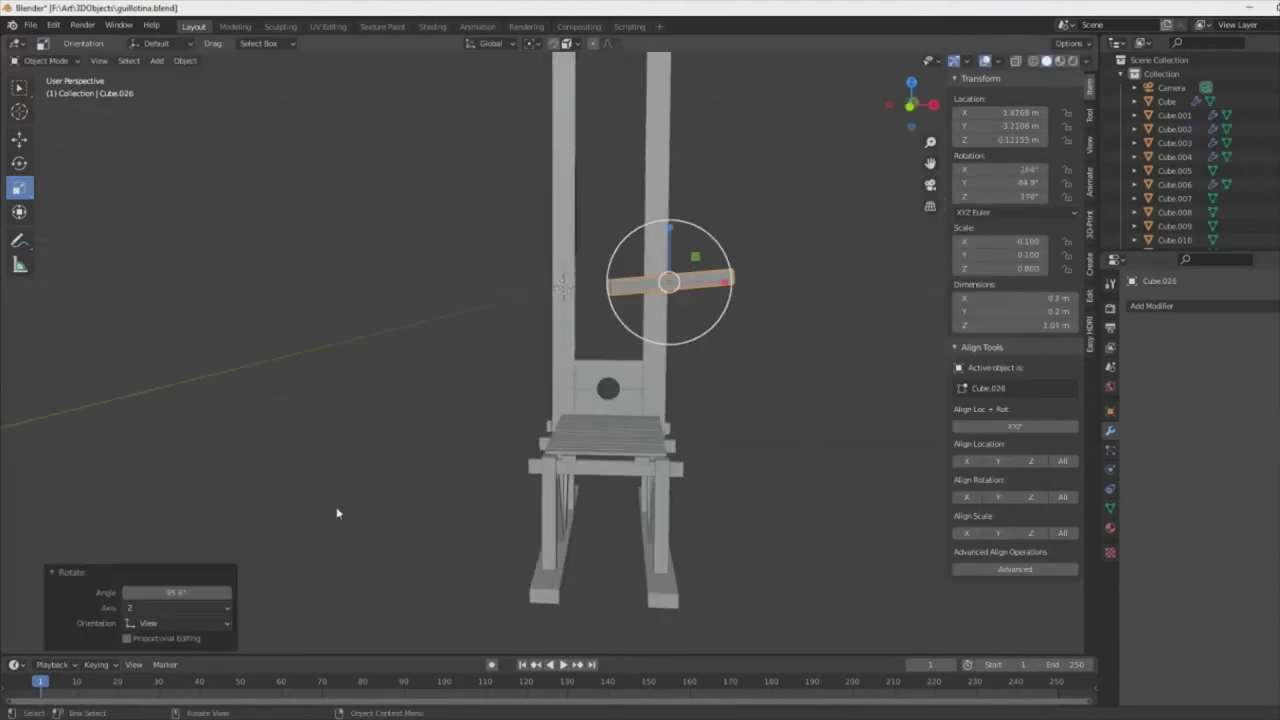
- Rotate the new bar 90° on Y and move and size it between the uprights
type("90")
key("Return")
key("KP_3")
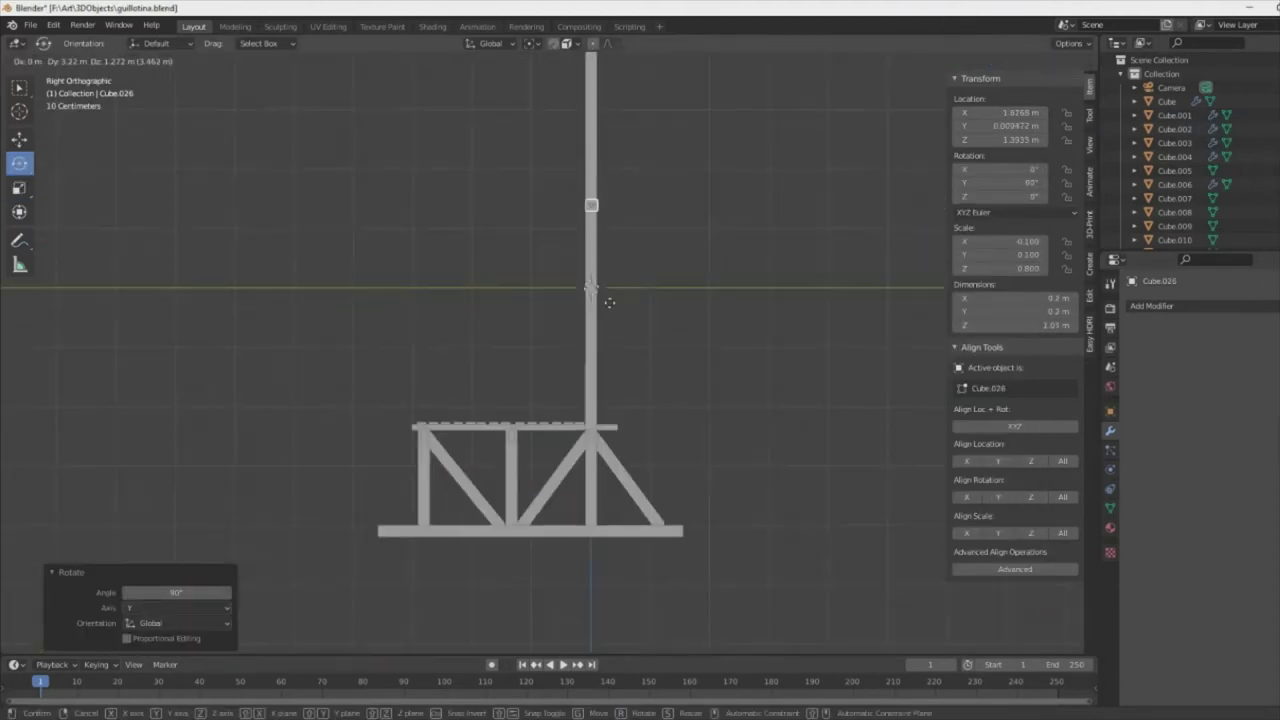
left_click(609, 302)
key("KP_1")
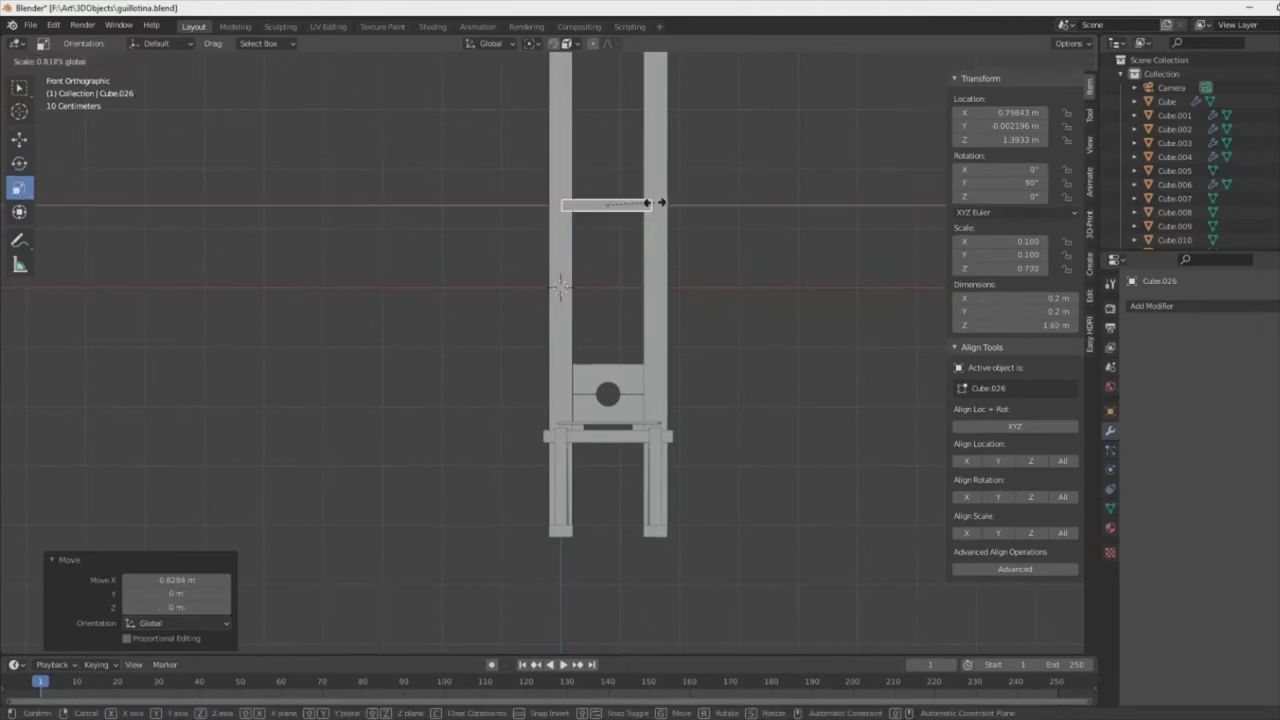
left_click(661, 203)
middle_click_drag(661, 203, 628, 345, "shift")
- Make the bar thinner by scaling it along the Y axis
left_click(649, 222)
middle_click_drag(649, 222, 700, 300)
scroll(743, 214, "up", 5)
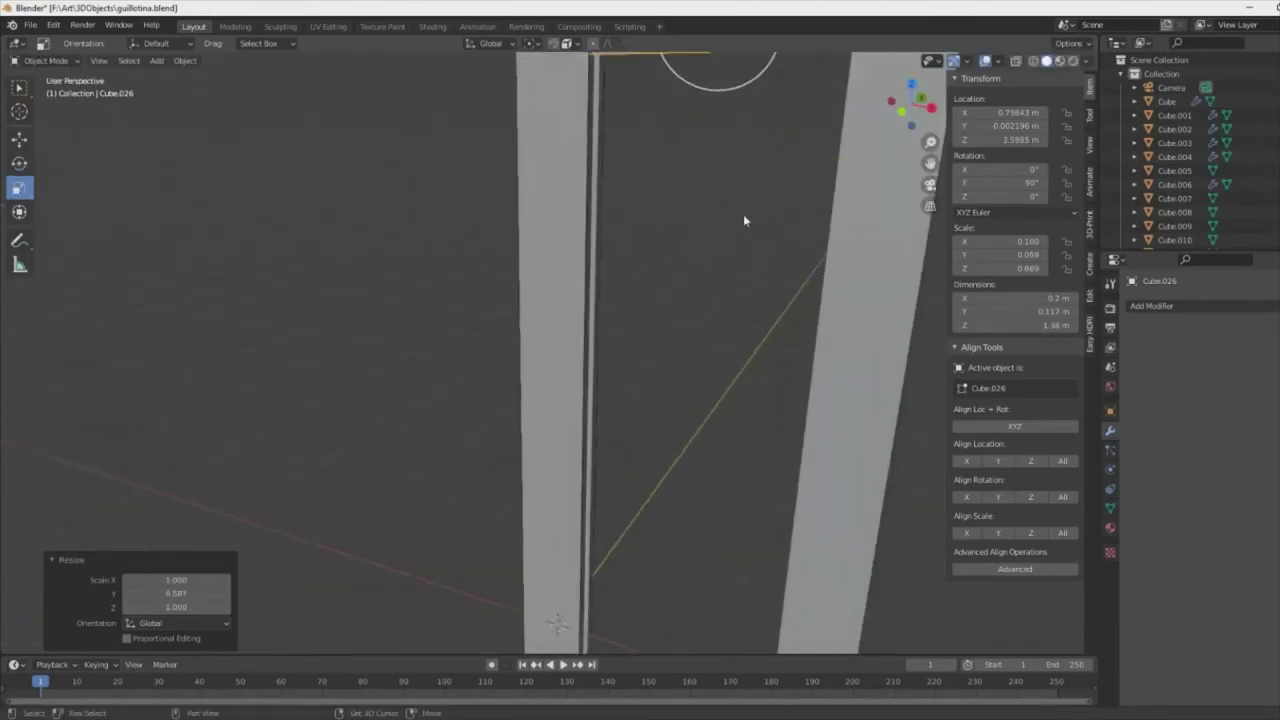
key("s")
key("y")
left_click(488, 296)
middle_click_drag(488, 296, 750, 320)
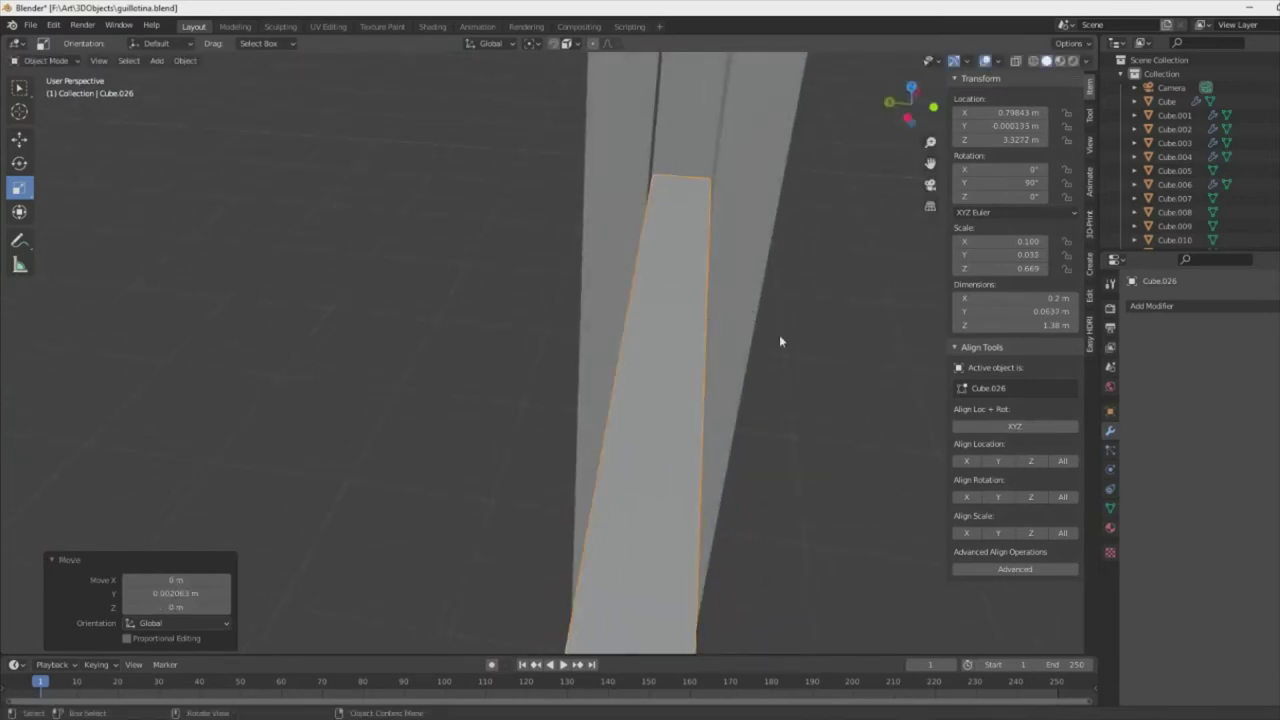
- In front view, select an upright with the crossbar active and scale the crossbar along X
key("KP_1")
scroll(804, 302, "down", 2)
scroll(804, 302, "down", 3)
left_click(589, 622, "shift")
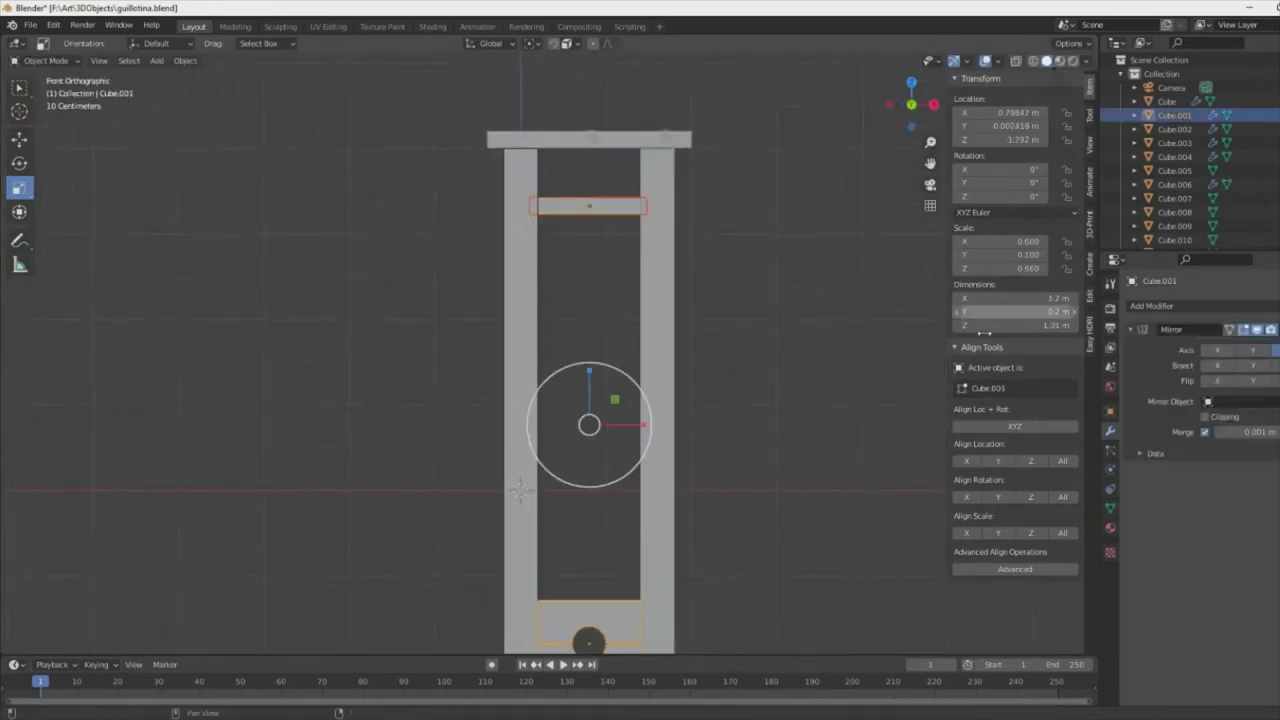
scroll(643, 184, "up", 3)
left_click(655, 252)
key("s")
key("x")
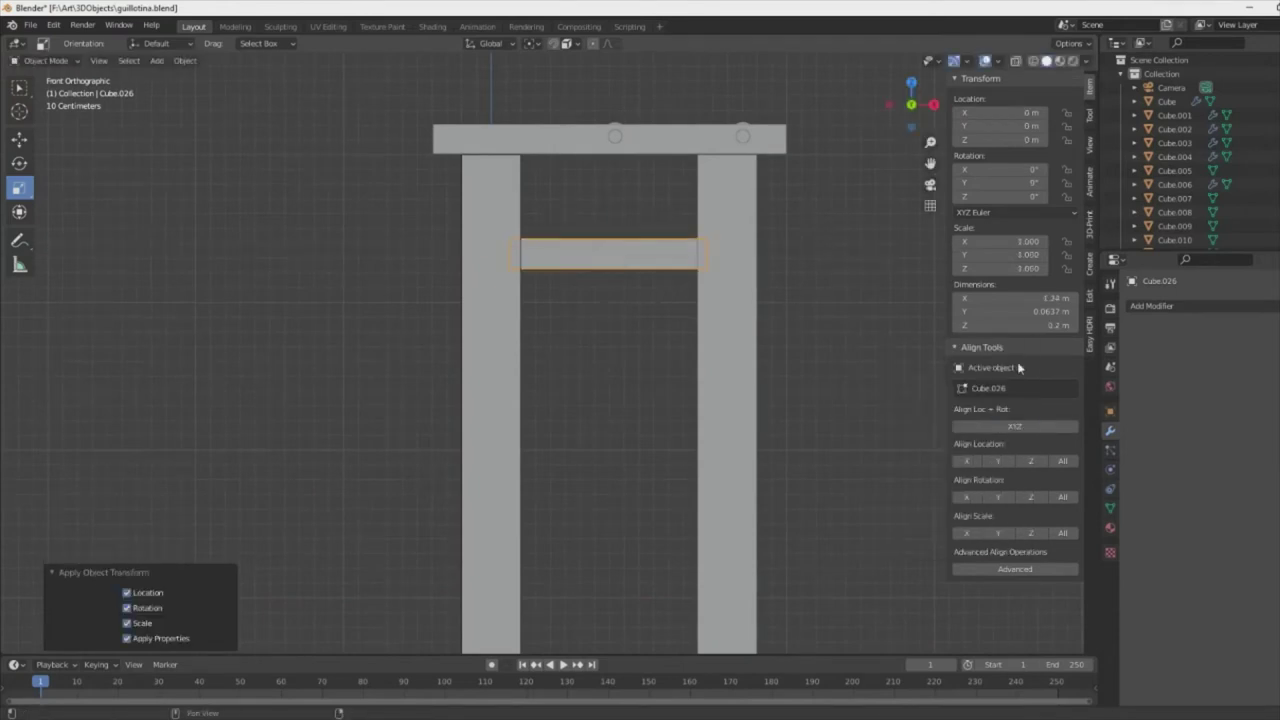
- Duplicate the crossbar and place the copy below it as the blade
middle_click_drag(841, 381, 760, 340)
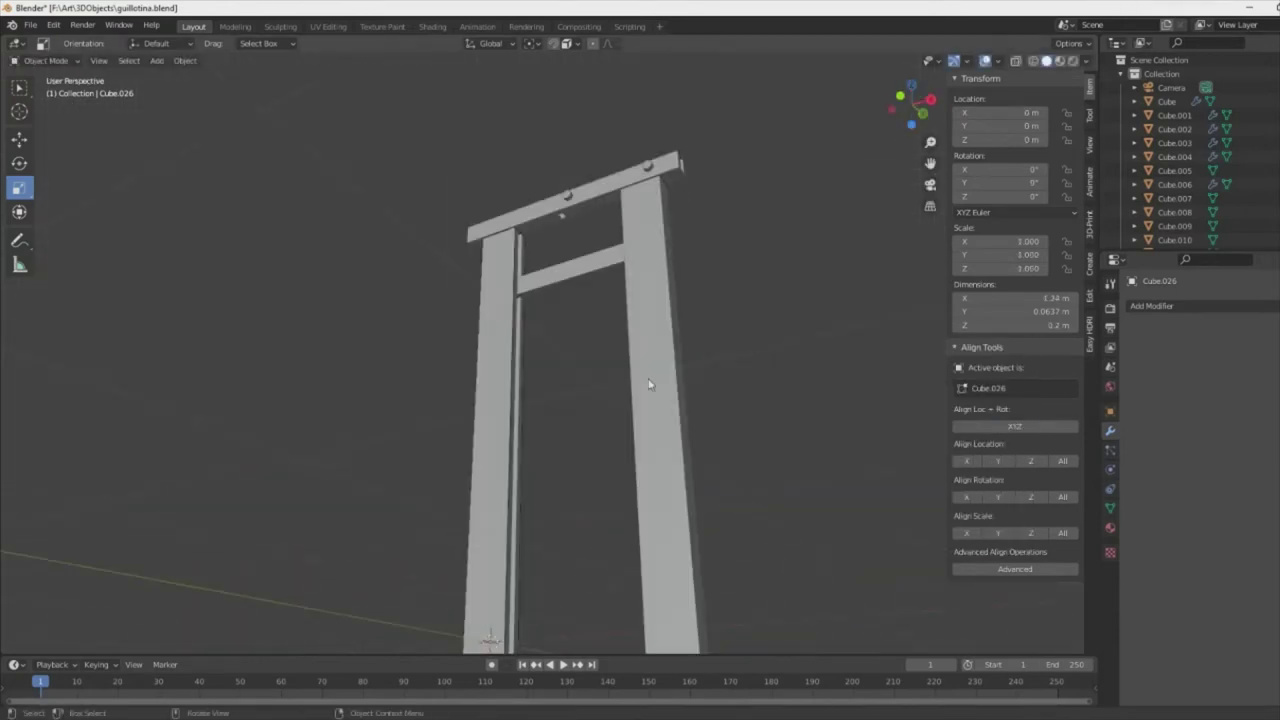
middle_click_drag(680, 330, 603, 309)
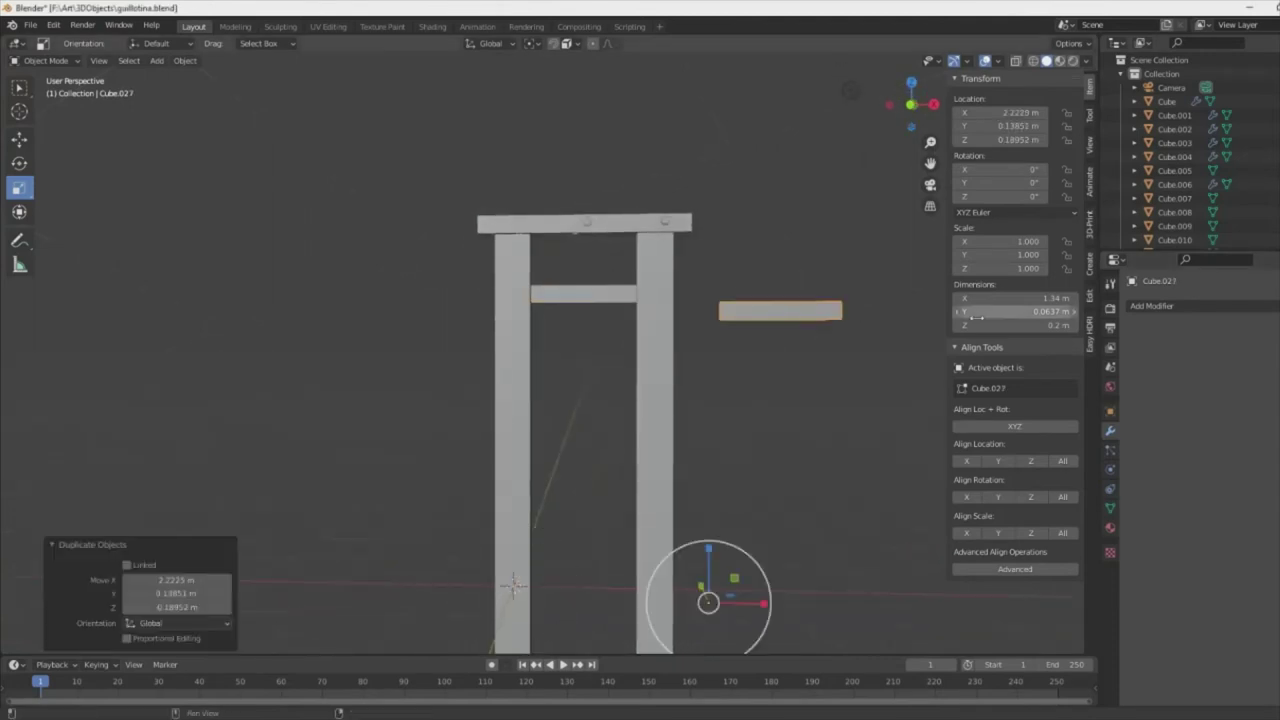
key("s")
middle_click_drag(700, 600, 767, 590)
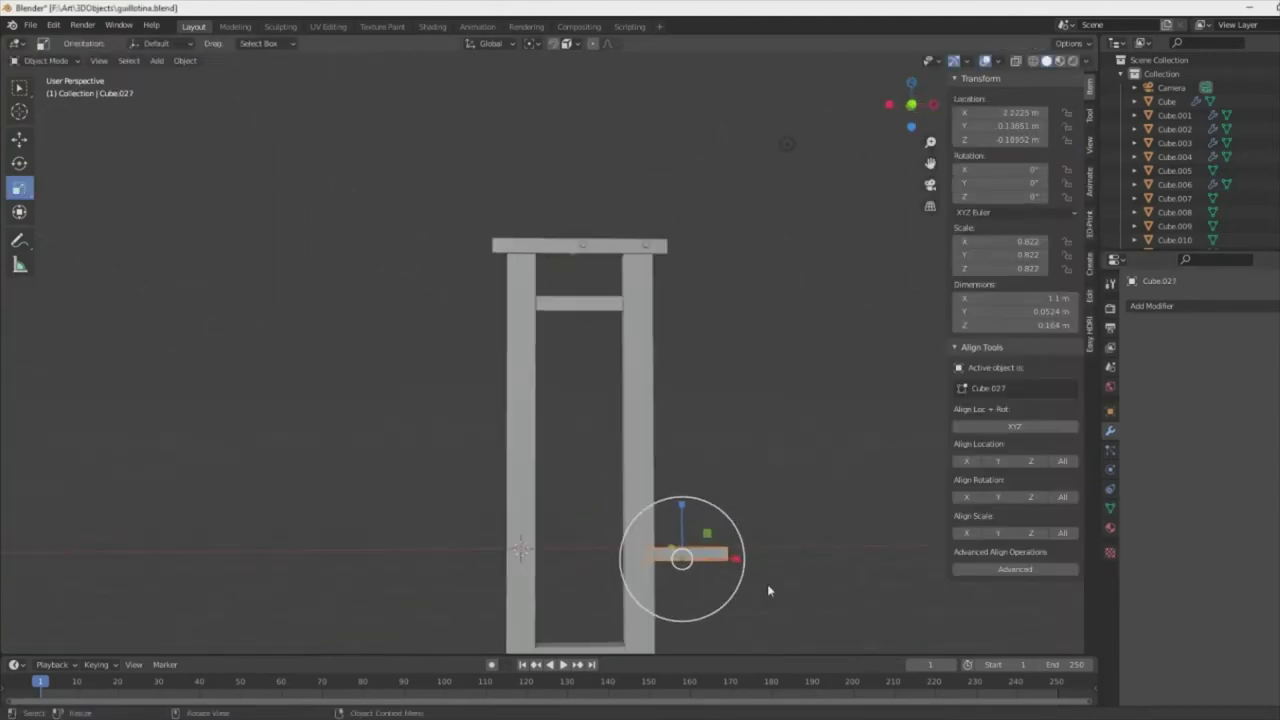
left_click(645, 352)
scroll(743, 320, "up", 5)
mouse_move(743, 320)
middle_mouse_down()
mouse_move(687, 336)
mouse_move(600, 314)
mouse_move(514, 229)
mouse_move(557, 229)
mouse_move(787, 333)
mouse_move(597, 243)
mouse_move(737, 171)
mouse_move(480, 331)
mouse_move(525, 382)
mouse_move(563, 291)
mouse_move(359, 210)
mouse_move(495, 260)
middle_mouse_up()
left_click(787, 333)
key("ctrl+z")
- Slant the blade by moving one of its edges along Z in Edit Mode
key("Tab")
mouse_move(470, 303)
middle_mouse_down()
mouse_move(548, 432)
mouse_move(640, 380)
mouse_move(472, 428)
middle_mouse_up()
left_click(550, 436)
left_click(550, 436)
key("g")
key("z")
left_click(791, 503)
middle_click_drag(791, 503, 442, 396)
scroll(442, 396, "down", 5)
middle_click_drag(629, 457, 554, 483)
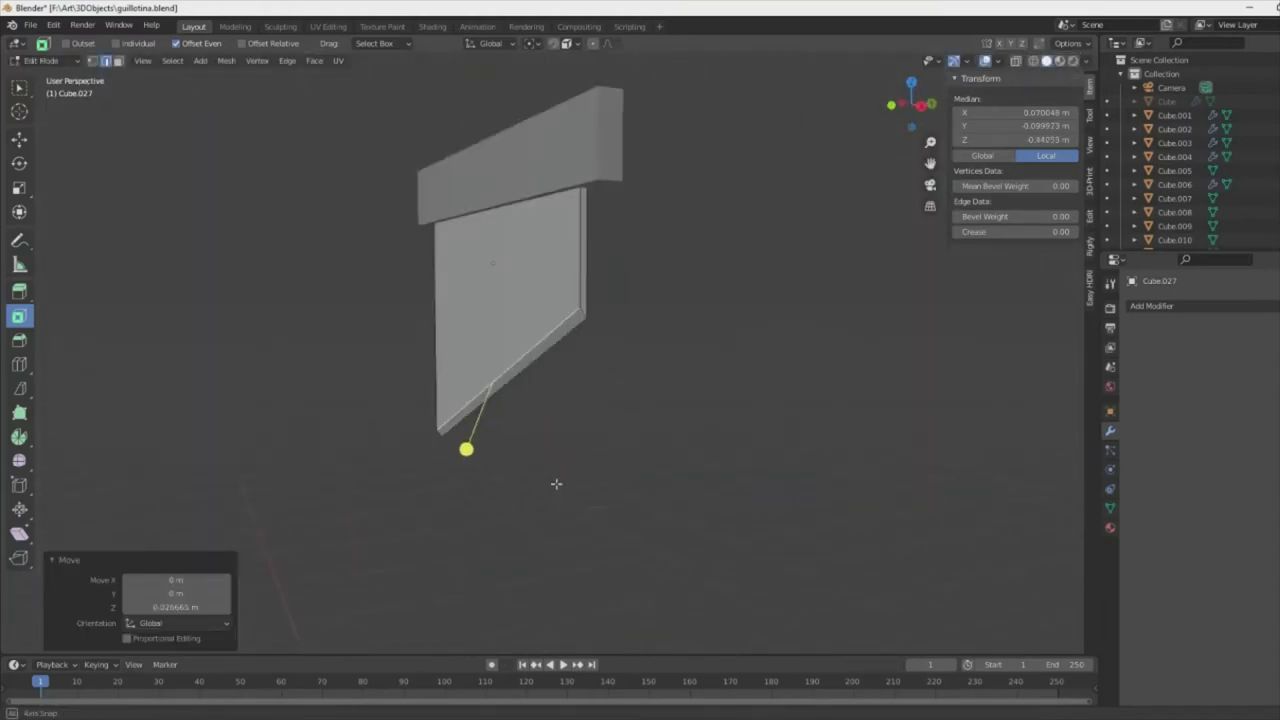
key("l")
key("Tab")
- In front view, nudge the blade sideways to centre it between the uprights, then frame the main frame
middle_click_drag(535, 342, 650, 417)
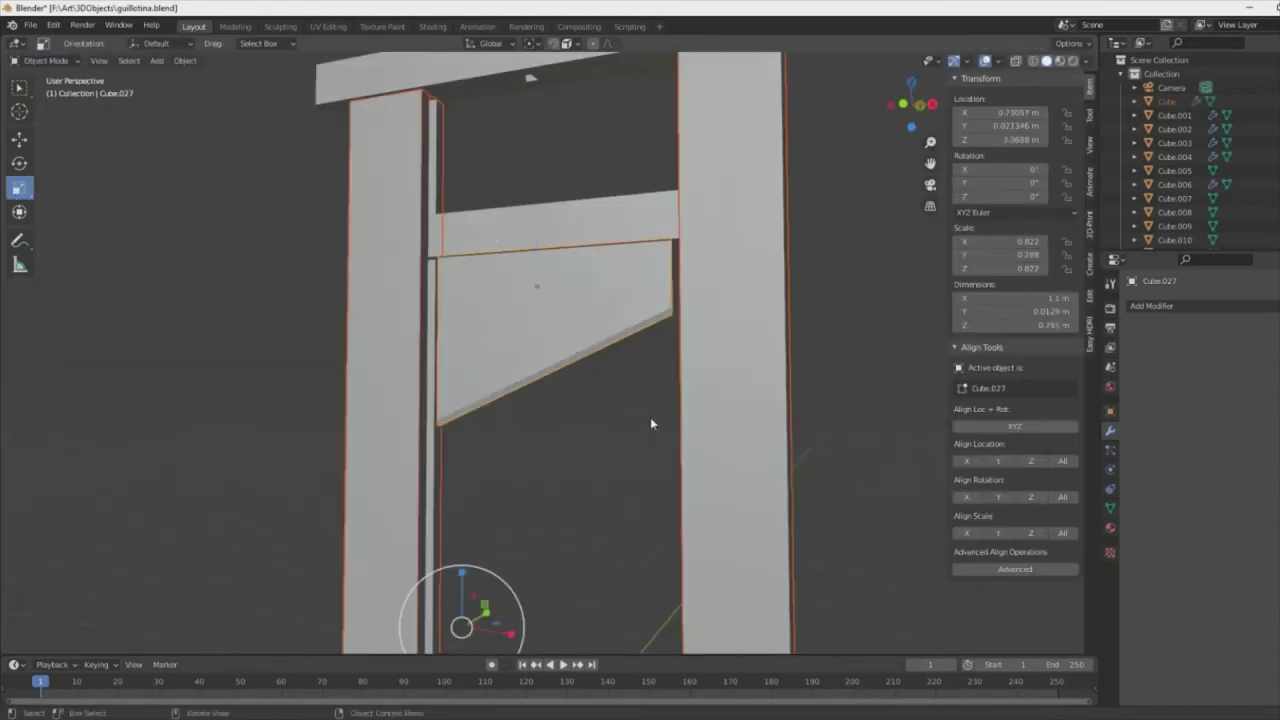
key("KP_1")
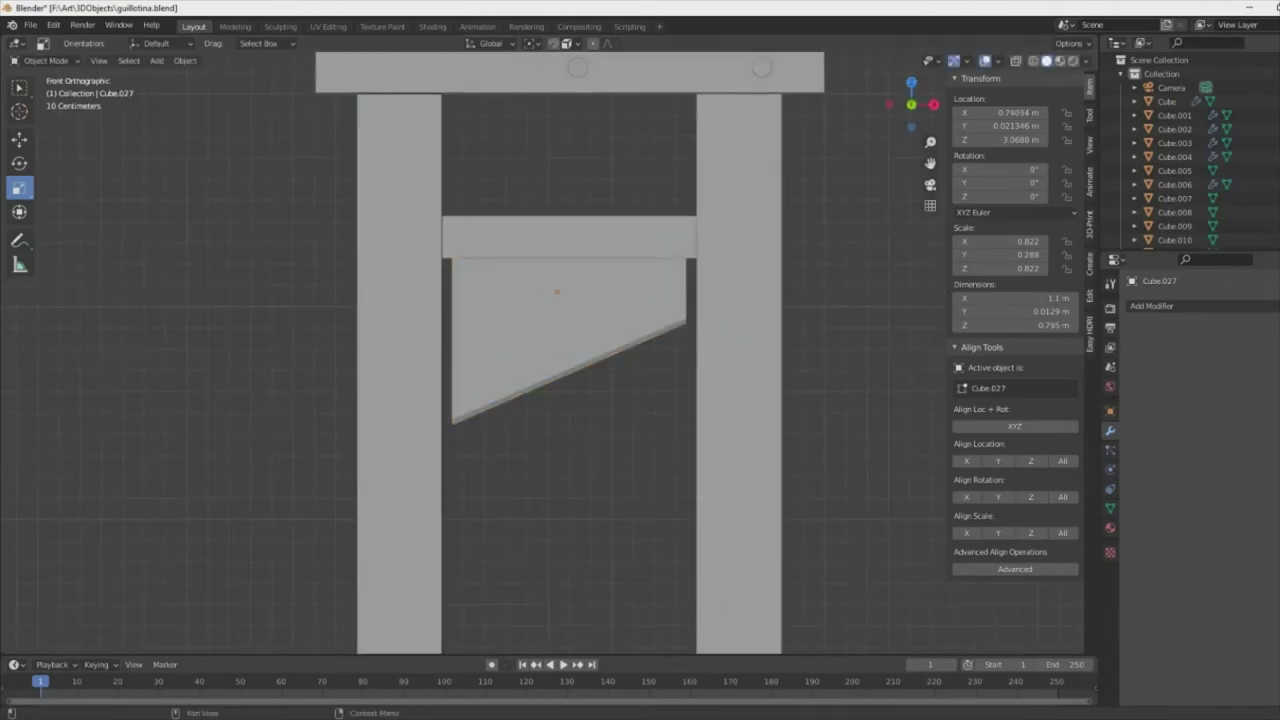
left_click(643, 329)
scroll(680, 370, "down", 5)
middle_click_drag(726, 409, 711, 487)
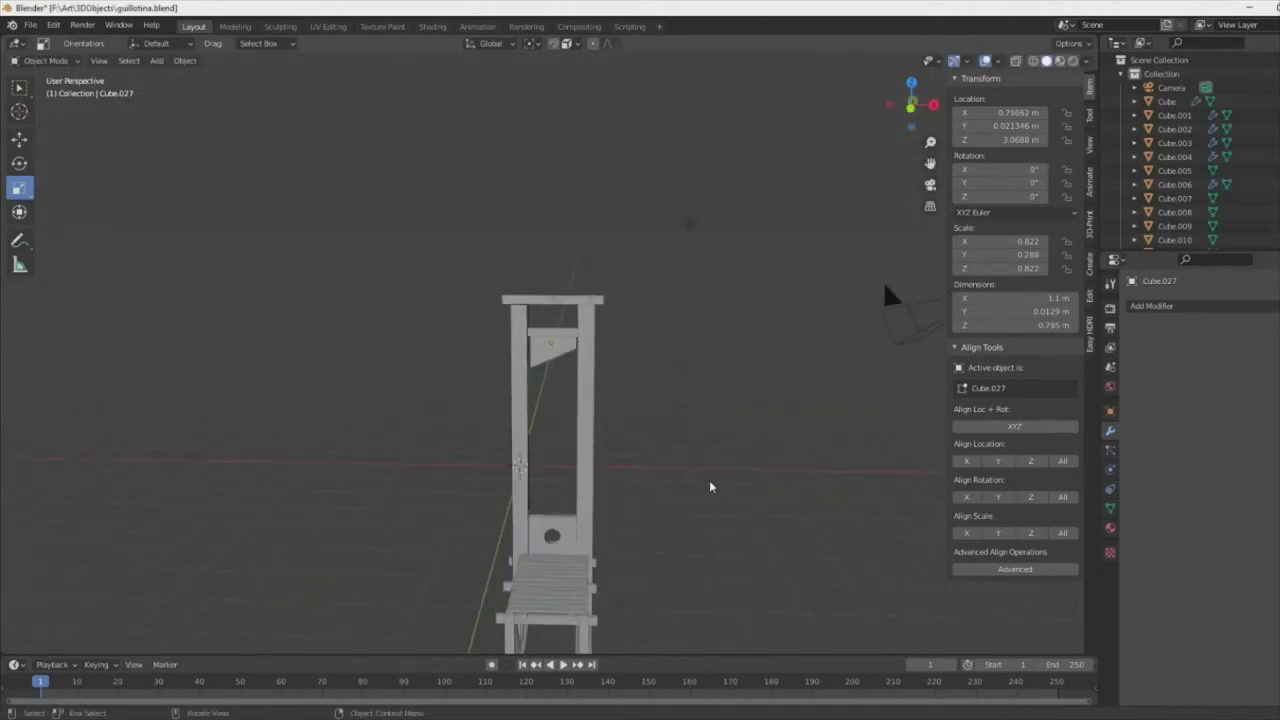
left_click(588, 496)
key("KP_Decimal")
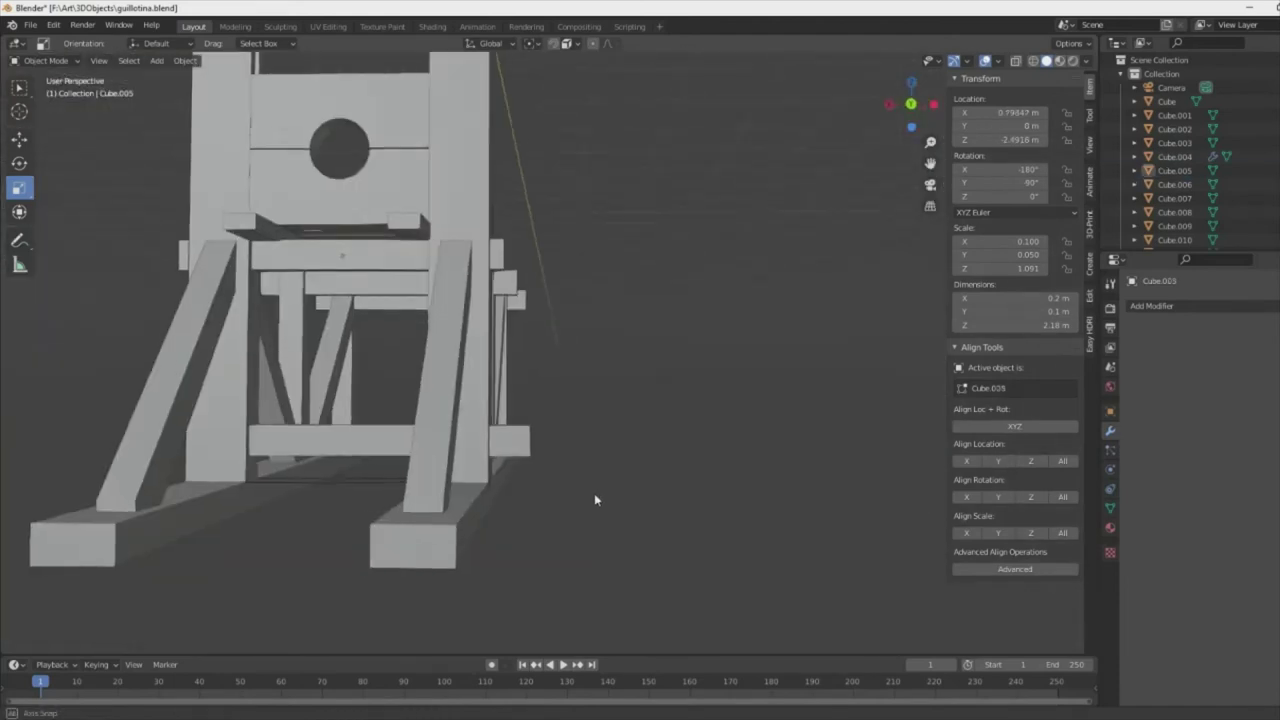
- Place the duplicated post on the platform's support frame
middle_click_drag(594, 493, 486, 293)
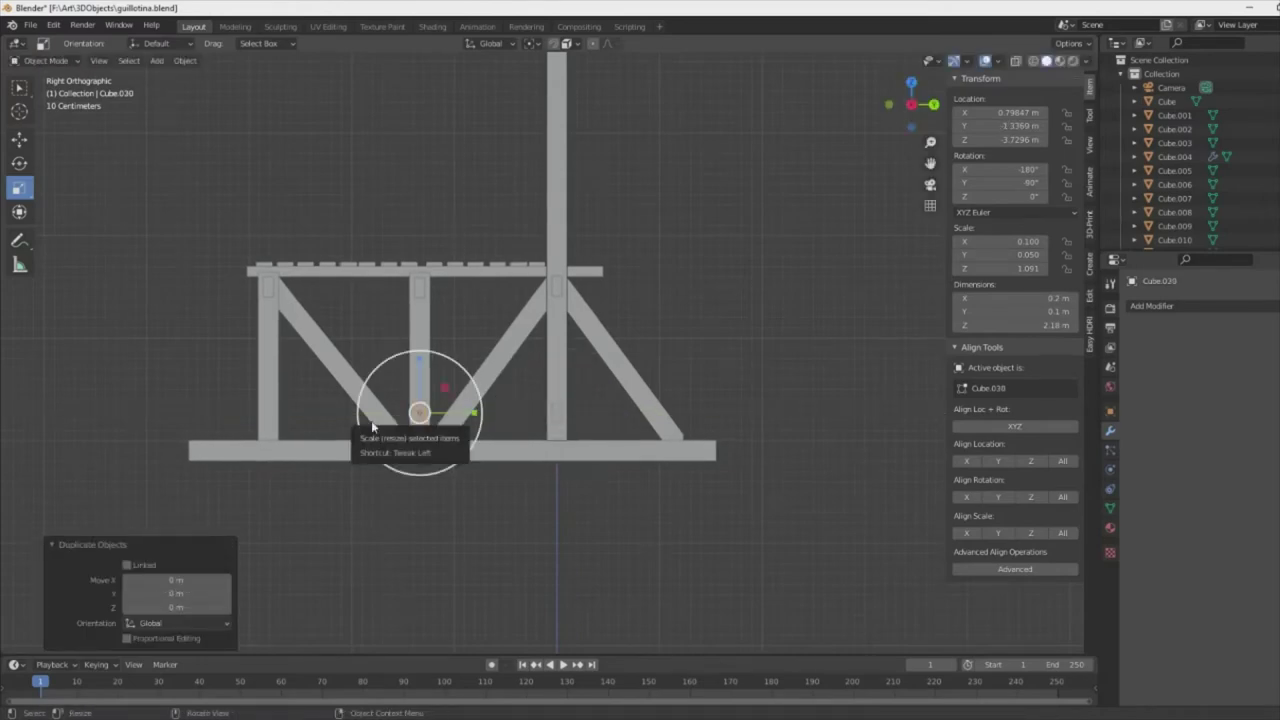
left_click(221, 409)
mouse_move(221, 409)
middle_mouse_down()
mouse_move(810, 471)
mouse_move(600, 457)
middle_mouse_up()
- Shorten the frame's lower beam by scaling it along its length
left_click(600, 457)
key("KP_1")
key("s")
left_click(700, 449)
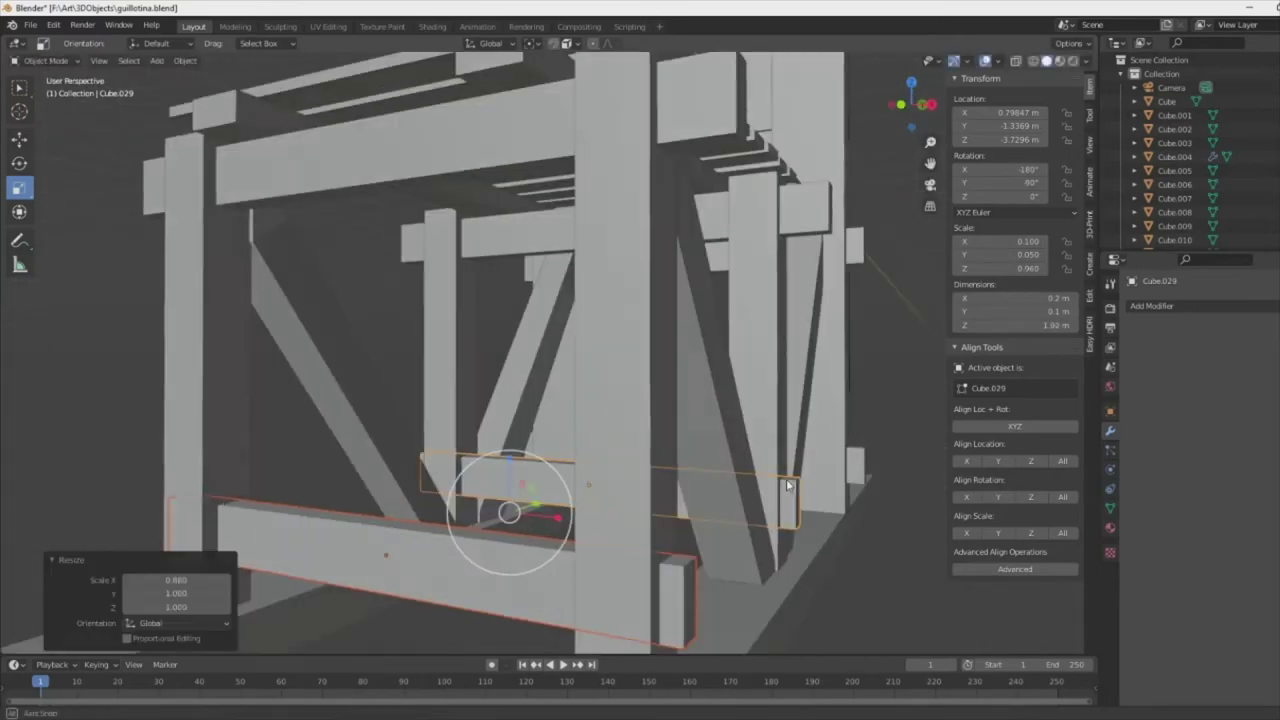
mouse_move(500, 514)
middle_mouse_down()
mouse_move(803, 539)
mouse_move(578, 510)
mouse_move(771, 534)
mouse_move(945, 447)
middle_mouse_up()
left_click(570, 498)
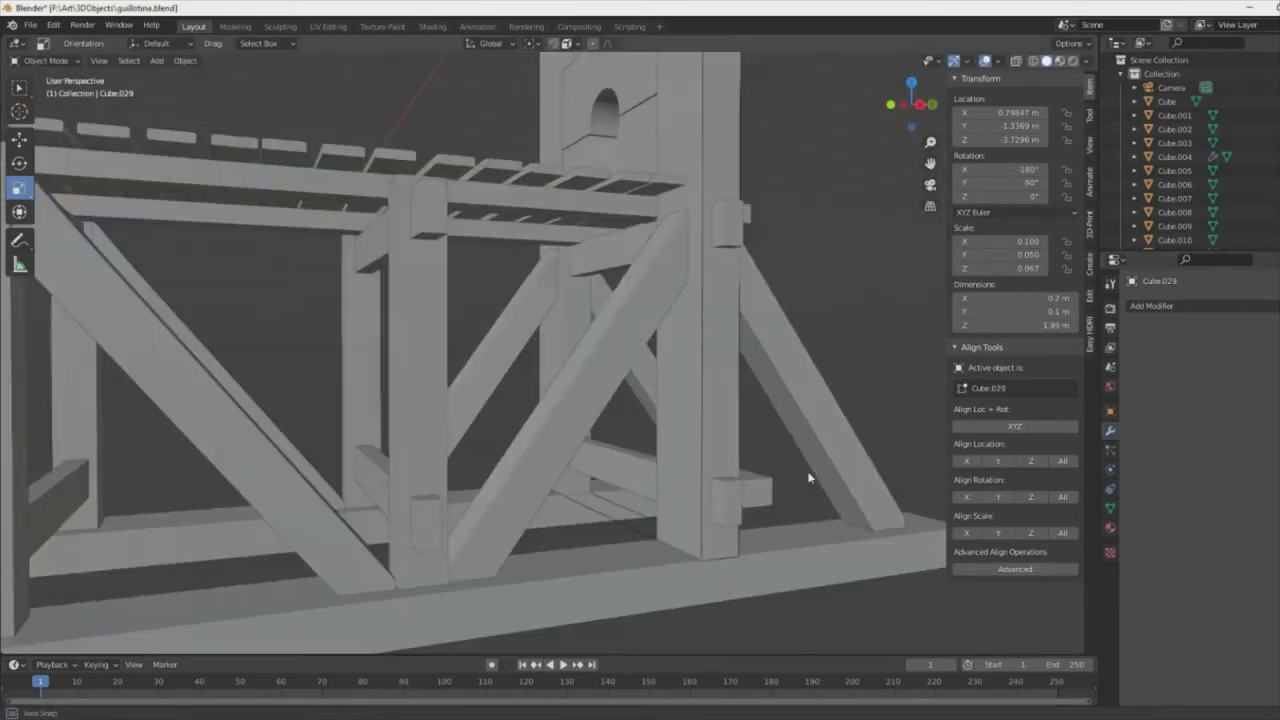
middle_click_drag(808, 477, 548, 459)
- Shrink the new block to 0.44, rotate it, and seat it on the post as the first bracket
left_click(810, 581)
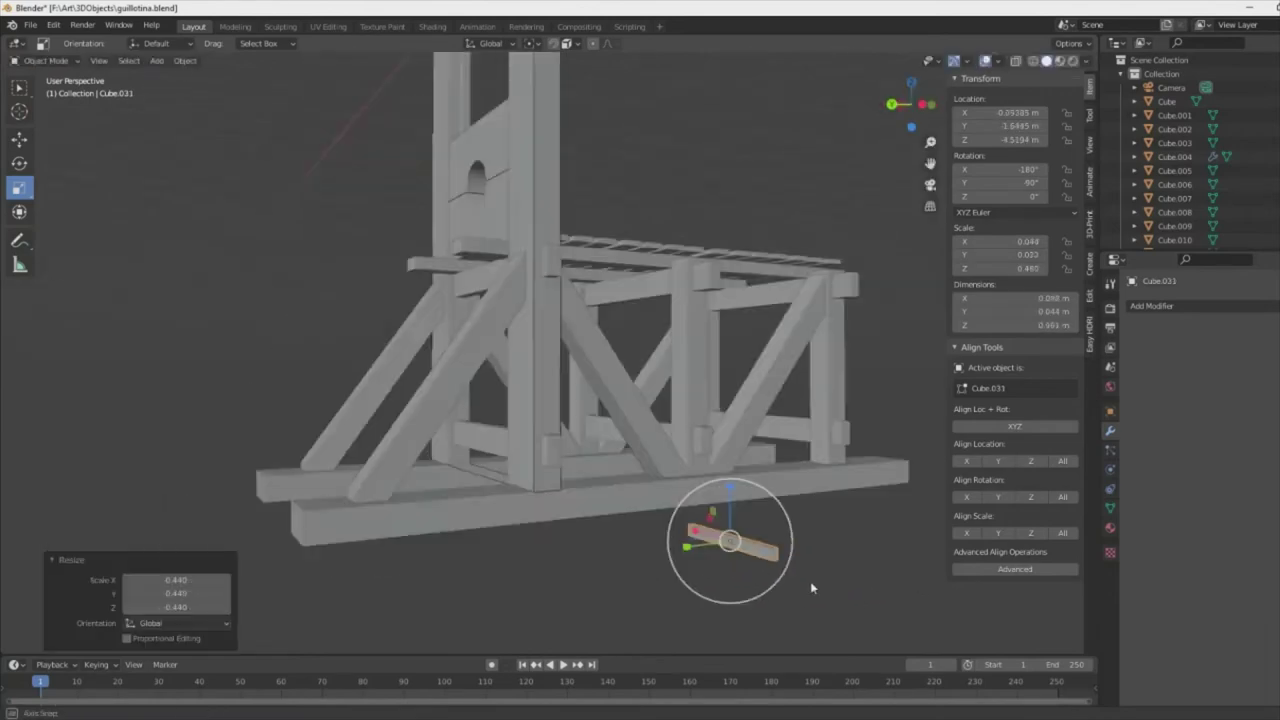
middle_click_drag(810, 581, 552, 488)
scroll(552, 488, "up", 3)
key("shift+space")
key("r")
mouse_move(500, 450)
middle_mouse_down()
mouse_move(600, 420)
mouse_move(550, 440)
mouse_move(591, 450)
middle_mouse_up()
key("g")
left_click(550, 440)
key("KP_3")
key("g")
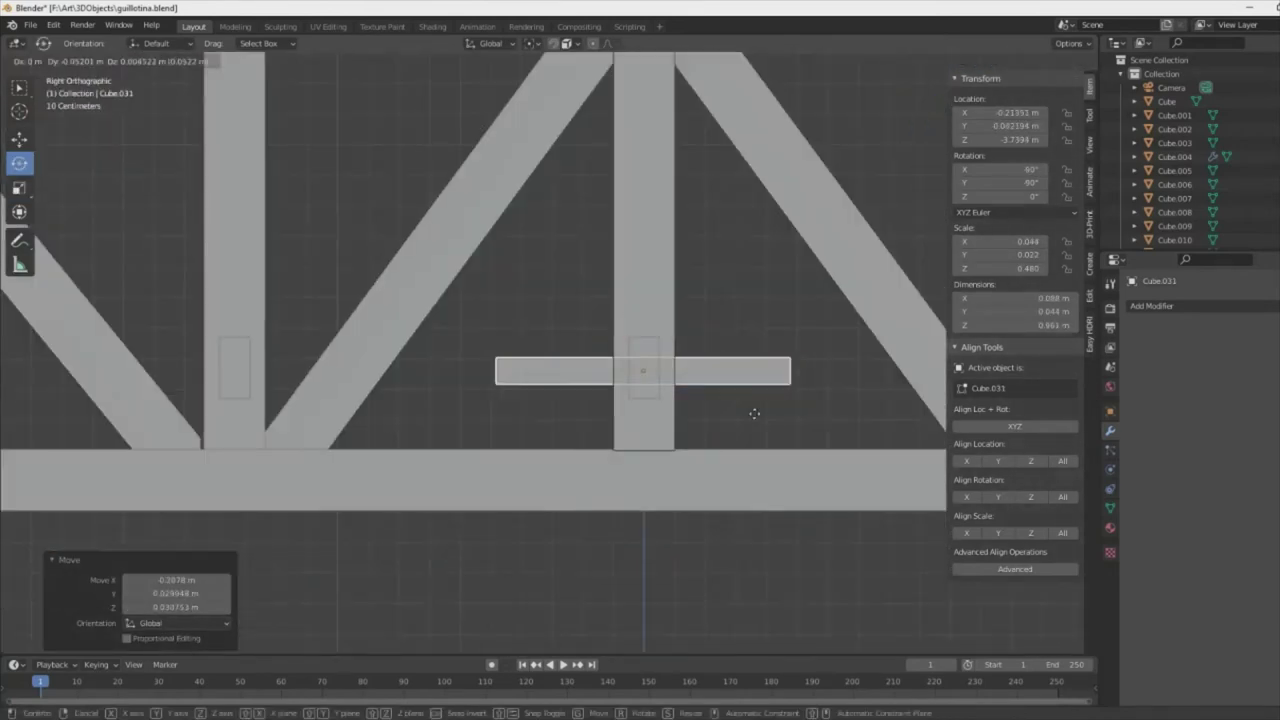
left_click(651, 370)
mouse_move(651, 370)
middle_mouse_down()
mouse_move(584, 401)
mouse_move(590, 410)
middle_mouse_up()
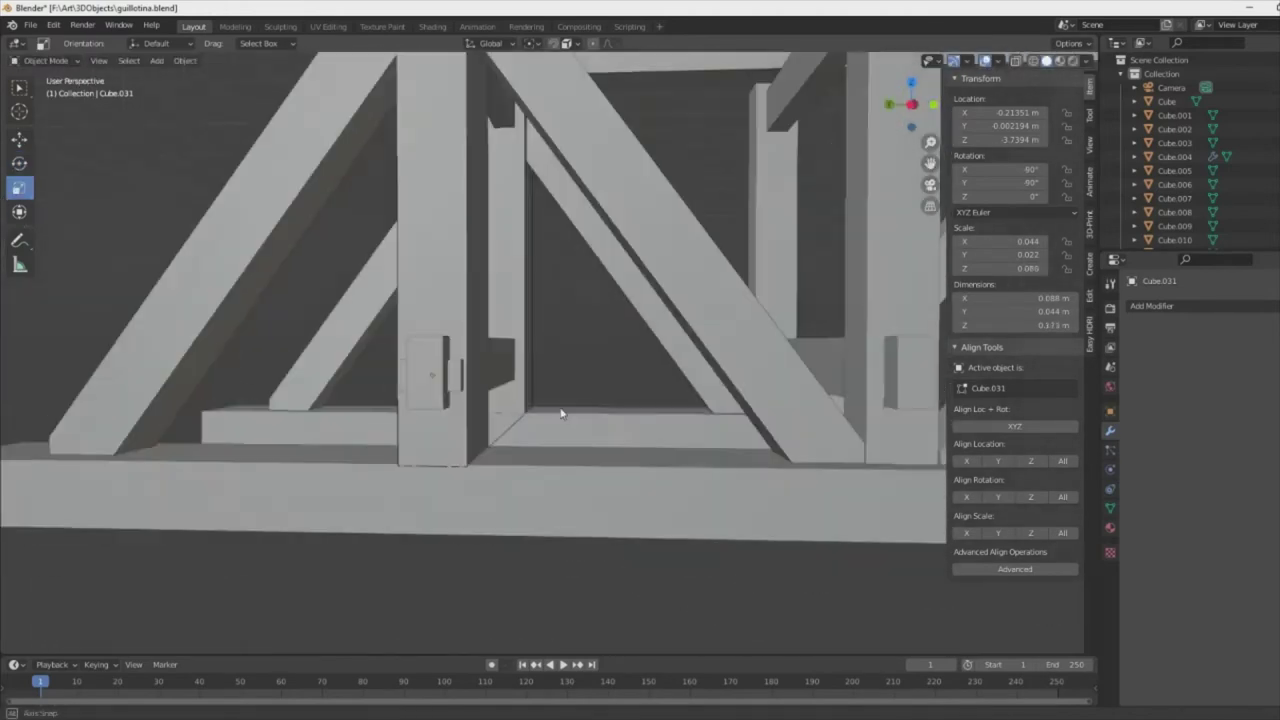
- Duplicate the bracket onto the neighbouring joints, shifting the copy along the beam in Y
key("shift+d")
left_click(664, 356)
key("KP_3")
scroll(665, 356, "up", 2)
left_click(515, 403)
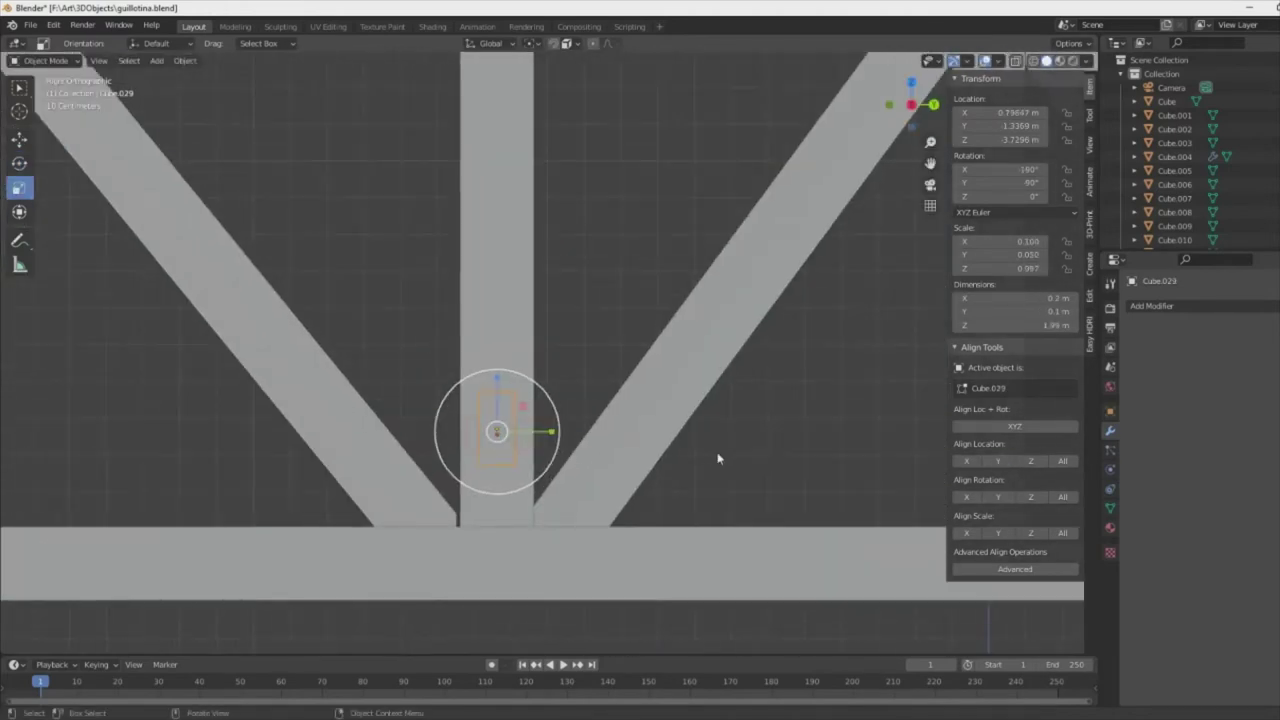
middle_click_drag(717, 458, 623, 419)
key("shift+d")
left_click(829, 394)
mouse_move(663, 463)
middle_mouse_down()
mouse_move(689, 483)
mouse_move(666, 420)
mouse_move(677, 421)
mouse_move(614, 451)
mouse_move(369, 343)
middle_mouse_up()
key("g")
key("y")
left_click(670, 420)
- Move a copy of the bracket straight up in Z to the upper joint
scroll(369, 343, "up", 3)
left_click(266, 390)
scroll(241, 404, "down", 5)
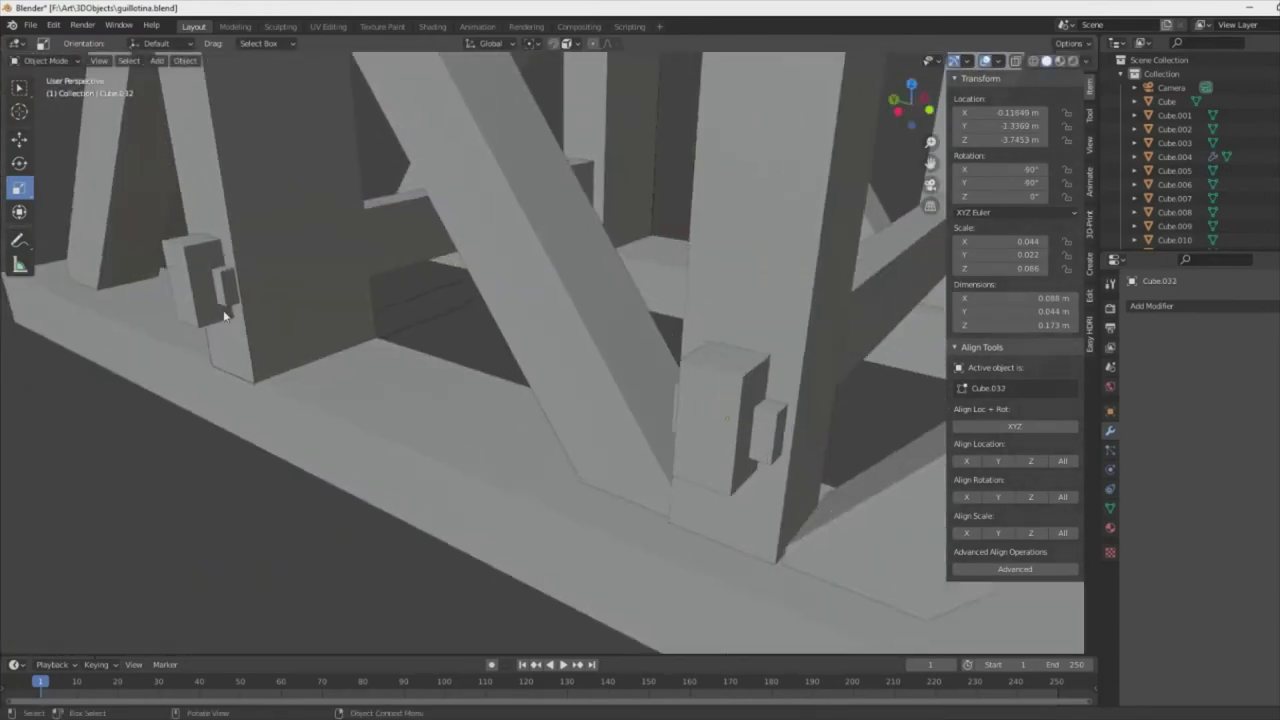
middle_click_drag(241, 404, 635, 370)
left_click(651, 443)
middle_click_drag(651, 443, 745, 441)
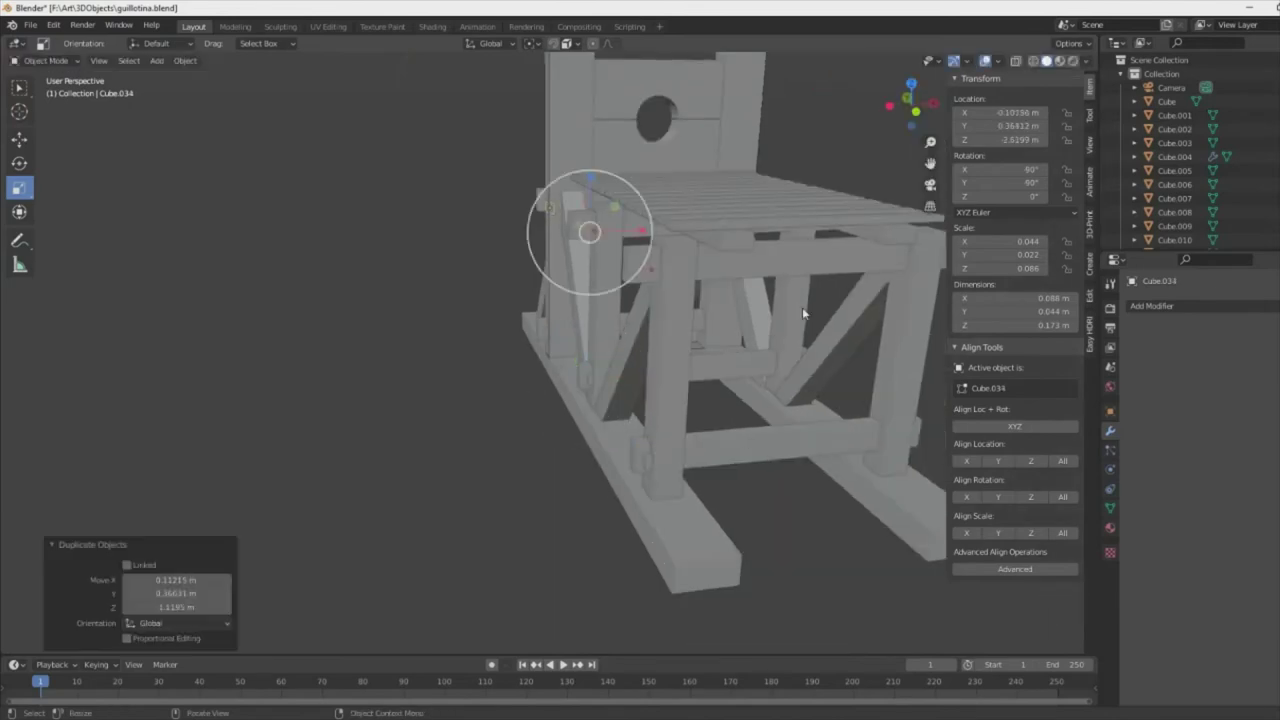
middle_click_drag(802, 307, 748, 364)
key("g")
key("z")
left_click(760, 261)
mouse_move(760, 261)
middle_mouse_down()
mouse_move(575, 226)
mouse_move(387, 162)
middle_mouse_up()
- Mirror this side's brackets across the X axis about the main frame piece and apply them
middle_click_drag(659, 160, 716, 388)
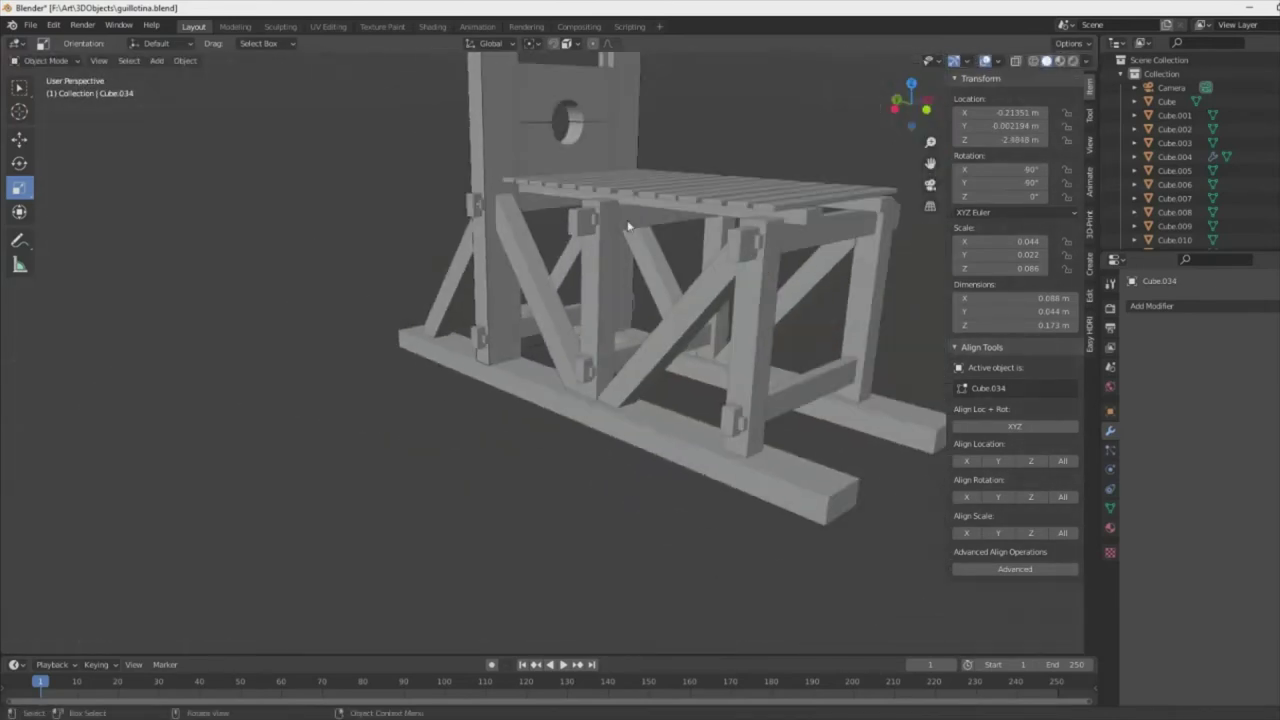
left_click(716, 388)
left_click(519, 236, "shift")
middle_click_drag(519, 236, 744, 397)
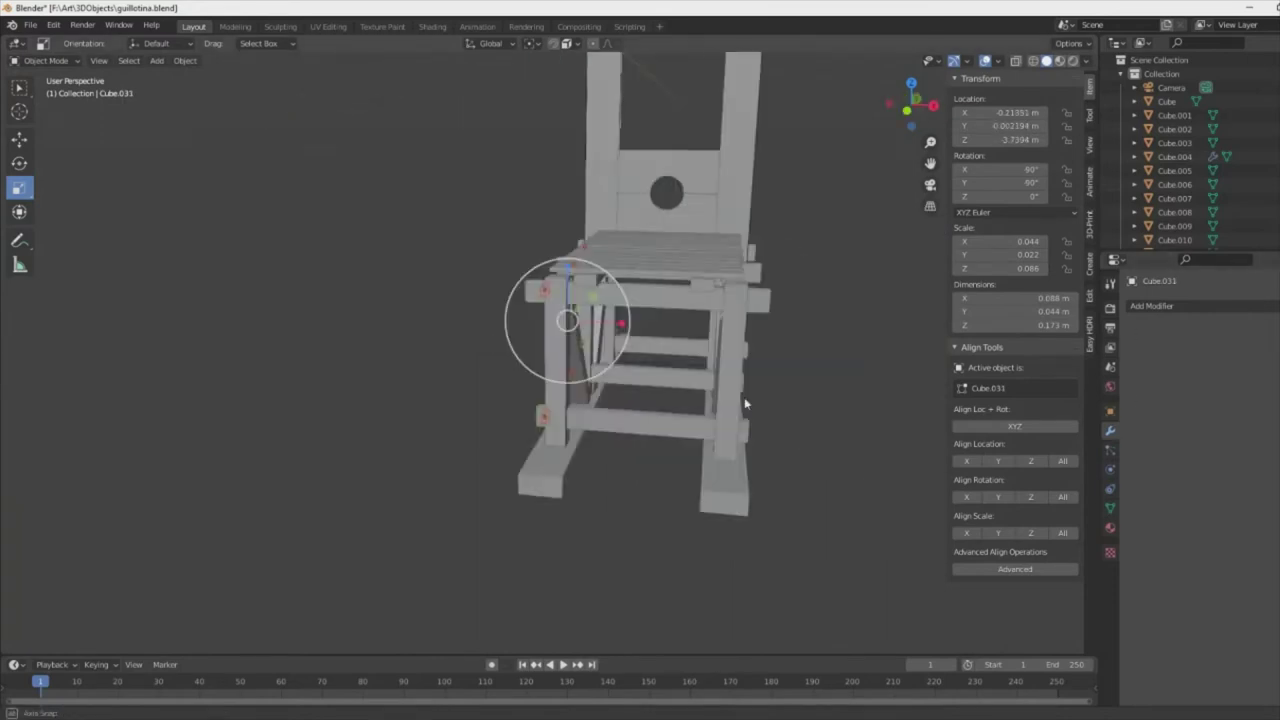
left_click(185, 60)
left_click(367, 126)
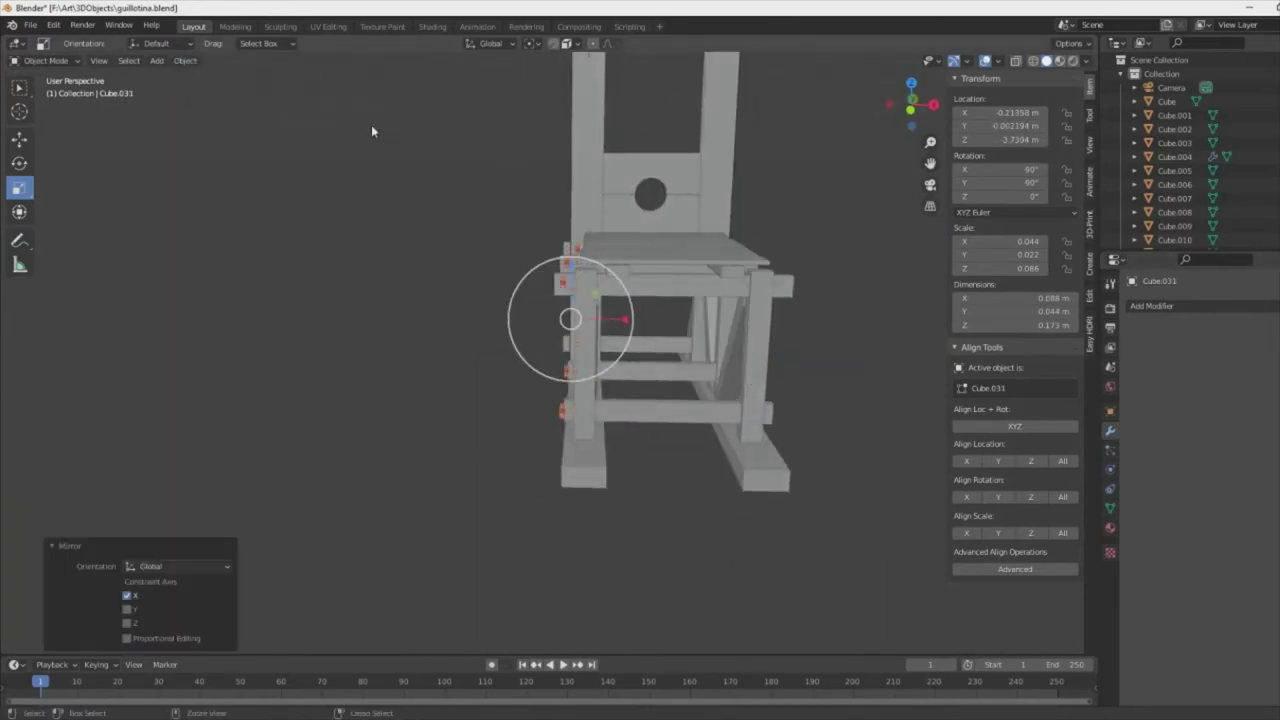
left_click(680, 283)
middle_click_drag(680, 283, 780, 377)
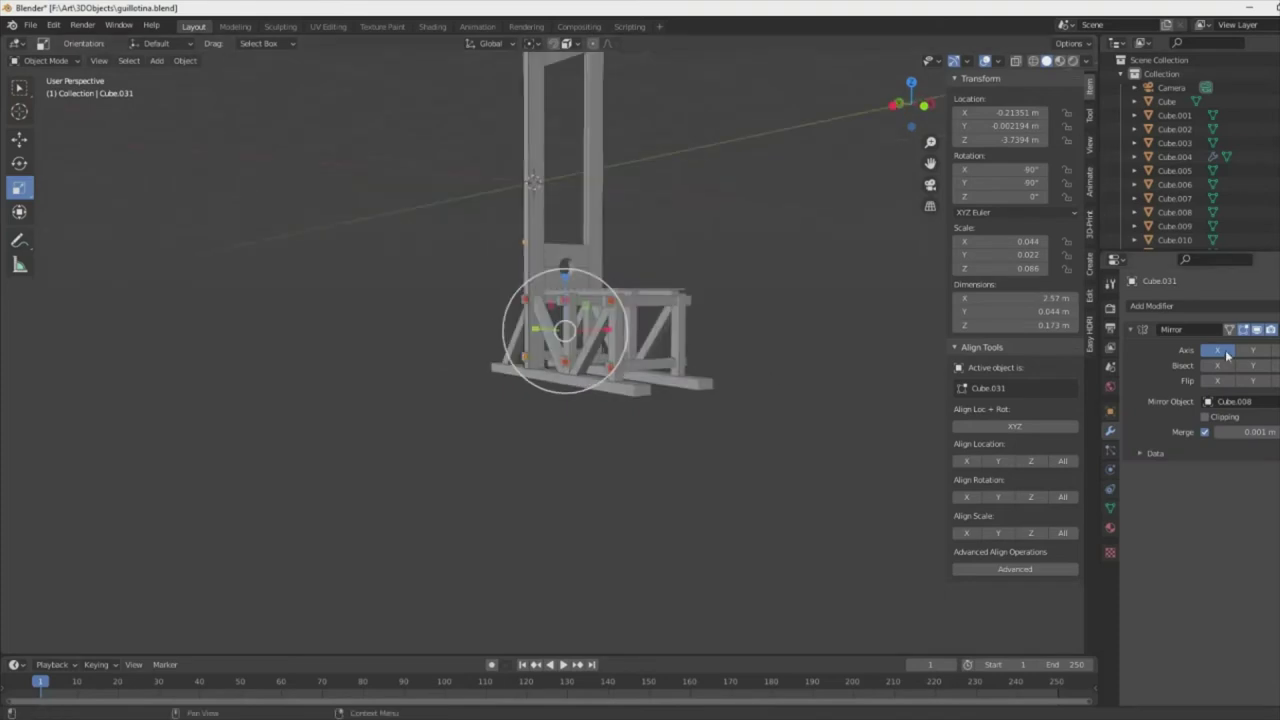
key("ctrl+a")
scroll(812, 437, "up", 5)
scroll(480, 193, "down", 5)
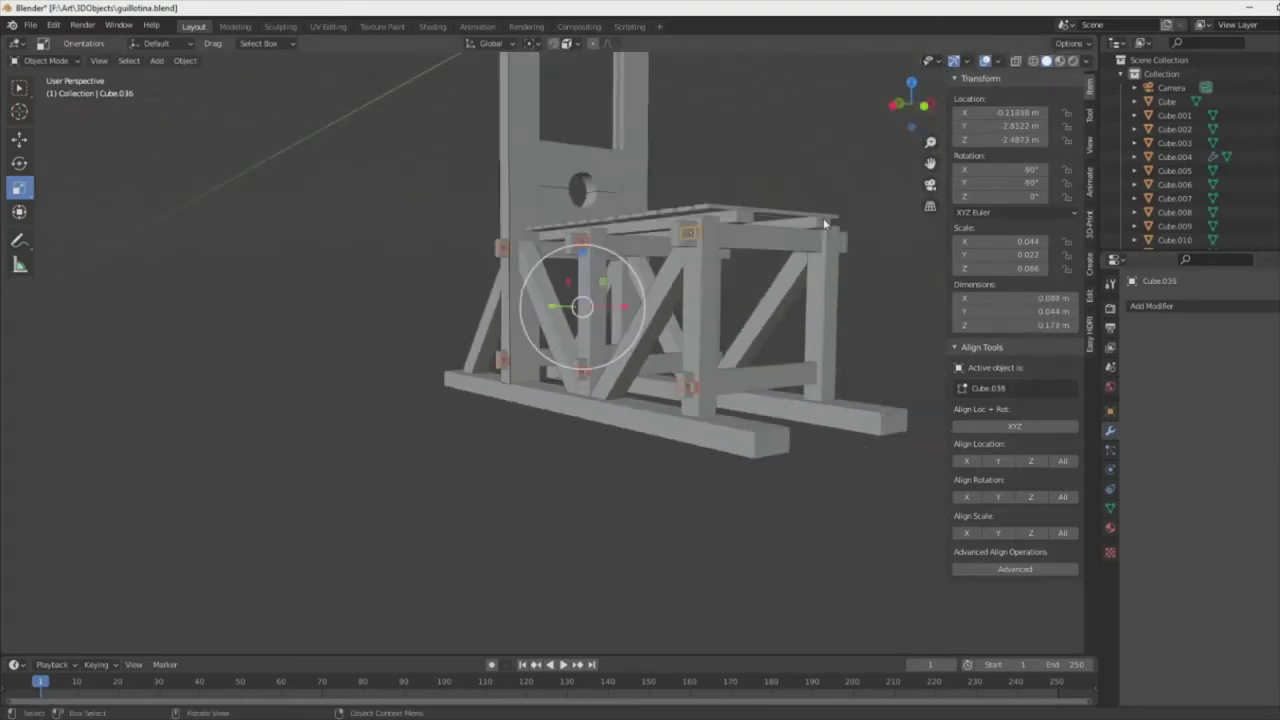
- Duplicate a bracket, flip it to face the other way, and nudge it sideways along X
key("KP_1")
key("shift+d")
left_click(187, 60)
mouse_move(200, 104)
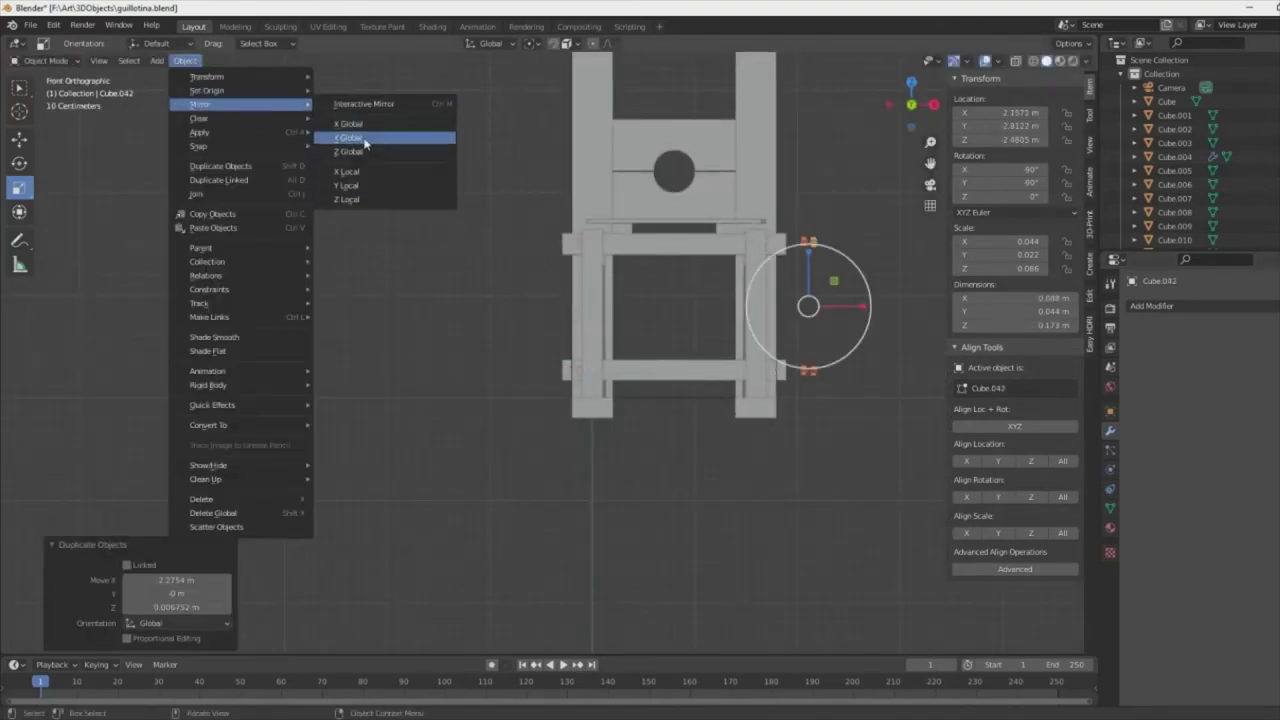
left_click(367, 172)
left_click(813, 323)
mouse_move(813, 323)
middle_mouse_down()
mouse_move(594, 271)
mouse_move(751, 243)
mouse_move(783, 385)
mouse_move(674, 400)
mouse_move(625, 488)
mouse_move(576, 386)
mouse_move(635, 411)
middle_mouse_up()
key("g")
left_click(763, 387)
- Move the bracket along the X axis into its final position
key("g")
key("x")
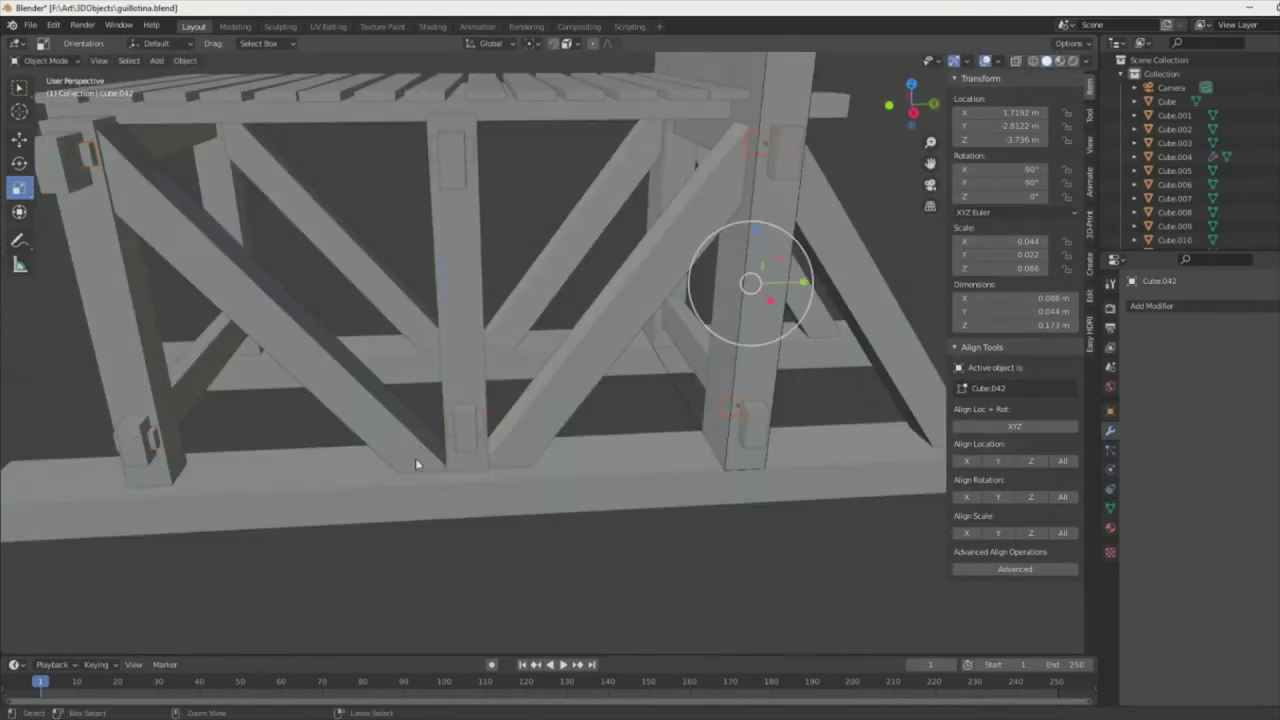
mouse_move(420, 463)
middle_mouse_down()
mouse_move(514, 449)
mouse_move(494, 486)
middle_mouse_up()
left_click(514, 449)
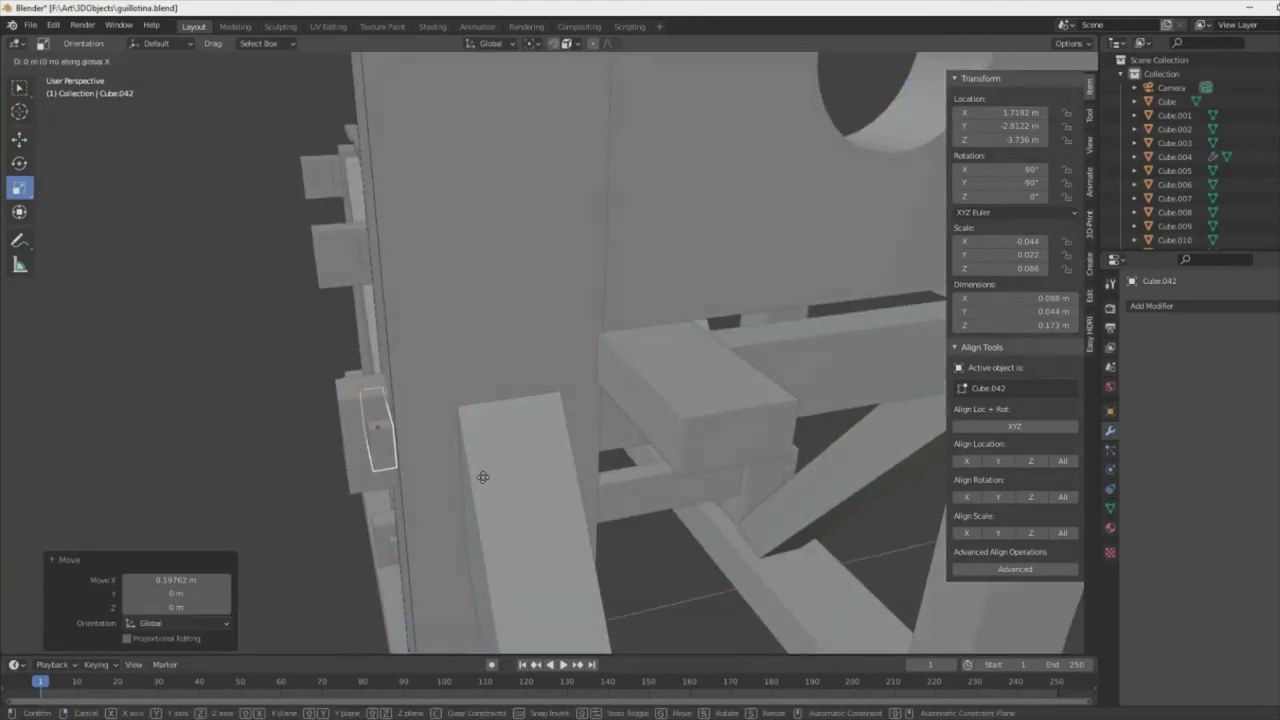
right_click(483, 477)
scroll(537, 512, "down", 5)
scroll(571, 546, "up", 4)
scroll(698, 510, "down", 4)
mouse_move(571, 546)
middle_mouse_down()
mouse_move(698, 510)
mouse_move(778, 350)
mouse_move(646, 514)
mouse_move(652, 449)
middle_mouse_up()
scroll(511, 248, "up", 4)
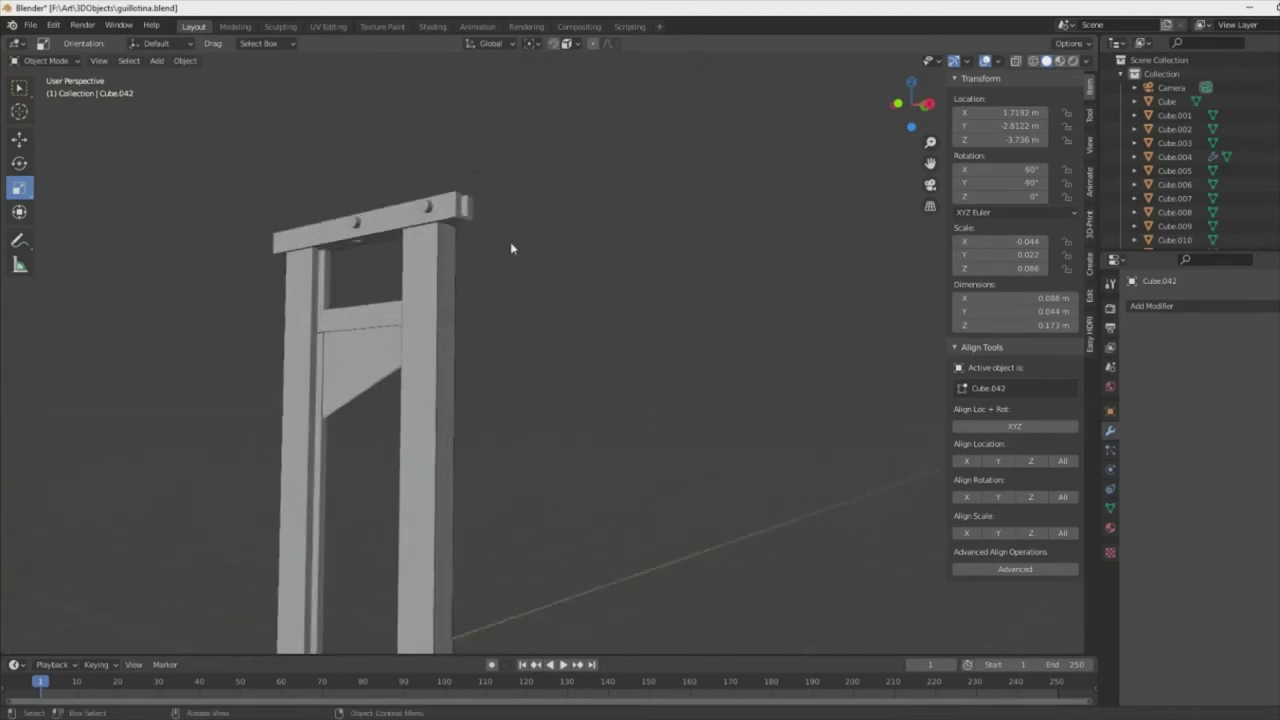
middle_click_drag(511, 248, 392, 496)
- Reposition the crossbar pin along the X axis
left_click(505, 247)
scroll(674, 272, "up", 5)
key("g")
key("x")
left_click(478, 414)
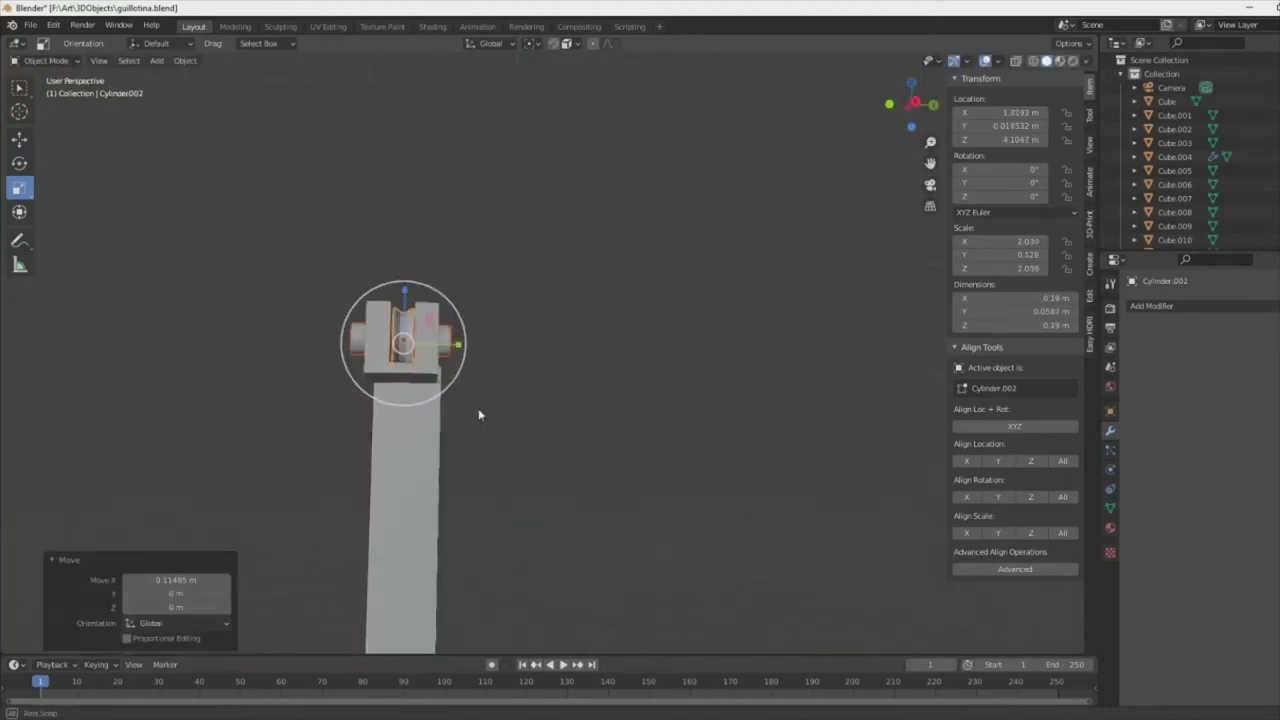
middle_click_drag(478, 414, 440, 380)
- On the top crossbar, slide an edge loop, delete end faces, and bridge loops into a curved slot
left_click(434, 357)
key("Tab")
scroll(434, 357, "up", 3)
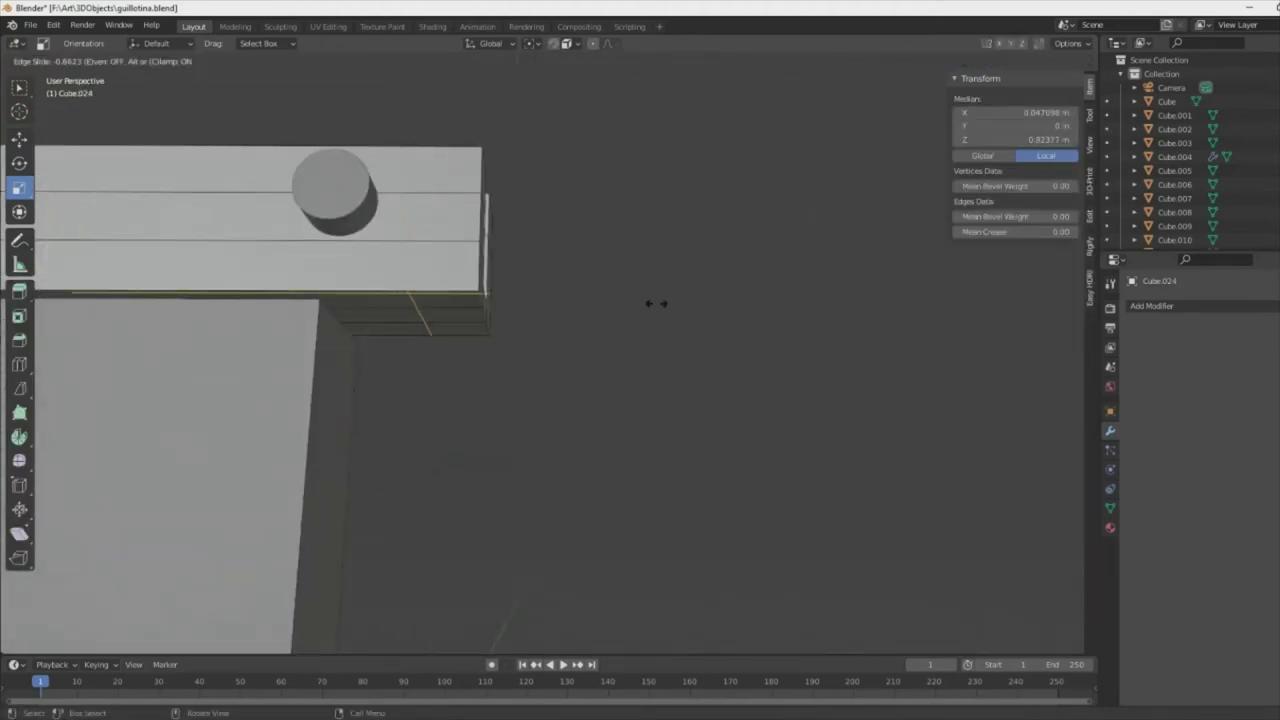
left_click(656, 303)
mouse_move(656, 303)
middle_mouse_down()
mouse_move(463, 357)
mouse_move(336, 310)
middle_mouse_up()
left_click(283, 300)
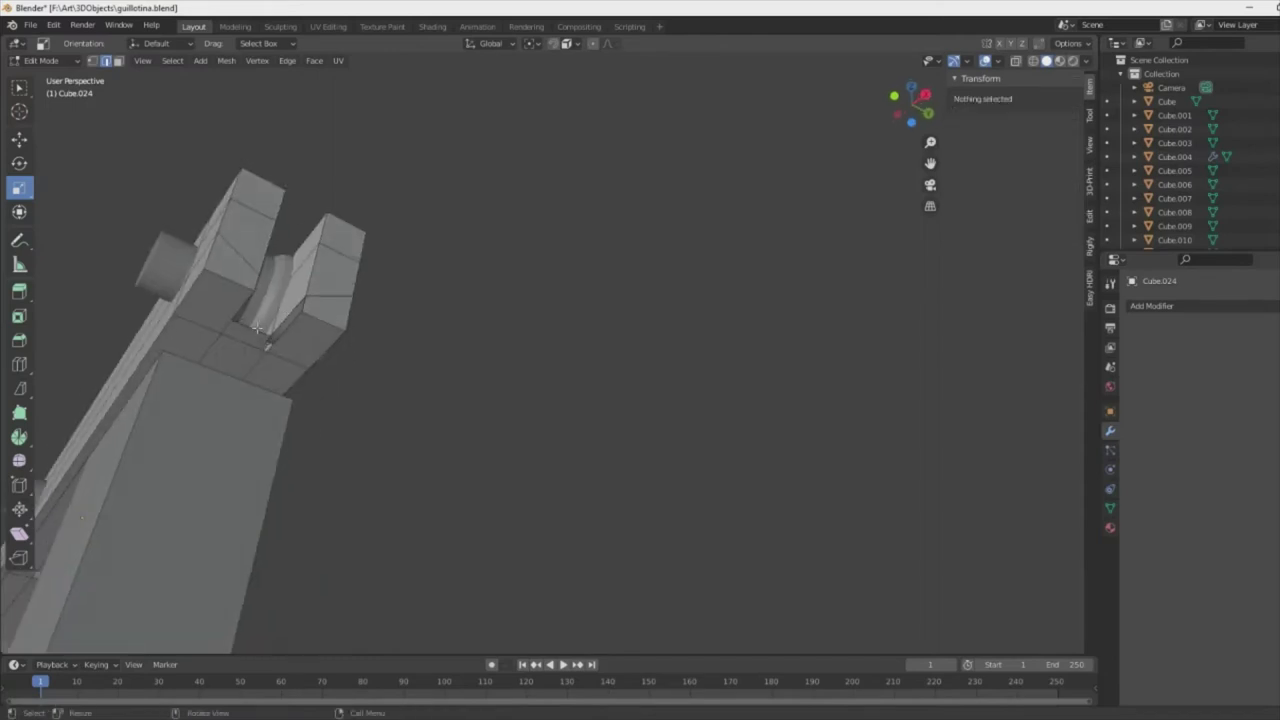
left_click(230, 346)
middle_click_drag(230, 354, 270, 396)
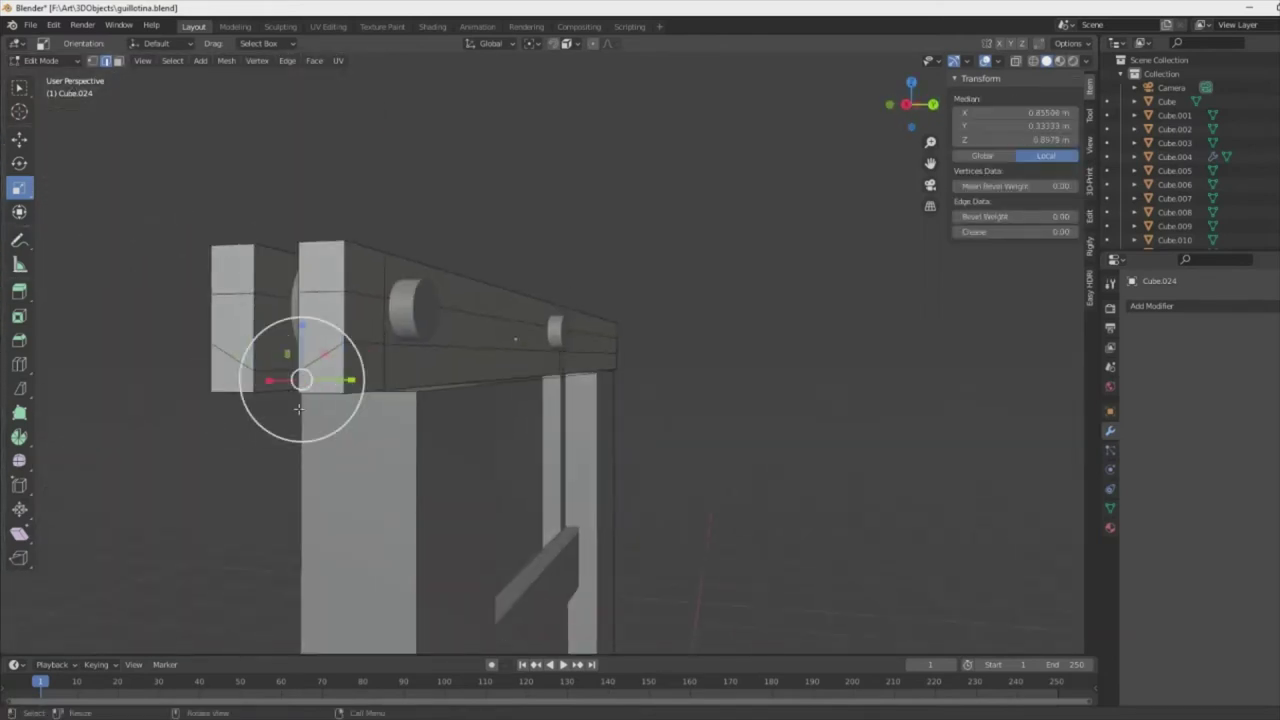
mouse_move(549, 494)
middle_mouse_down()
mouse_move(520, 452)
mouse_move(557, 563)
mouse_move(617, 357)
mouse_move(642, 352)
mouse_move(619, 213)
mouse_move(640, 437)
middle_mouse_up()
key("Tab")
left_click(480, 423)
key("shift+a")
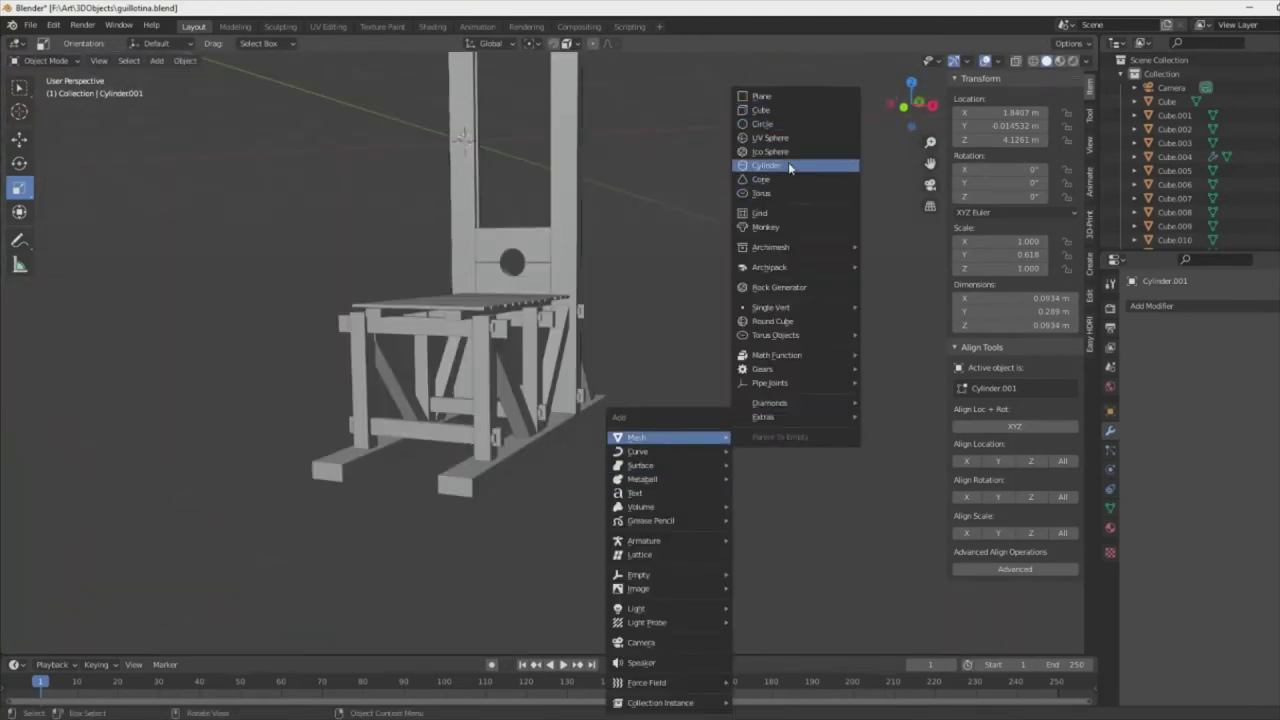
- Add a cylinder peg on the right upright and tilt it about the Y axis
left_click(789, 165)
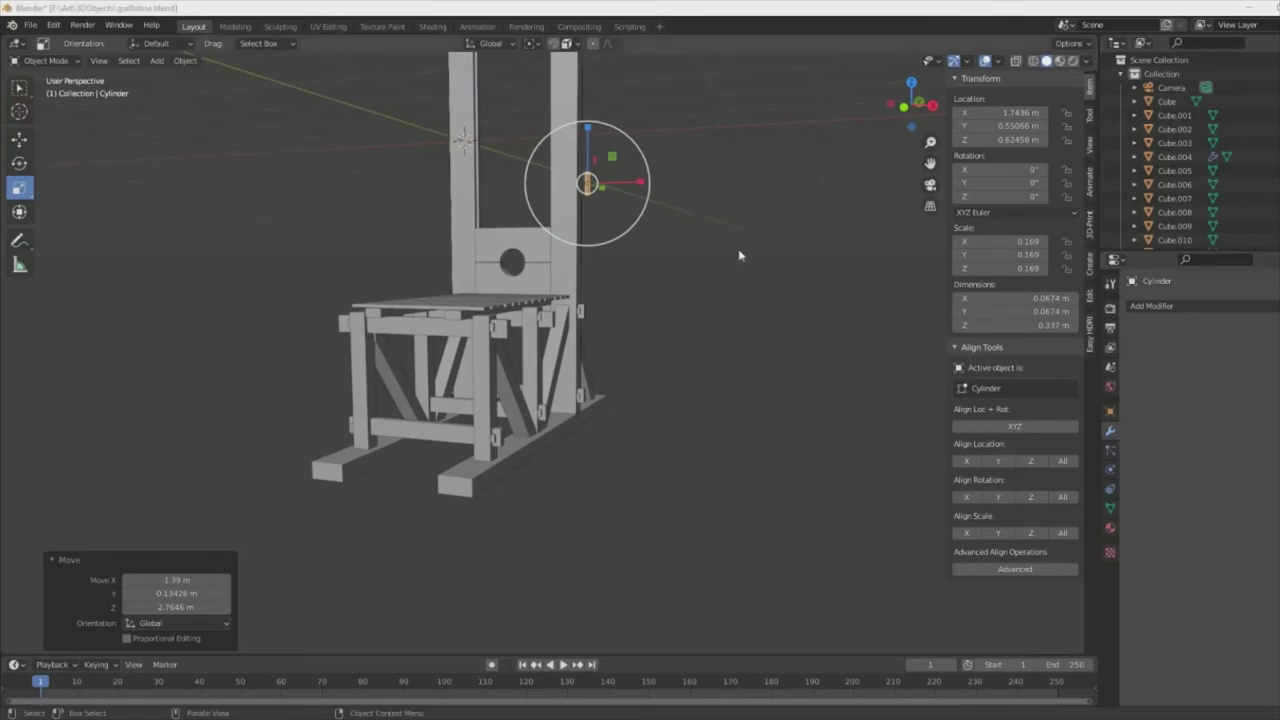
key("KP_Decimal")
left_click(697, 382)
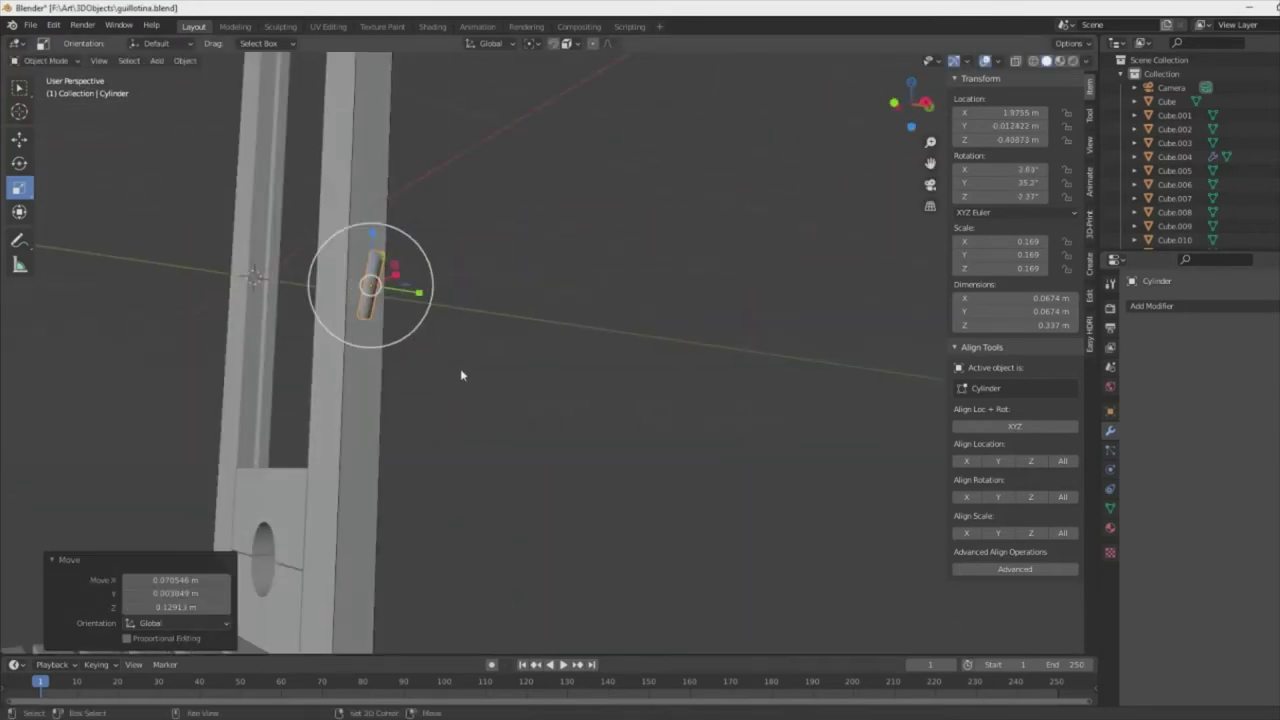
middle_click_drag(460, 368, 113, 165)
left_click_drag(672, 357, 700, 380)
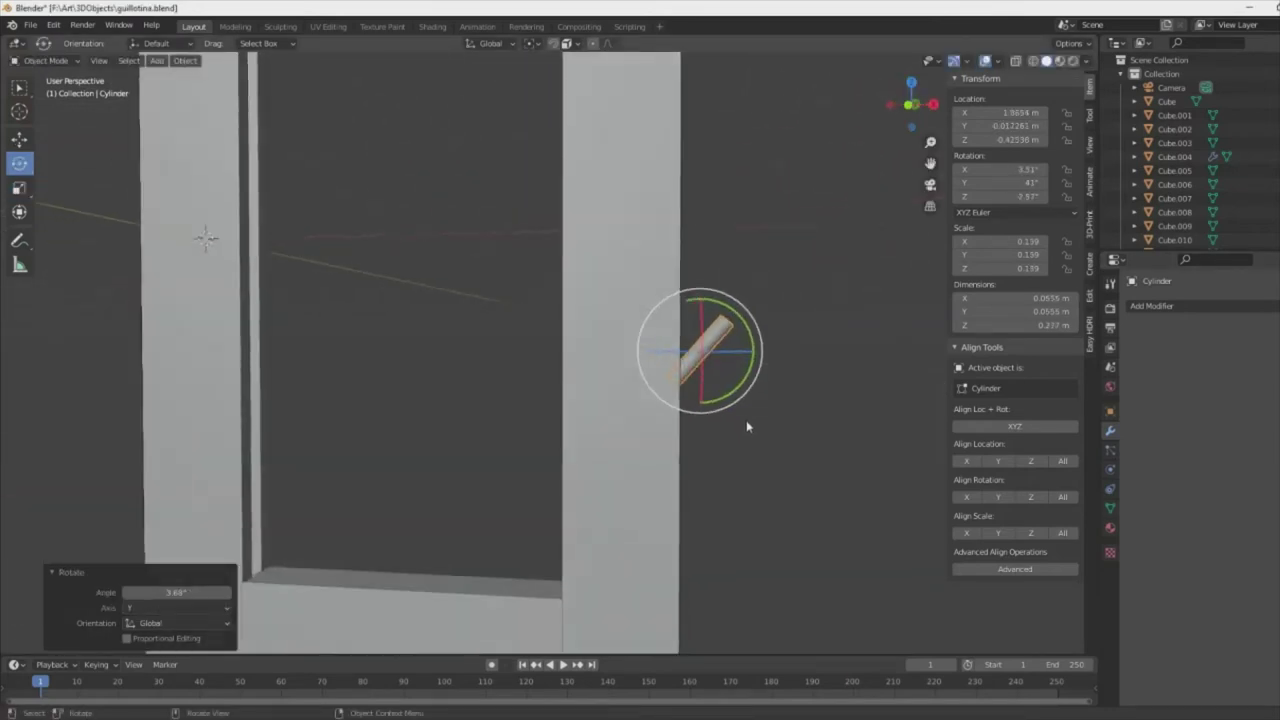
middle_click_drag(700, 380, 768, 485)
scroll(711, 420, "down", 5)
- Apply the peg's scale with Ctrl+A
key("Tab")
scroll(651, 449, "up", 5)
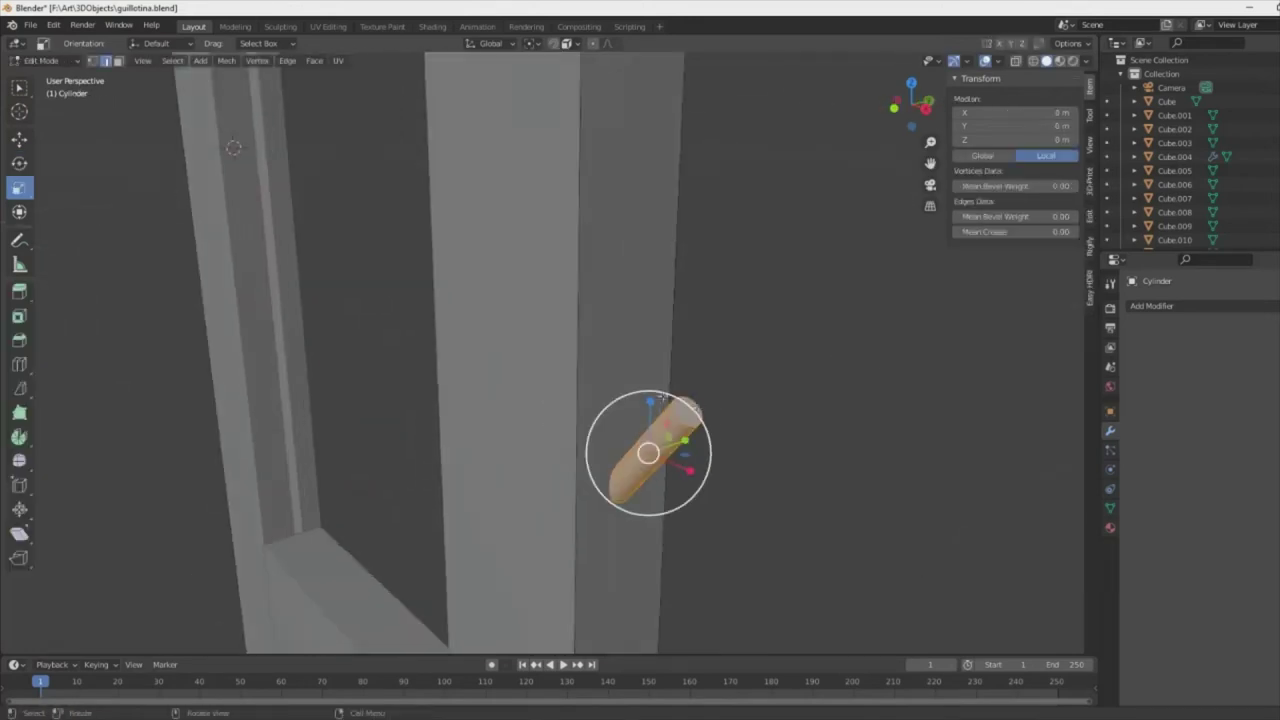
middle_click_drag(651, 449, 879, 325)
key("Tab")
key("ctrl+a")
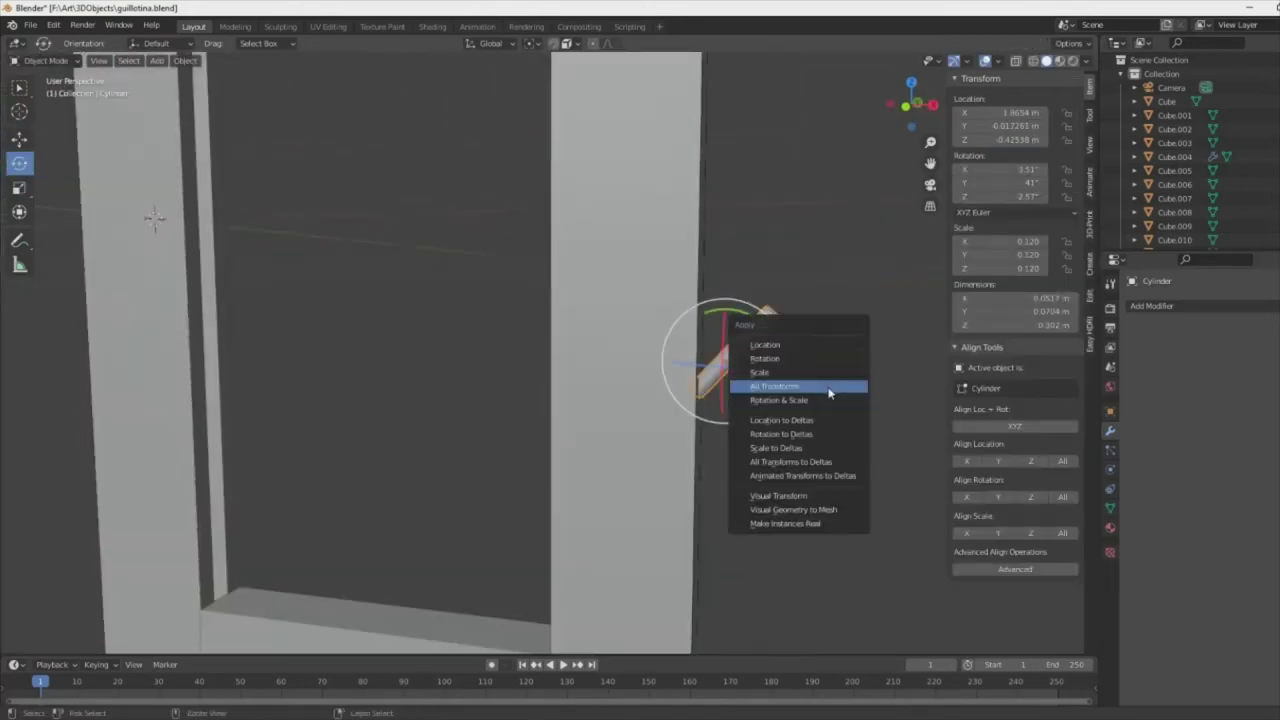
left_click(829, 389)
left_click(700, 340)
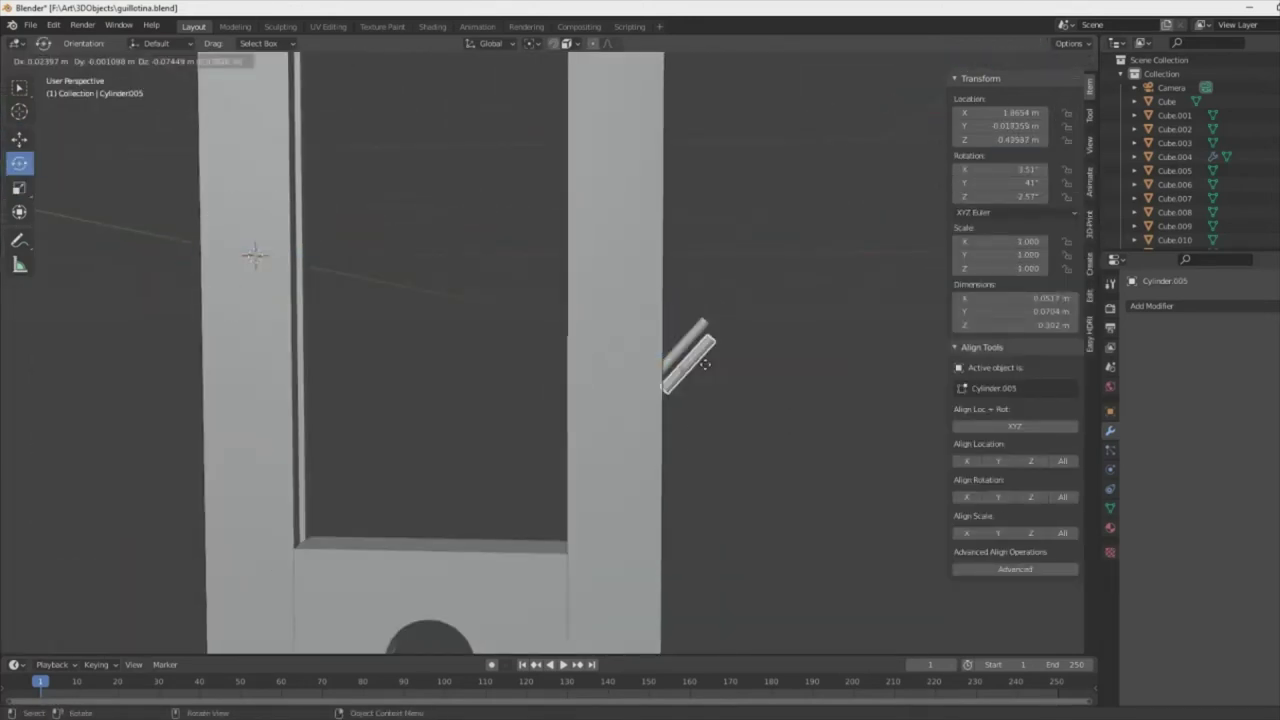
- Duplicate the peg and tilt the upper peg to a different angle
left_click(705, 364)
key("KP_1")
left_click(700, 406)
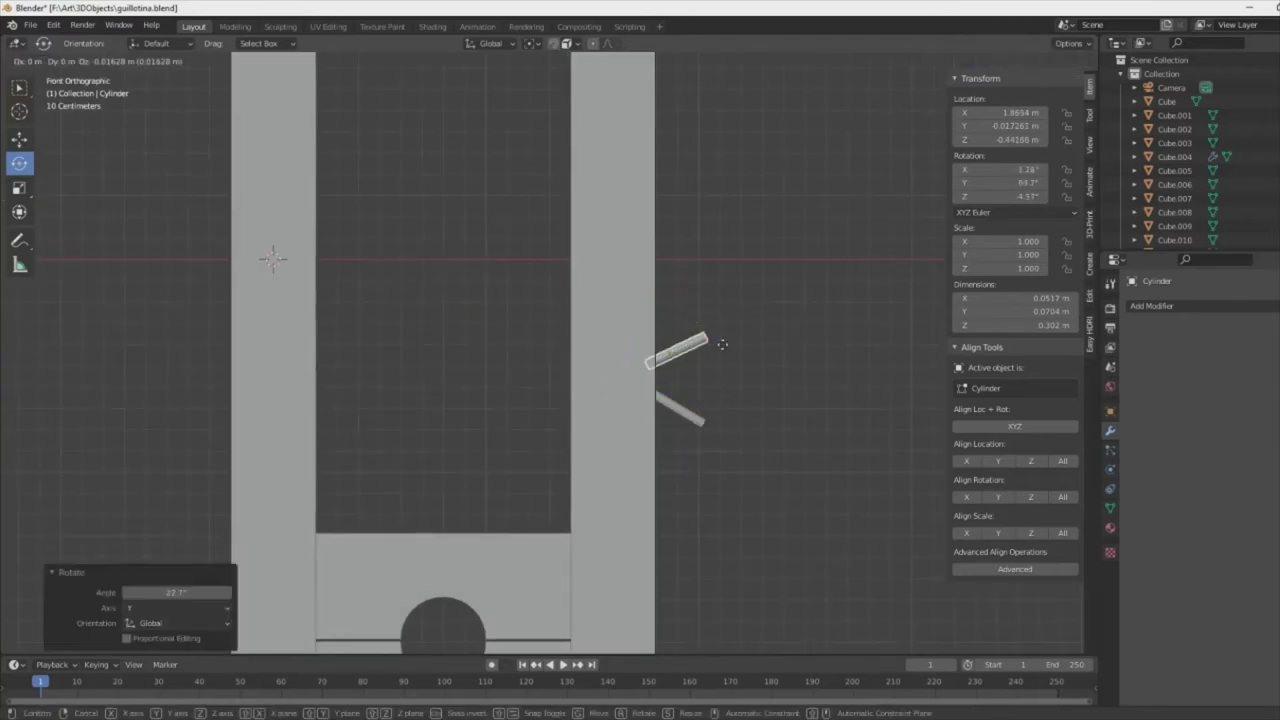
left_click(680, 345)
mouse_move(686, 366)
middle_mouse_down()
mouse_move(697, 380)
mouse_move(730, 340)
middle_mouse_up()
key("KP_1")
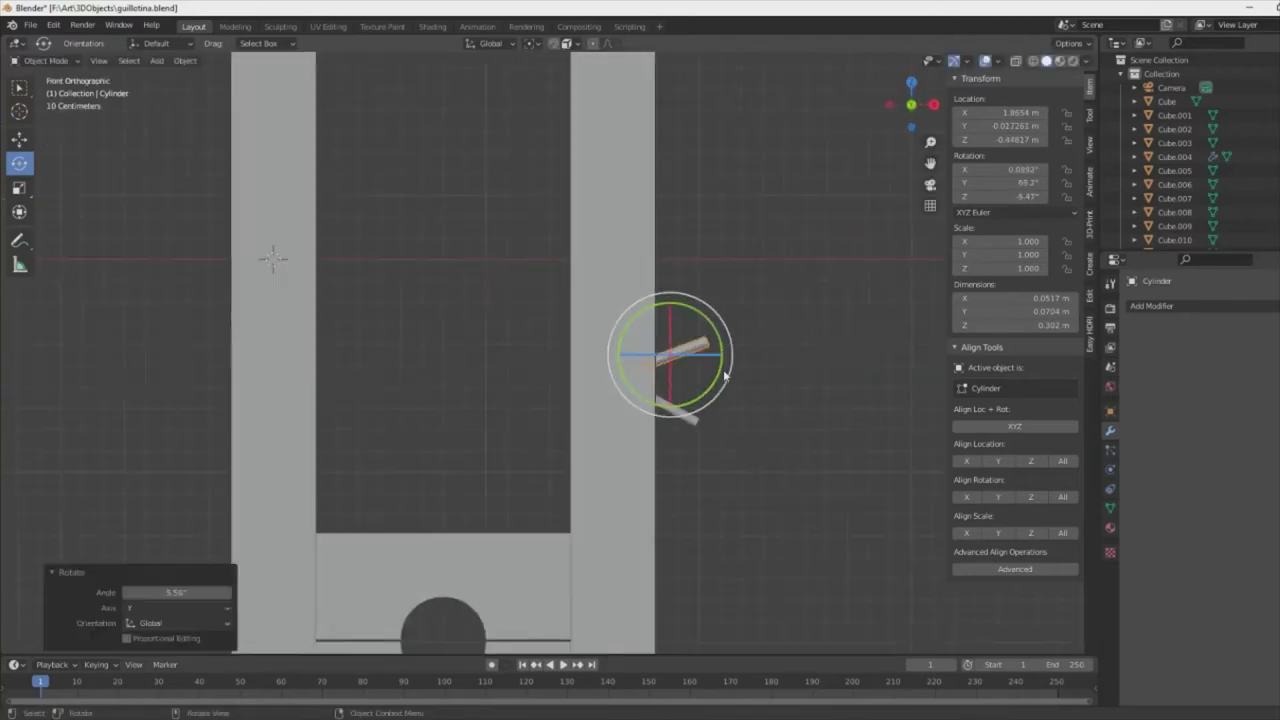
key("shift+d")
- Give both pegs a Mirror modifier with the guillotine post as mirror object
left_click(683, 352)
left_click(1151, 305)
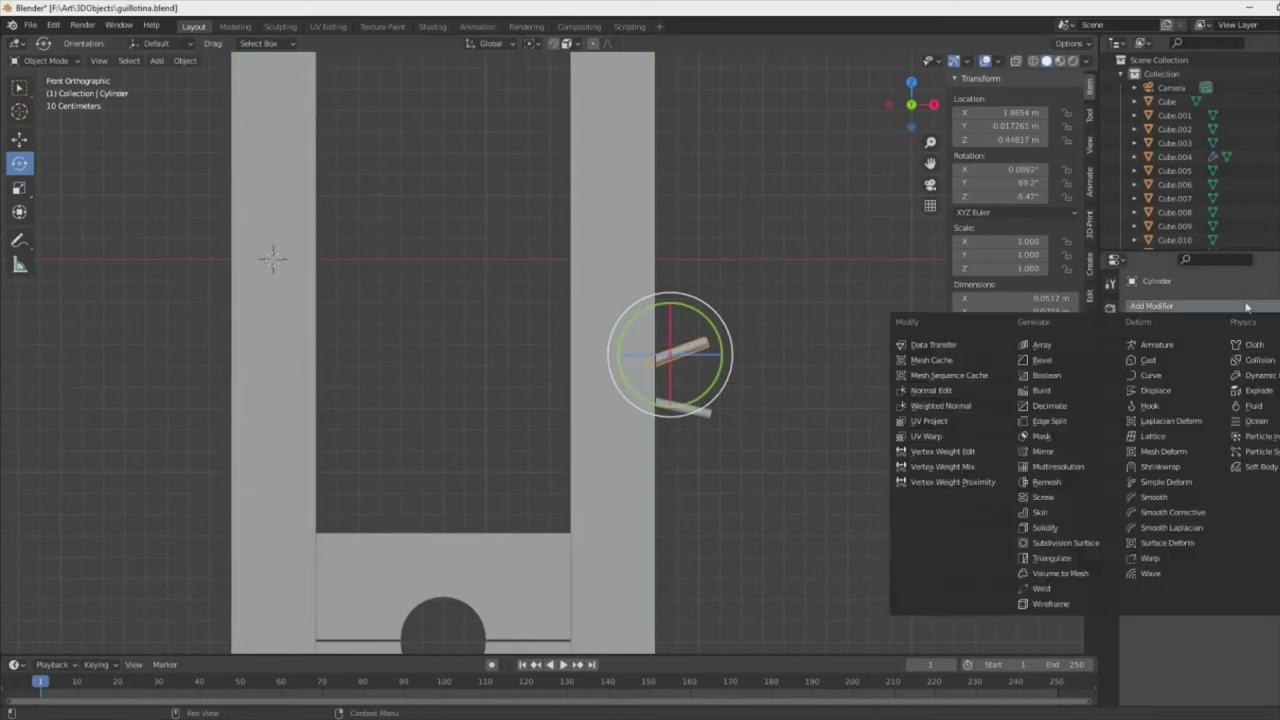
left_click(1040, 425)
left_click(685, 408)
left_click(1151, 305)
left_click(1050, 456)
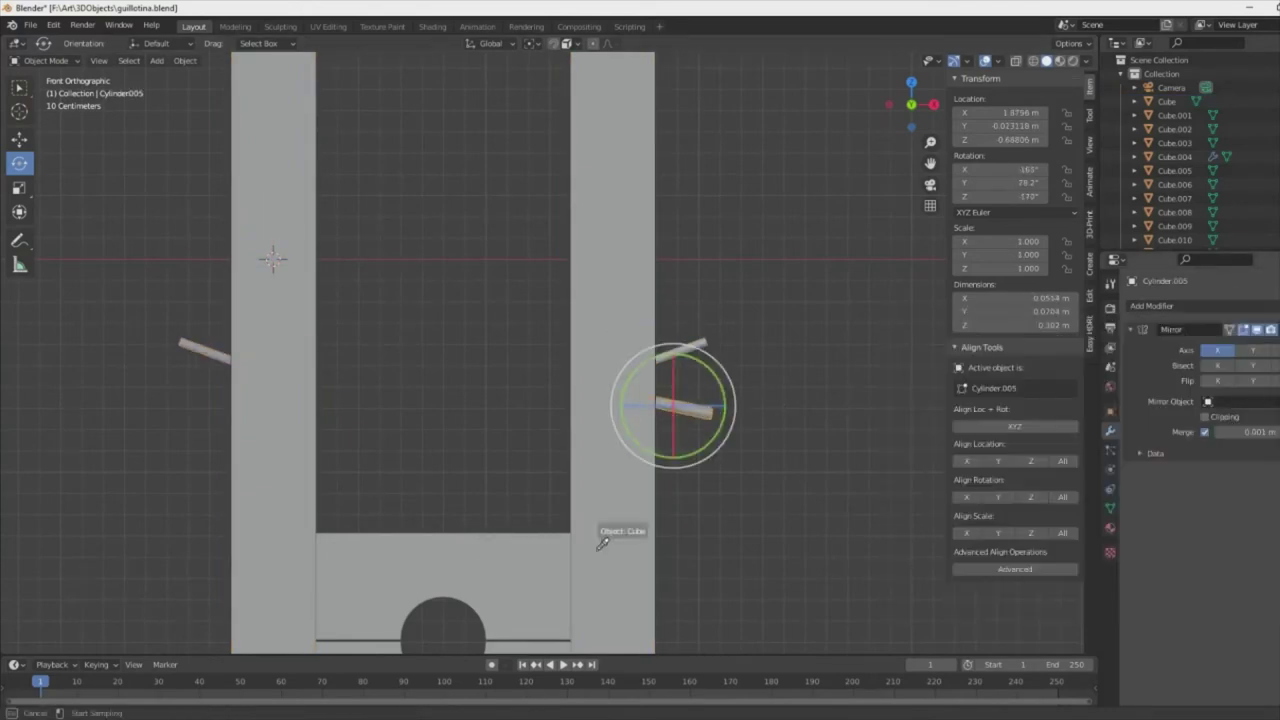
mouse_move(620, 530)
middle_mouse_down()
mouse_move(263, 520)
mouse_move(464, 535)
middle_mouse_up()
scroll(464, 535, "down", 2)
scroll(677, 348, "up", 5)
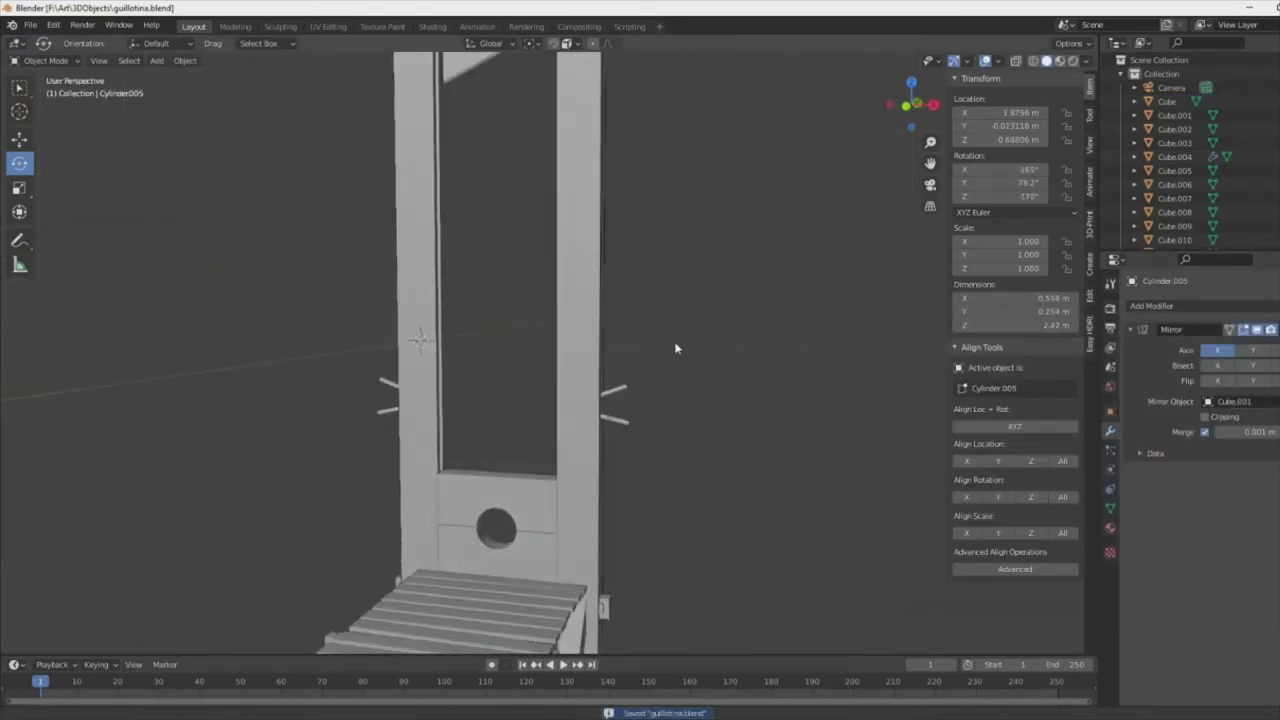
left_click(620, 300)
- Give the blade's 'metal' material a steel-grey base colour and Metallic 1.0
left_click(1110, 527)
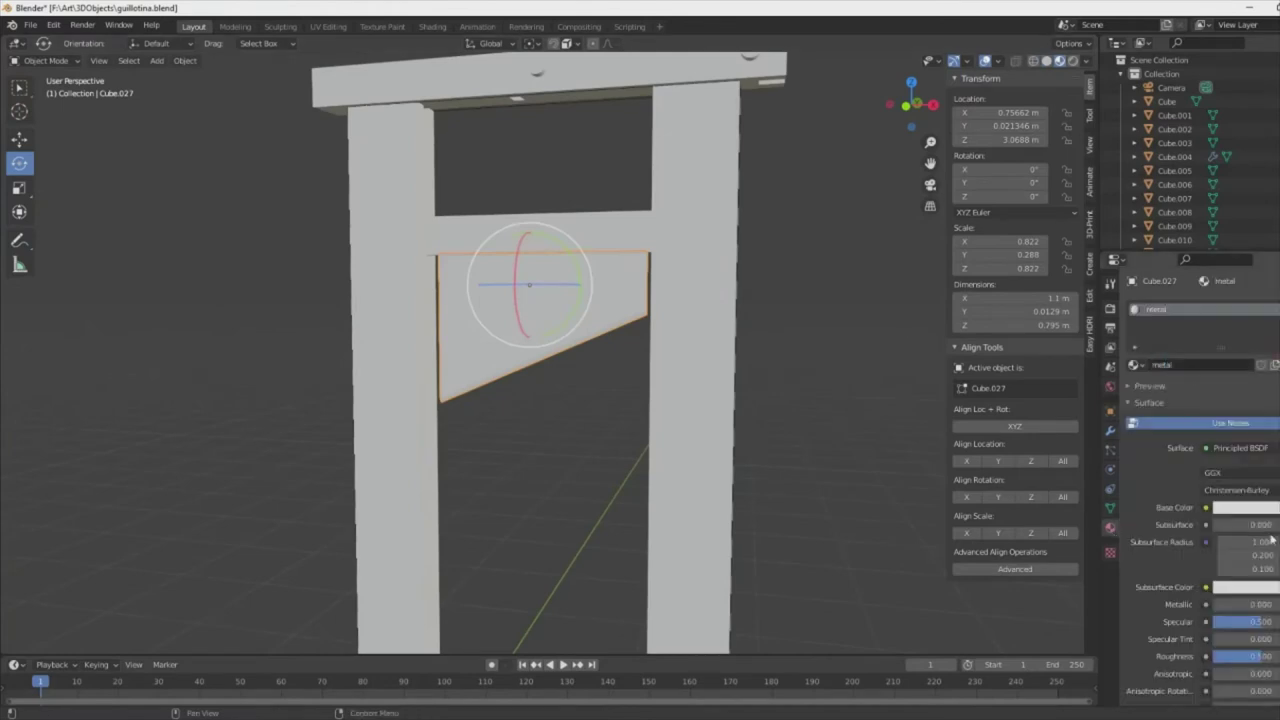
left_click(1250, 507)
scroll(1255, 350, "down", 3)
left_click_drag(1218, 604, 1275, 604)
scroll(1231, 601, "down", 1)
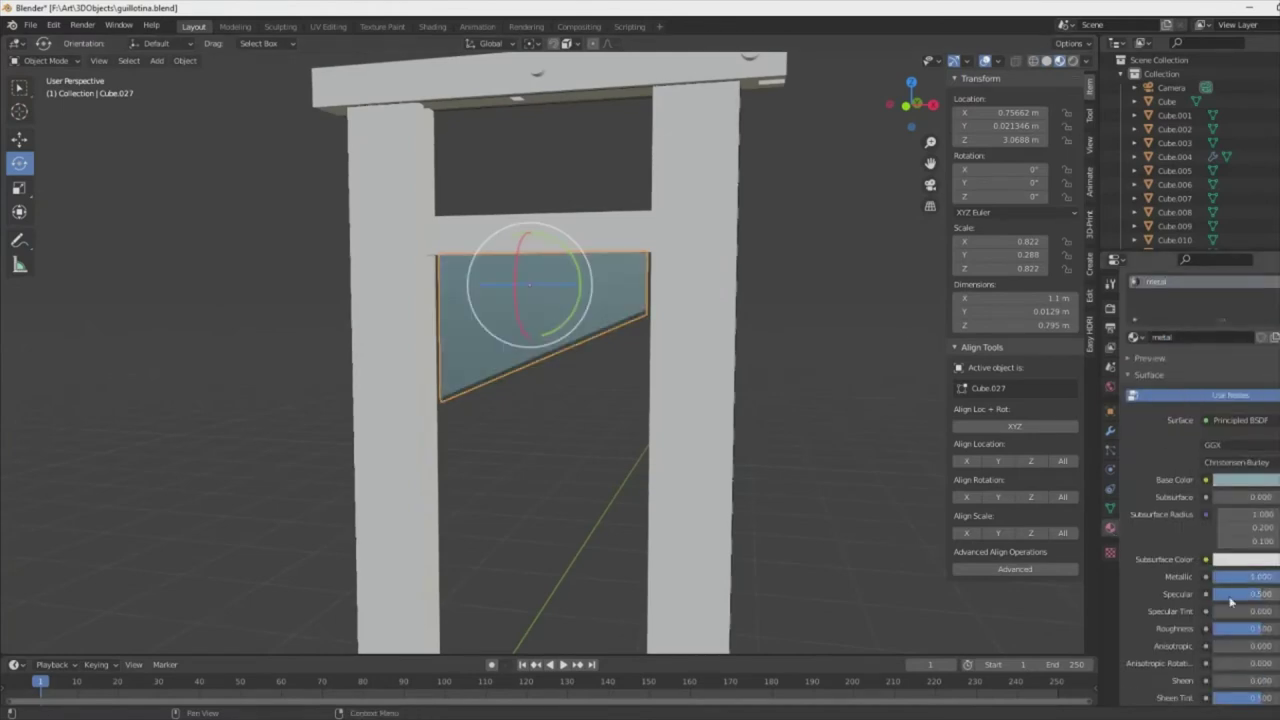
middle_click_drag(560, 330, 580, 345)
- Create a second material, metal2, and assign it to the blade's cutting edge
key("Tab")
scroll(587, 349, "up", 5)
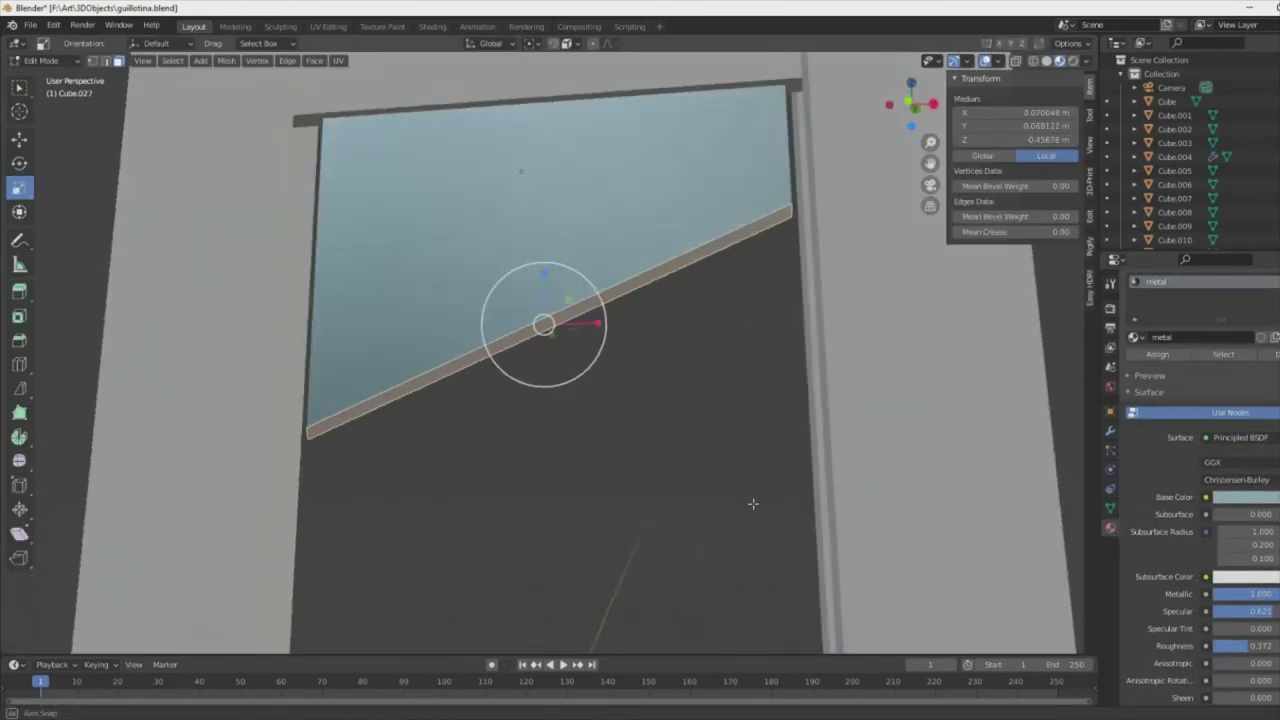
left_click(1172, 394)
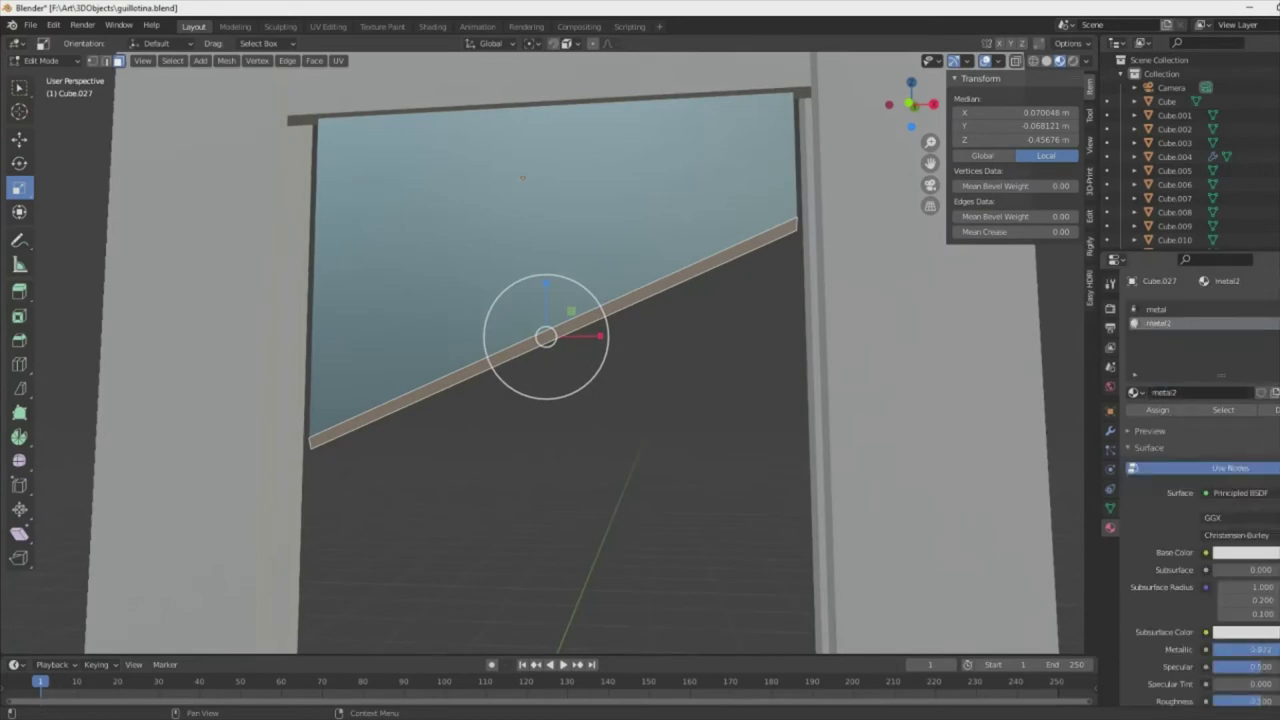
middle_click_drag(545, 340, 640, 310)
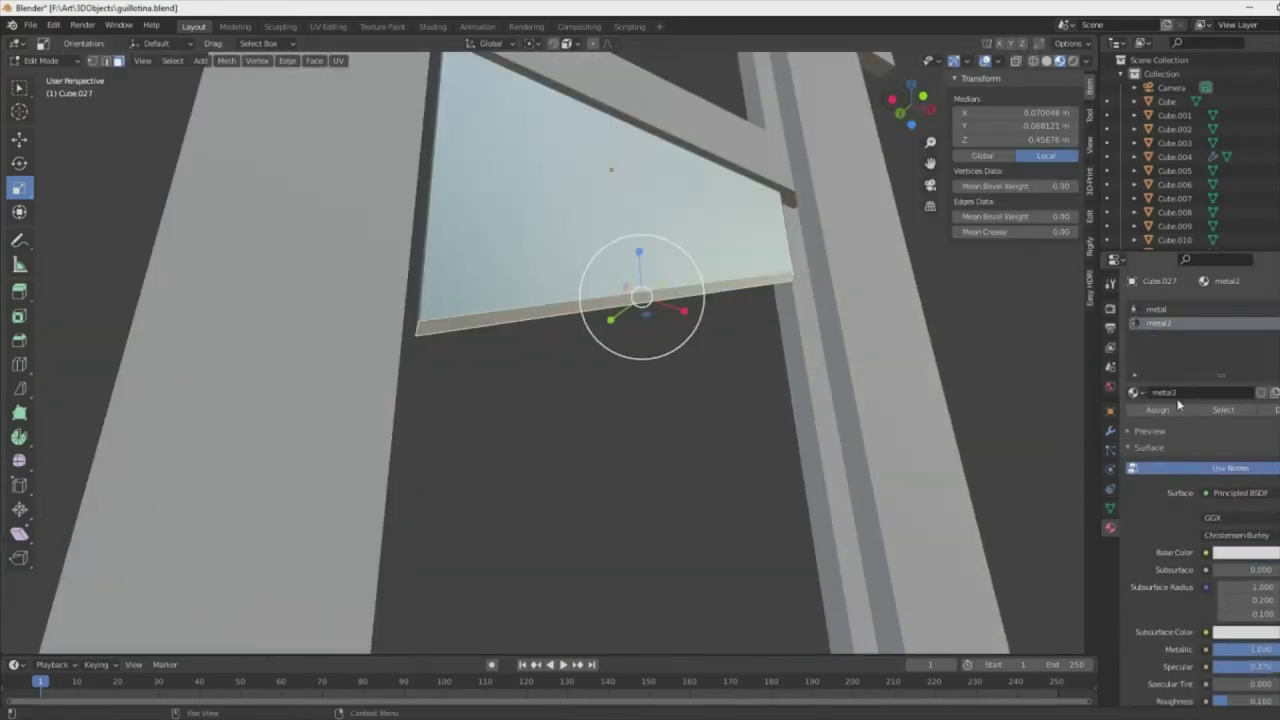
left_click(673, 430)
middle_click_drag(673, 430, 673, 430)
scroll(673, 430, "down", 5)
key("Tab")
left_click(700, 234)
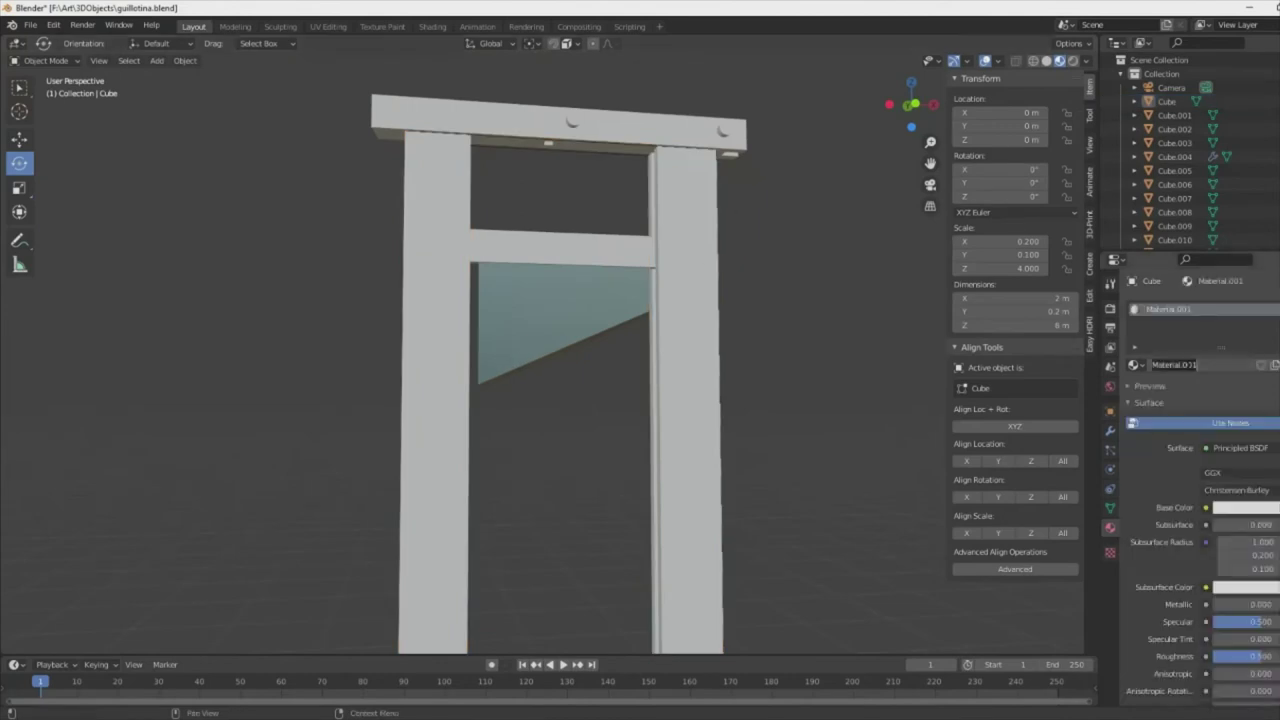
- Make the post's Base Color red and give it the existing 'wood' material
left_click(1245, 507)
left_click(1228, 407)
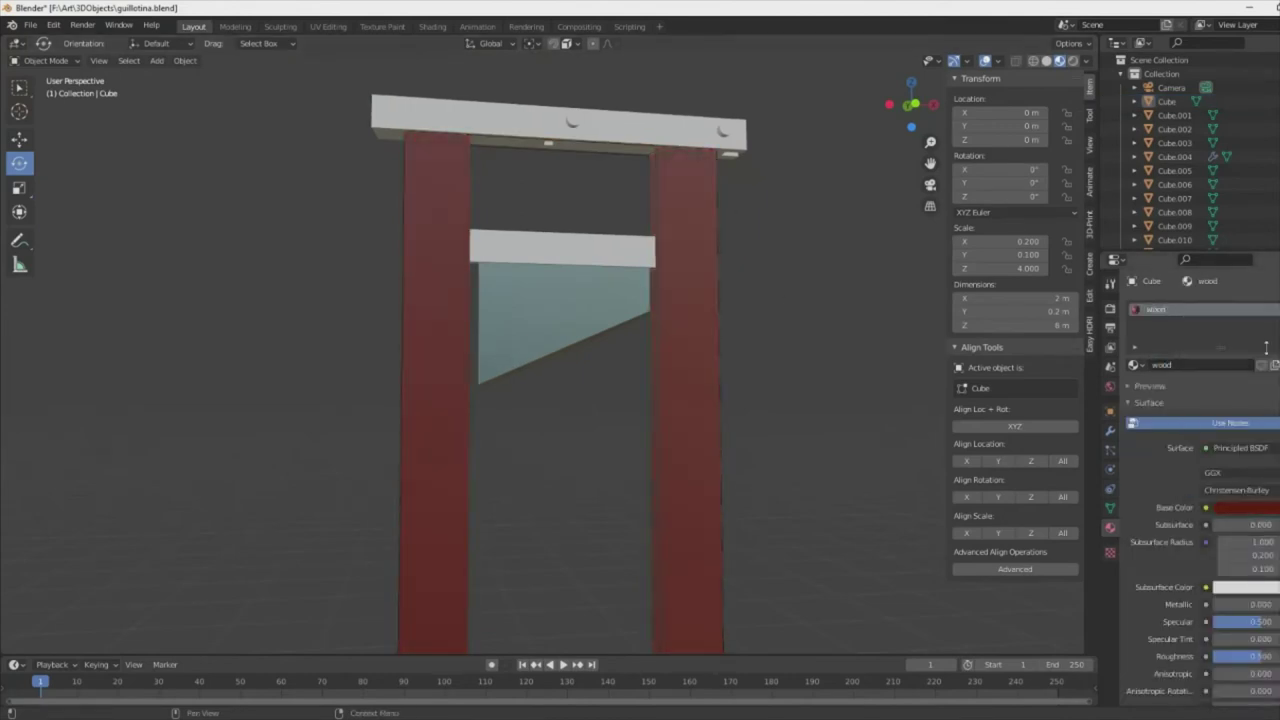
left_click(1134, 364)
left_click(1237, 408)
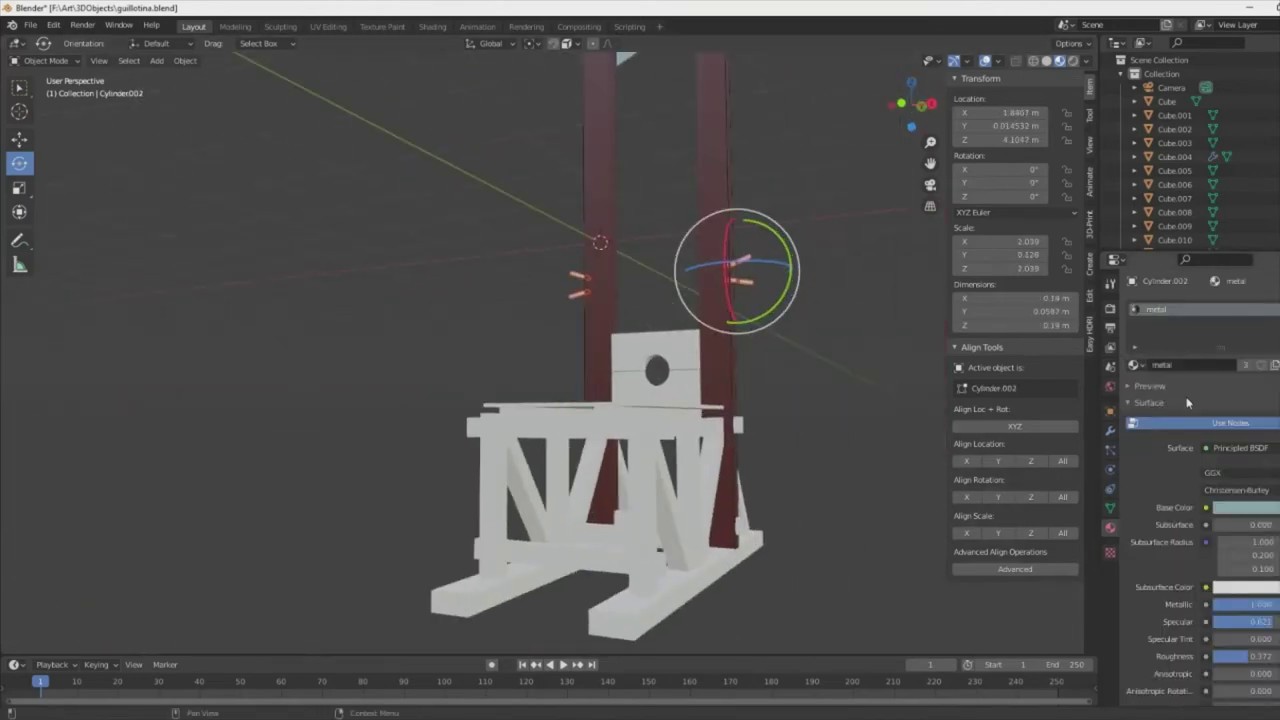
left_click(1134, 365)
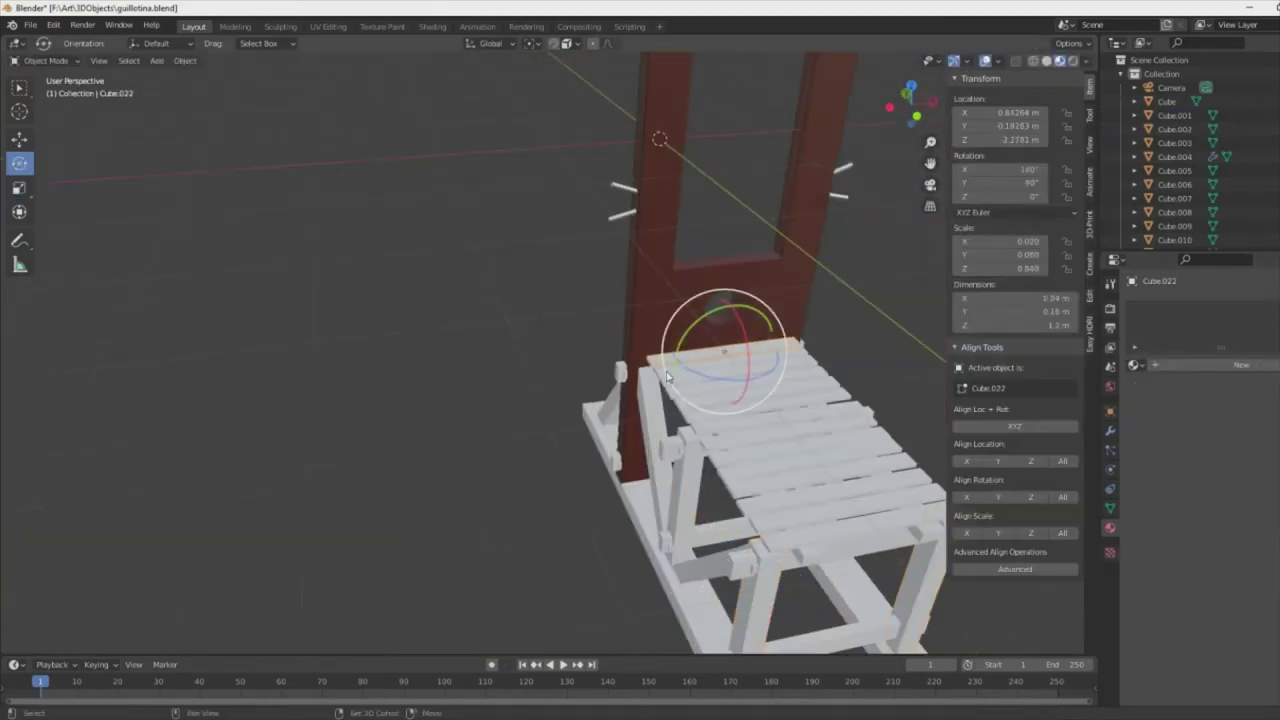
- Select the table planks, the central post and the other white frame pieces
left_click_drag(603, 375, 603, 374)
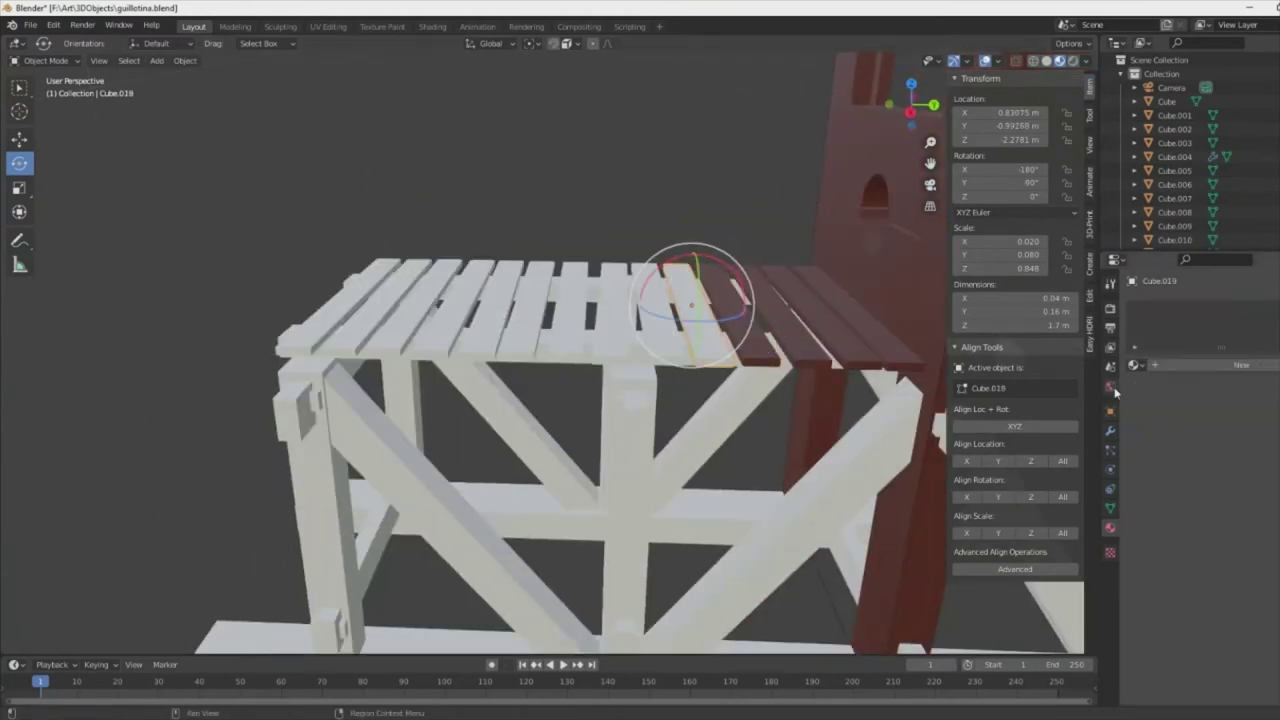
left_click(612, 300)
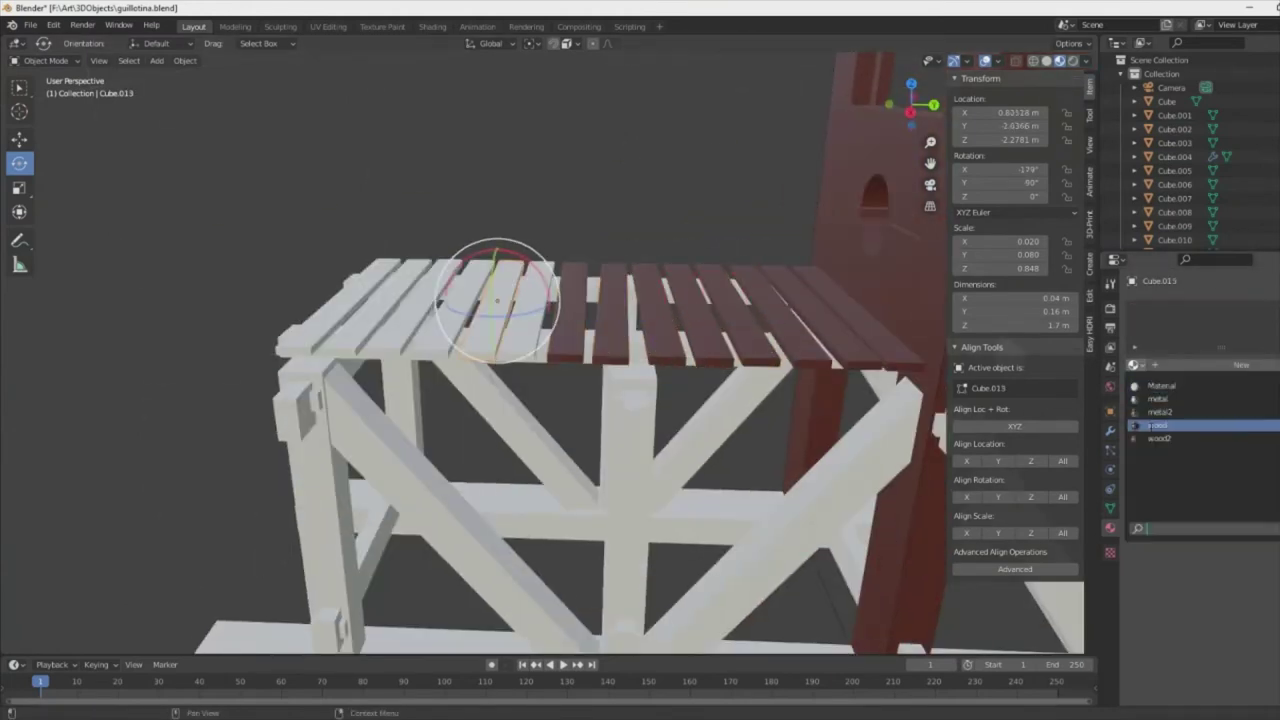
left_click(630, 428)
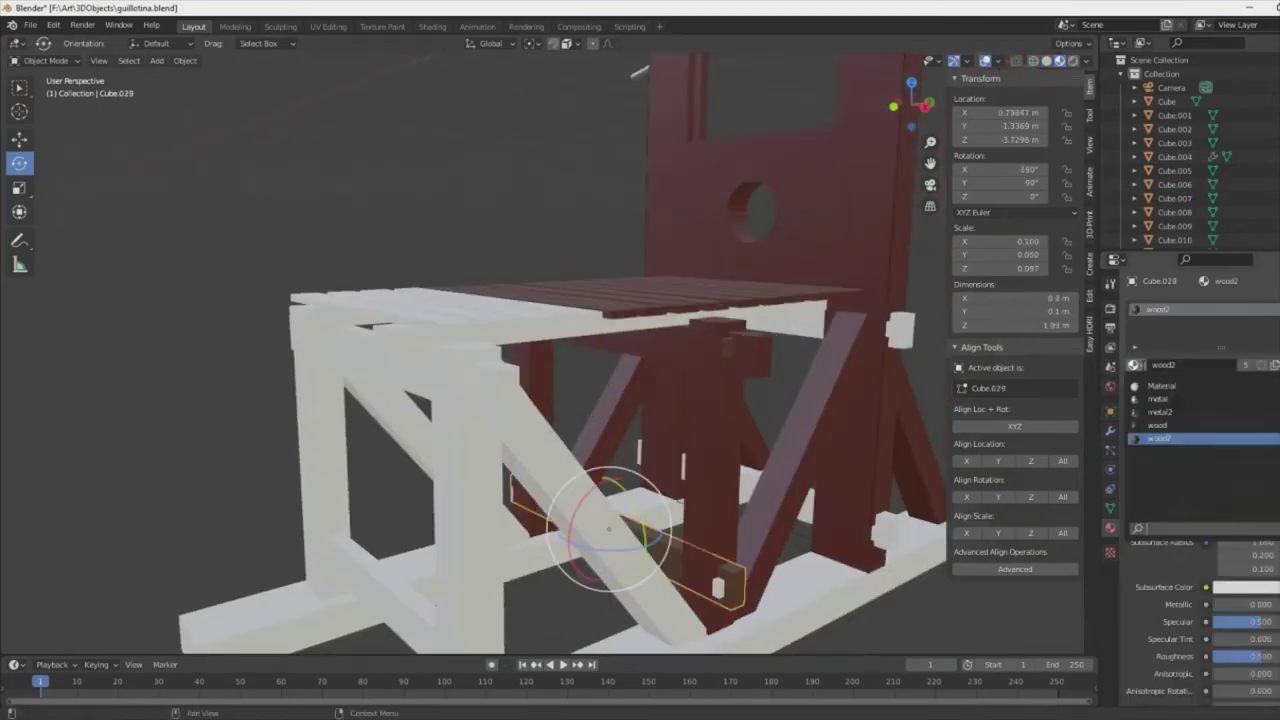
left_click(717, 588)
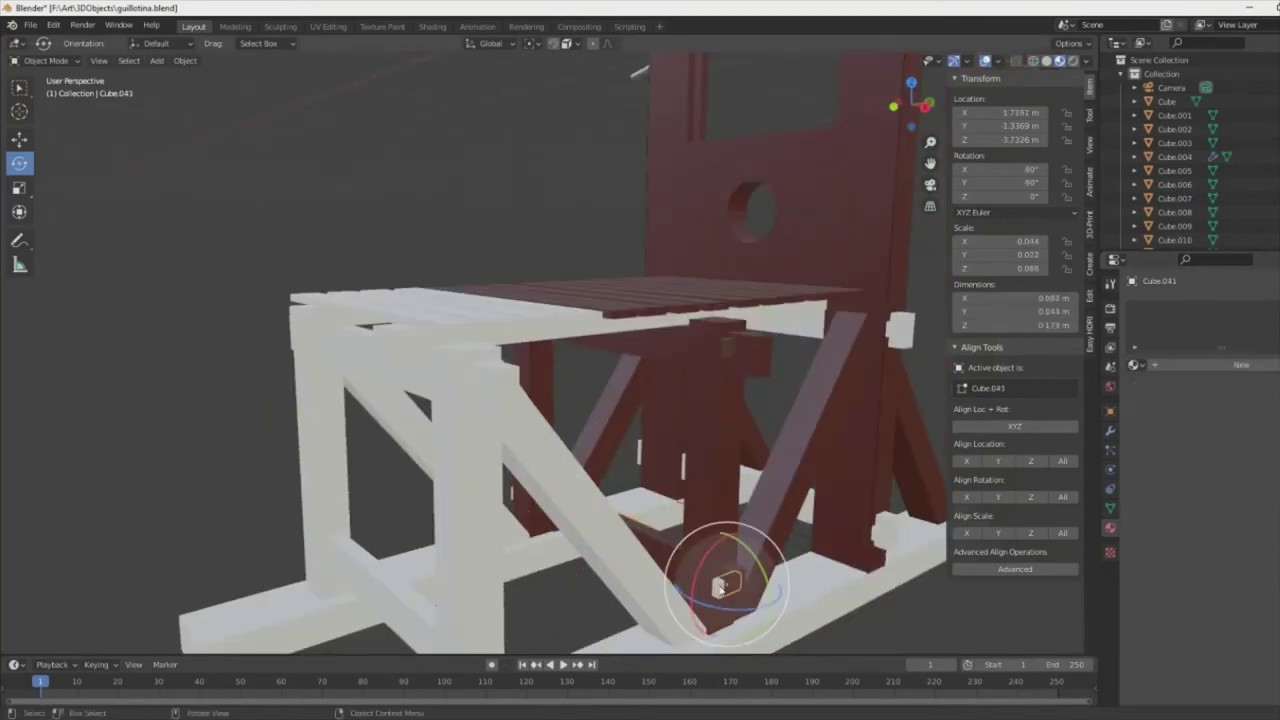
left_click(749, 529)
left_click(757, 314)
left_click(897, 328)
left_click(539, 450)
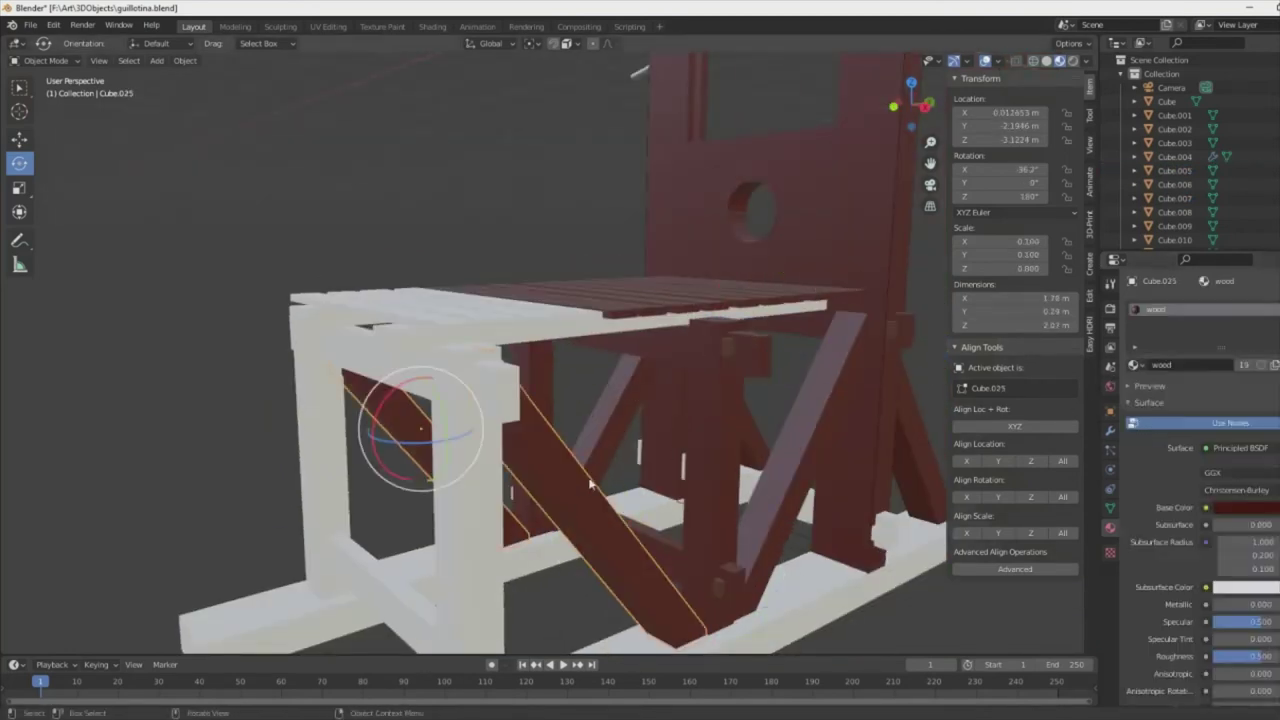
left_click(390, 345)
- Add the white table slats and rails to the selection and assign them the 'wood' material
middle_click_drag(400, 400, 520, 380)
left_click(512, 318)
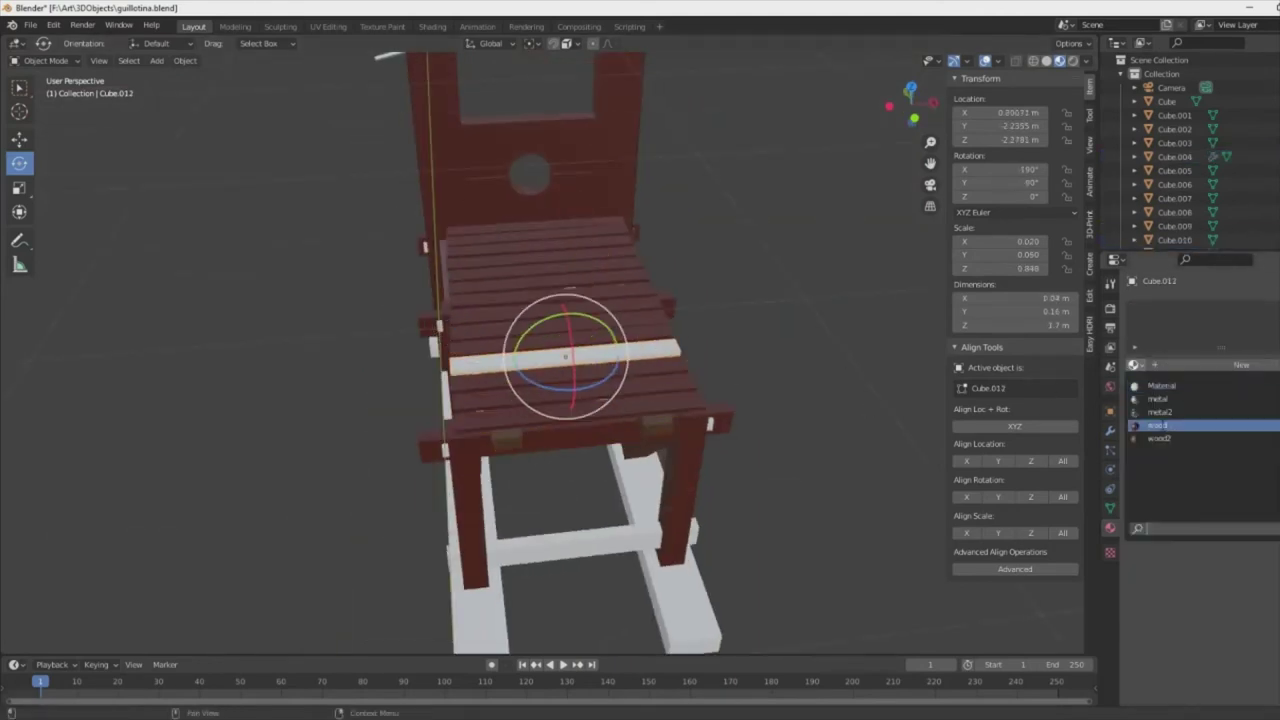
left_click(557, 540)
middle_click_drag(700, 400, 944, 416)
left_click(640, 565)
left_click(644, 400)
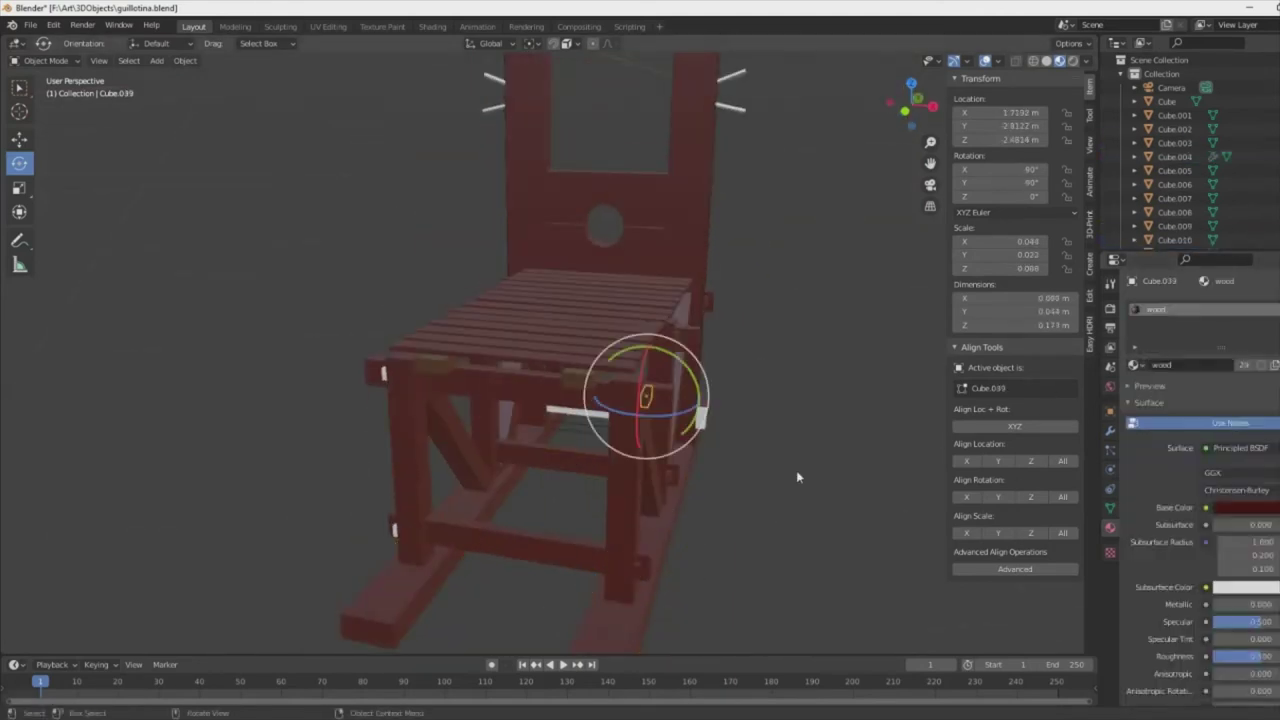
middle_click_drag(796, 470, 760, 500)
left_click(786, 534)
middle_click_drag(895, 483, 700, 480)
left_click(1133, 364)
- Select the remaining white base framework pieces, then view the post's object properties
left_click(529, 337)
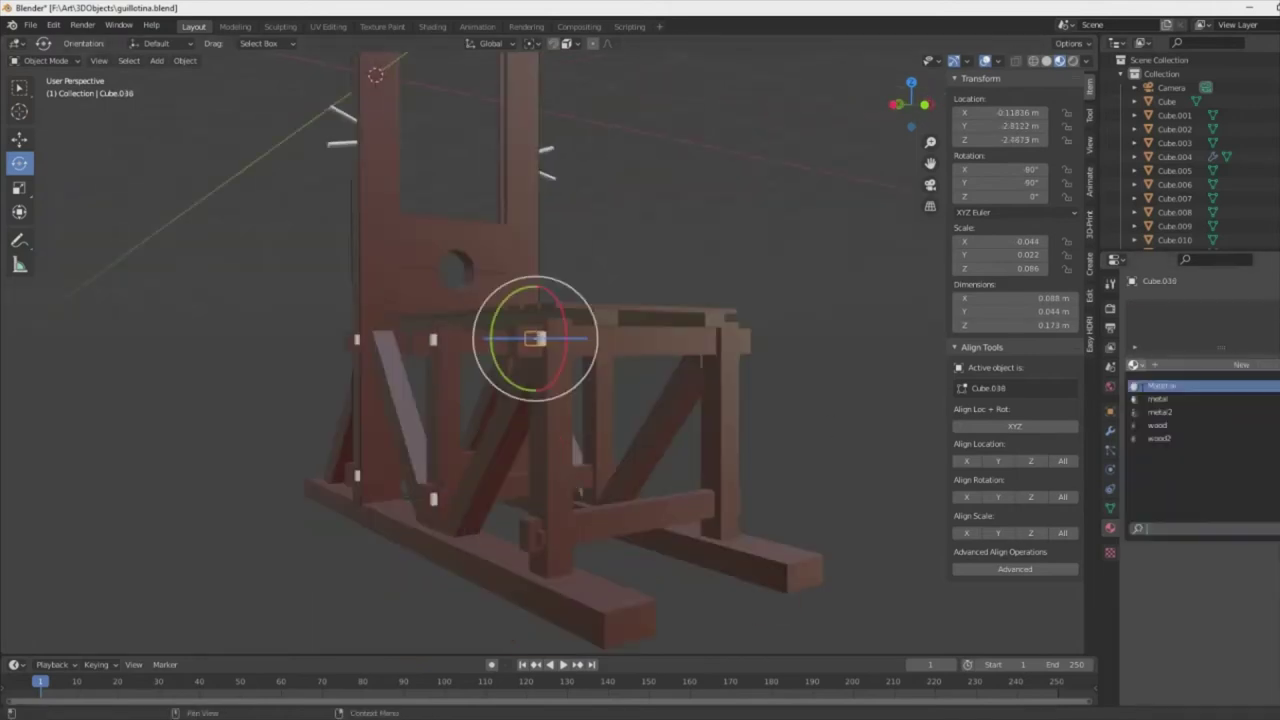
left_click(429, 506)
left_click(429, 337)
middle_click_drag(700, 400, 900, 400)
left_click(314, 548)
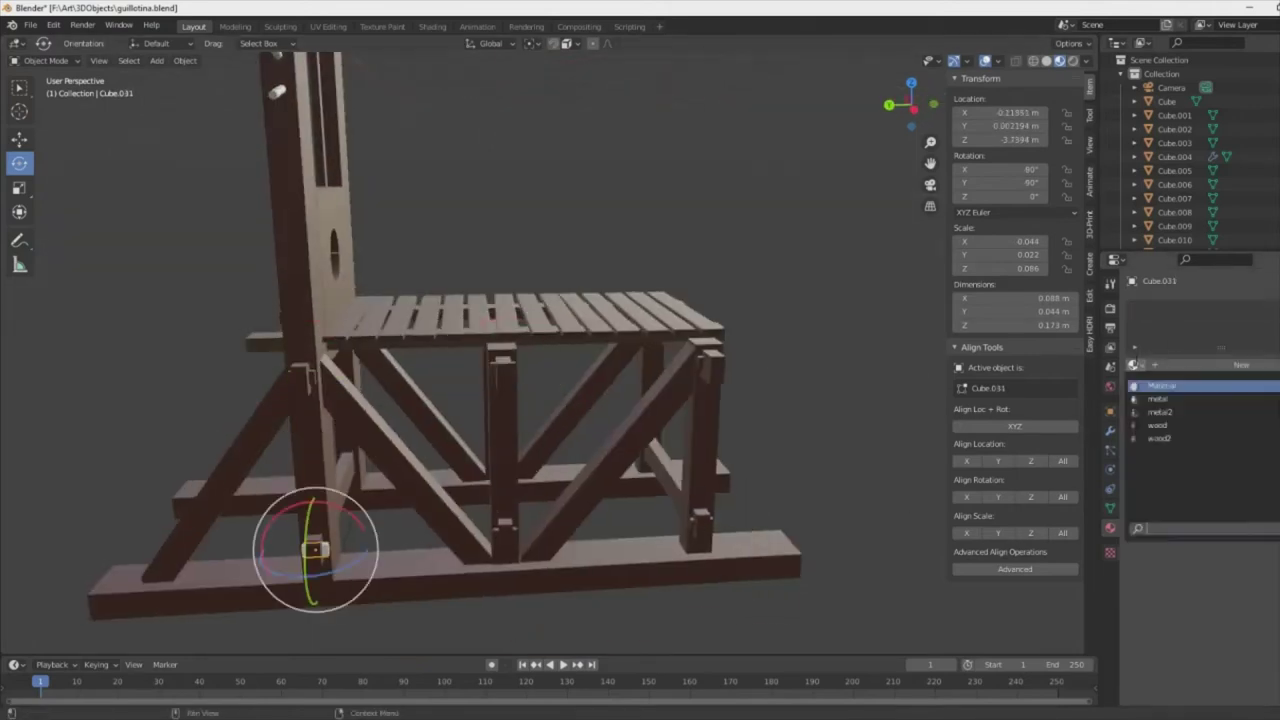
mouse_move(500, 450)
middle_mouse_down()
mouse_move(706, 422)
mouse_move(680, 427)
middle_mouse_up()
scroll(700, 400, "down", 2)
scroll(736, 354, "up", 5)
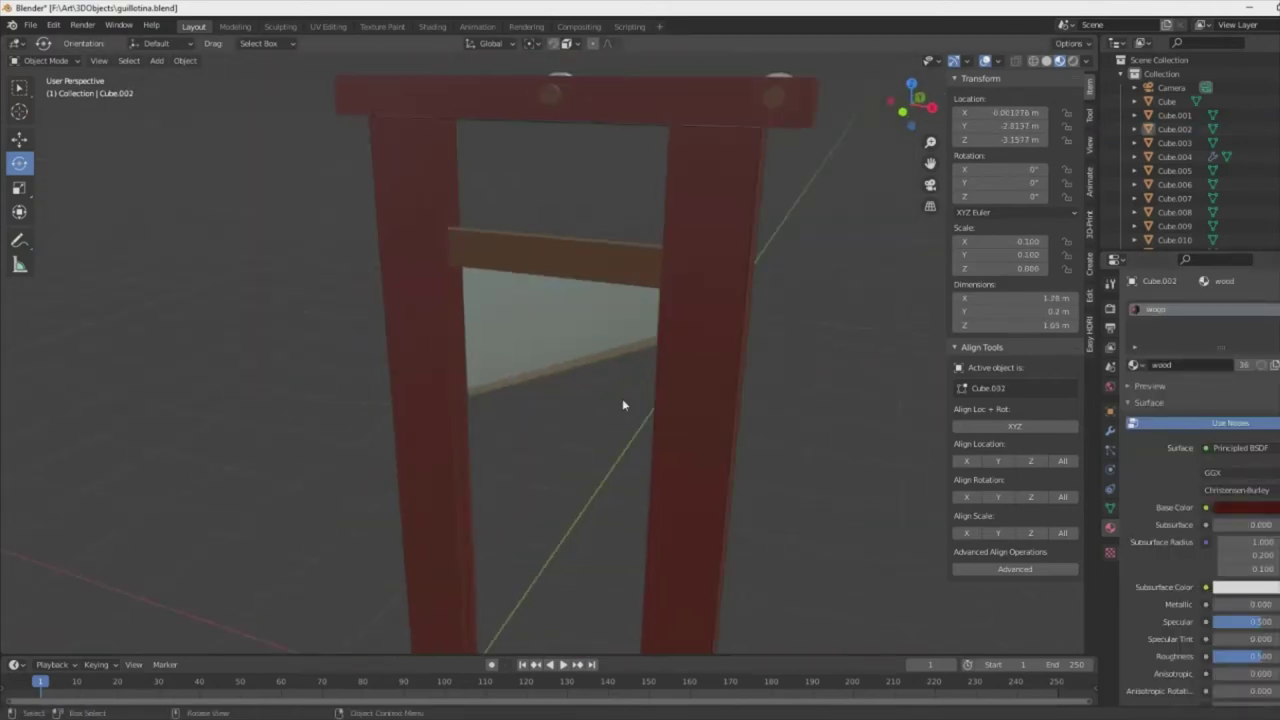
left_click(1167, 101)
left_click(1109, 411)
middle_click_drag(600, 400, 371, 351)
- Add a Bezier circle away from the guillotine and shrink it to a tiny 0.051 profile
left_click(157, 60)
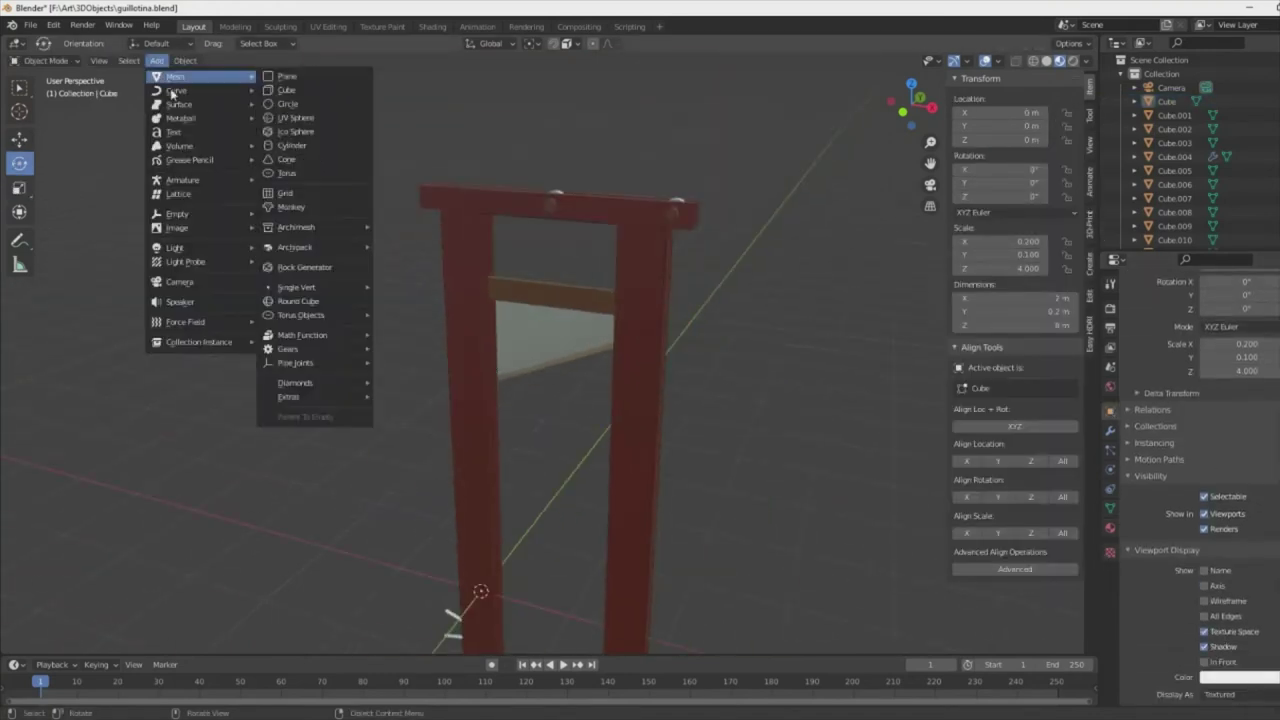
left_click(288, 103)
key("g")
left_click(356, 467)
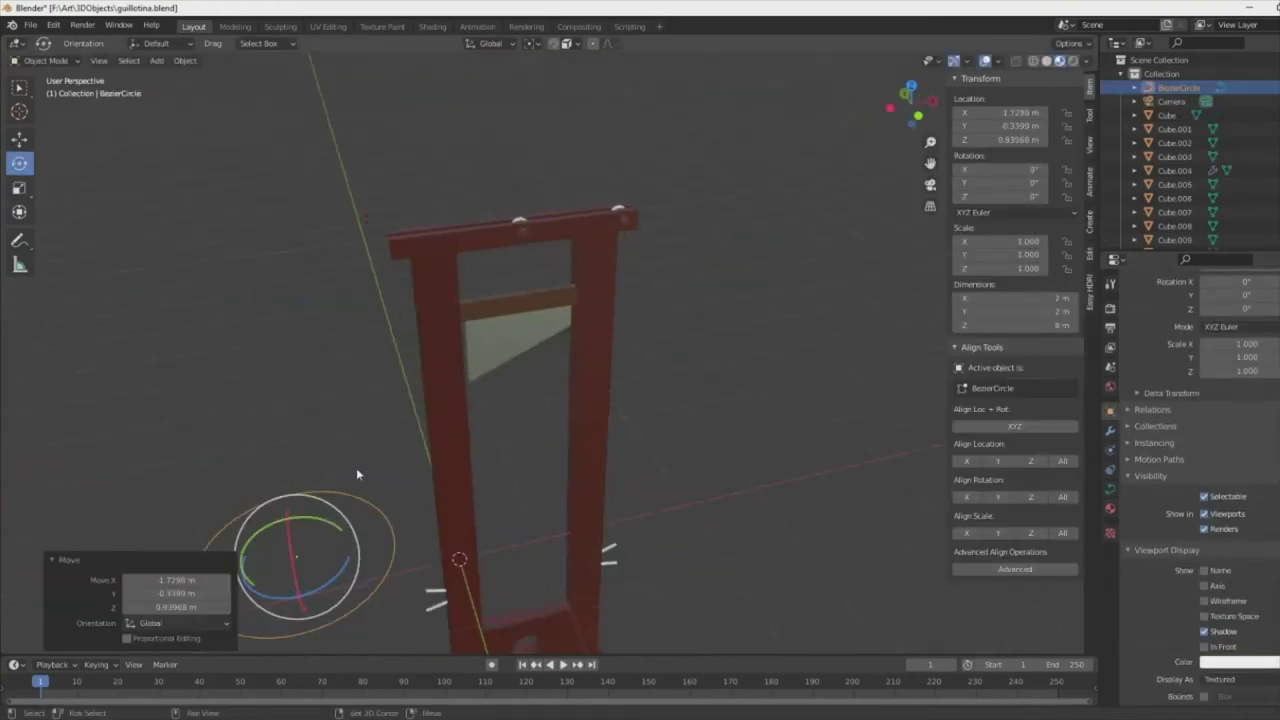
middle_click_drag(356, 467, 648, 402)
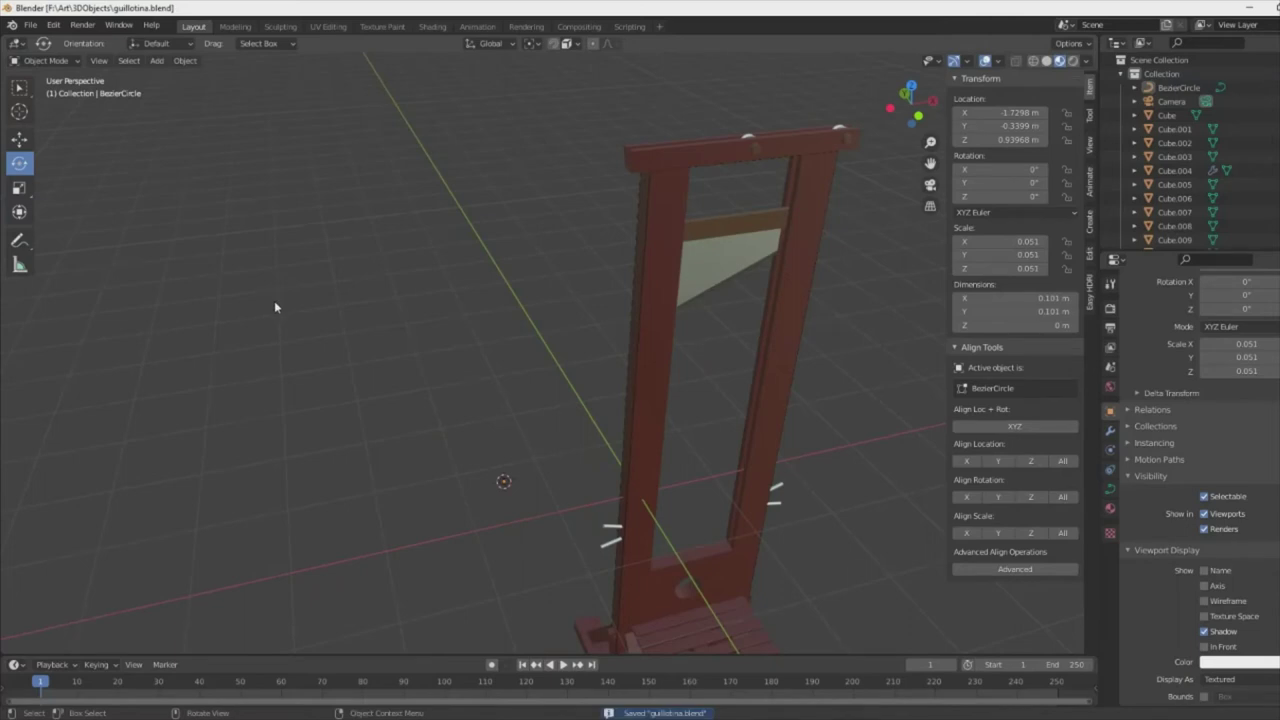
- Add a new Bezier curve and start repositioning its points in Edit Mode
key("shift+a")
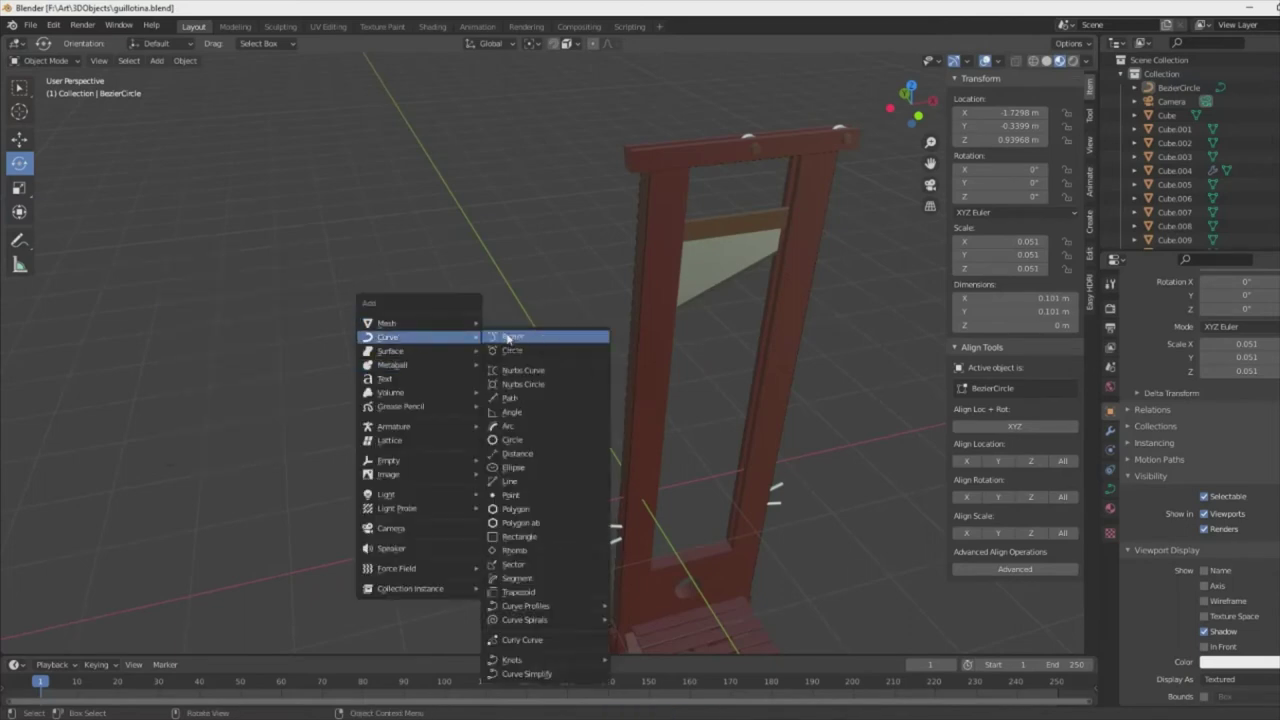
left_click(508, 339)
key("Tab")
scroll(423, 520, "up", 2)
middle_click_drag(549, 520, 634, 543)
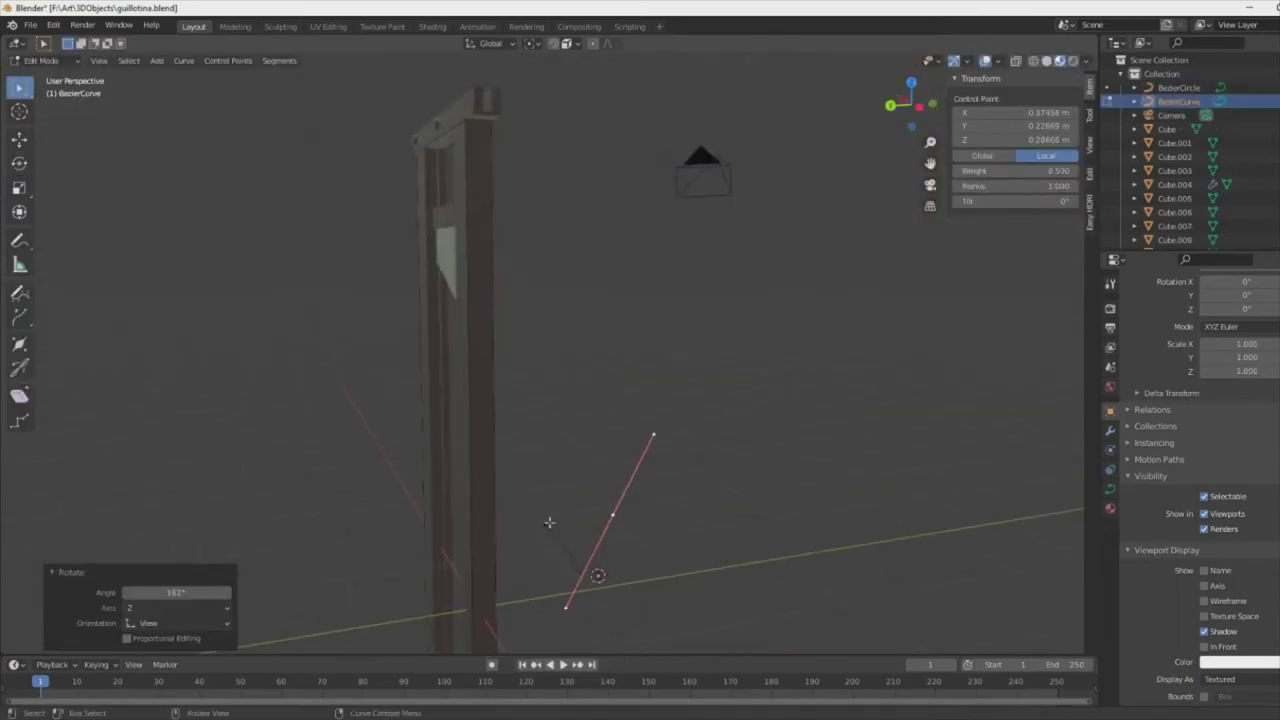
key("g")
left_click(429, 503)
- Move the curve's end point and extend the curve with a new control point
mouse_move(429, 503)
middle_mouse_down()
mouse_move(537, 454)
mouse_move(537, 383)
middle_mouse_up()
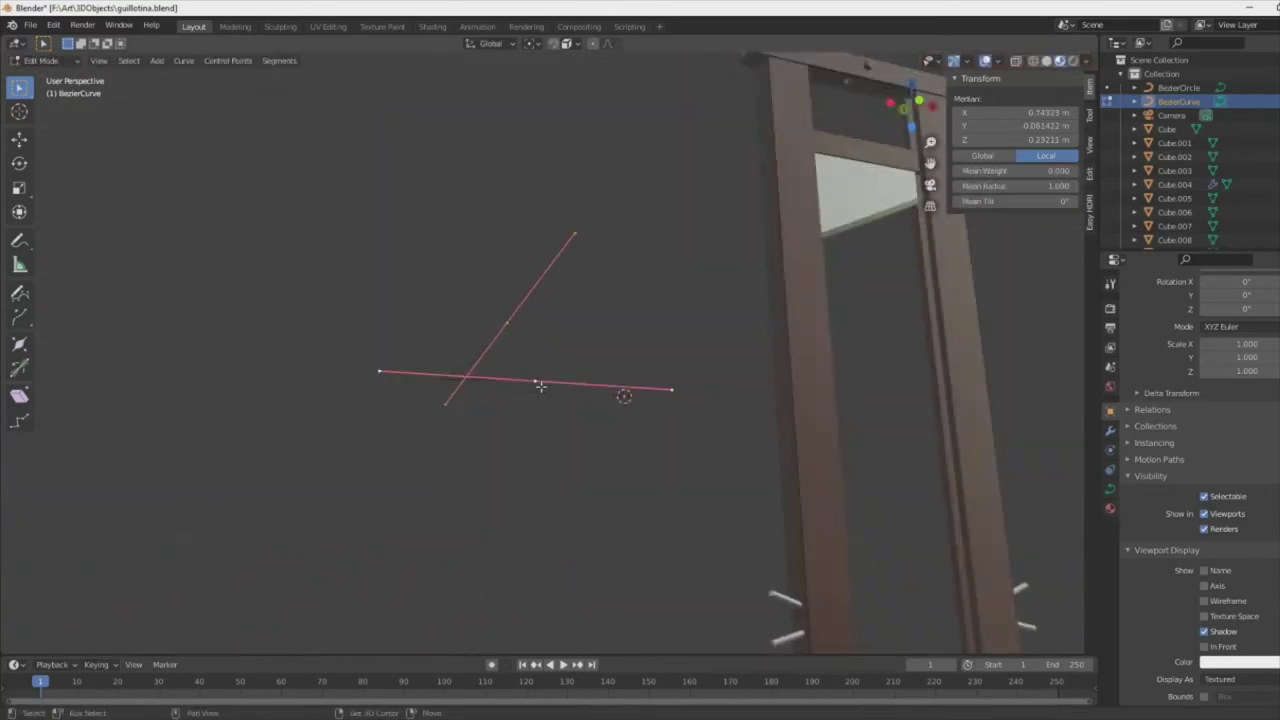
right_click(537, 383)
left_click(537, 423)
key("g")
left_click(453, 372)
right_click(565, 306, "ctrl")
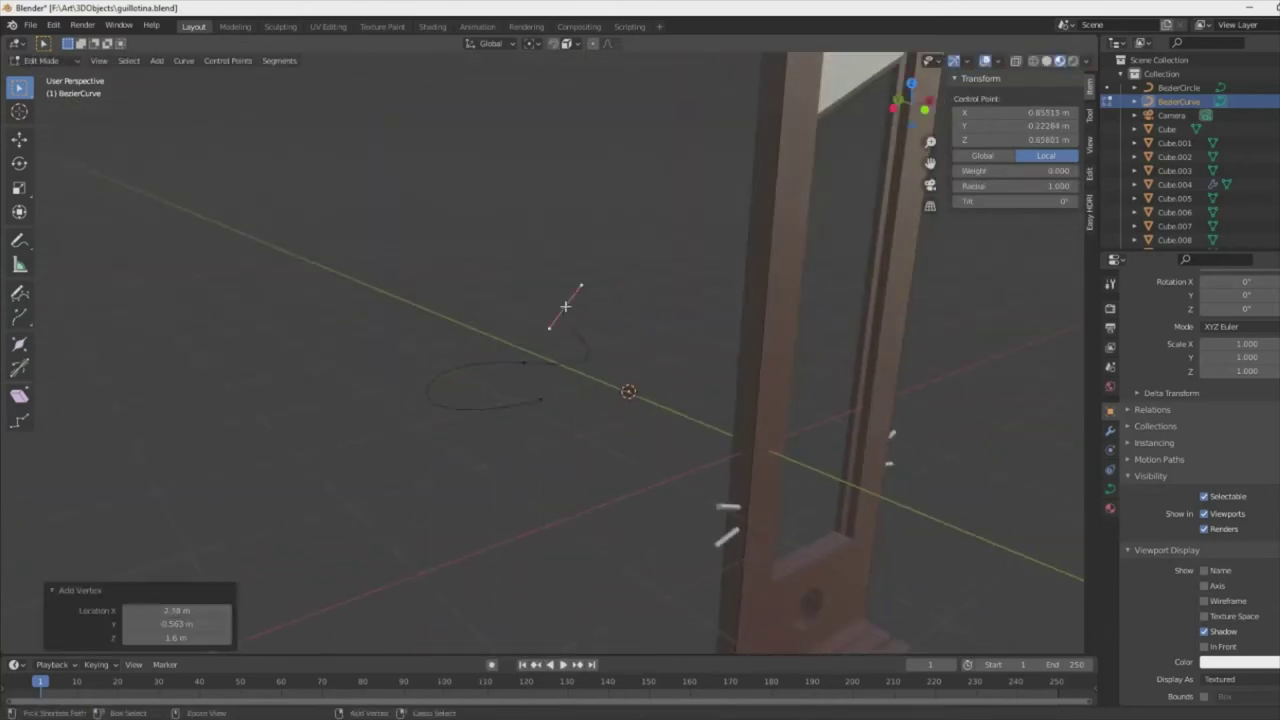
middle_click_drag(530, 267, 651, 403)
- Resize the curve points and drag the top handle to curl it into a hook
middle_click_drag(520, 414, 728, 294)
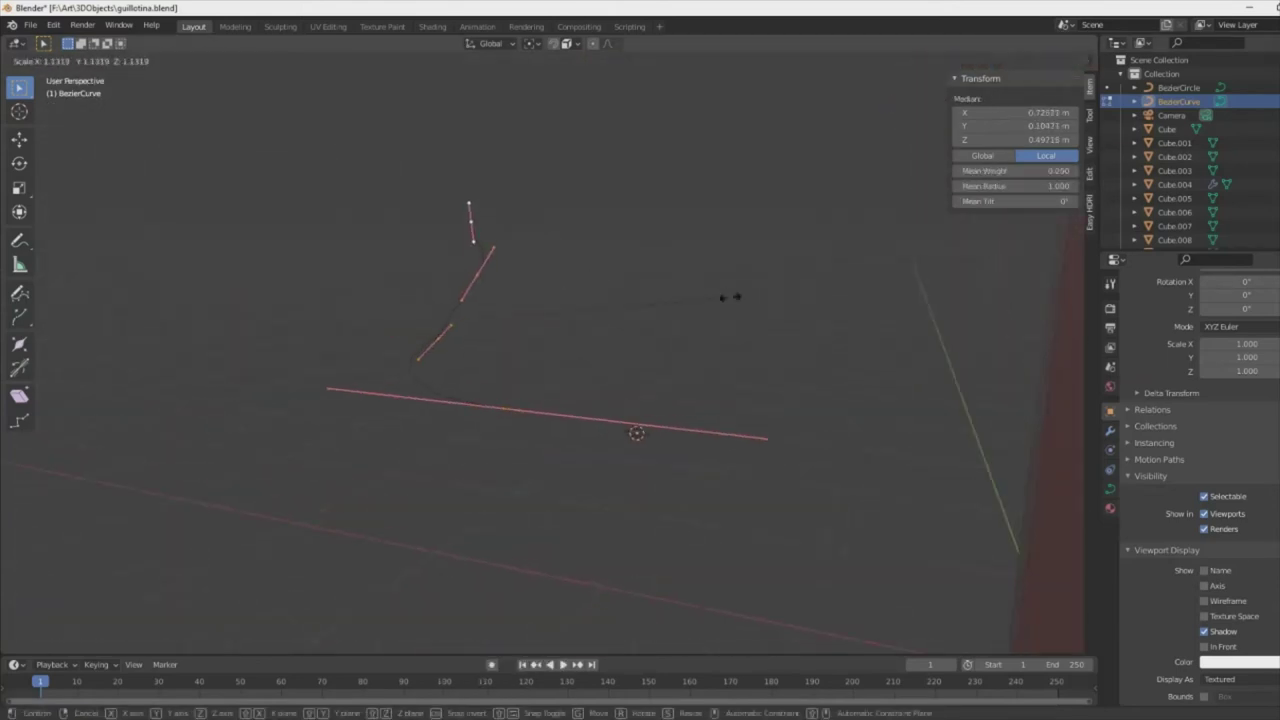
key("s")
left_click(543, 303)
middle_click_drag(516, 408, 430, 196, "shift")
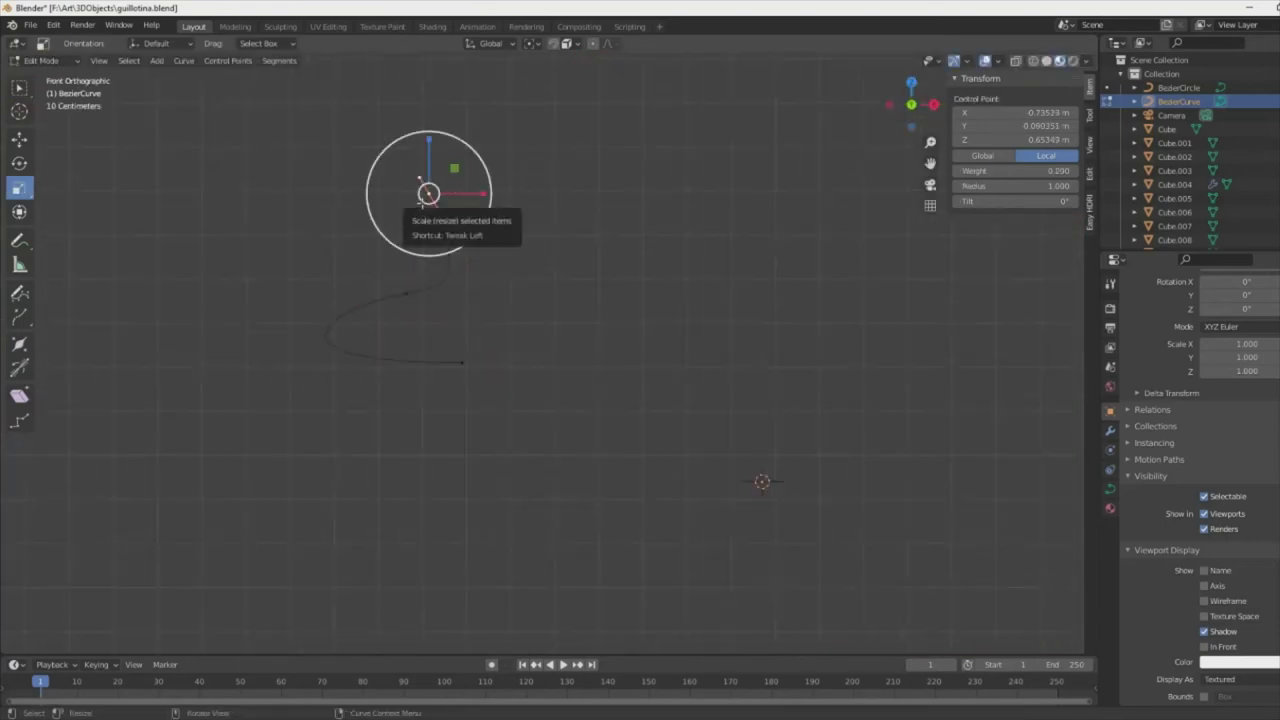
left_click(348, 198)
key("g")
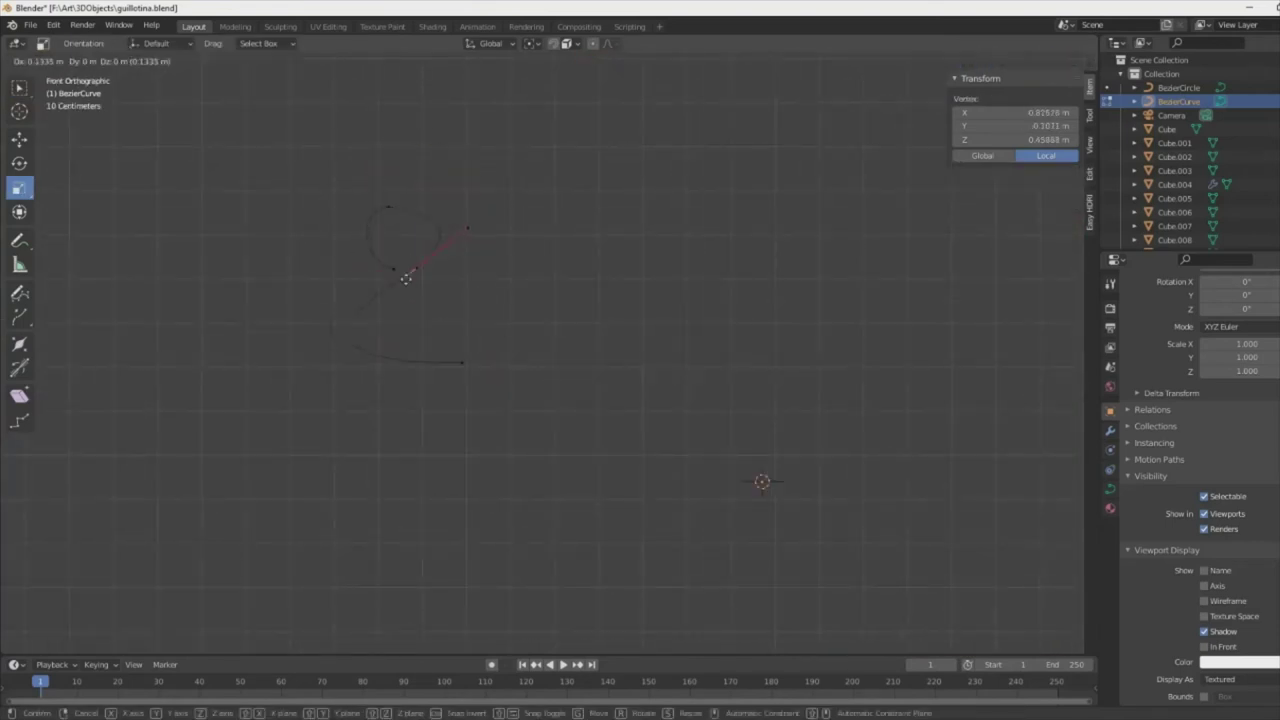
left_click(460, 268)
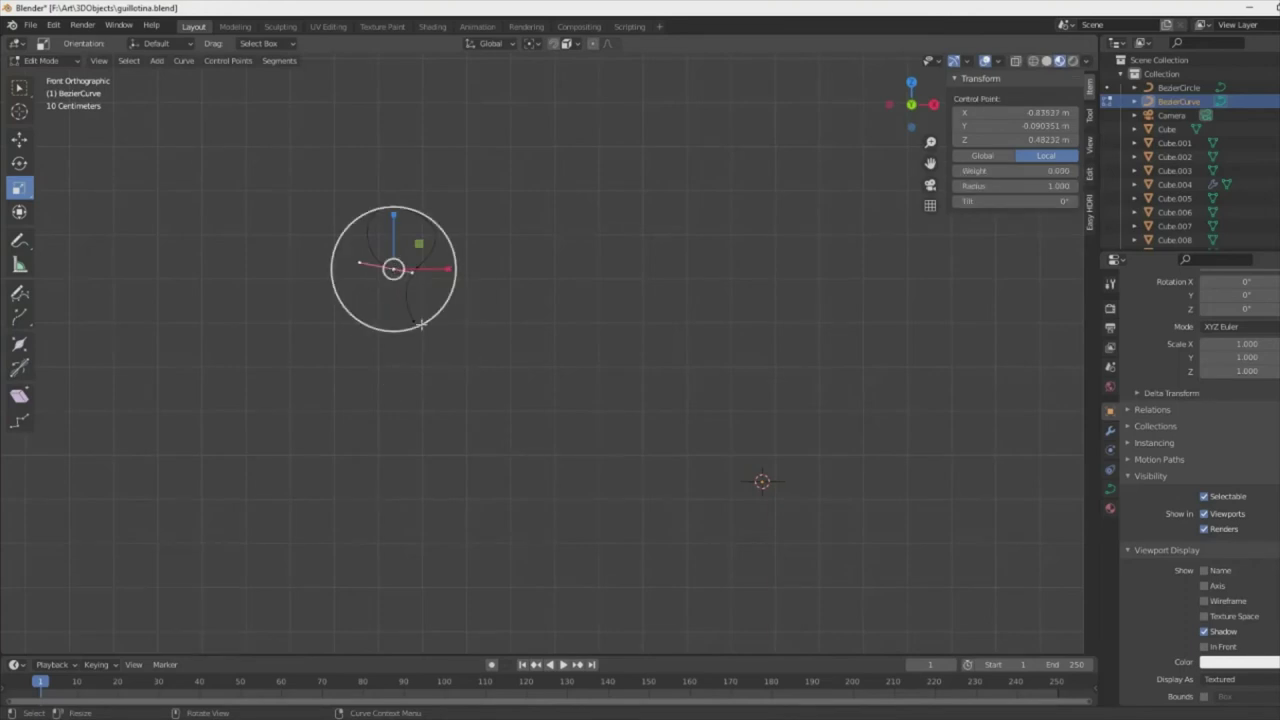
left_click(399, 317)
- Set BezierCircle as the curve's Bevel Object and scale the hook to 0.584
left_click(1110, 488)
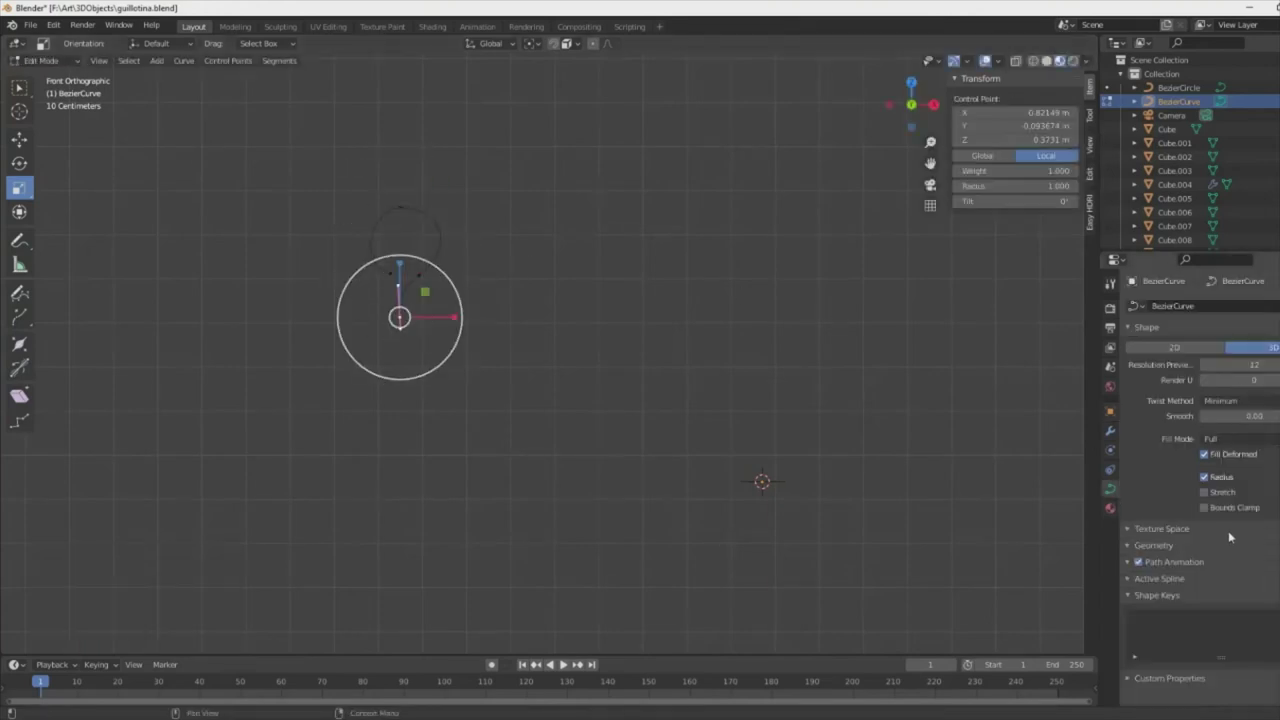
scroll(1200, 533, "down", 5)
left_click_drag(1200, 533, 1240, 533)
key("Tab")
middle_click_drag(600, 400, 700, 350)
left_click_drag(743, 458, 829, 532)
scroll(790, 495, "down", 3)
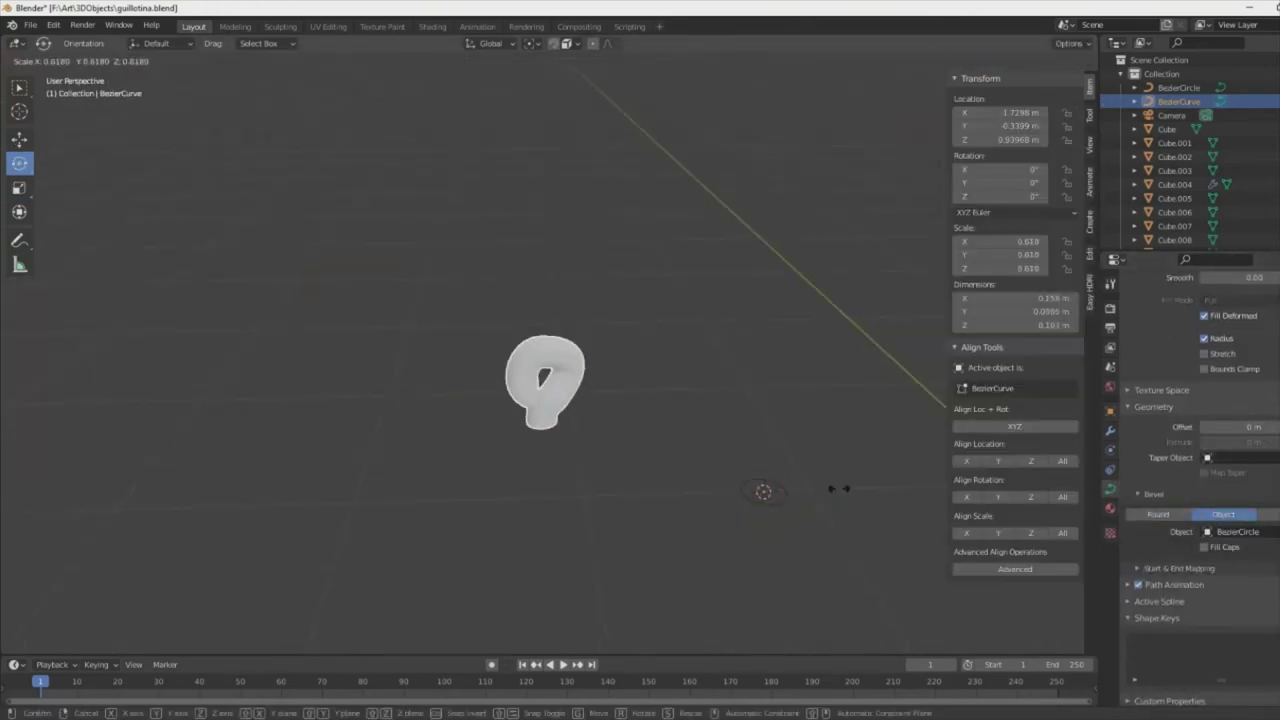
key("s")
left_click(810, 499)
left_click(500, 380)
- Convert the hook curve to a mesh and check its bottom edge loop in Edit Mode
right_click(480, 486)
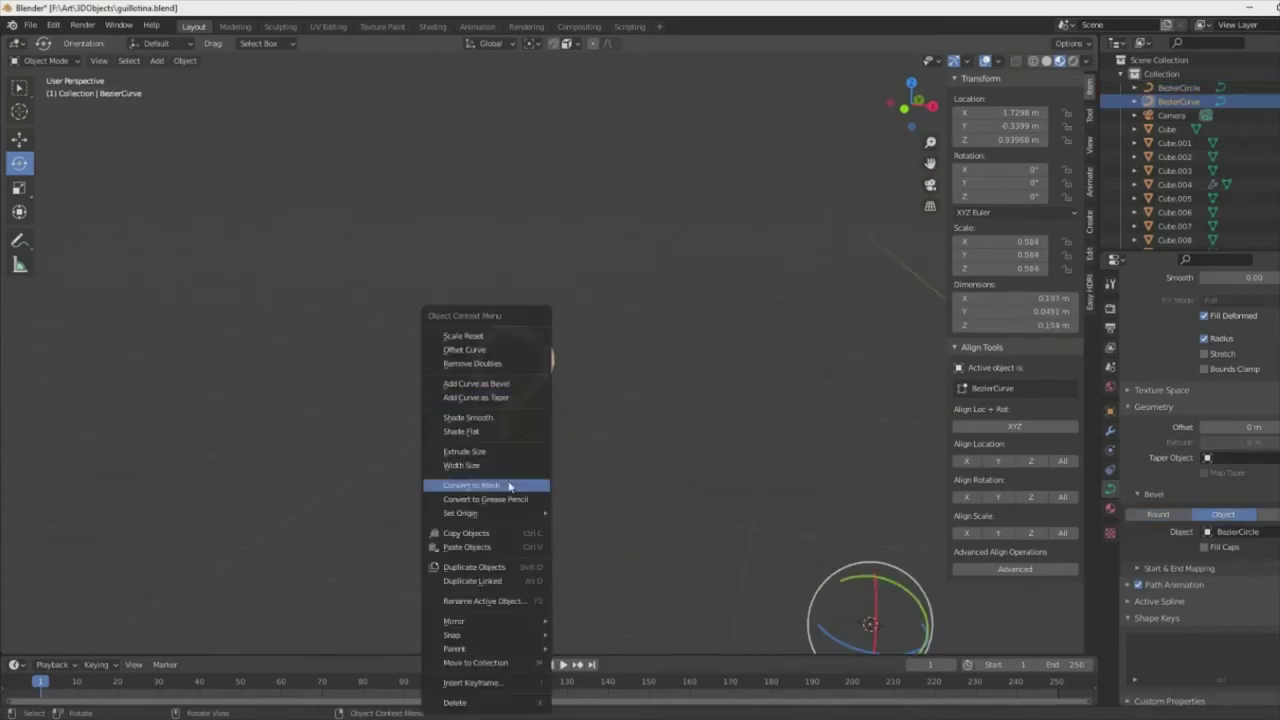
left_click(512, 318)
scroll(512, 318, "up", 10)
key("Tab")
scroll(591, 363, "down", 8)
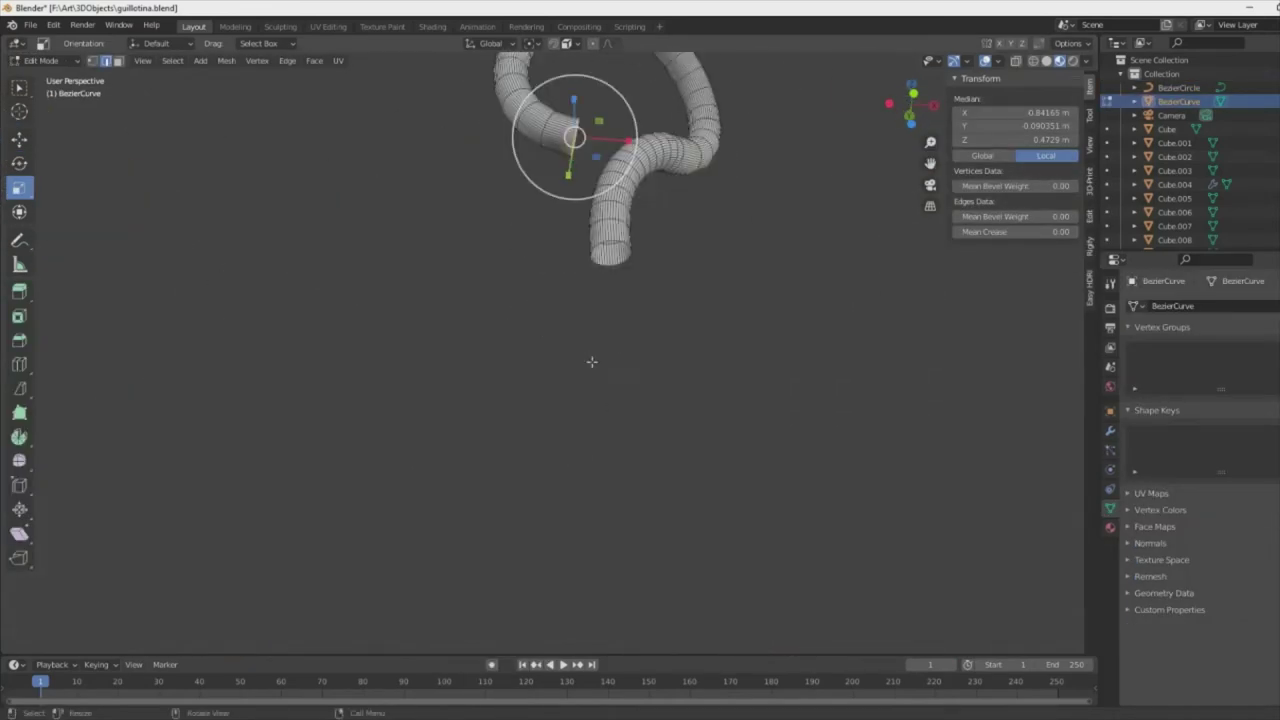
left_click(600, 371, "alt")
key("Tab")
scroll(694, 349, "down", 5)
- Give the hook the metal material, move it, and scale it down to 0.315
left_click(1110, 527)
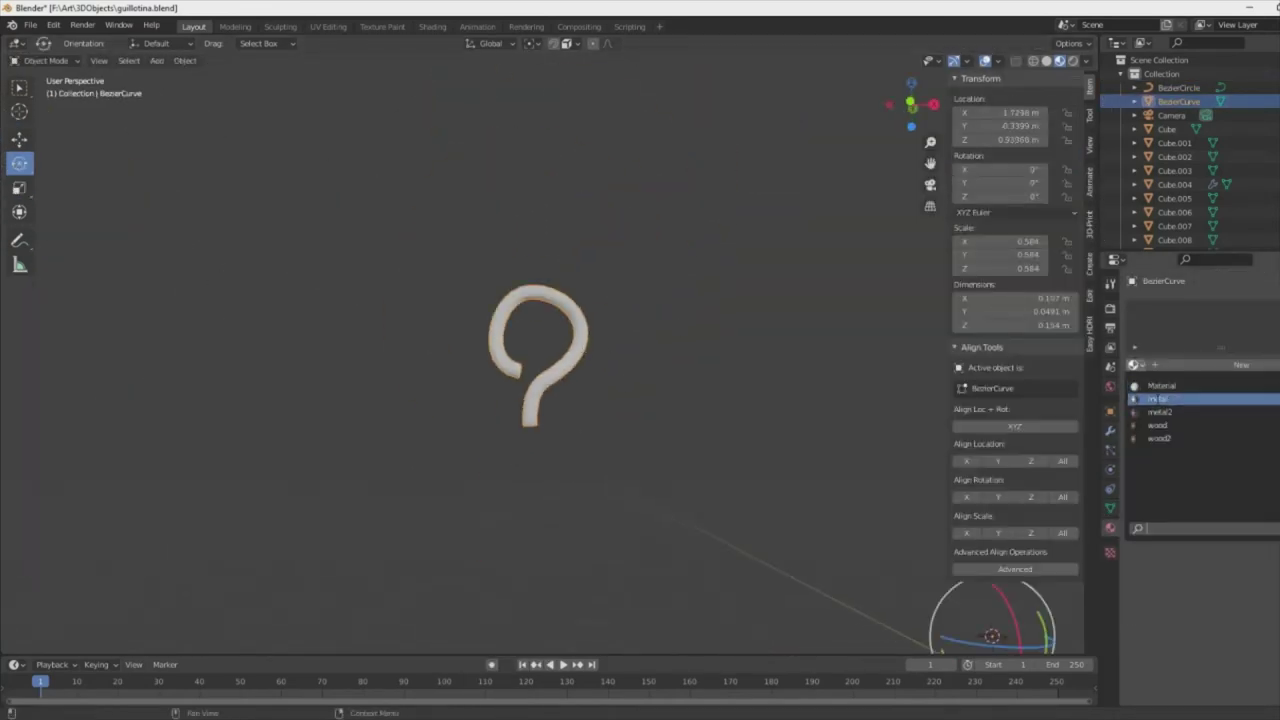
left_click(1160, 390)
scroll(540, 360, "up", 5)
key("g")
left_click(547, 170)
mouse_move(547, 170)
middle_mouse_down()
mouse_move(560, 340)
mouse_move(700, 330)
middle_mouse_up()
key("s")
left_click(775, 320)
- Lower the hook along Z so it rests on top of the crossbar beam
scroll(775, 320, "up", 4)
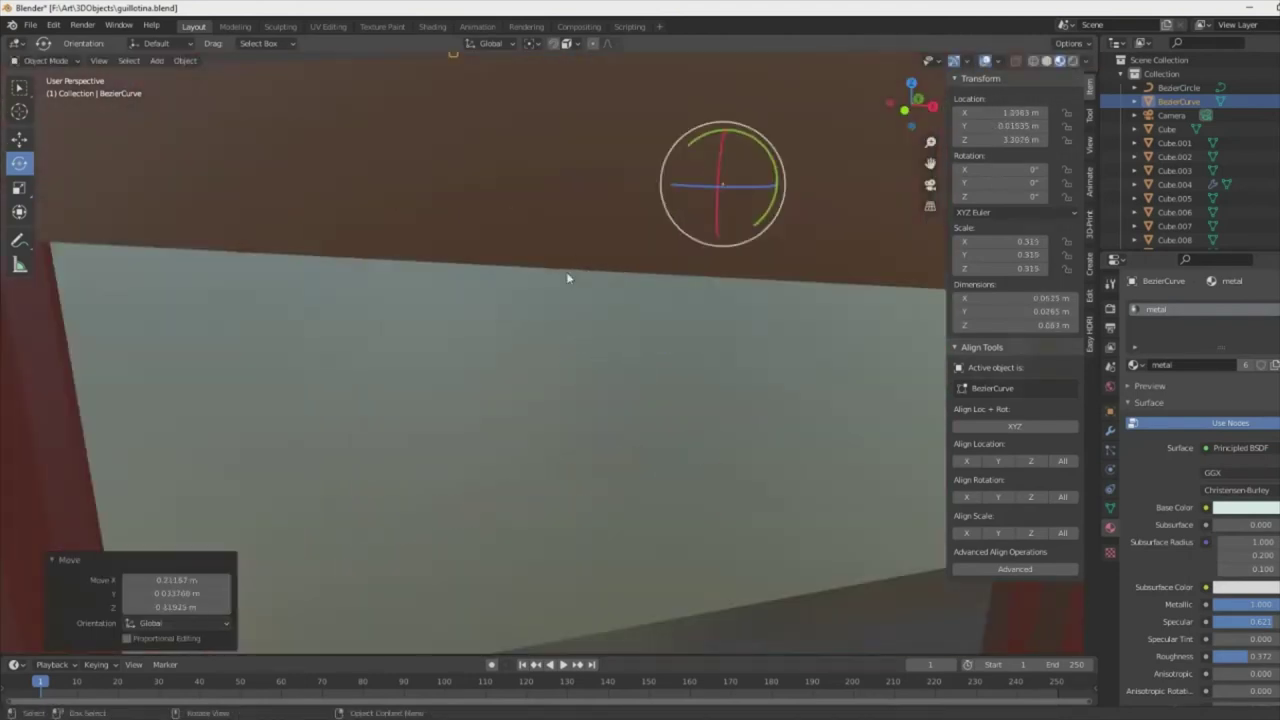
scroll(571, 277, "up", 3)
key("g")
key("z")
left_click(606, 491)
mouse_move(606, 491)
middle_mouse_down()
mouse_move(539, 253)
mouse_move(786, 349)
mouse_move(571, 471)
mouse_move(729, 394)
mouse_move(686, 502)
mouse_move(651, 334)
middle_mouse_up()
left_click(571, 471)
left_click(685, 502)
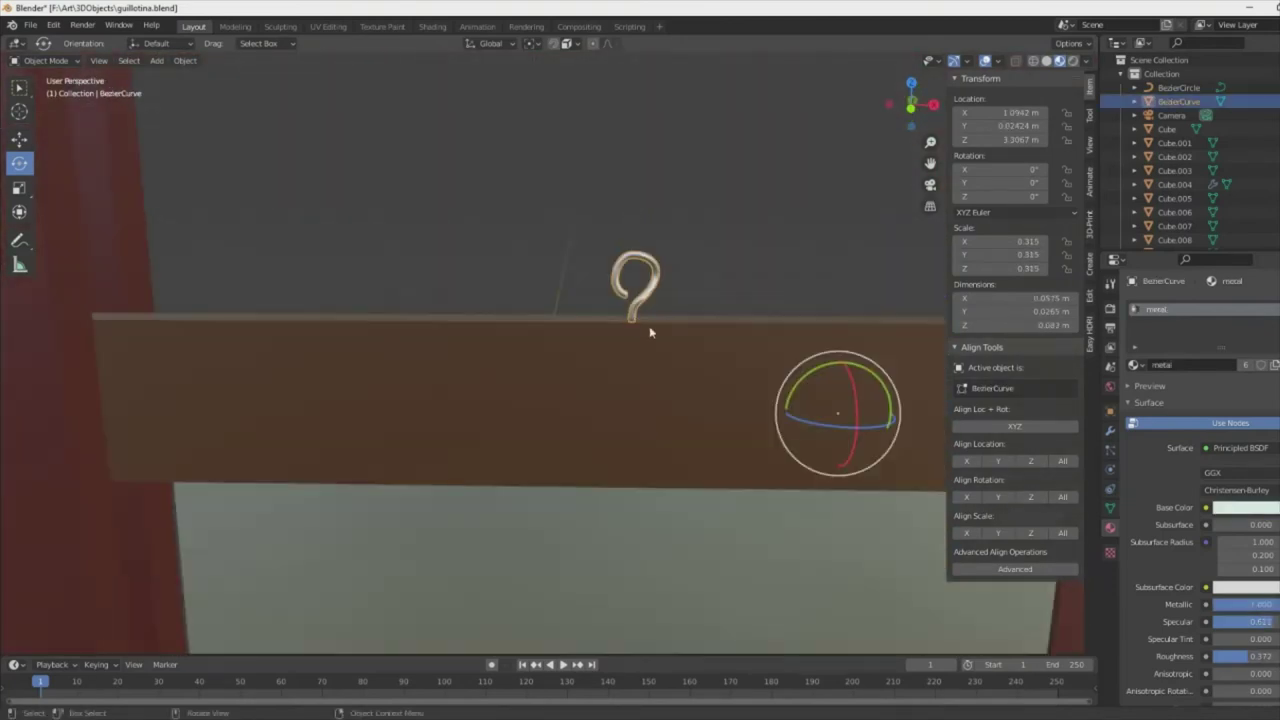
scroll(462, 546, "down", 5)
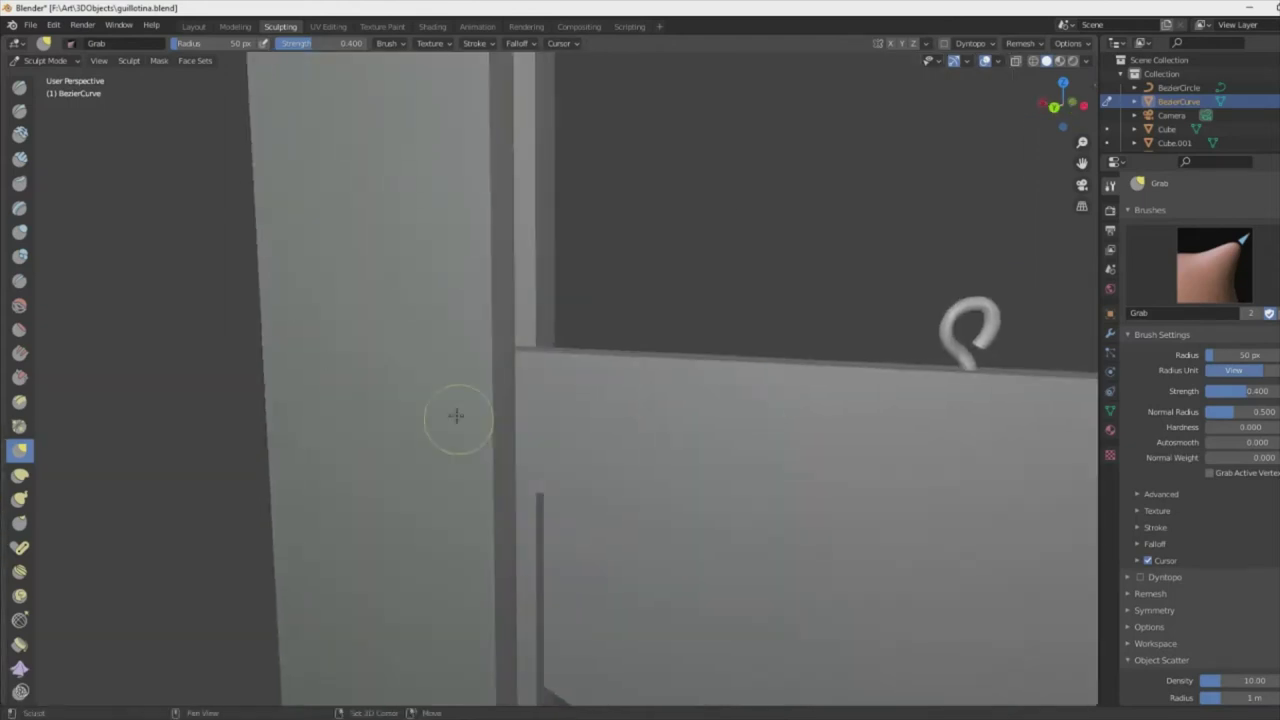
- Orbit from a front view to a three-quarter view of the whole guillotine
middle_click_drag(398, 305, 666, 391)
key("KP_1")
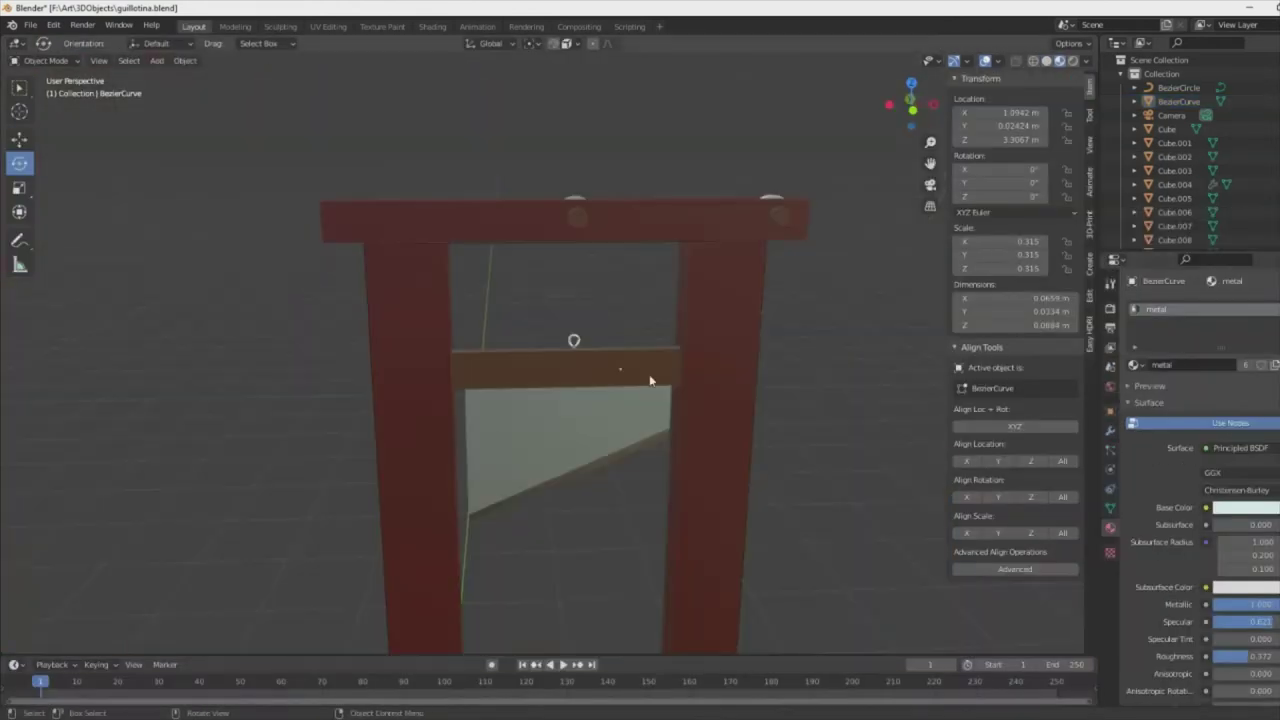
scroll(650, 380, "down", 8)
middle_click_drag(751, 383, 445, 130)
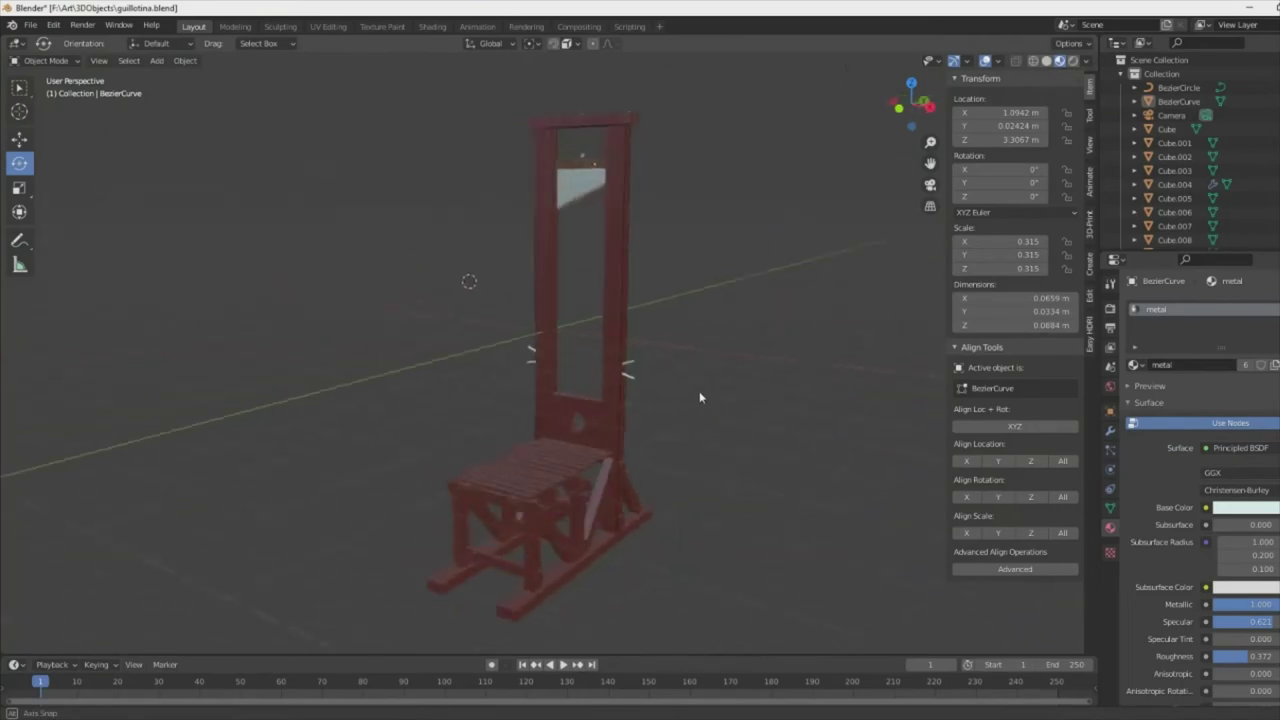
- Back in Layout, add a new Bezier curve beside the guillotine and clear the selection
key("Print")
left_click_drag(298, 70, 849, 643)
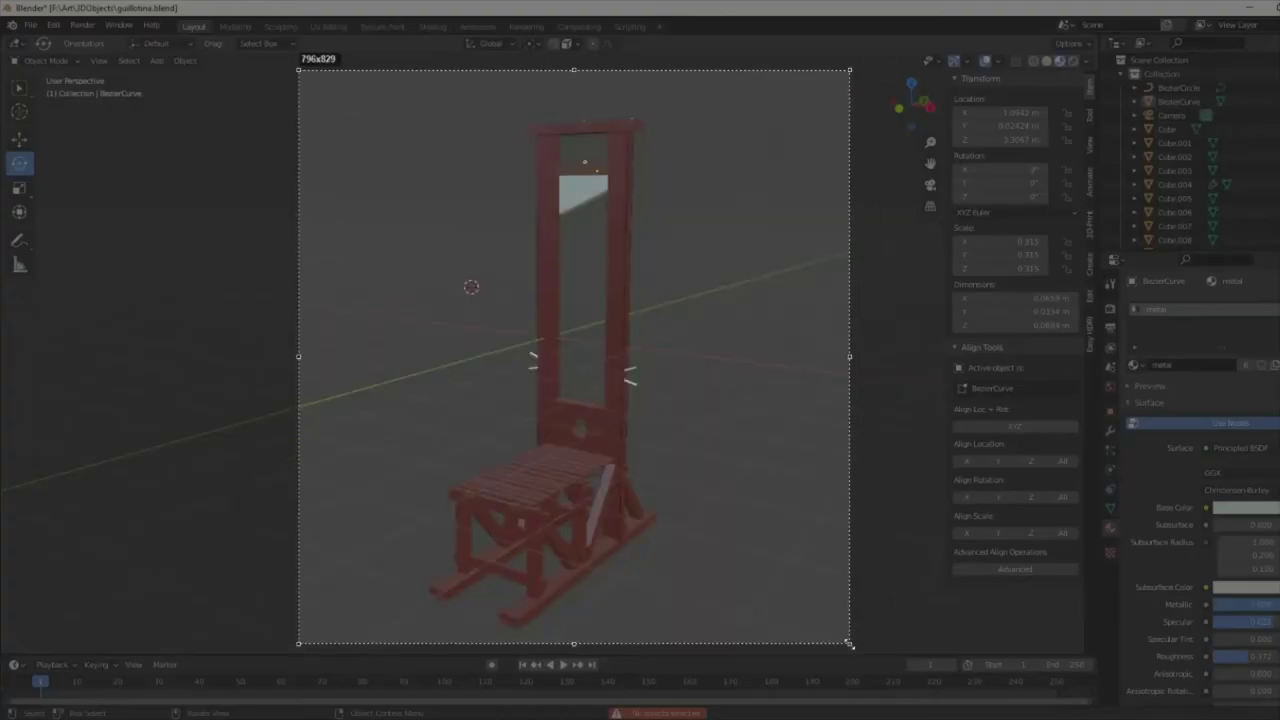
left_click(837, 651)
left_click(617, 429)
left_click(900, 584)
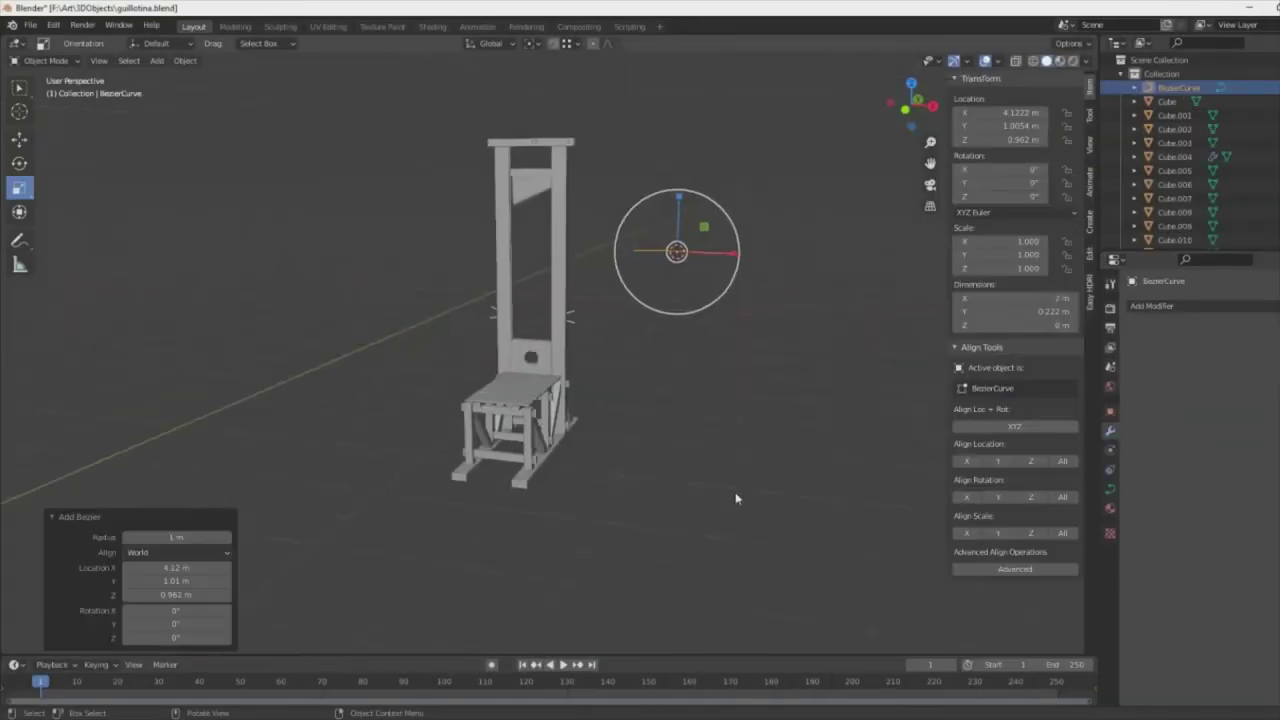
- Move the new curve's points and position the curve beside the upright post
scroll(629, 443, "up", 3)
scroll(660, 443, "up", 2)
key("Tab")
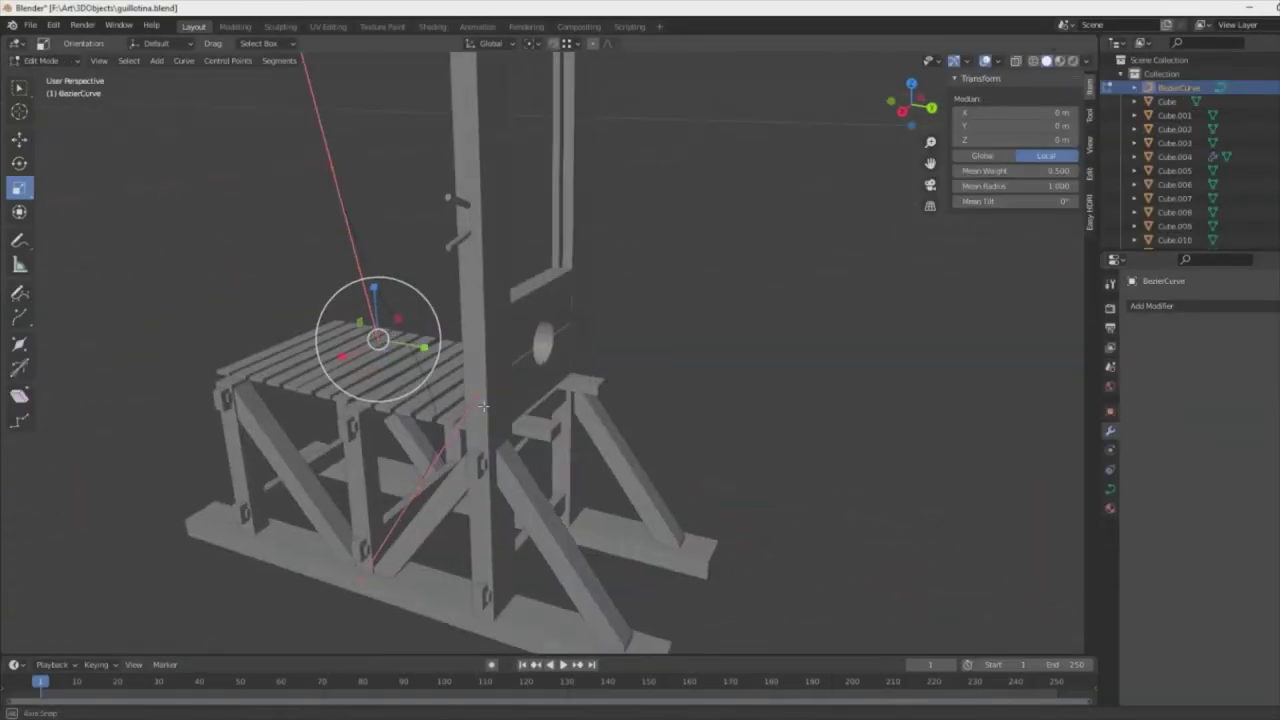
middle_click_drag(560, 420, 537, 476)
left_click(499, 375)
mouse_move(450, 400)
middle_mouse_down("alt")
mouse_move(471, 229)
mouse_move(425, 229)
middle_mouse_up("alt")
key("KP_1")
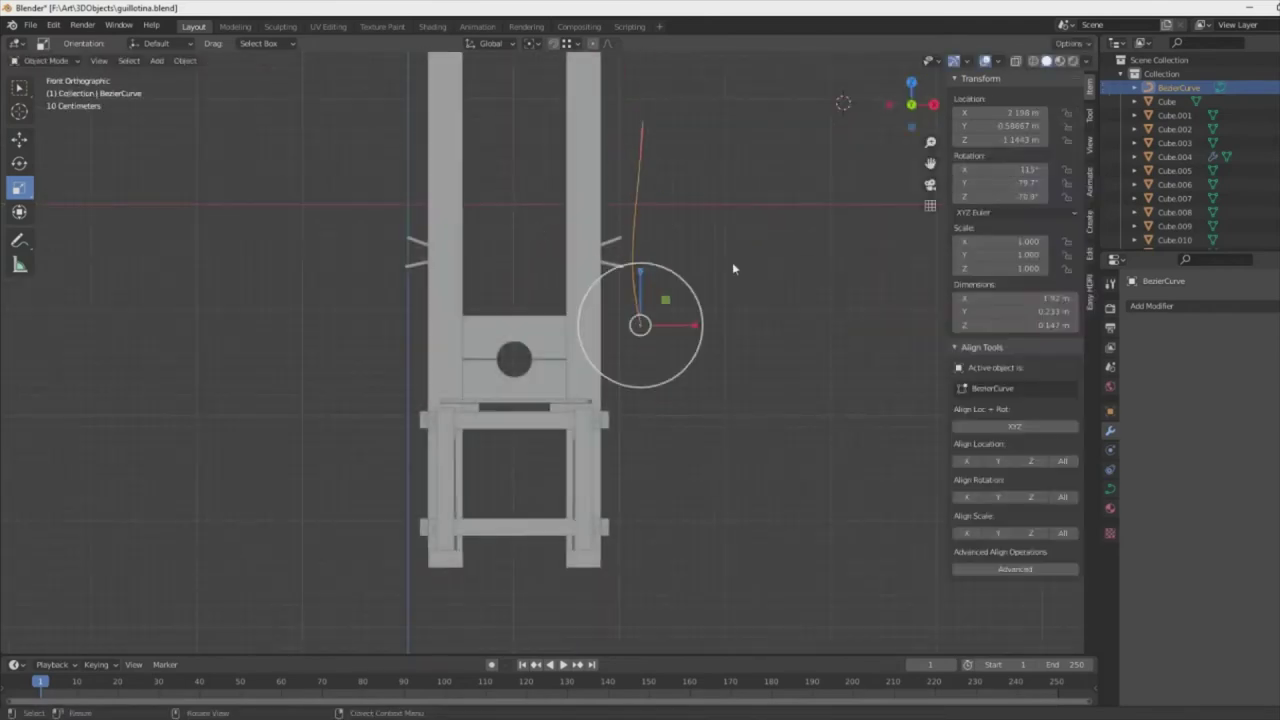
left_click(640, 325)
key("Tab")
middle_click_drag(669, 237, 545, 193)
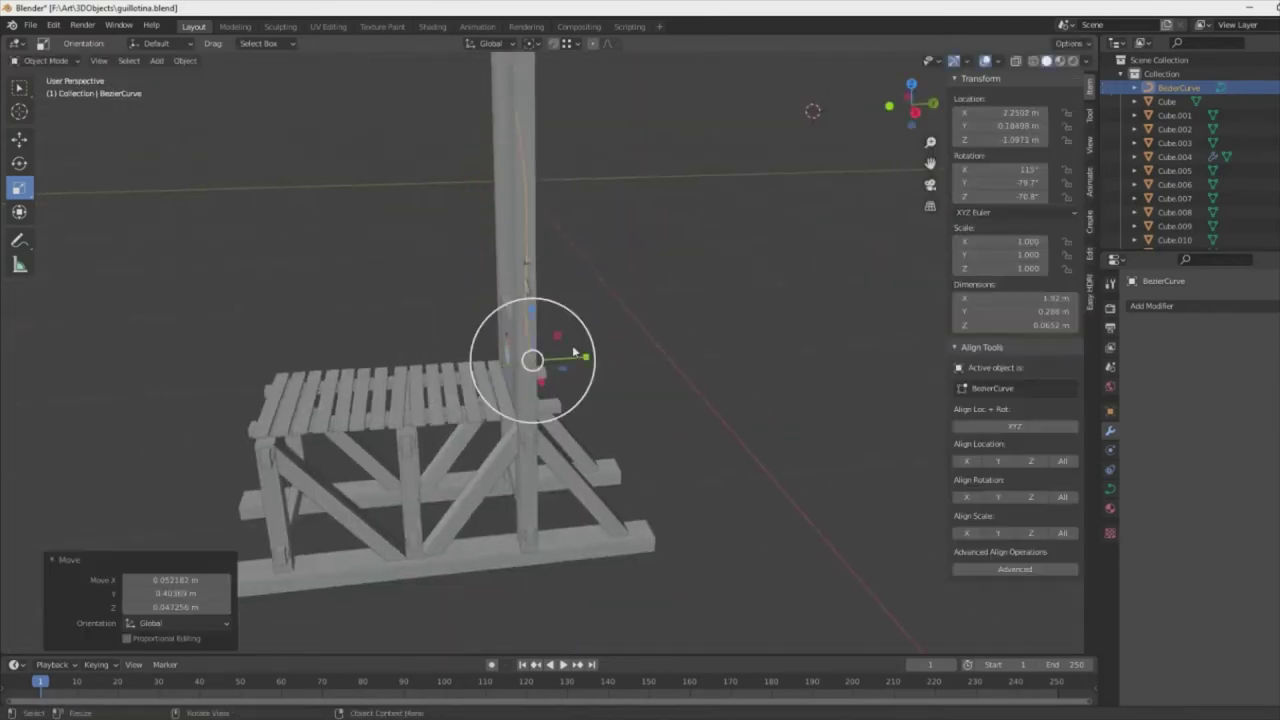
scroll(545, 193, "up", 2)
scroll(545, 193, "down", 3)
- In Right Orthographic view, move a curve point along the post, then undo the last two edits
key("KP_3")
key("Tab")
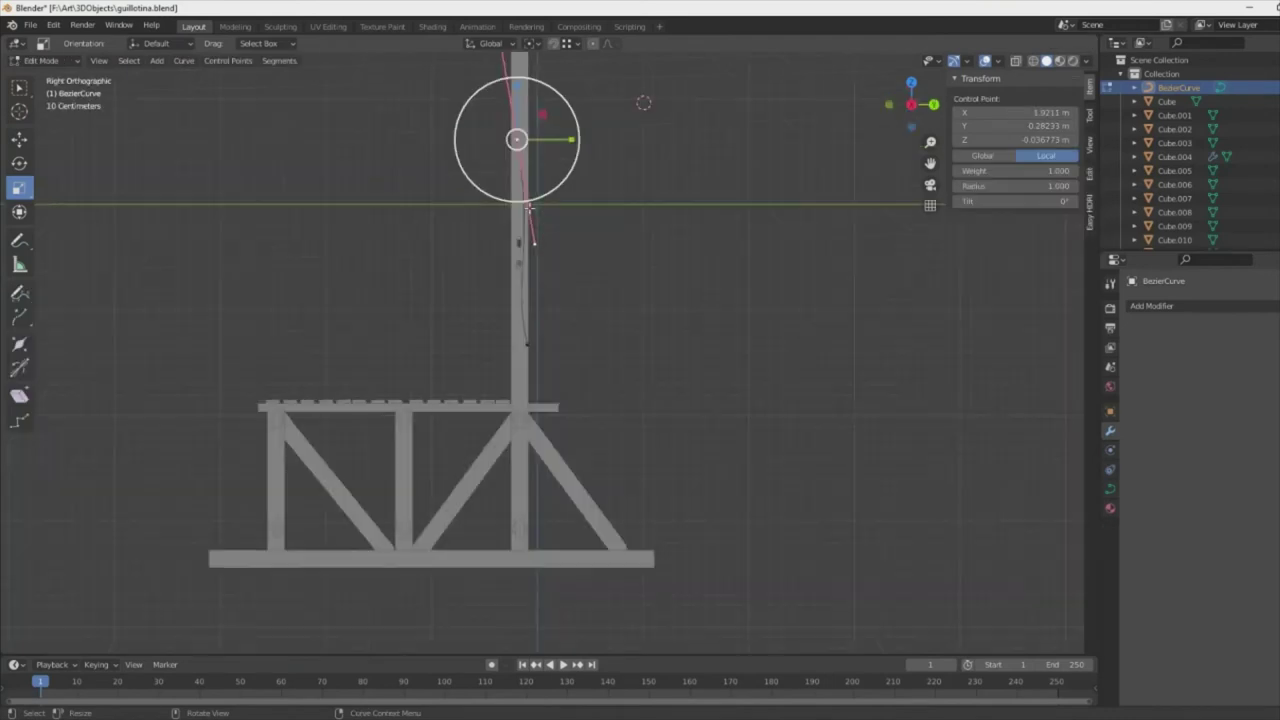
key("g")
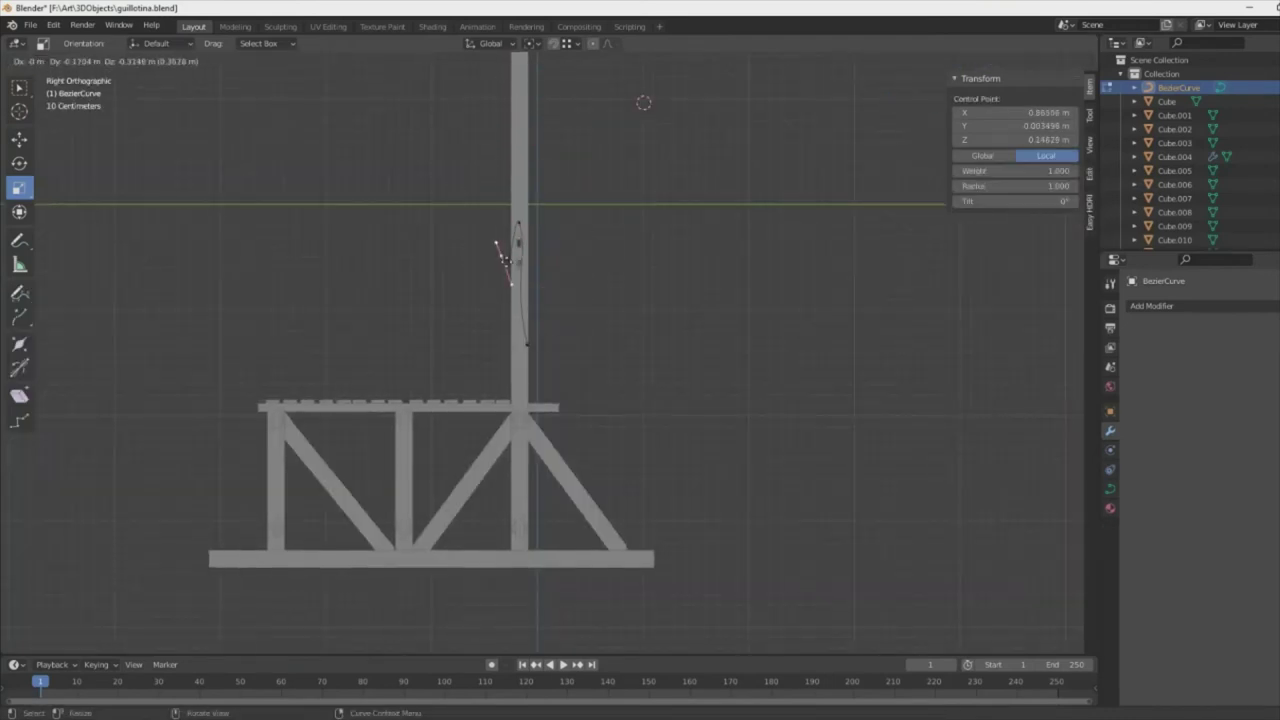
left_click(505, 258)
scroll(449, 186, "up", 3)
left_click(435, 240)
key("ctrl+z")
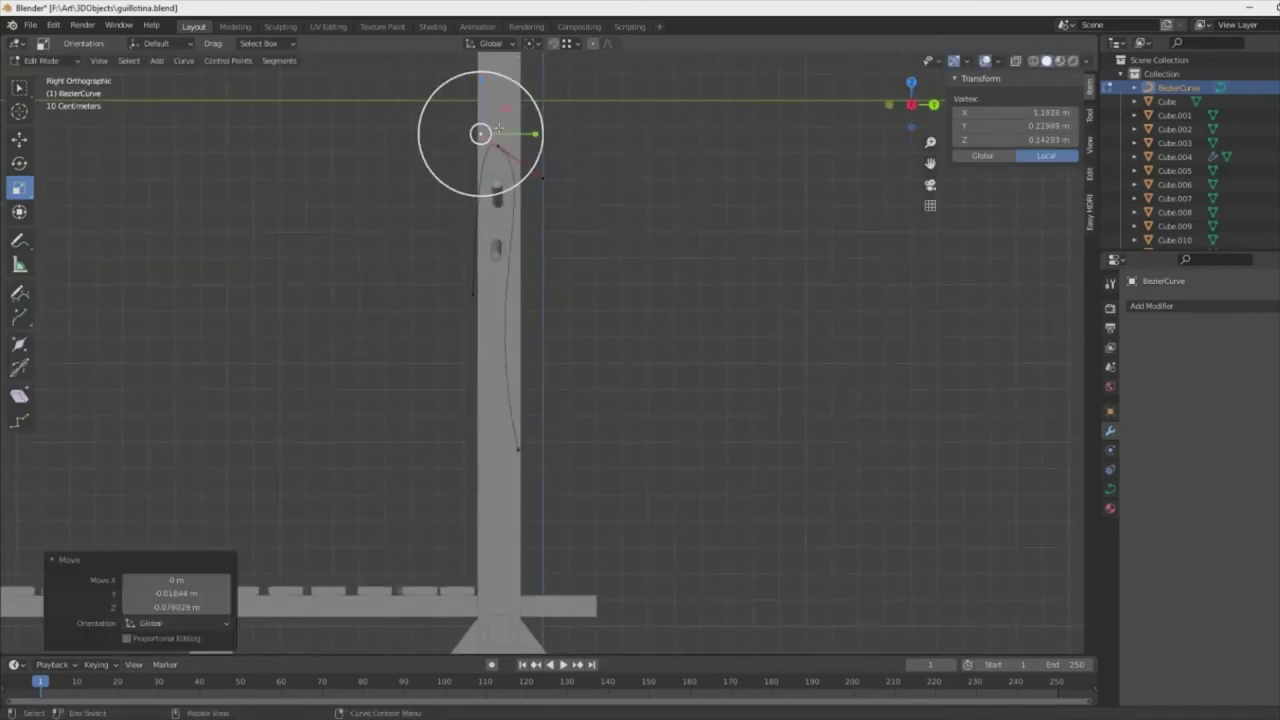
key("ctrl+z")
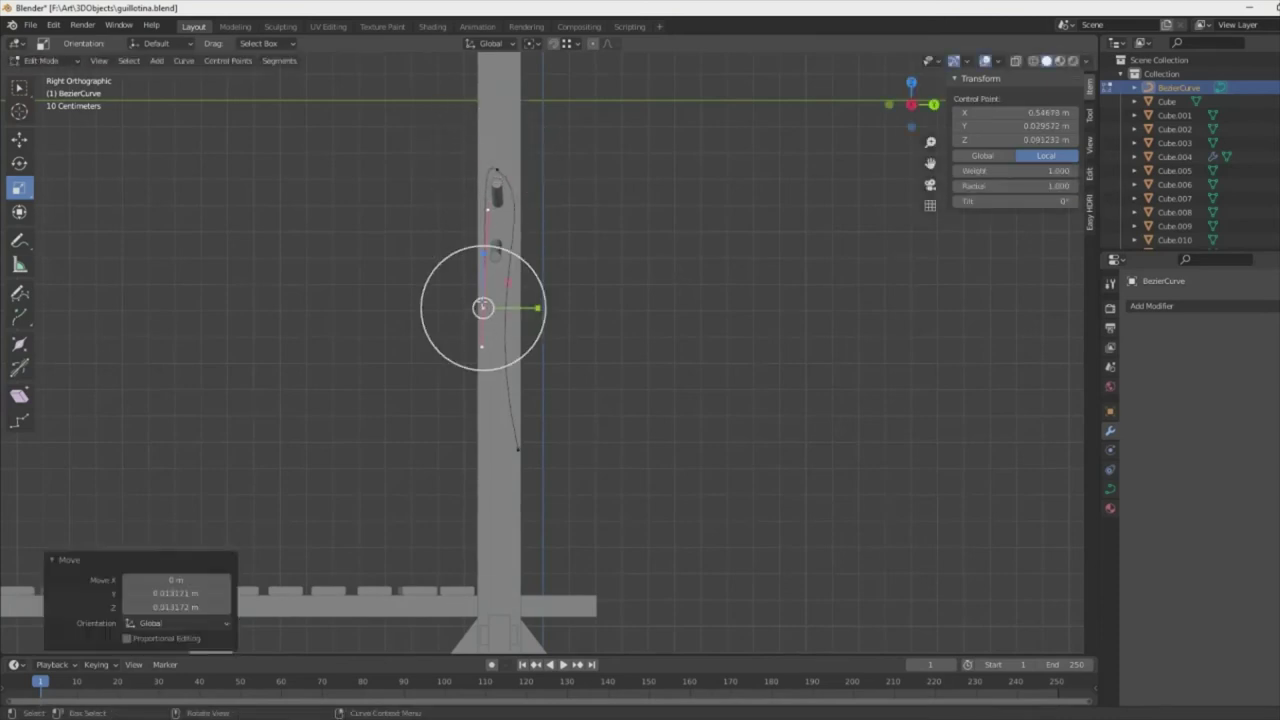
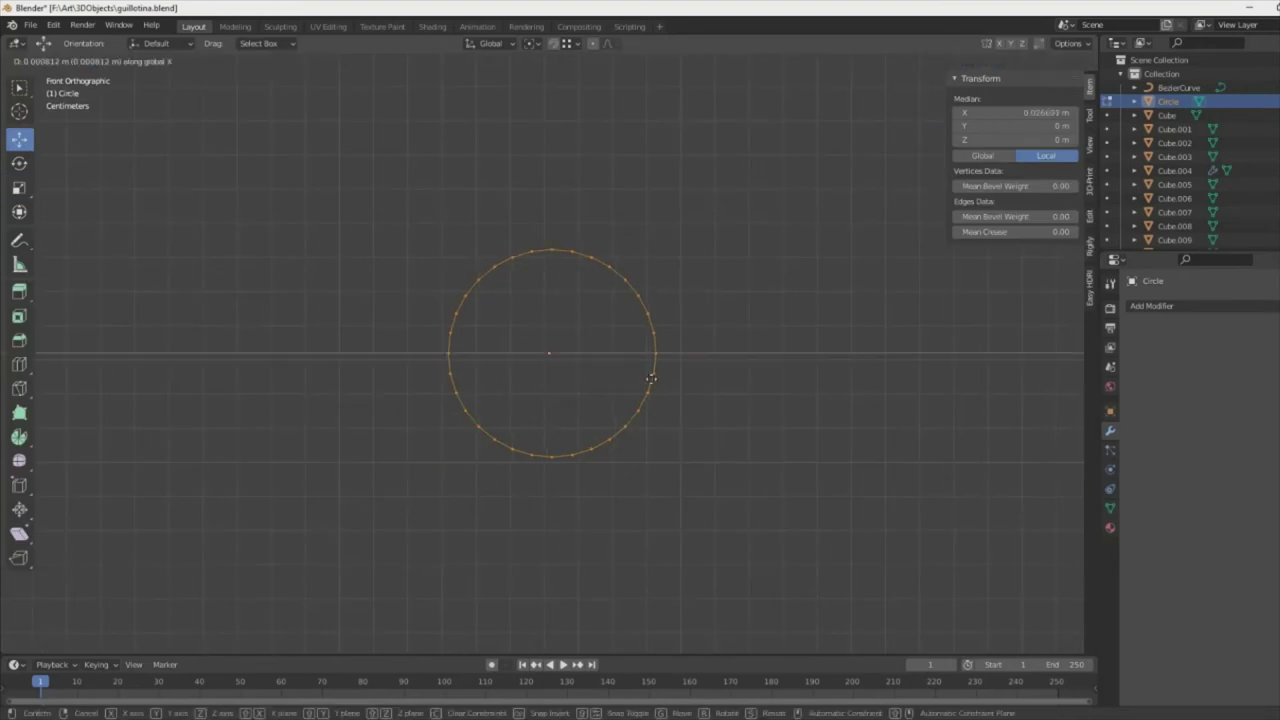
- Duplicate the circle twice, turning each copy 90° to build a crossed circle profile
key("shift+d")
key("Escape")
mouse_move(743, 376)
middle_mouse_down()
mouse_move(671, 418)
mouse_move(653, 449)
middle_mouse_up()
key("Return")
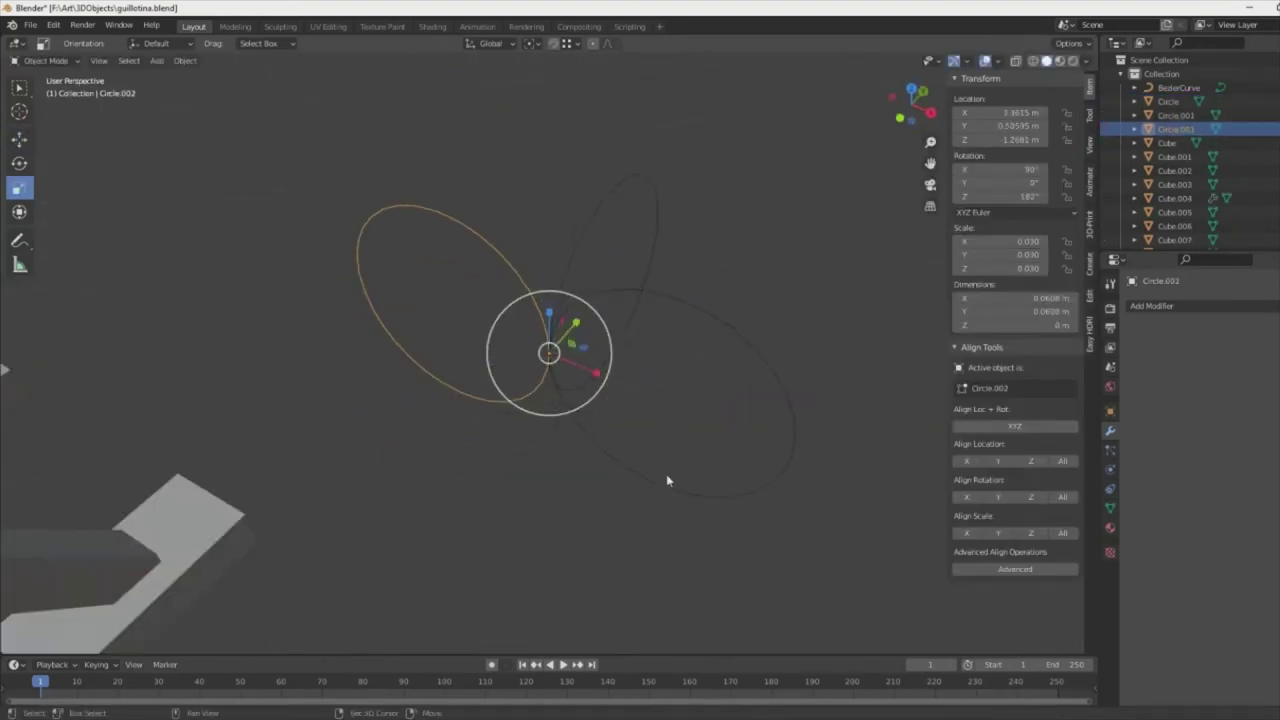
key("shift+d")
key("r")
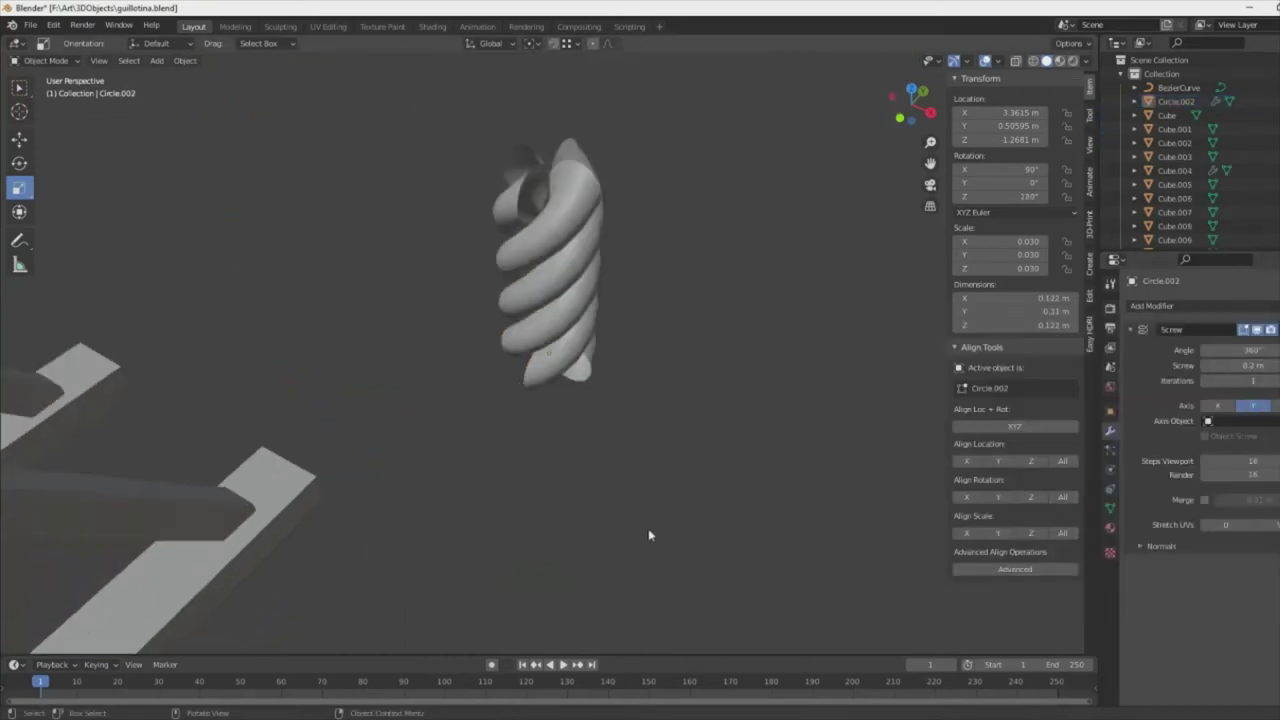
- Select the soga rope path curve and show its object properties
scroll(649, 535, "down", 6)
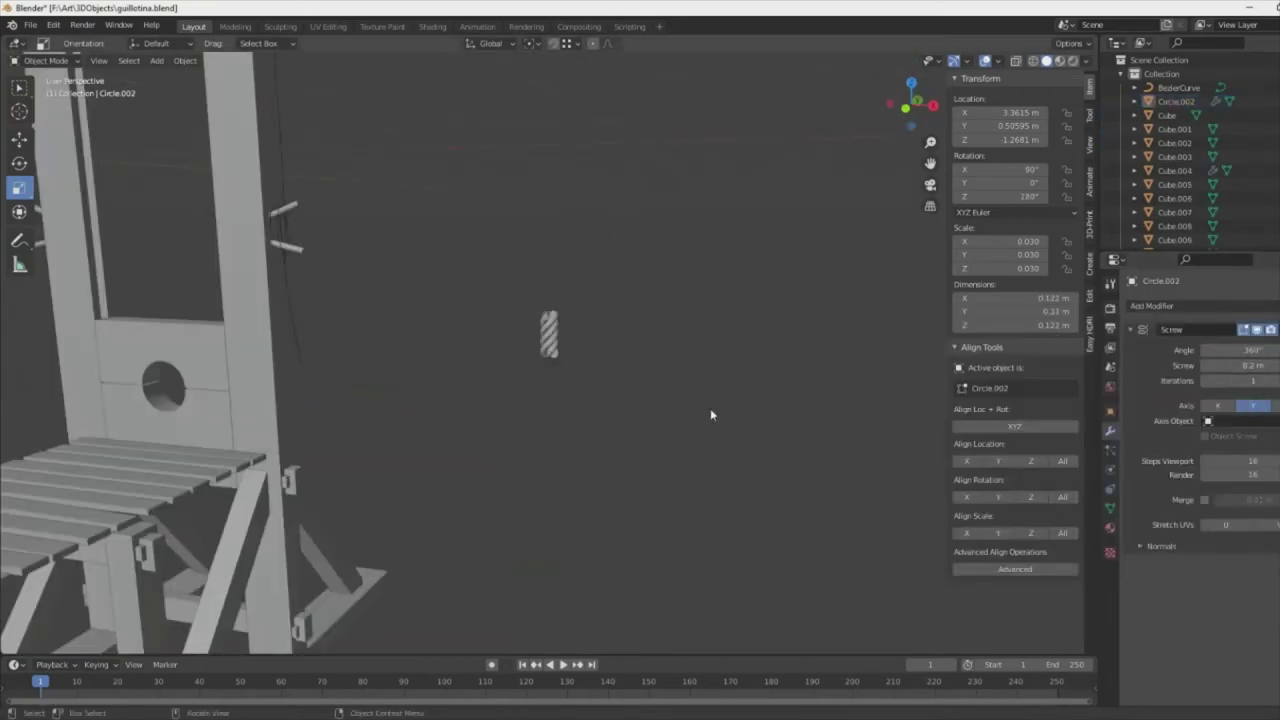
left_click(1177, 87)
left_click(1110, 411)
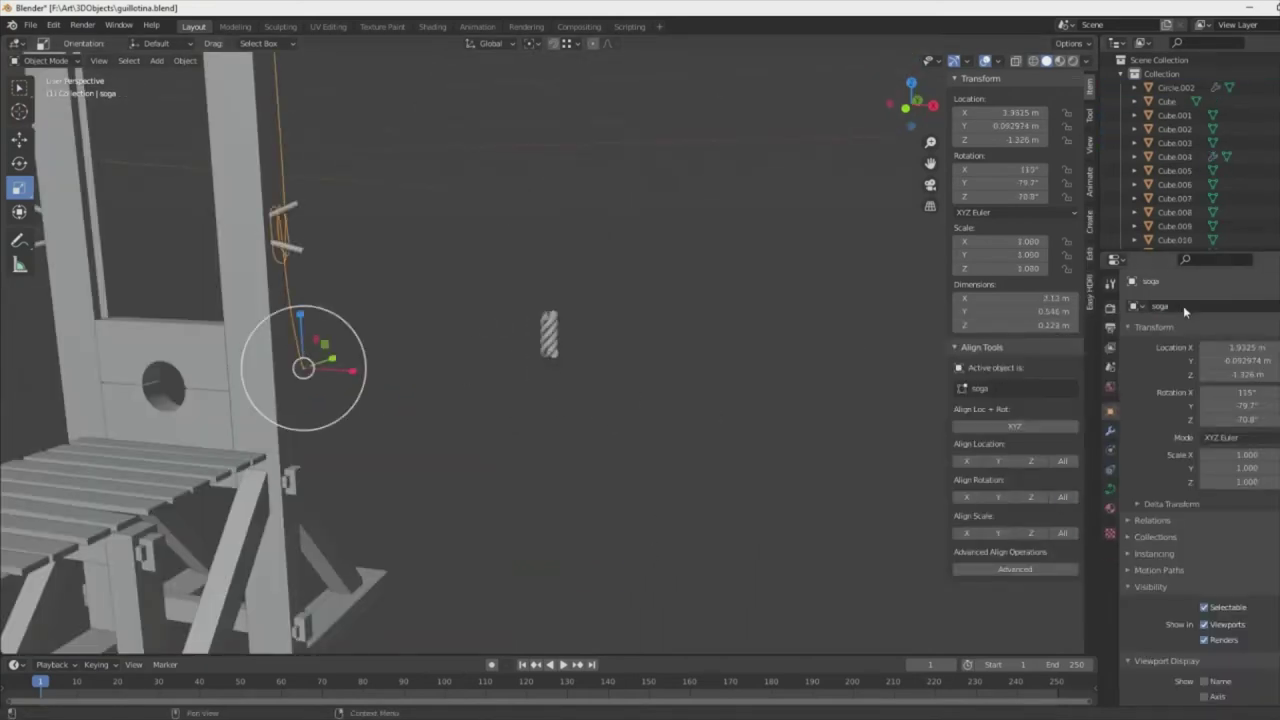
- Reselect the twisted screw object, show its modifiers, and raise the screw along Z
left_click(1110, 430)
left_click(1201, 306)
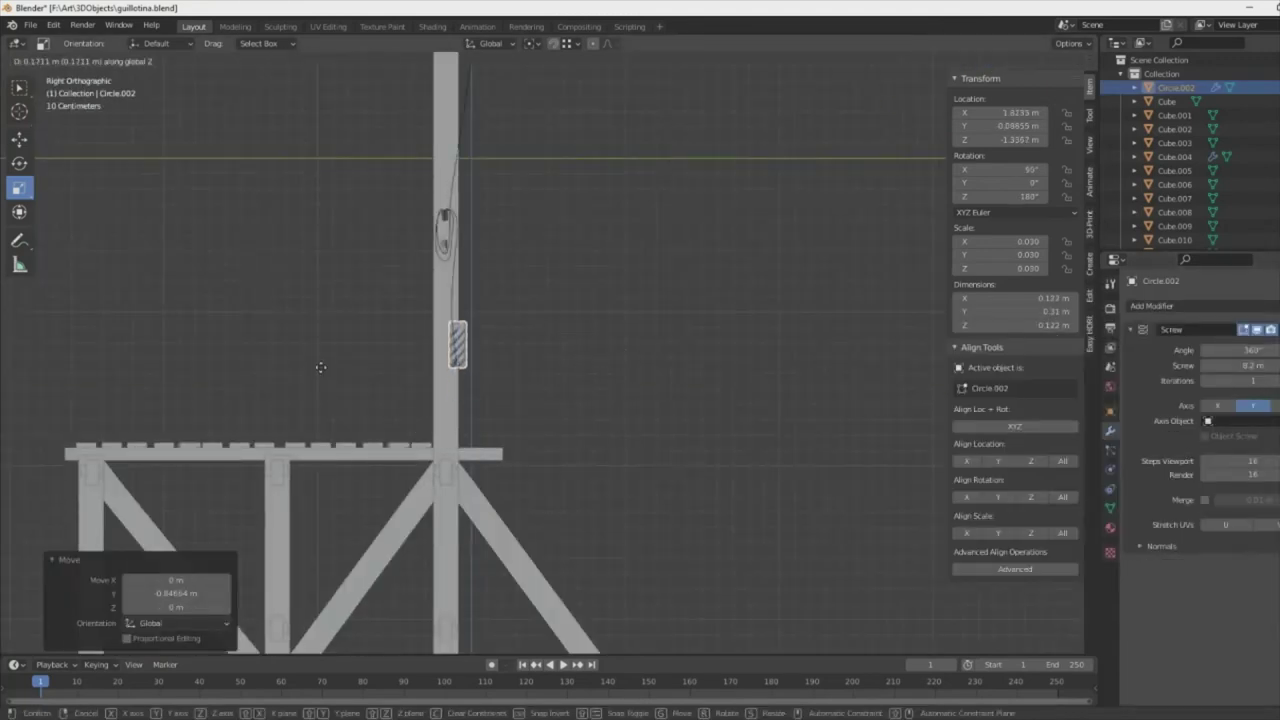
left_click(320, 367)
key("KP_Decimal")
key("KP_1")
middle_click_drag(726, 403, 481, 403)
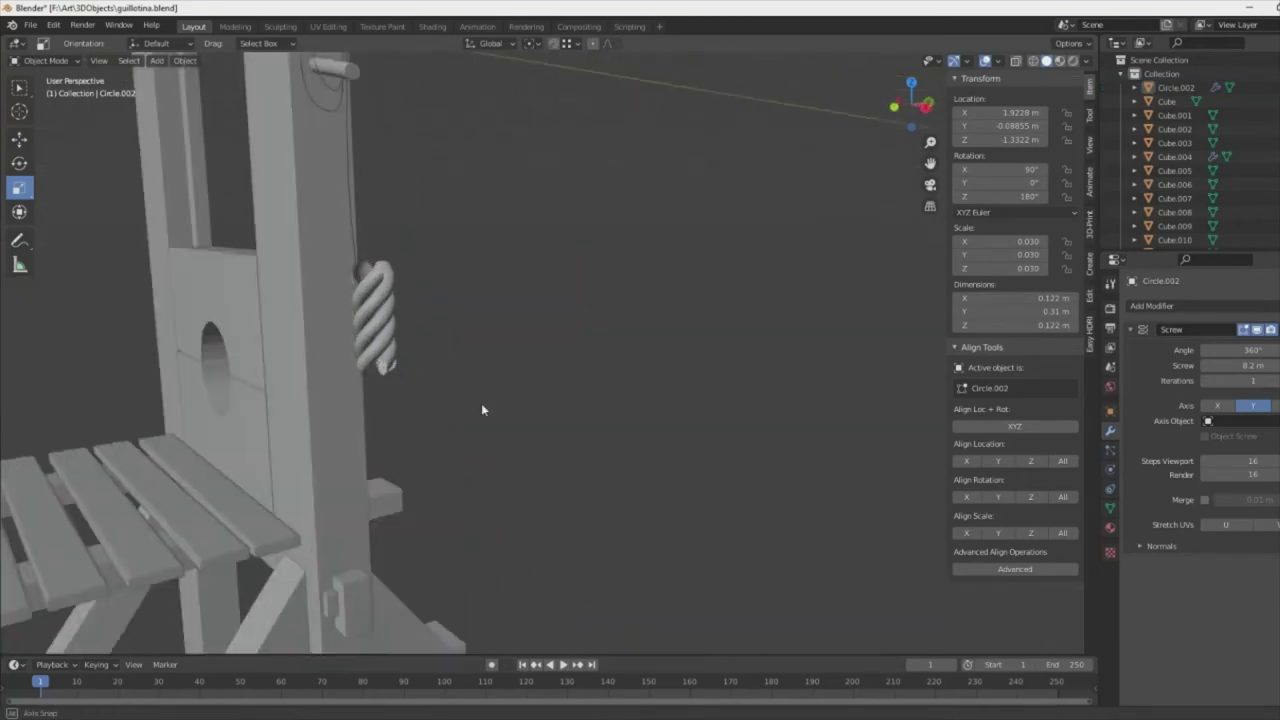
- Add a Curve modifier to the rope, then shrink and rotate it to follow soga
left_click(1152, 305)
left_click(1185, 368)
scroll(471, 366, "down", 5)
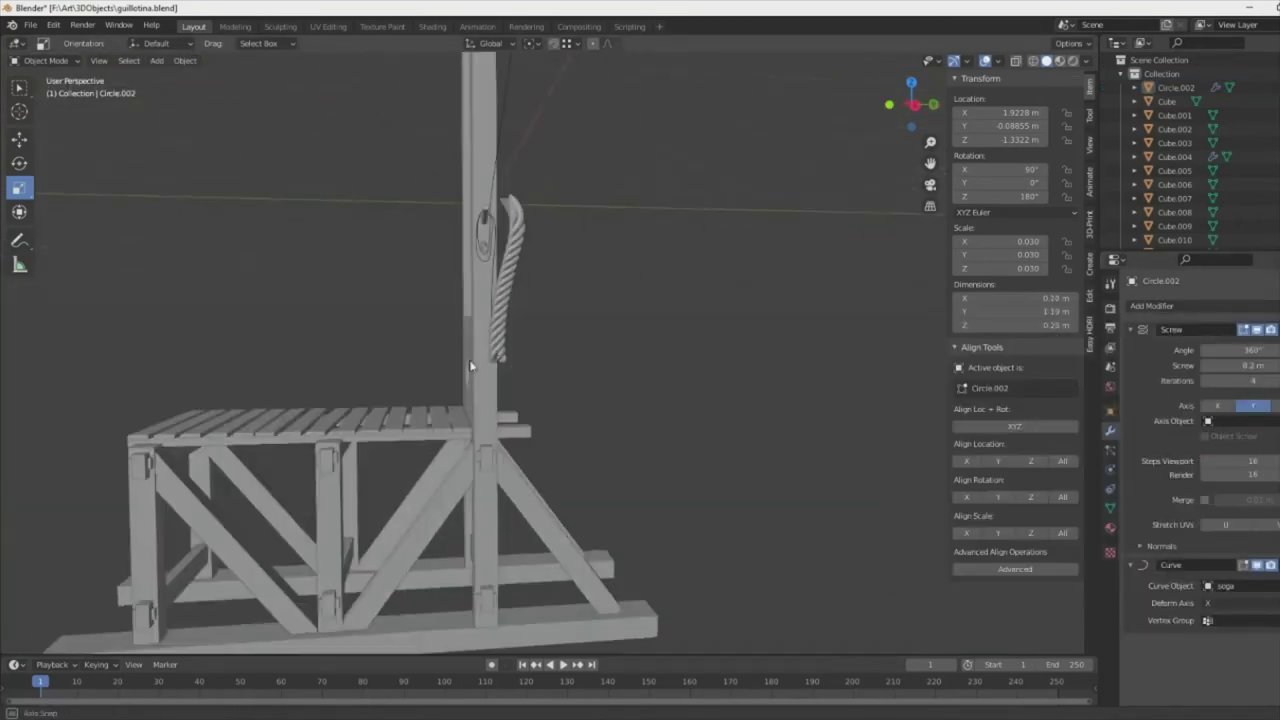
scroll(777, 420, "up", 8)
key("KP_Decimal")
left_click(575, 390)
left_click(1254, 331)
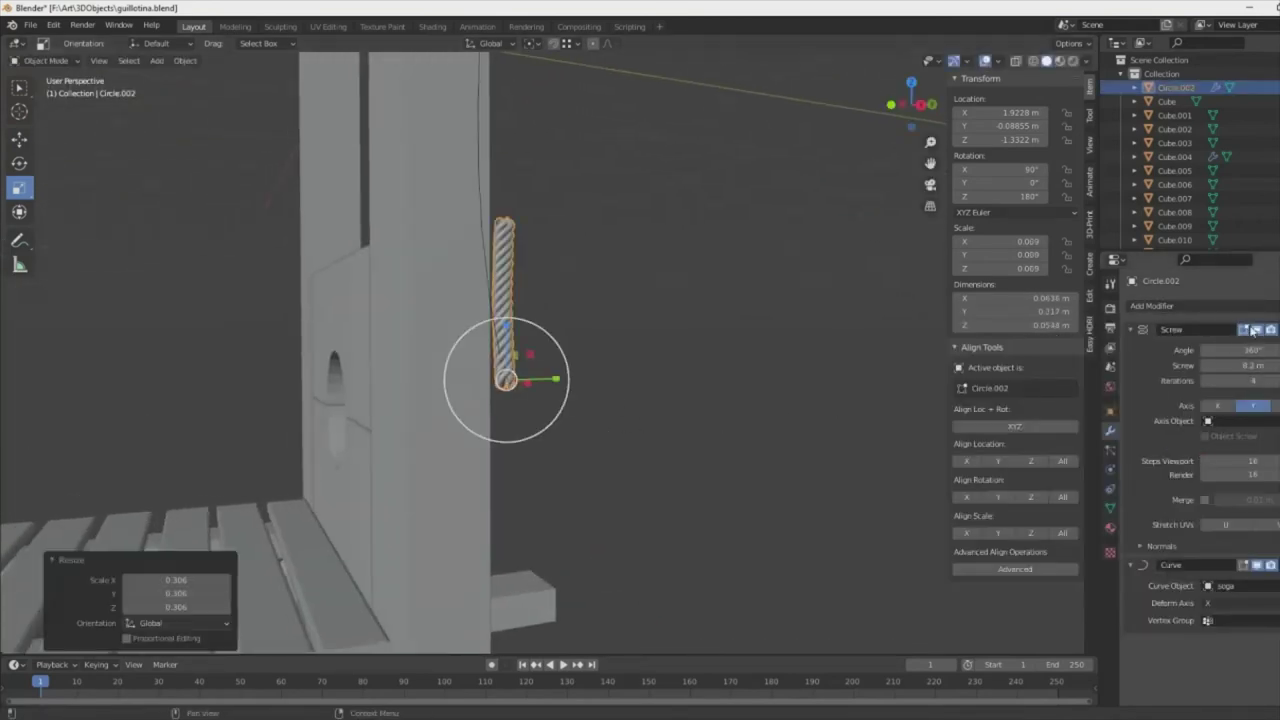
left_click(637, 330)
- Edit the soga curve and move its end control point up the guillotine post
mouse_move(637, 330)
middle_mouse_down()
mouse_move(655, 347)
mouse_move(1276, 379)
middle_mouse_up()
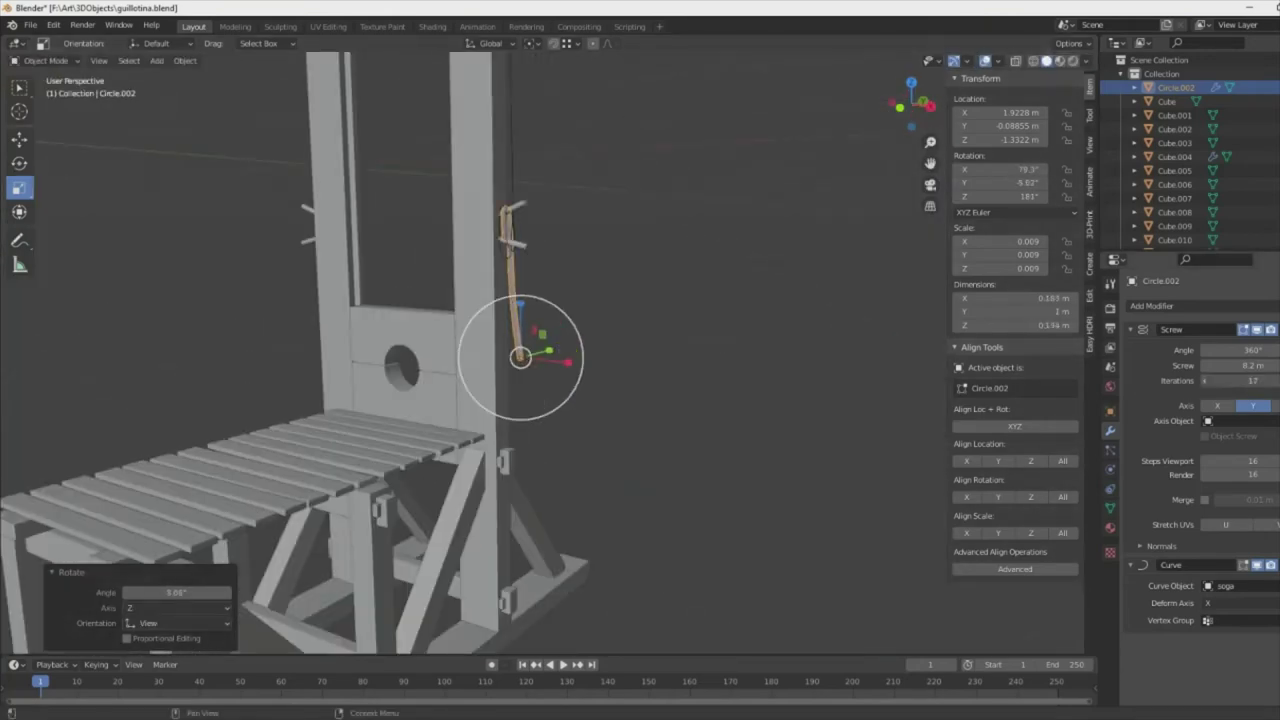
mouse_move(520, 357)
middle_mouse_down()
mouse_move(443, 268)
mouse_move(543, 257)
mouse_move(549, 220)
middle_mouse_up()
left_click(443, 268)
key("Tab")
key("g")
left_click(537, 216)
- Place the extruded soga point and return to Object Mode
left_click(581, 74)
middle_click_drag(581, 74, 607, 290)
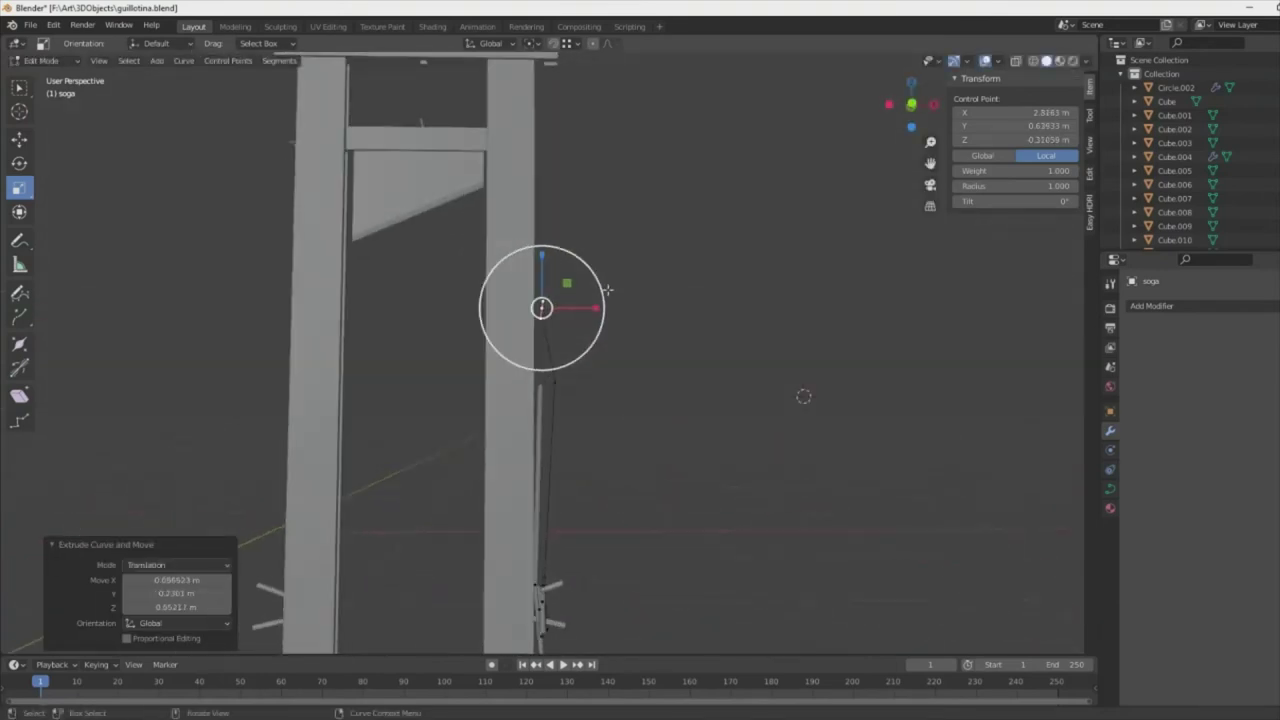
scroll(611, 91, "down", 2)
key("g")
key("Tab")
- Reposition the soga curve's end point and extrude a new point from it
left_click(506, 588)
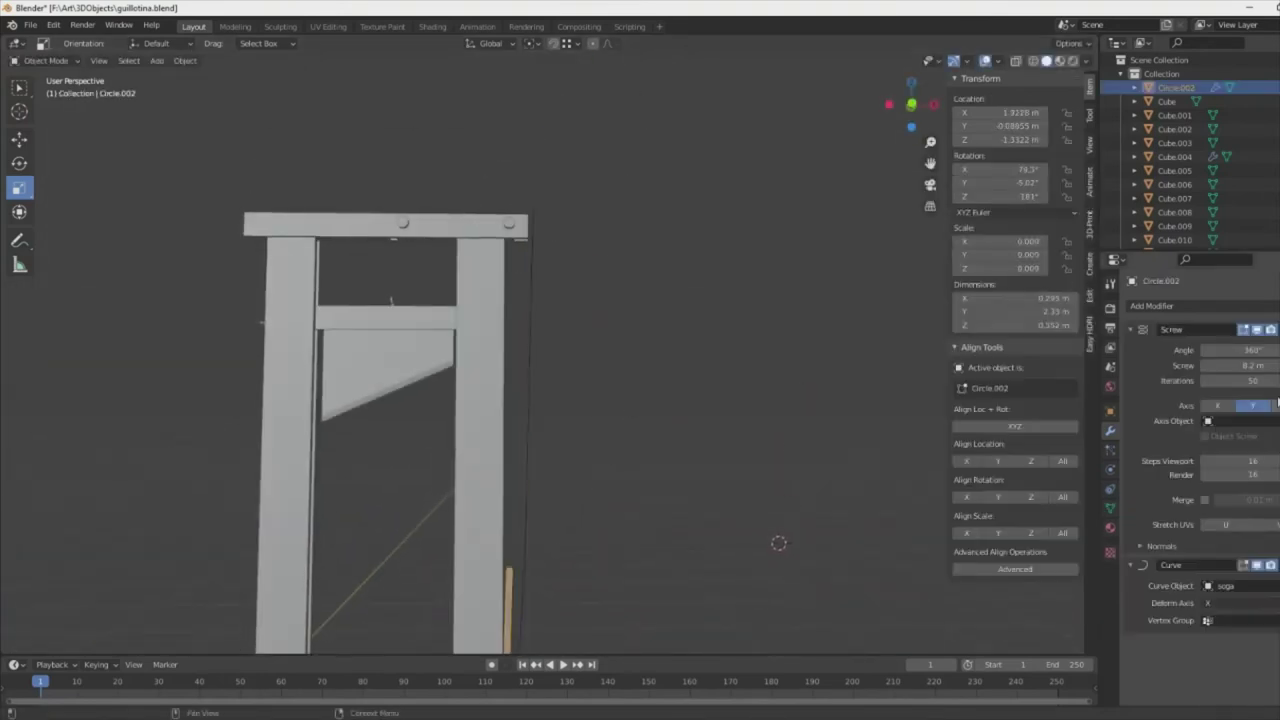
middle_click_drag(603, 459, 497, 474)
key("Tab")
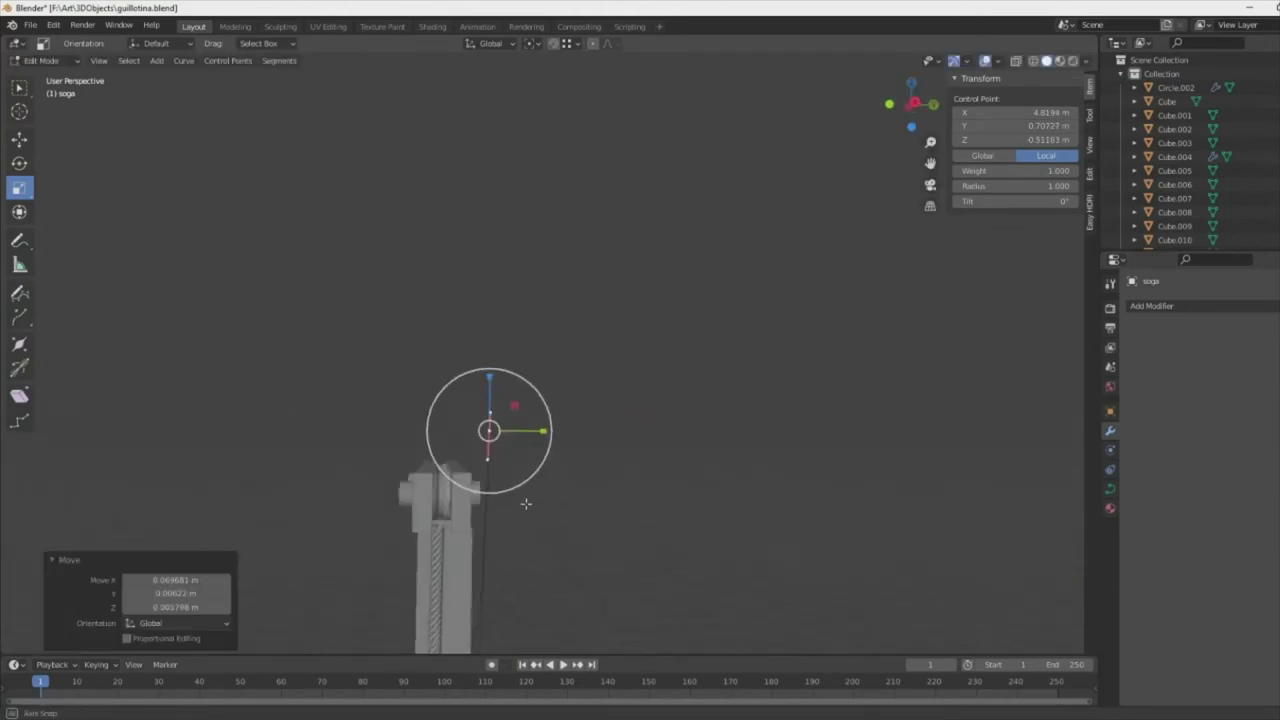
key("g")
left_click(578, 327)
key("e")
- Move the new rope points down toward the pegs on the post
middle_click_drag(560, 300, 700, 340)
scroll(600, 320, "down", 4)
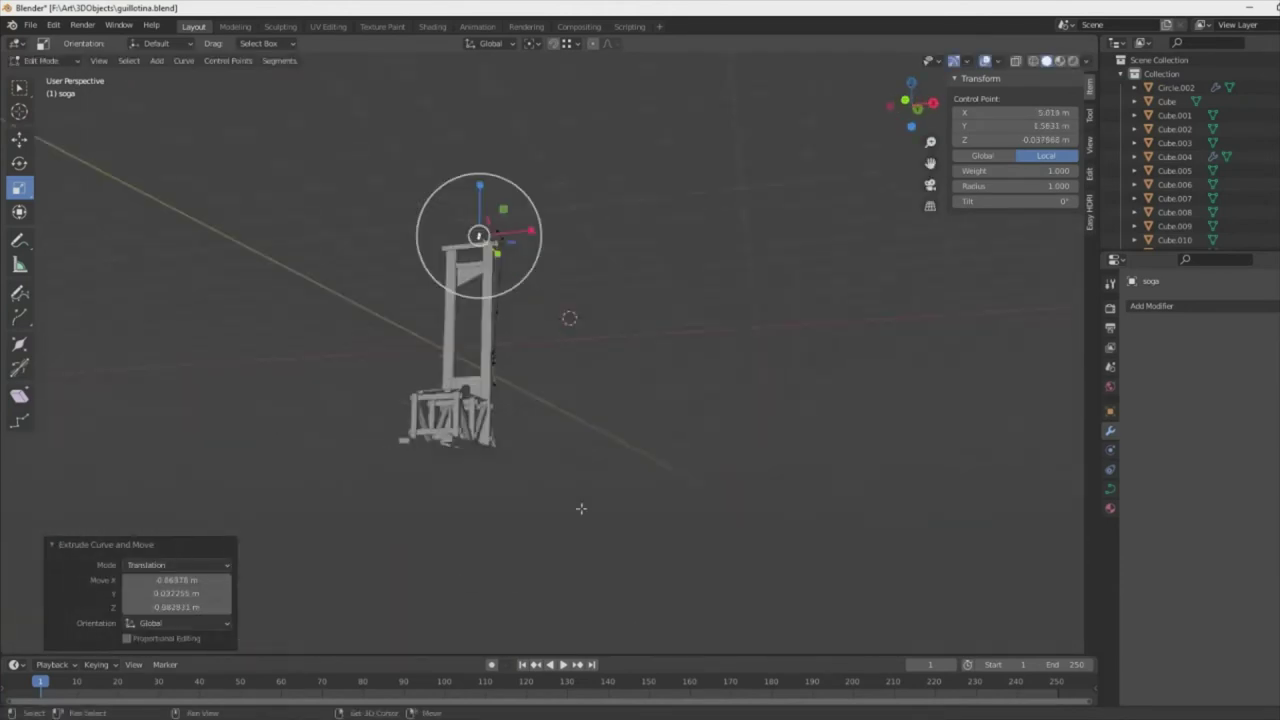
scroll(558, 539, "up", 6)
mouse_move(558, 539)
middle_mouse_down()
mouse_move(477, 514)
mouse_move(814, 523)
middle_mouse_up()
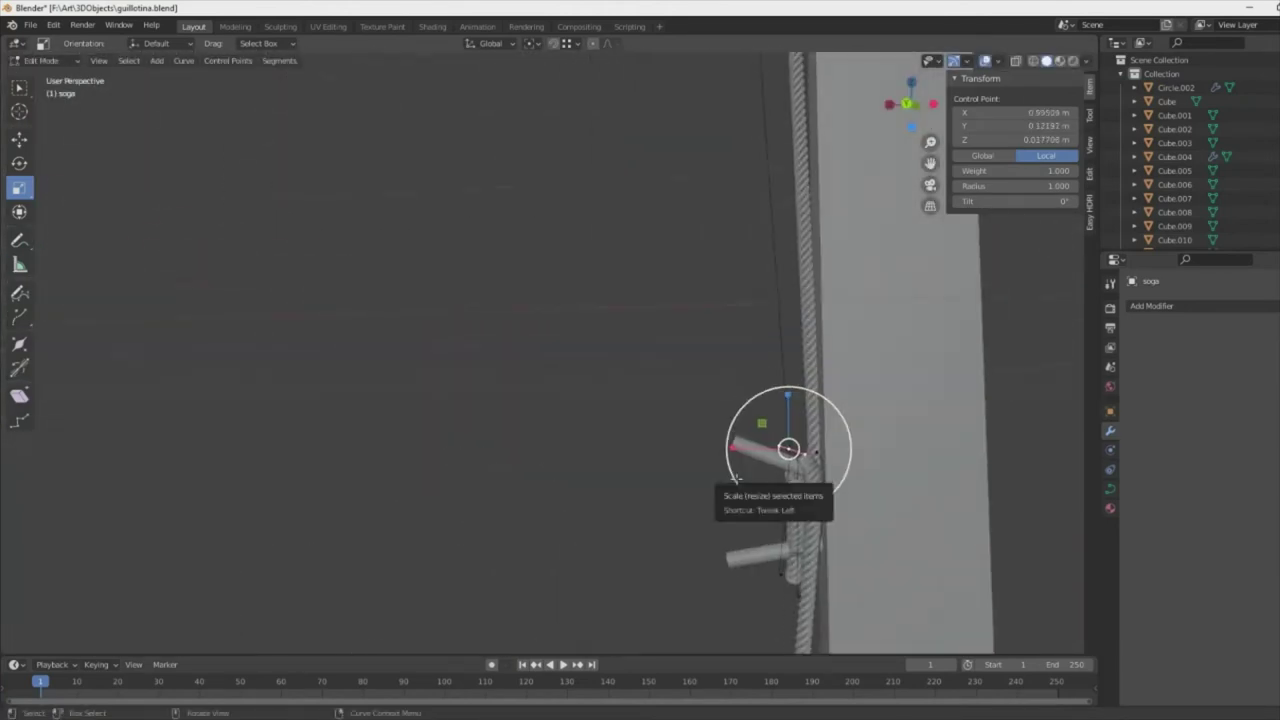
left_click_drag(786, 445, 790, 432)
mouse_move(790, 432)
middle_mouse_down()
mouse_move(645, 554)
mouse_move(470, 540)
middle_mouse_up()
key("g")
left_click(420, 515)
key("g")
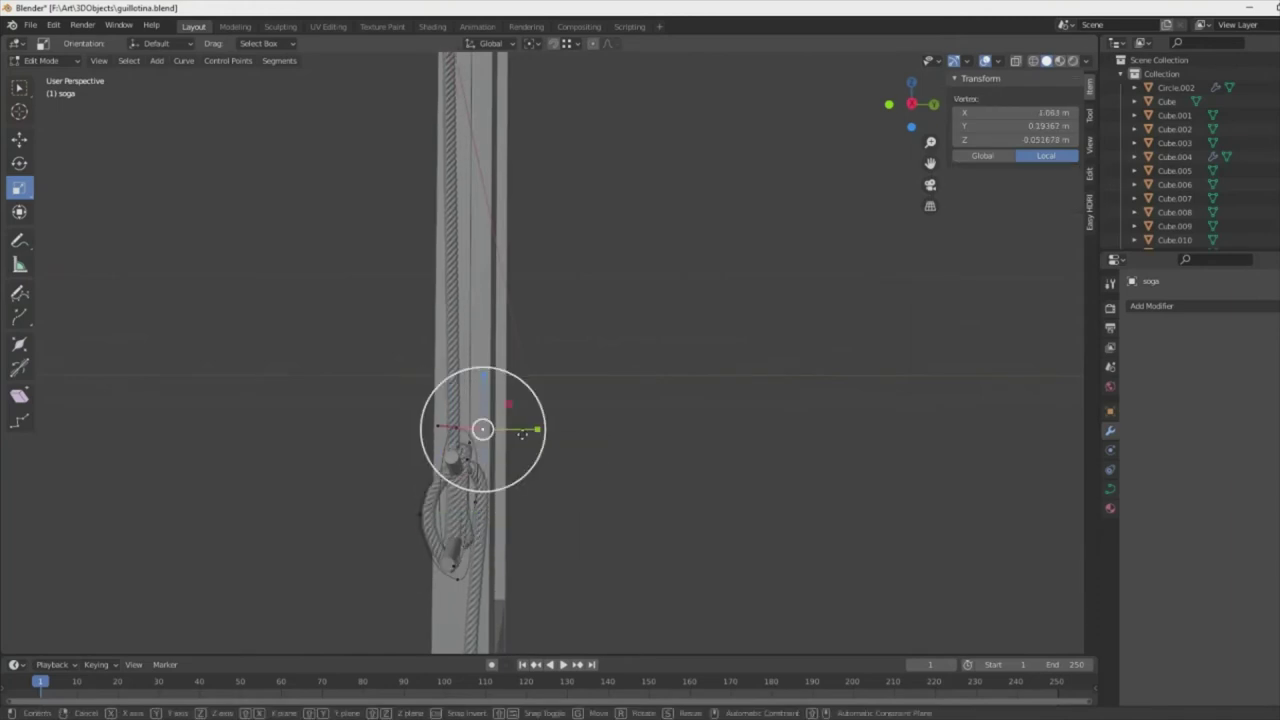
left_click(480, 435)
- Turn a control point 181° around Z and move points to loop the rope around the peg
mouse_move(480, 435)
middle_mouse_down()
mouse_move(796, 532)
mouse_move(520, 497)
mouse_move(418, 563)
mouse_move(622, 538)
middle_mouse_up()
left_click(418, 563)
key("g")
left_click(420, 560)
left_click(688, 614)
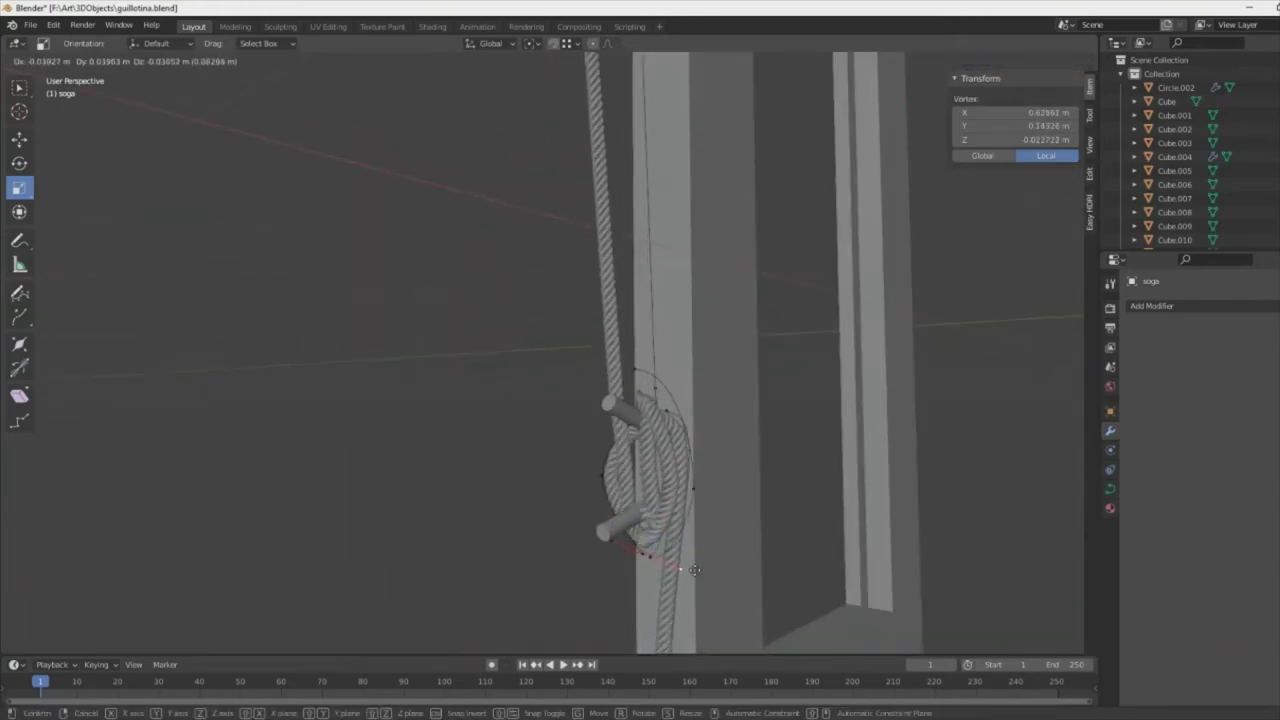
mouse_move(688, 614)
middle_mouse_down()
mouse_move(506, 534)
mouse_move(766, 633)
middle_mouse_up()
key("alt+a")
mouse_move(835, 505)
middle_mouse_down()
mouse_move(800, 560)
mouse_move(586, 480)
mouse_move(593, 602)
mouse_move(600, 560)
mouse_move(590, 580)
mouse_move(566, 568)
mouse_move(620, 500)
mouse_move(708, 321)
middle_mouse_up()
key("r")
left_click(817, 592)
key("g")
left_click(566, 568)
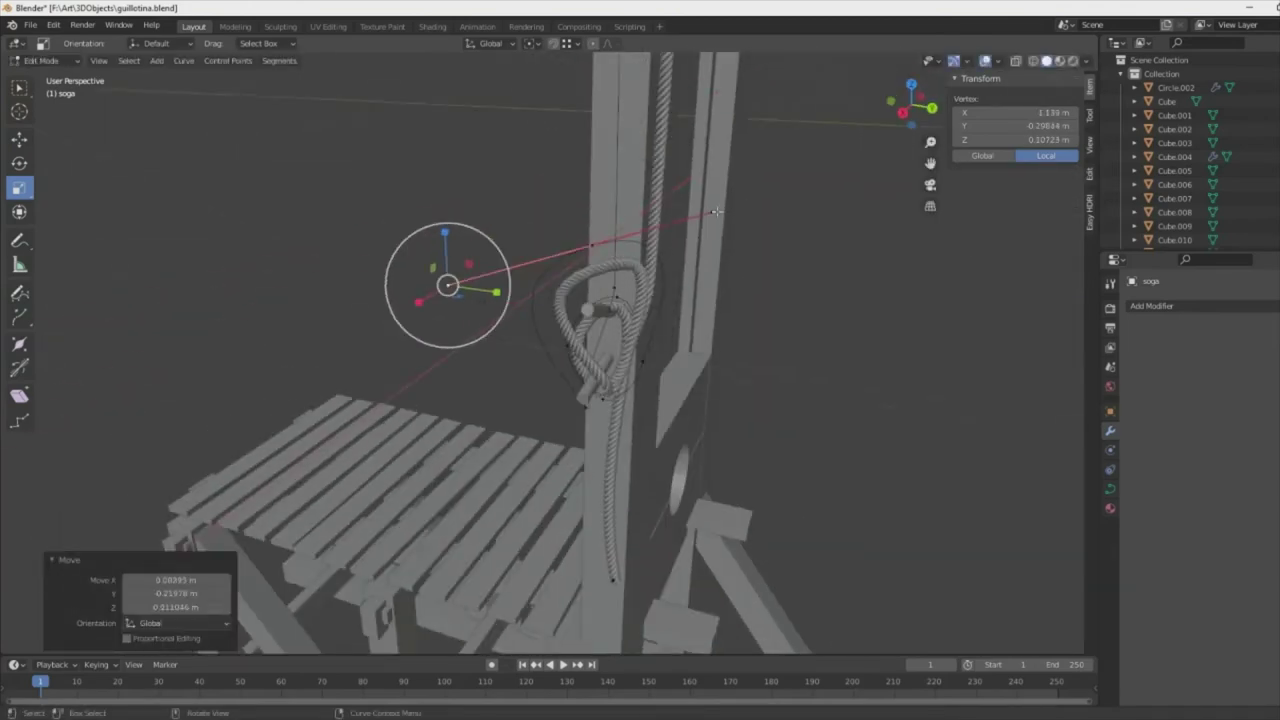
mouse_move(716, 211)
middle_mouse_down()
mouse_move(680, 260)
mouse_move(750, 330)
mouse_move(837, 363)
mouse_move(572, 467)
mouse_move(600, 500)
mouse_move(540, 560)
mouse_move(340, 520)
mouse_move(163, 508)
mouse_move(300, 520)
middle_mouse_up()
- Move rope control points around the pegs to begin forming the knot
key("g")
left_click(600, 500)
key("g")
key("g")
left_click(501, 481)
middle_click_drag(501, 481, 329, 266)
- Rotate and reposition soga points to shape the rope's loop around the pegs
key("g")
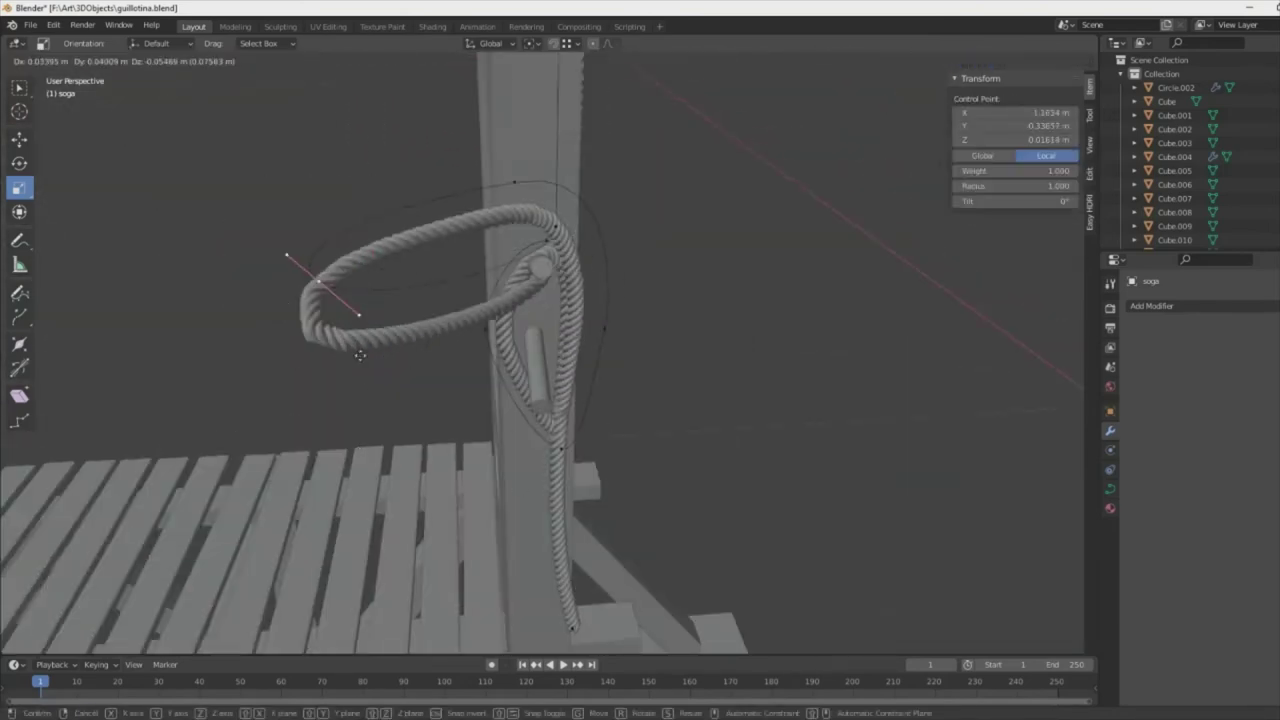
left_click(357, 357)
mouse_move(357, 357)
middle_mouse_down()
mouse_move(336, 402)
mouse_move(560, 420)
mouse_move(700, 450)
middle_mouse_up()
key("r")
middle_click_drag(590, 471, 471, 343)
key("g")
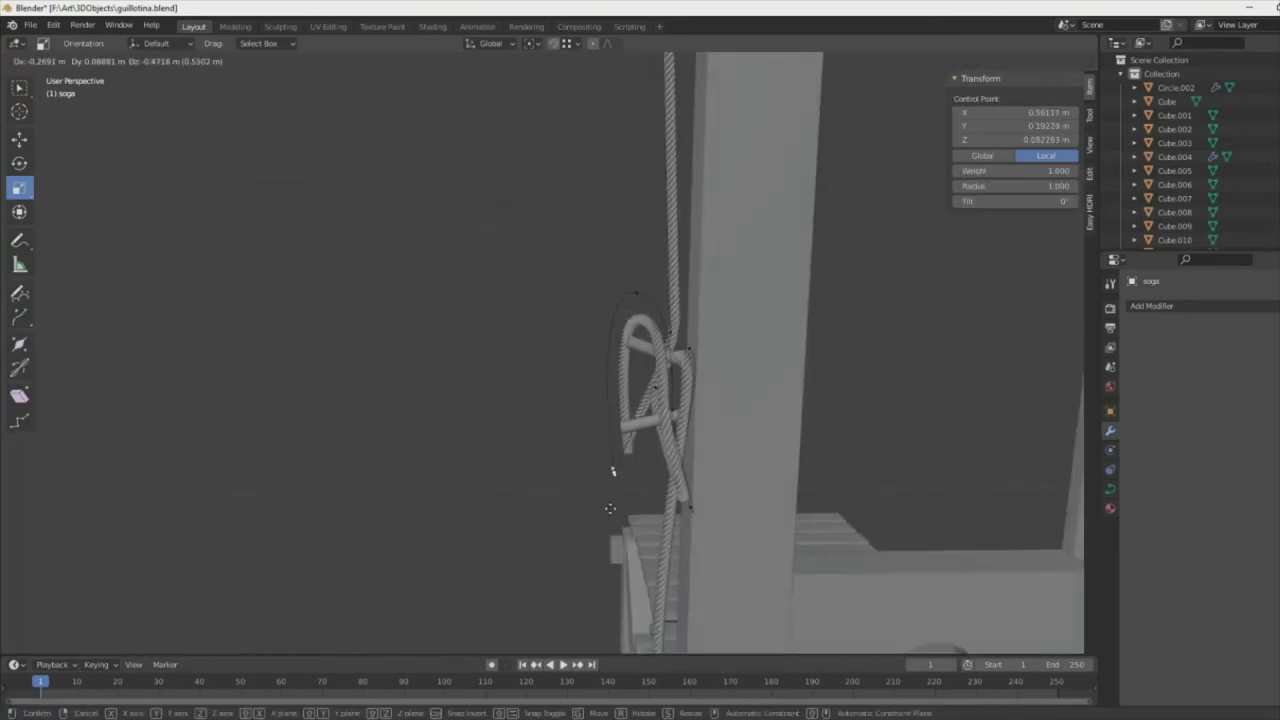
left_click(614, 514)
middle_click_drag(614, 514, 514, 514)
key("g")
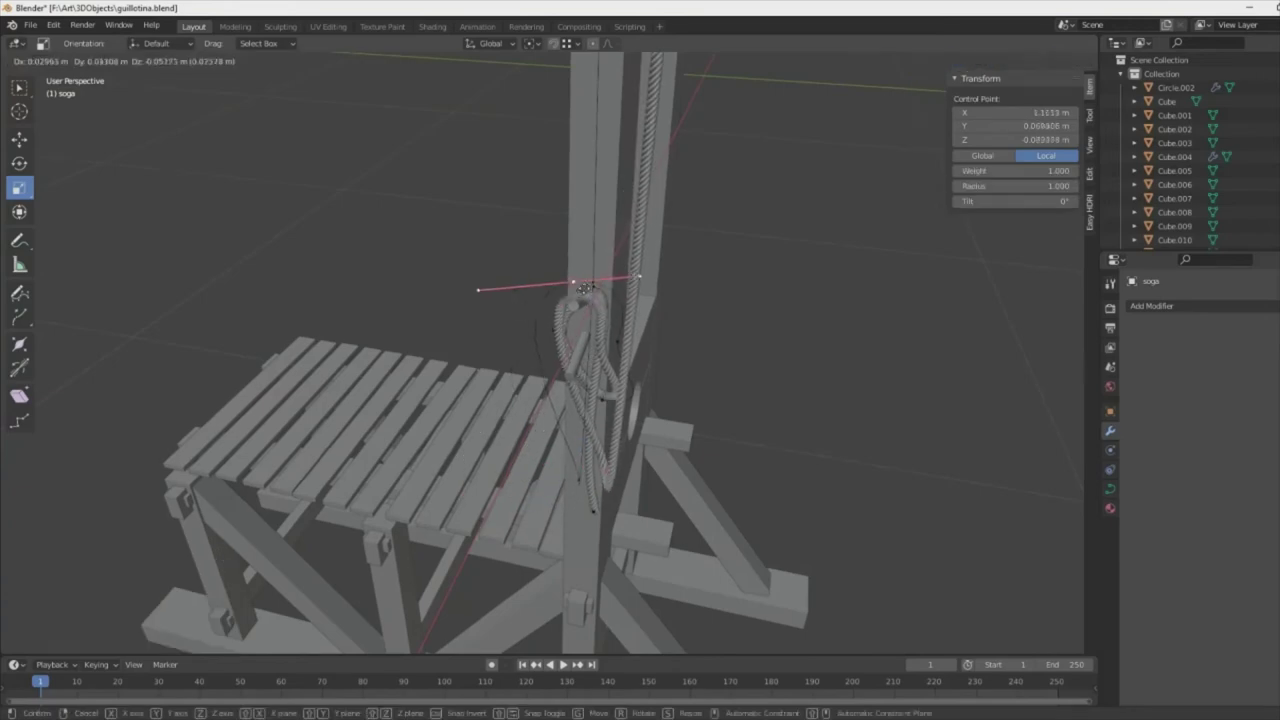
left_click(584, 288)
scroll(584, 288, "up", 3)
mouse_move(600, 290)
middle_mouse_down()
mouse_move(620, 440)
mouse_move(606, 256)
mouse_move(733, 261)
mouse_move(566, 462)
middle_mouse_up()
- Pull the curve handles to reshape the loop coiling around the post
key("g")
left_click(640, 260)
key("g")
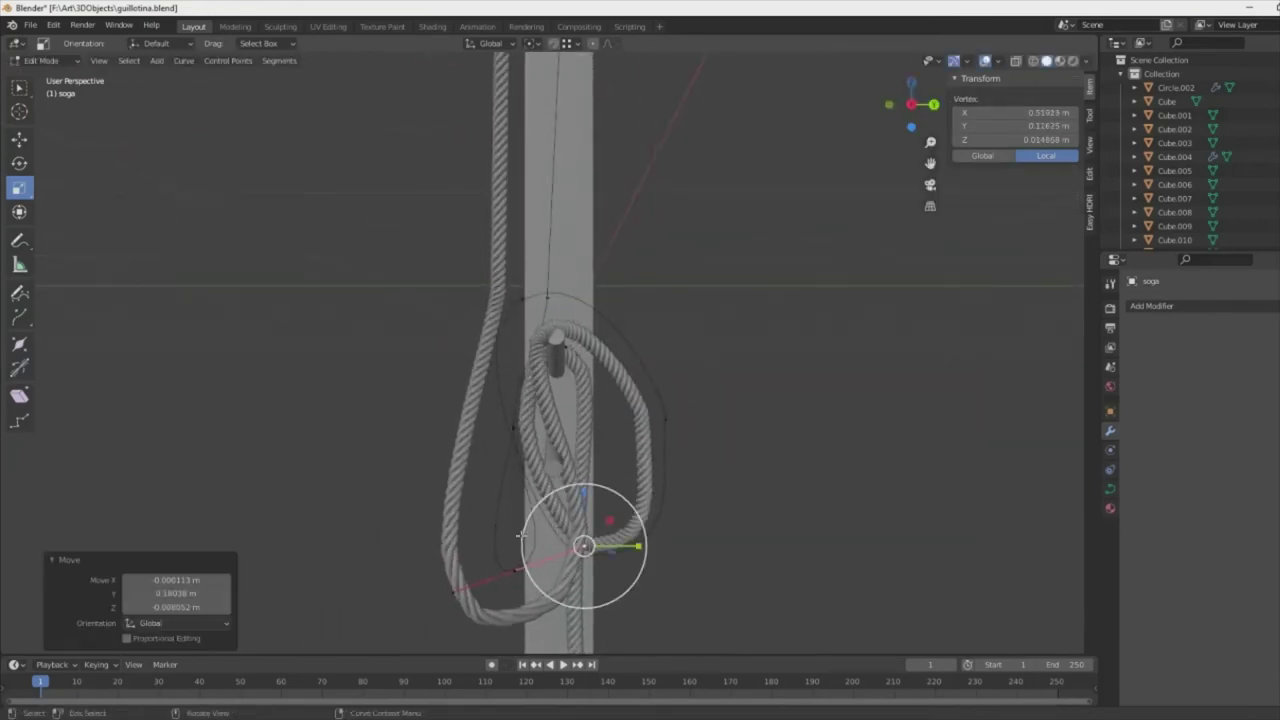
mouse_move(519, 537)
middle_mouse_down()
mouse_move(706, 514)
mouse_move(592, 560)
middle_mouse_up()
key("g")
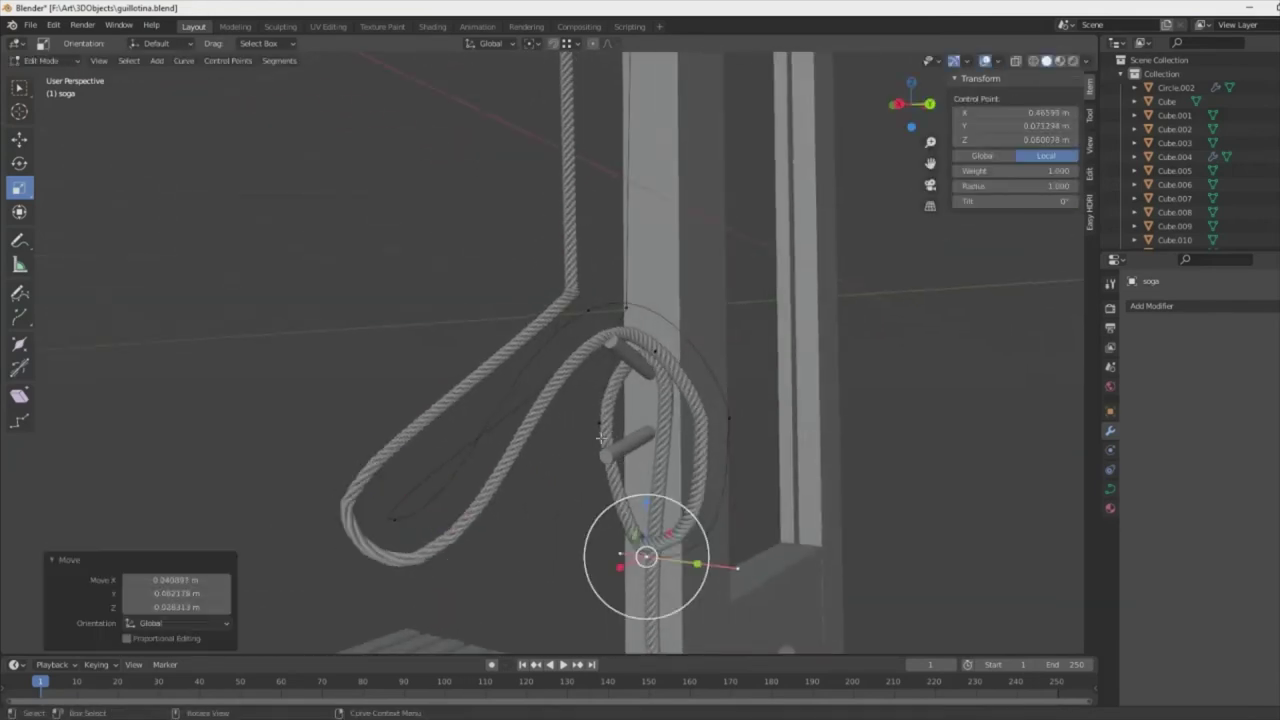
middle_click_drag(600, 437, 650, 500)
key("g")
left_click(701, 540)
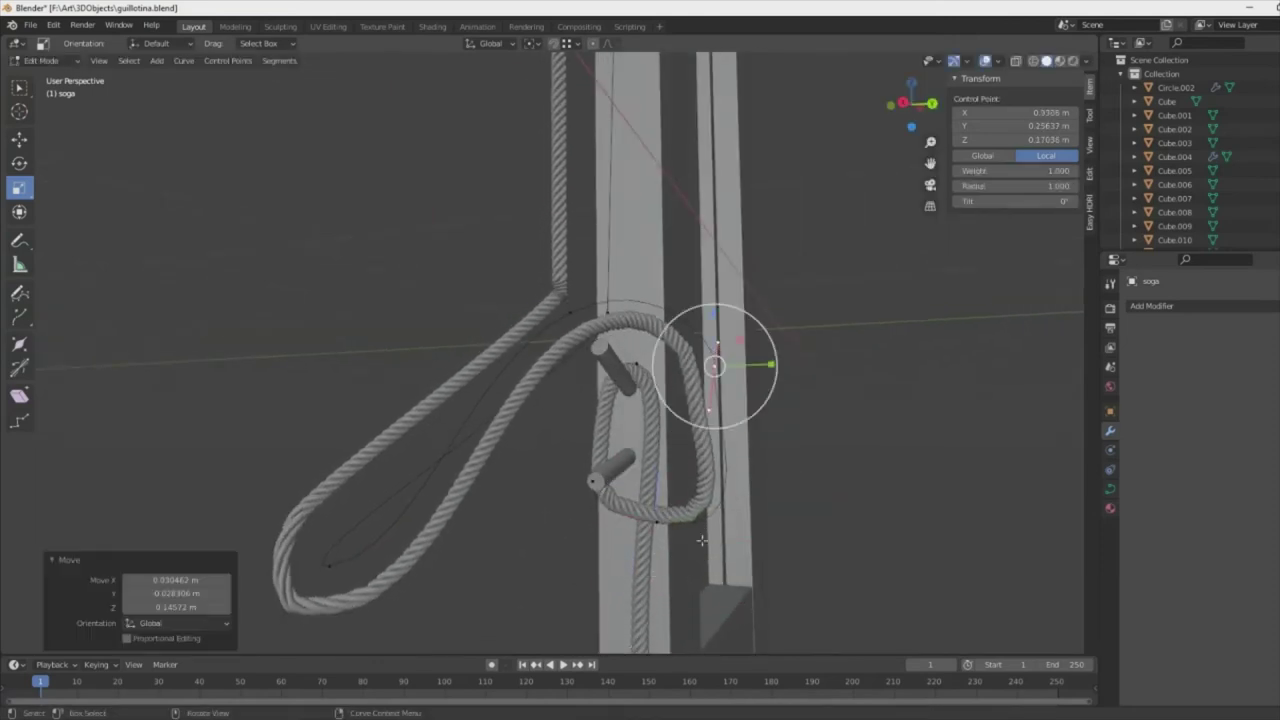
left_click(701, 540)
key("g")
middle_click_drag(697, 375, 430, 478)
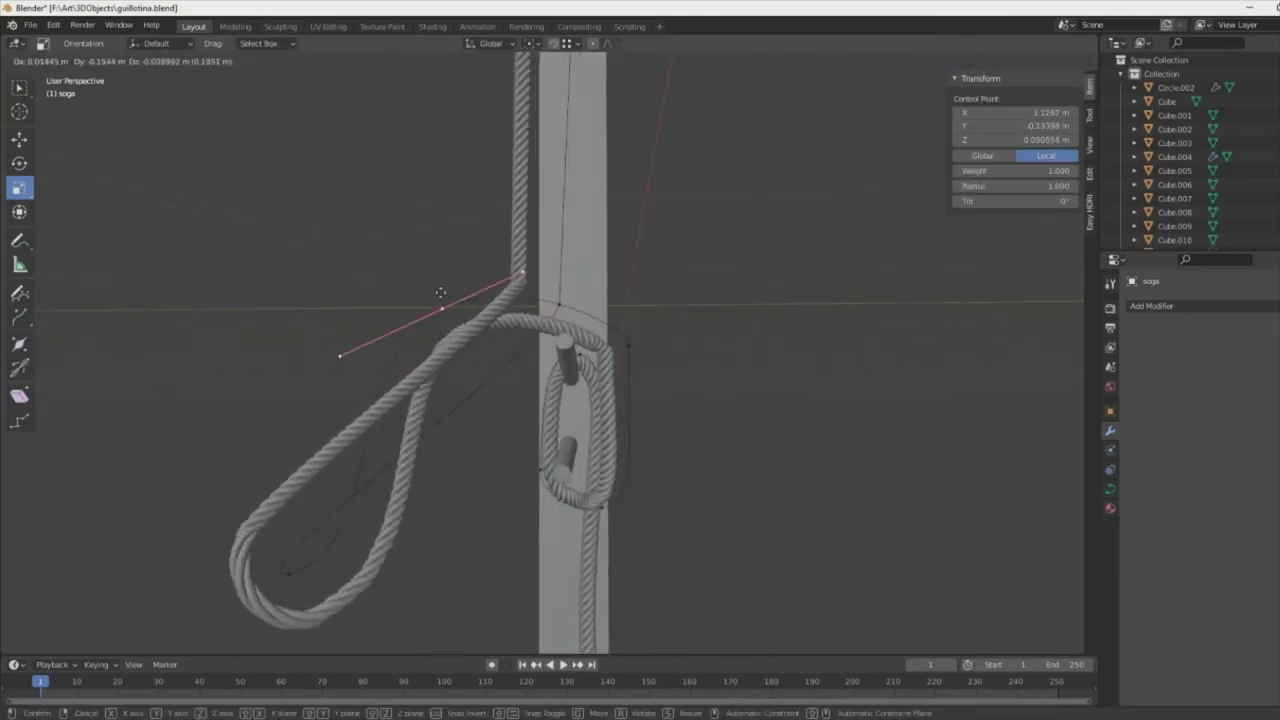
left_click(440, 292)
left_click(662, 370)
key("g")
left_click(617, 343)
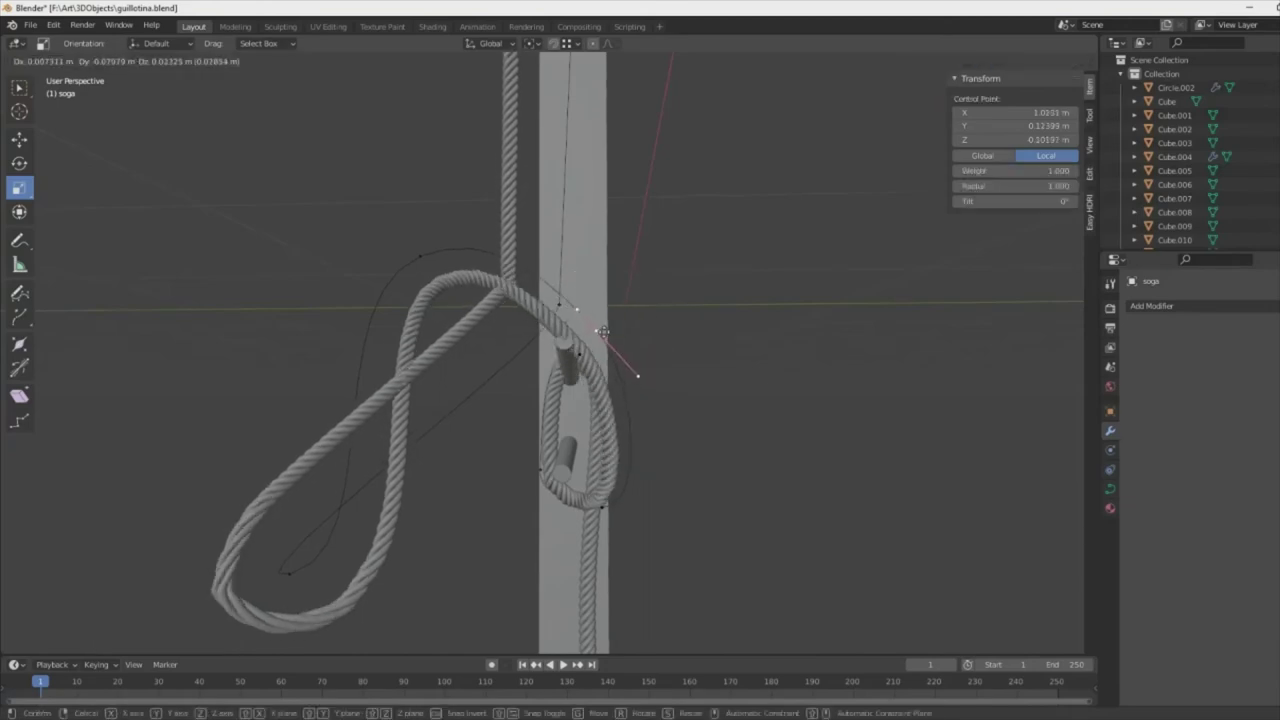
middle_click_drag(617, 343, 565, 250)
- Move successive rope points to tighten the knot snugly around both pegs
left_click(565, 250)
key("g")
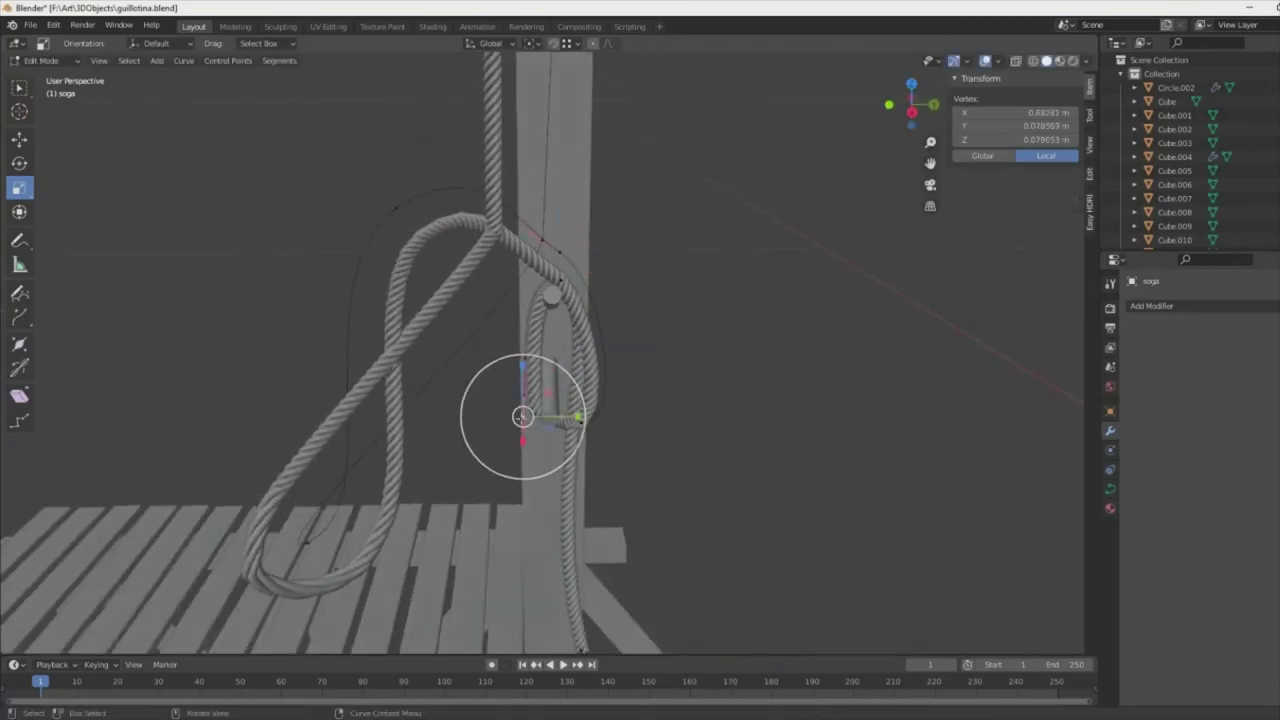
mouse_move(531, 449)
middle_mouse_down()
mouse_move(760, 520)
mouse_move(700, 546)
mouse_move(779, 488)
middle_mouse_up()
key("g")
left_click(739, 533)
left_click(700, 413)
mouse_move(700, 413)
middle_mouse_down()
mouse_move(466, 414)
mouse_move(790, 523)
middle_mouse_up()
key("g")
middle_click_drag(768, 438, 734, 230)
key("g")
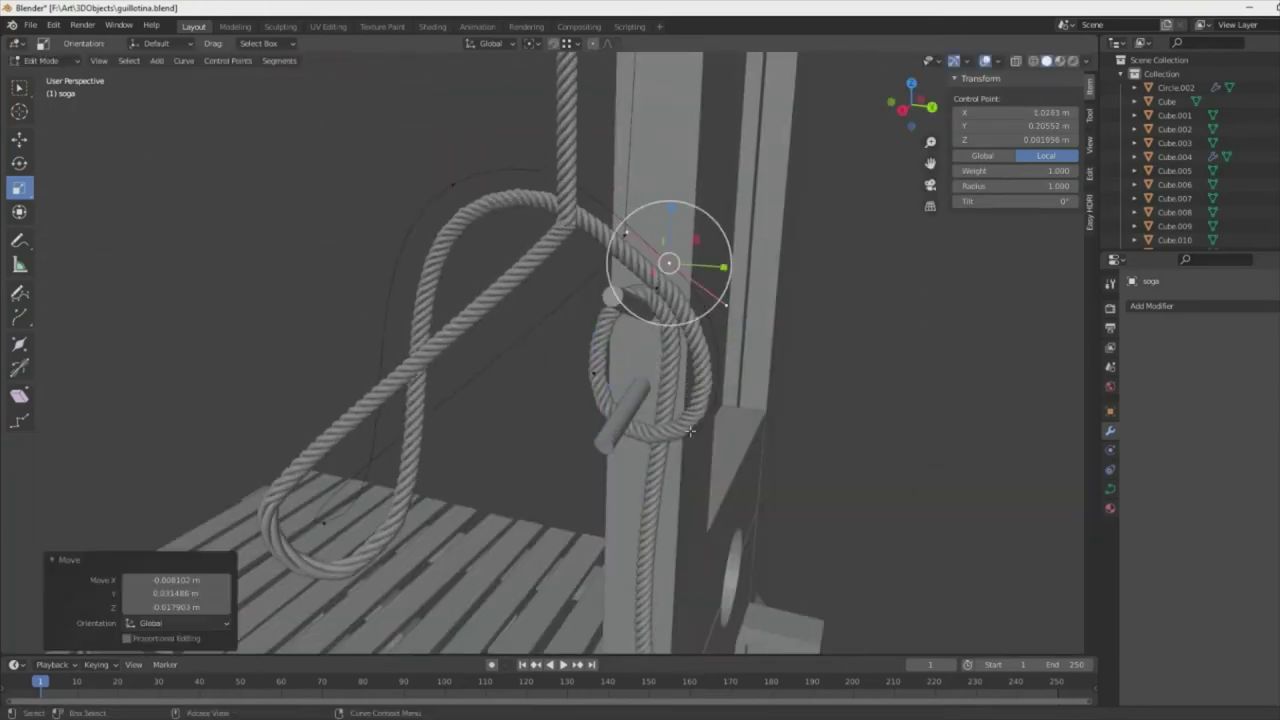
key("g")
key("g")
left_click(560, 380)
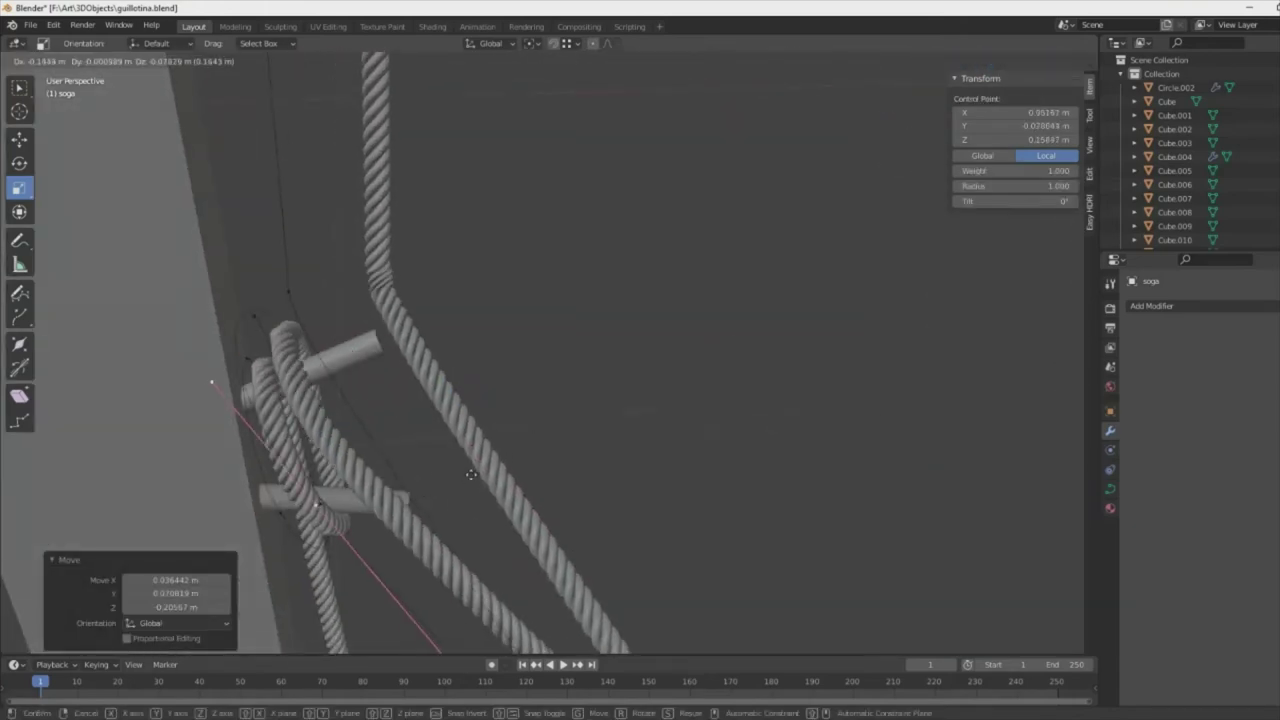
- Cancel a stray rotation and set the last points so the slack loop hangs toward the platform
middle_click_drag(560, 380, 407, 500)
right_click(499, 505)
middle_click_drag(499, 505, 585, 362)
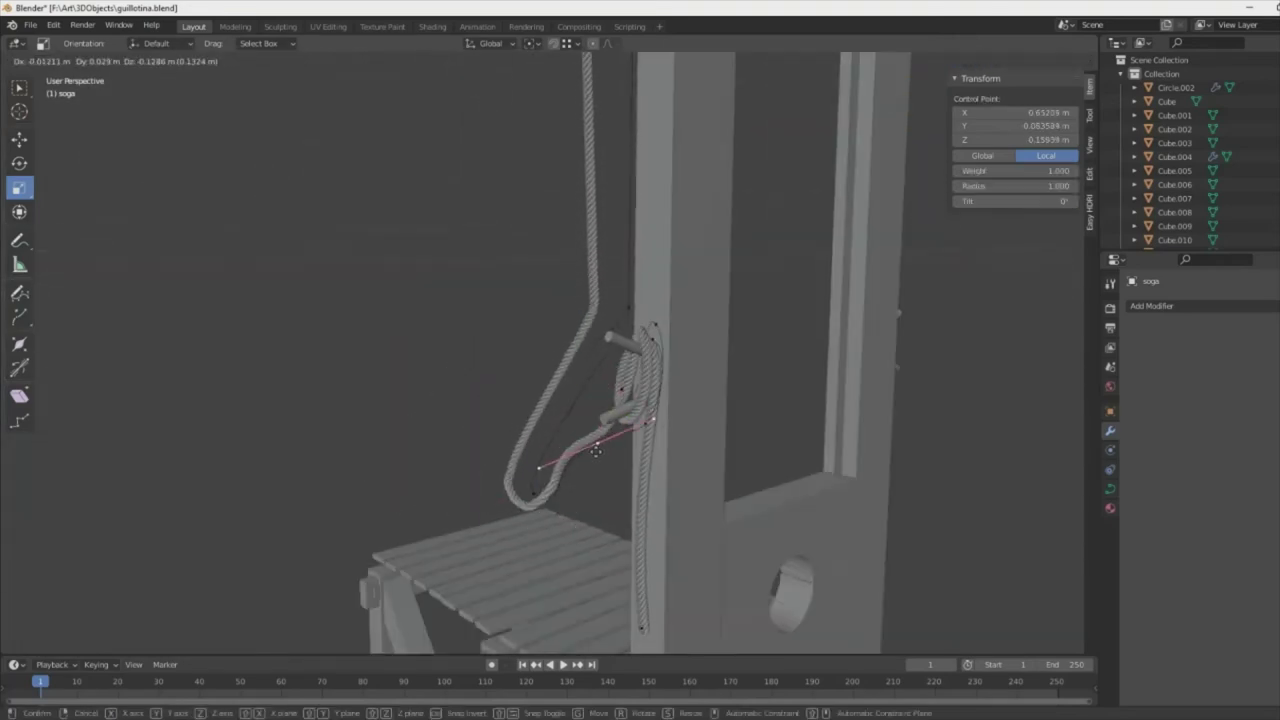
left_click(596, 451)
mouse_move(596, 451)
middle_mouse_down()
mouse_move(637, 389)
mouse_move(689, 249)
mouse_move(734, 265)
middle_mouse_up()
key("g")
left_click(674, 214)
- Move the first soga control points beside the upright
key("g")
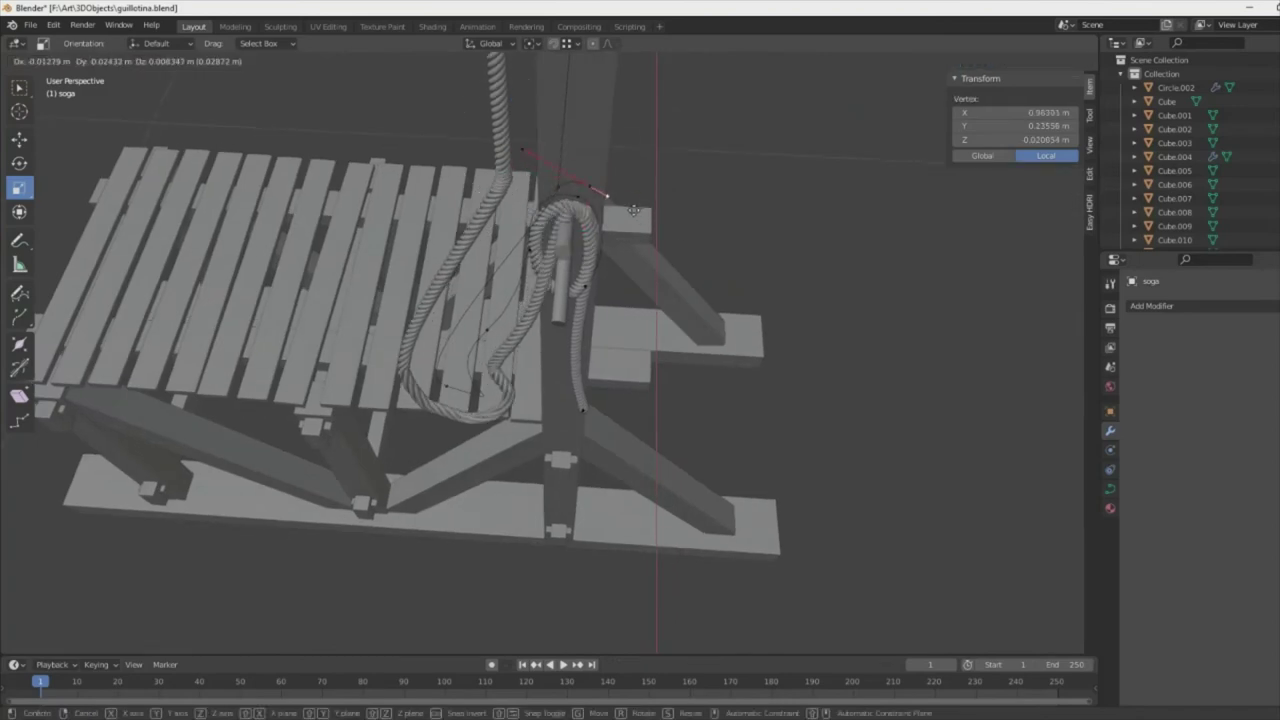
left_click(587, 190)
scroll(587, 190, "up", 4)
mouse_move(571, 286)
middle_mouse_down()
mouse_move(549, 314)
mouse_move(663, 297)
mouse_move(436, 516)
mouse_move(600, 430)
mouse_move(470, 500)
mouse_move(520, 520)
mouse_move(390, 461)
middle_mouse_up()
key("g")
left_click(479, 495)
- Reposition further rope points lower along the post
left_click(477, 445)
mouse_move(477, 445)
middle_mouse_down()
mouse_move(654, 486)
mouse_move(543, 486)
mouse_move(723, 543)
mouse_move(660, 525)
middle_mouse_up()
left_click(694, 486)
mouse_move(694, 486)
middle_mouse_down()
mouse_move(648, 449)
mouse_move(543, 500)
mouse_move(670, 302)
middle_mouse_up()
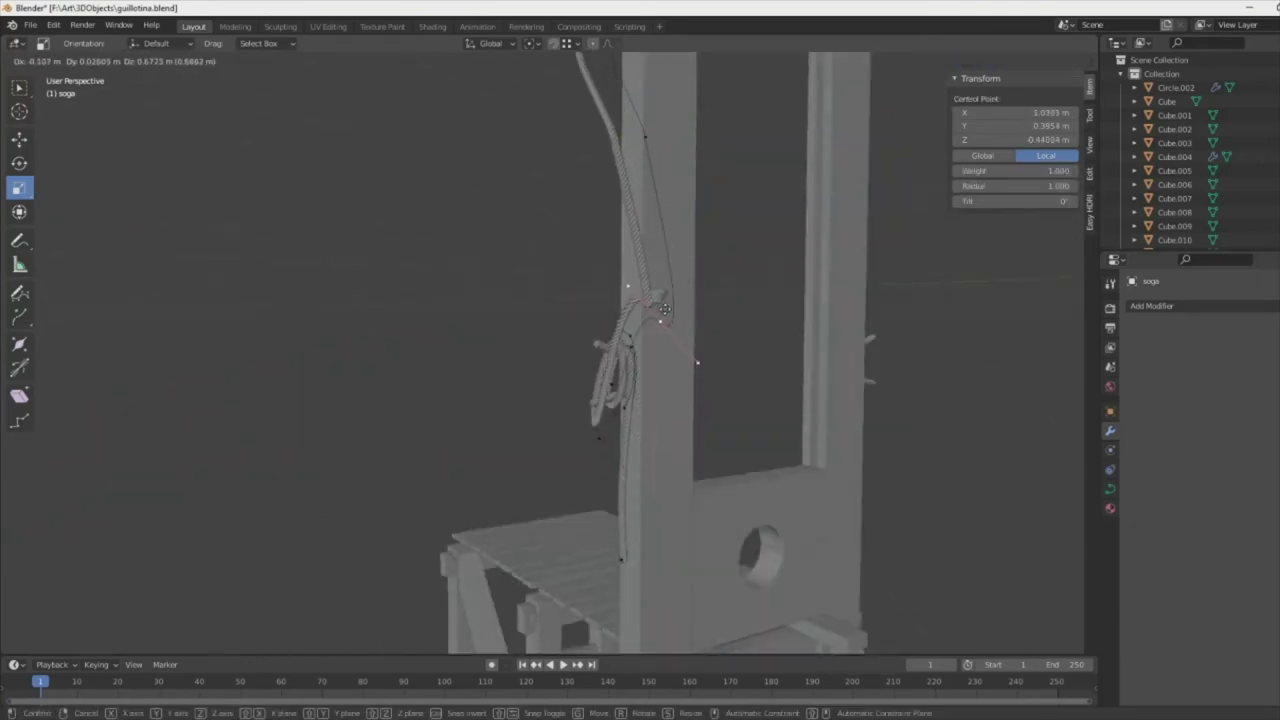
left_click(769, 218)
mouse_move(769, 218)
middle_mouse_down()
mouse_move(529, 591)
mouse_move(430, 595)
mouse_move(627, 559)
mouse_move(660, 520)
mouse_move(682, 261)
mouse_move(614, 529)
middle_mouse_up()
left_click(529, 591)
left_click(650, 480)
- Pull a rope control point on the upright closer to the post
left_click(680, 357)
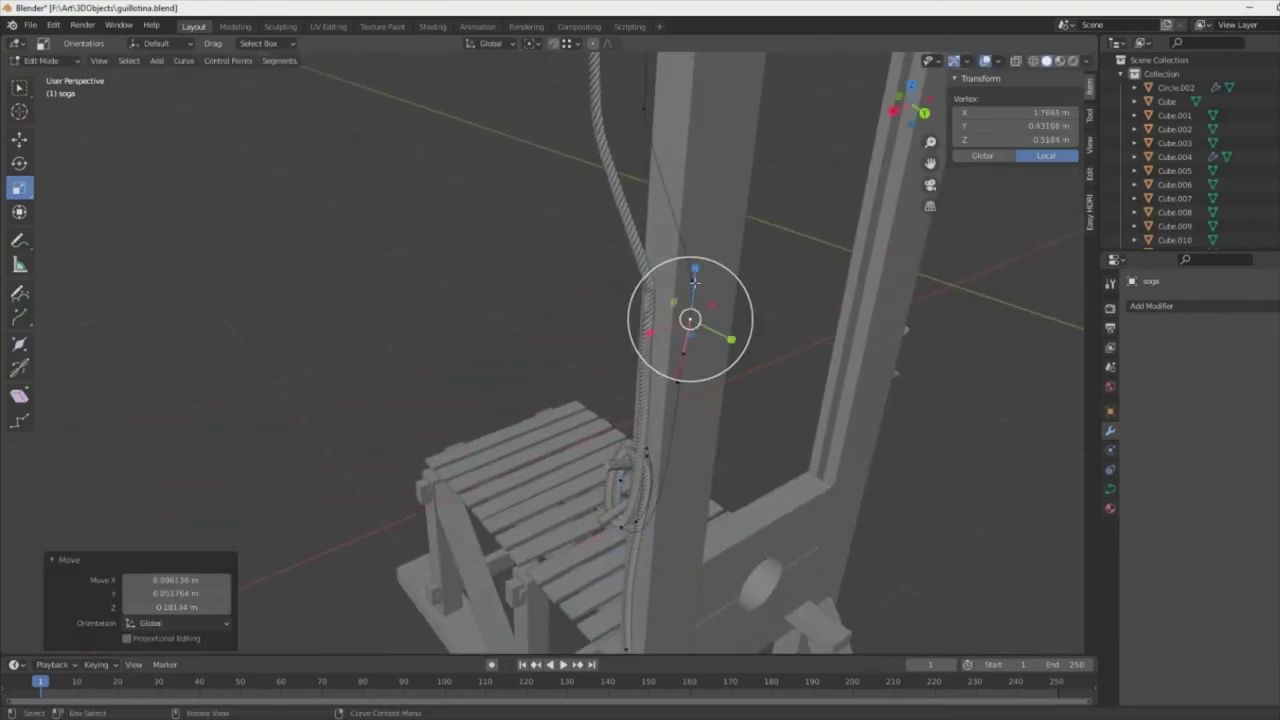
scroll(705, 286, "up", 3)
mouse_move(705, 286)
middle_mouse_down()
mouse_move(606, 194)
mouse_move(560, 240)
middle_mouse_up()
left_click(517, 268)
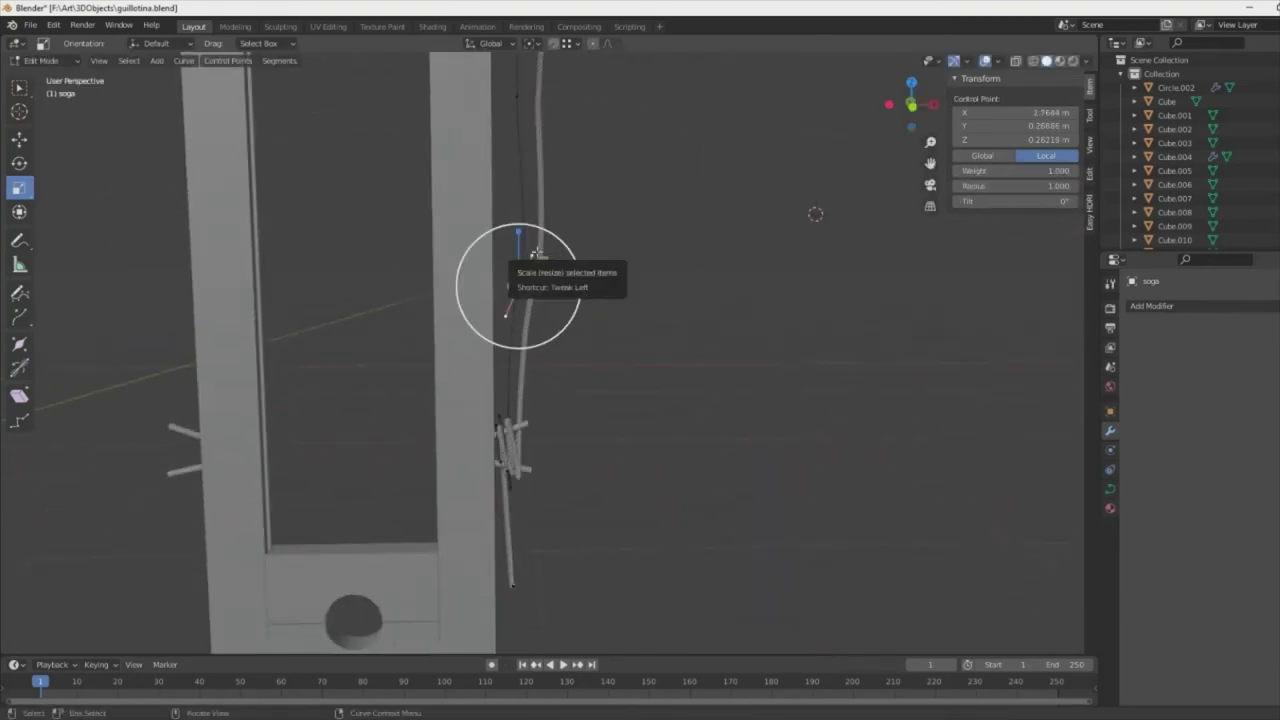
key("g")
left_click(539, 226)
- Adjust the next soga control point, checking it from the Right Orthographic view
middle_click_drag(500, 271, 505, 300)
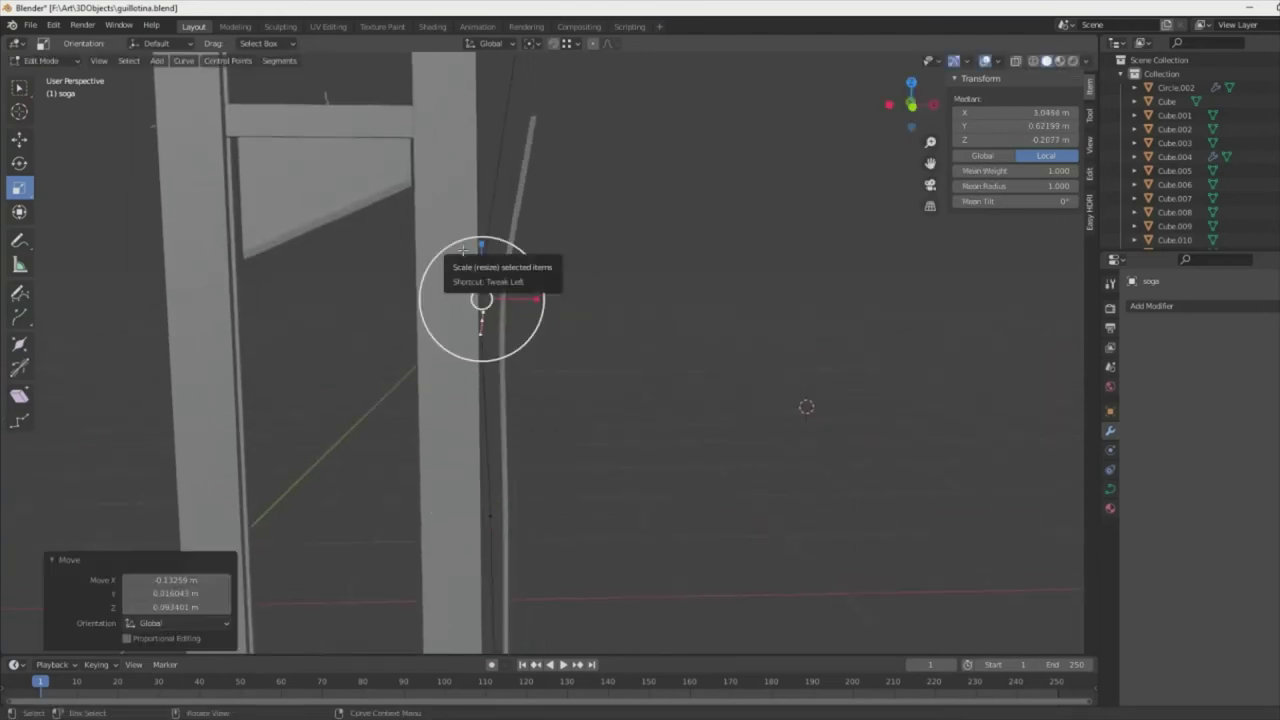
left_click(482, 145)
key("g")
left_click(517, 138)
middle_click_drag(517, 138, 460, 306)
key("KP_3")
key("g")
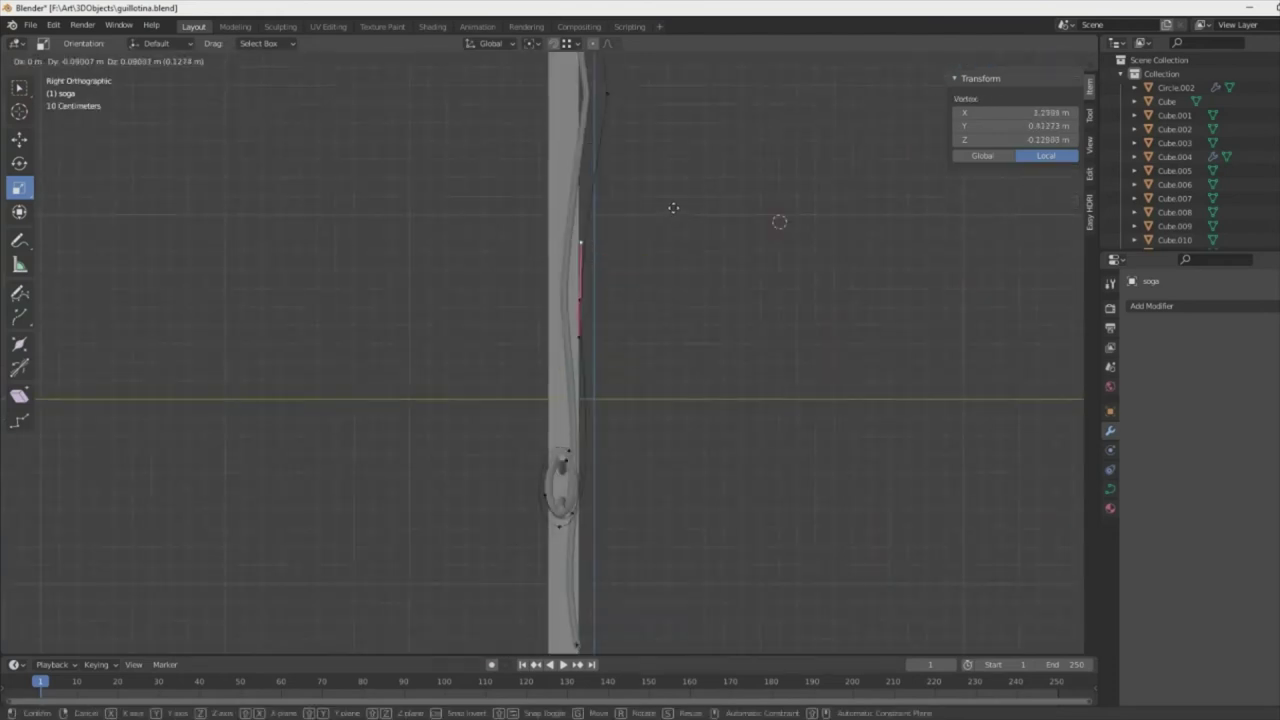
right_click(618, 197)
- Drop the grabbed soga point so the rope sits flush against the upright
left_click(589, 176)
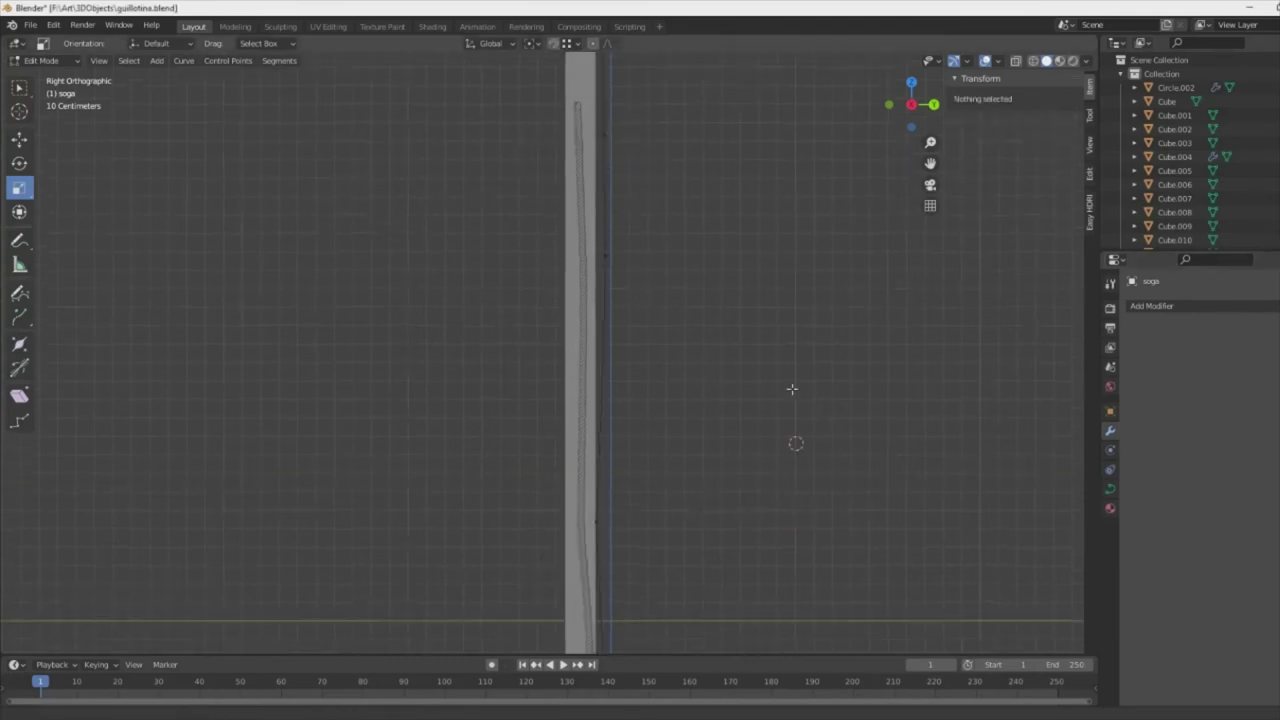
- In soga Edit Mode, delete the extra curve points sticking up above the frame
left_click_drag(600, 214, 600, 57)
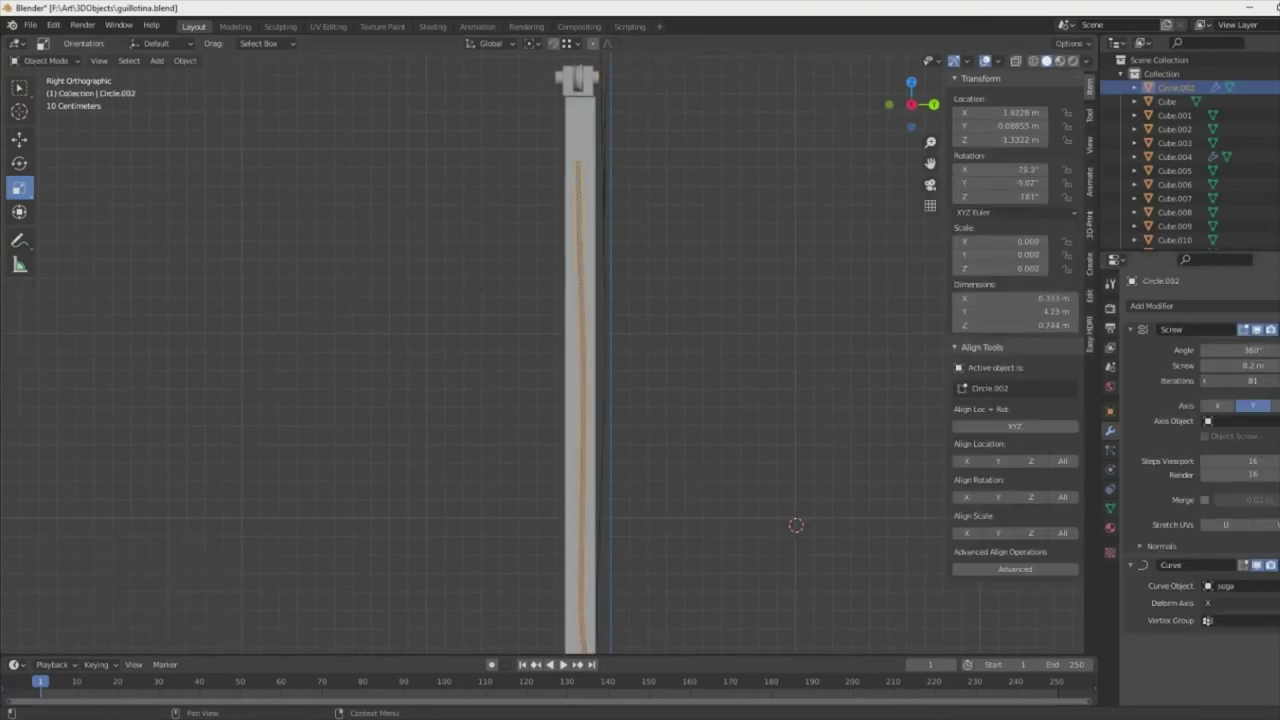
middle_click_drag(812, 344, 526, 226)
left_click(612, 300)
key("Tab")
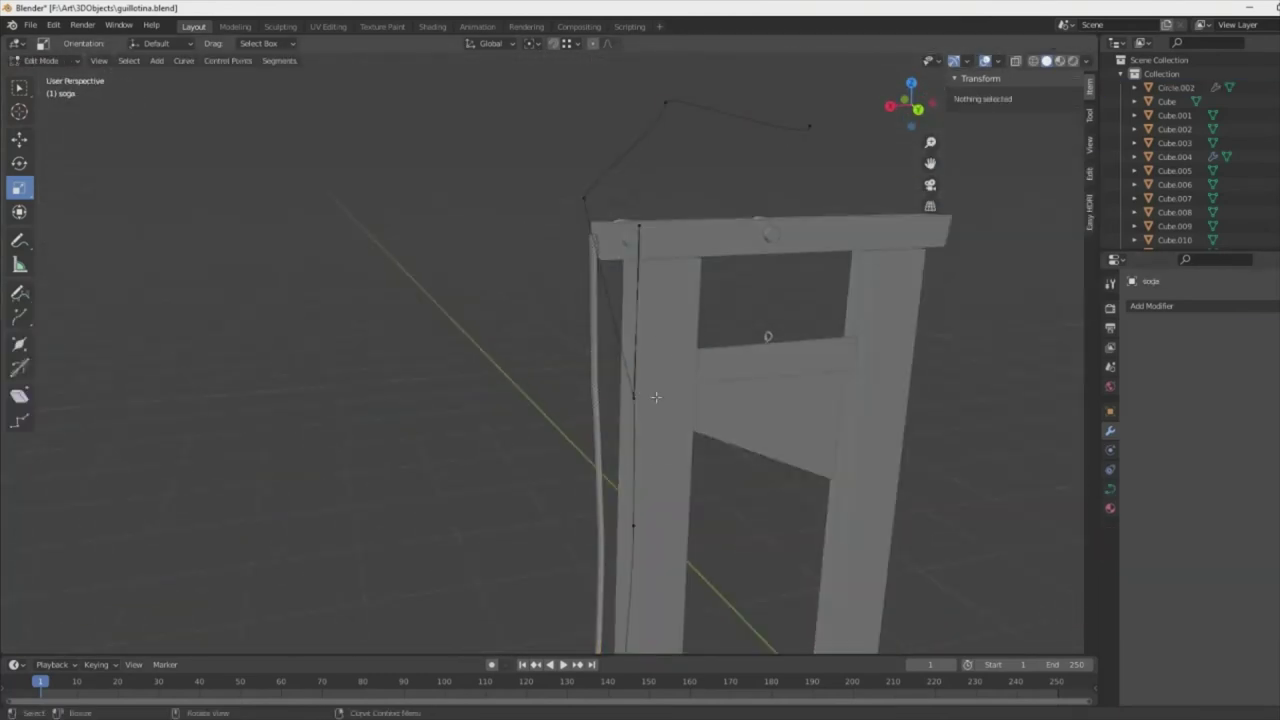
key("g")
left_click(657, 397)
left_click(837, 223)
key("x")
left_click(780, 135)
- Drag the rope's top endpoint over the post and along the top crossbeam
left_click(651, 214)
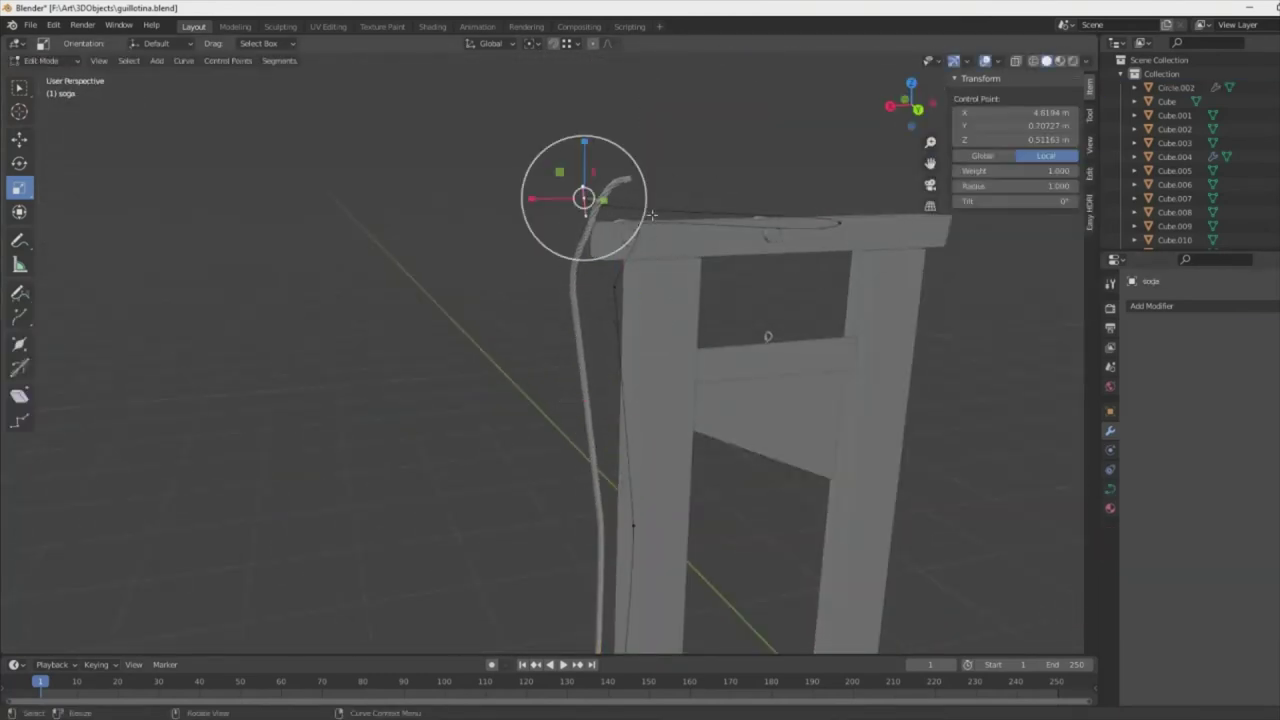
left_click(863, 180)
mouse_move(606, 251)
middle_mouse_down()
mouse_move(729, 286)
mouse_move(621, 296)
middle_mouse_up()
key("KP_3")
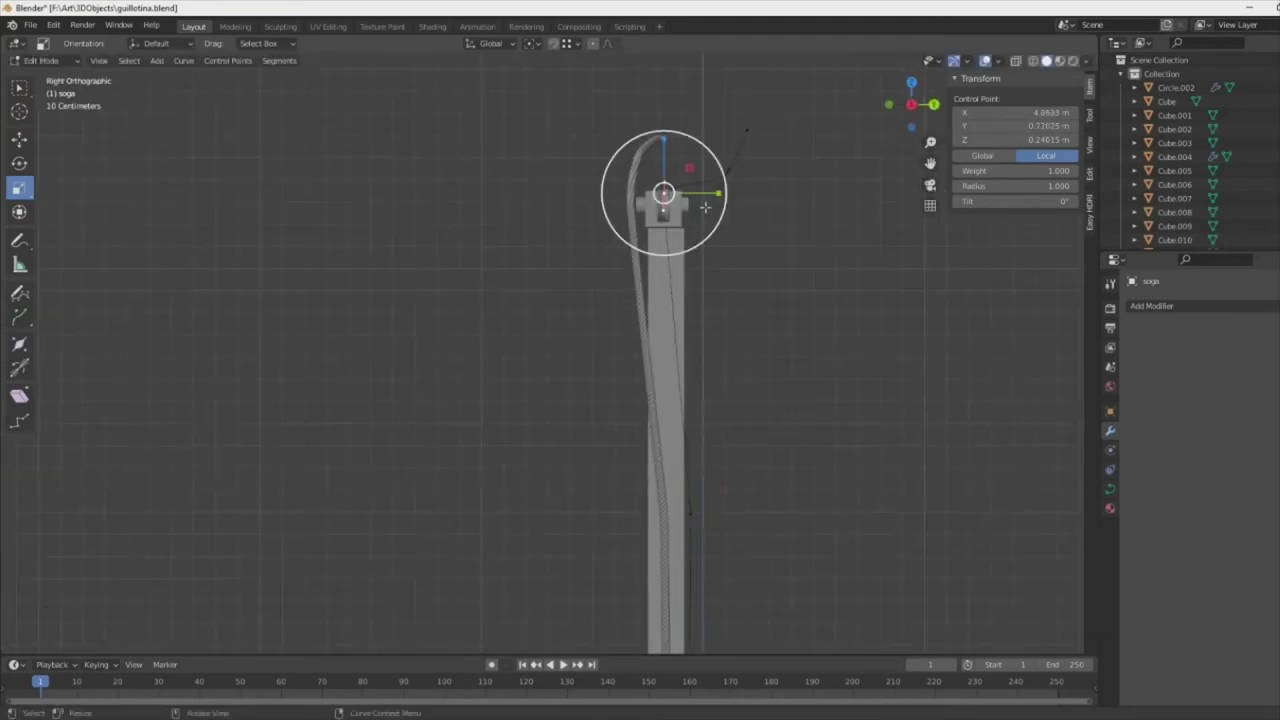
middle_click_drag(705, 207, 760, 230)
key("g")
left_click(613, 289)
middle_click_drag(613, 289, 733, 244)
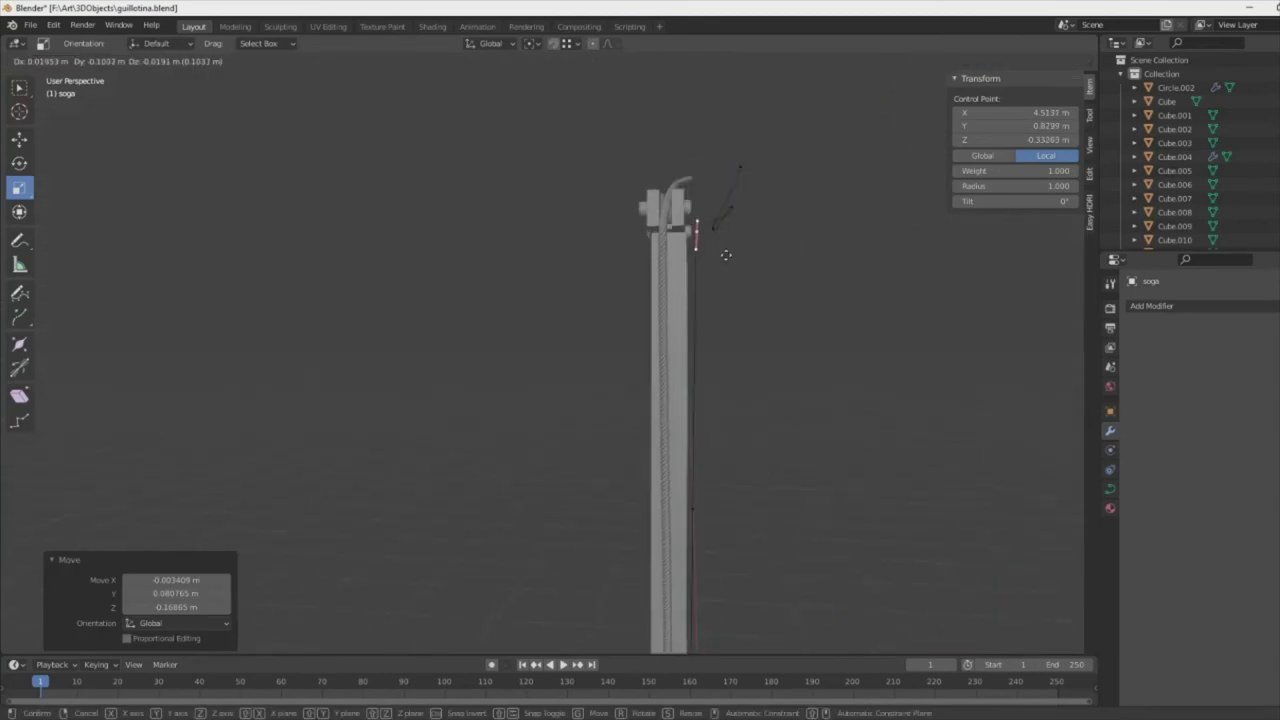
left_click(772, 183)
mouse_move(772, 183)
middle_mouse_down()
mouse_move(820, 400)
mouse_move(969, 358)
mouse_move(629, 456)
middle_mouse_up()
key("KP_7")
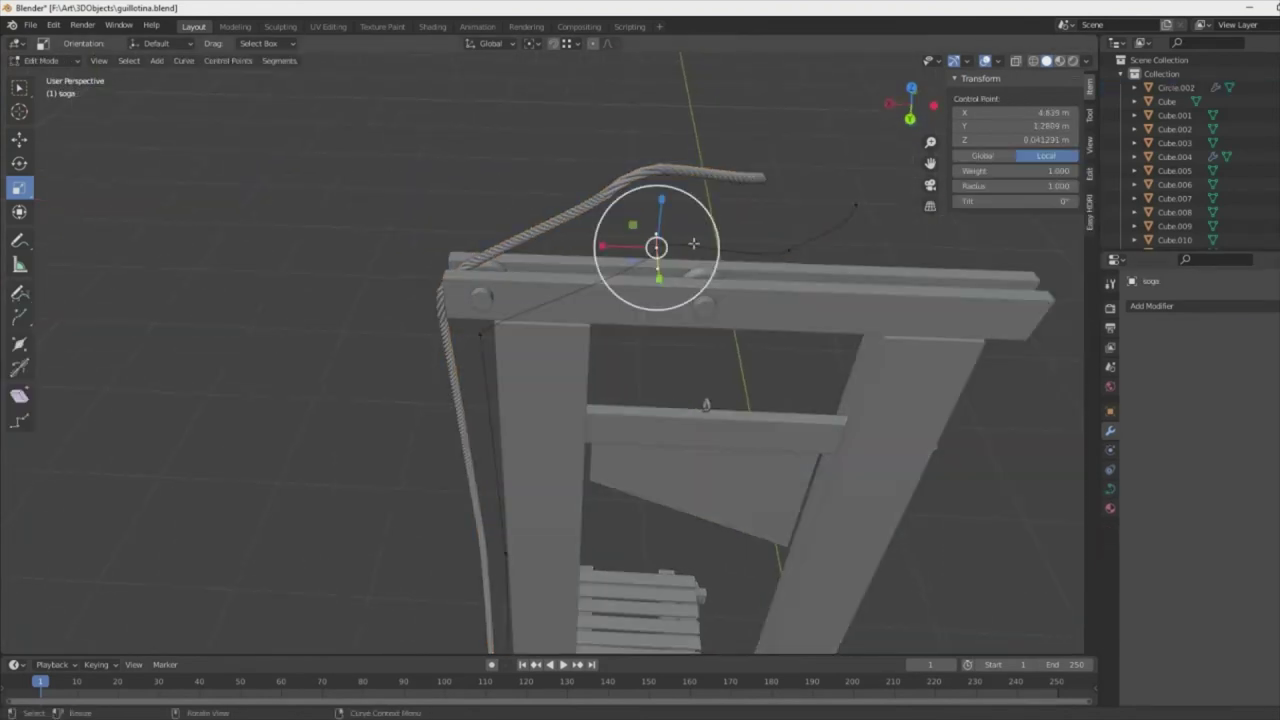
left_click_drag(693, 243, 857, 207)
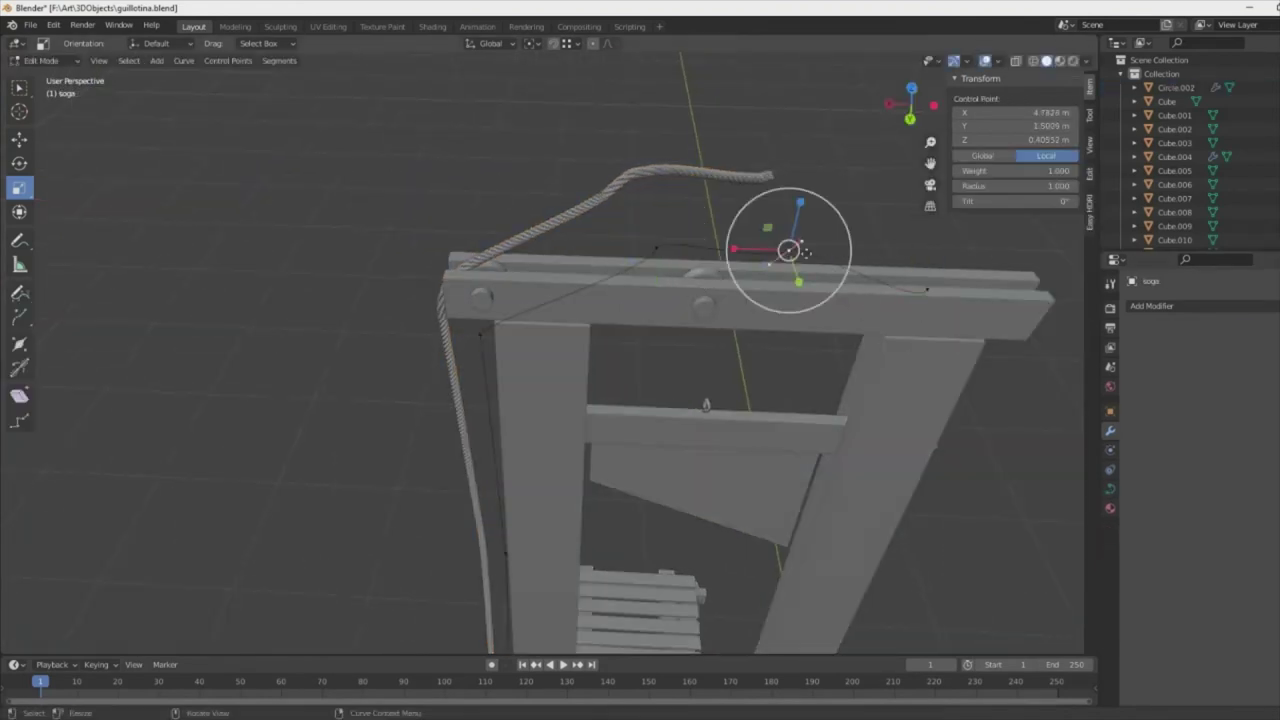
- Rotate and move the control point at the far end of the top beam
left_click_drag(806, 253, 770, 240)
middle_click_drag(770, 240, 747, 90)
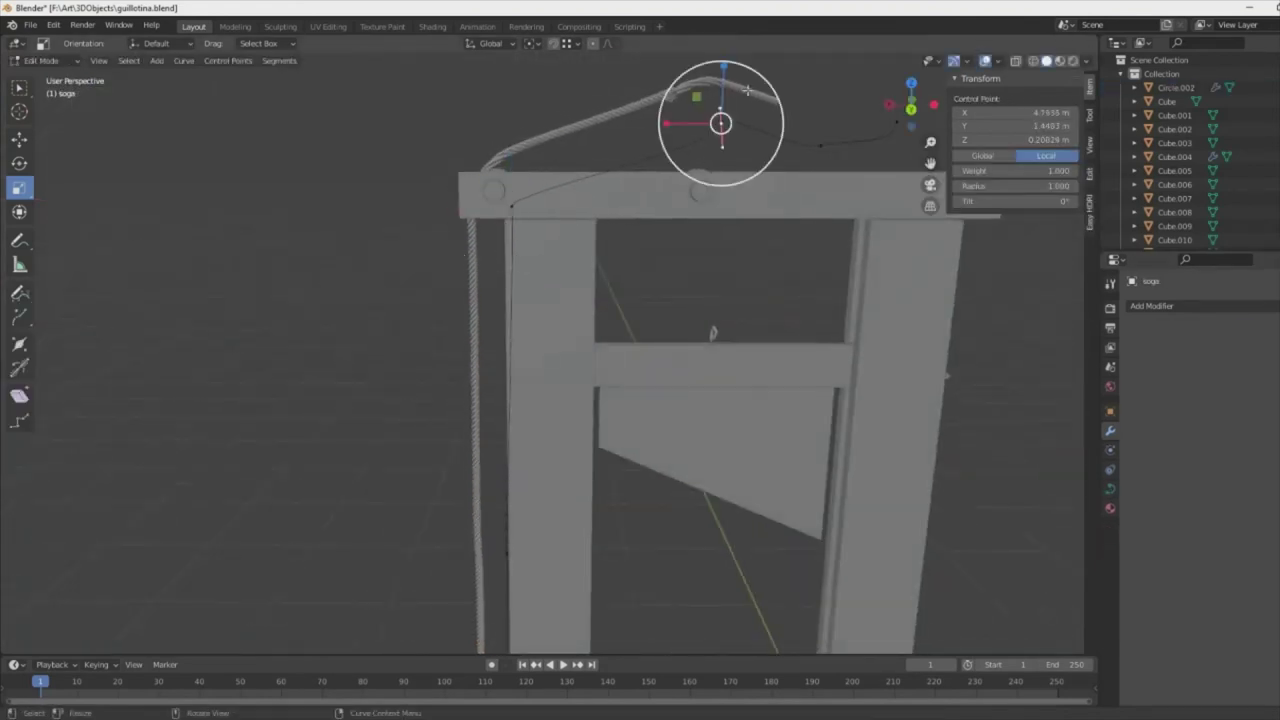
left_click(840, 178)
left_click(830, 182)
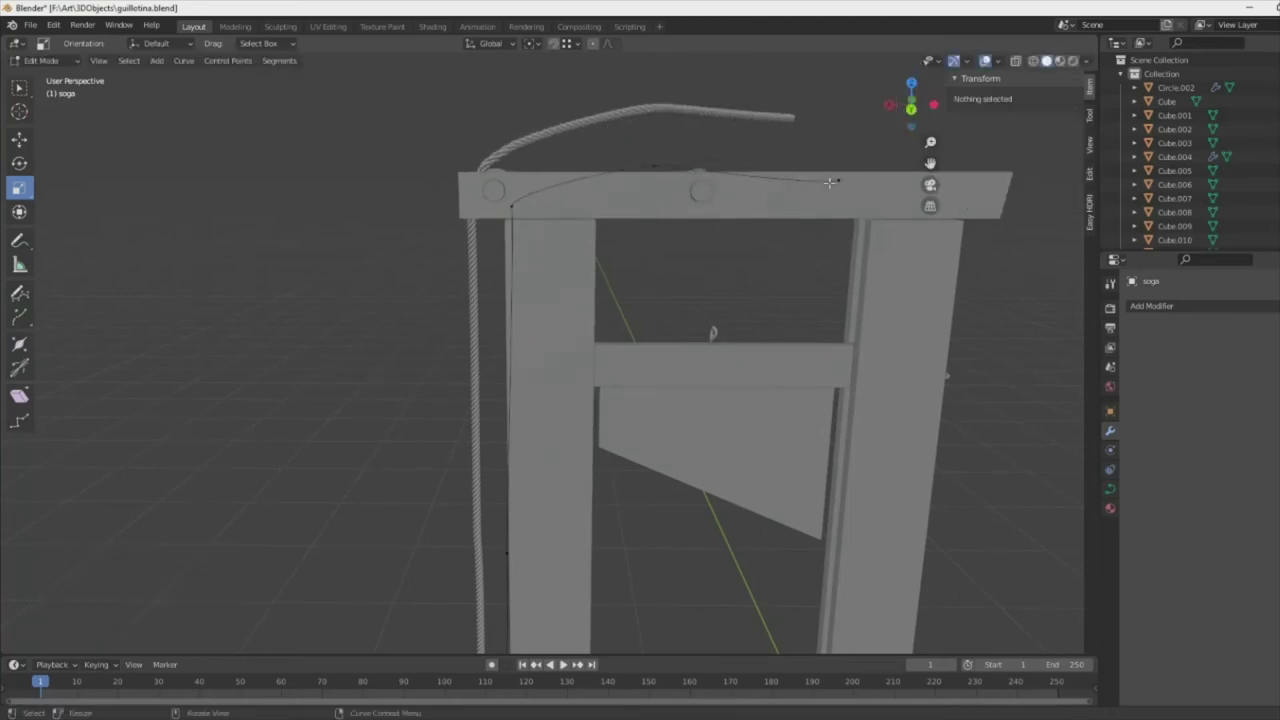
left_click(872, 228)
left_click(653, 165)
left_click(831, 134)
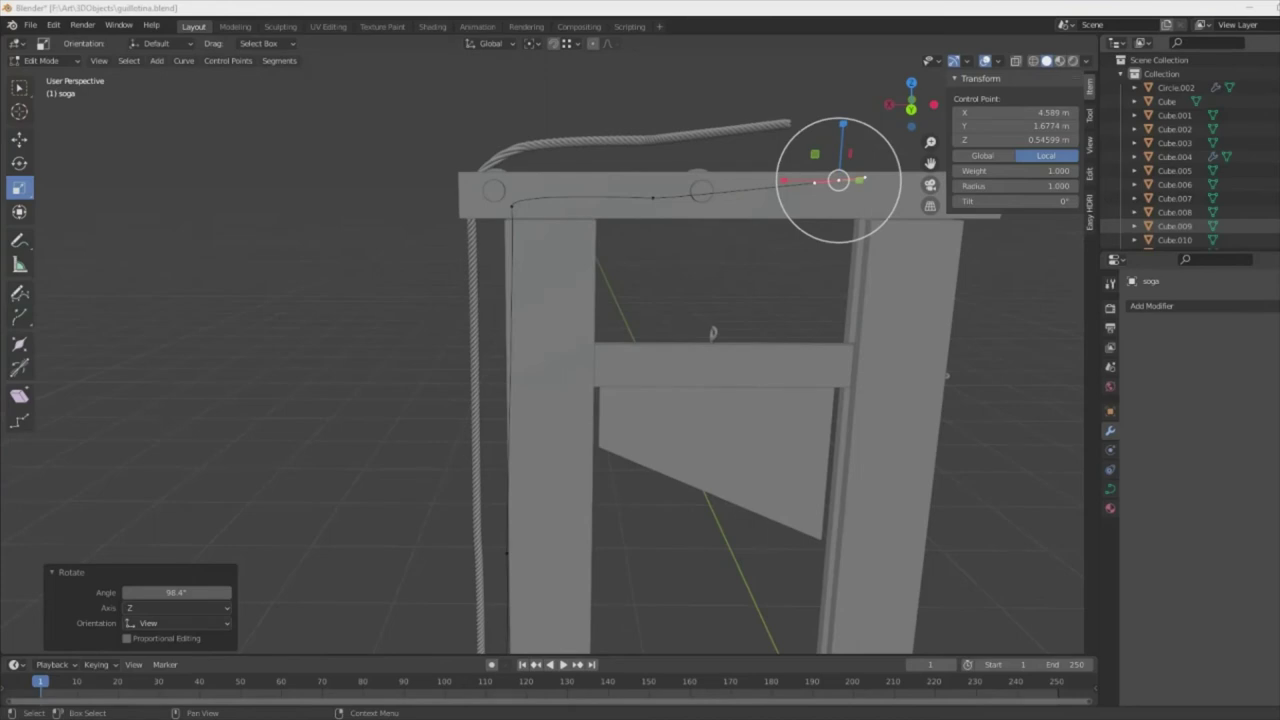
middle_click_drag(838, 180, 809, 200)
key("g")
left_click(859, 218)
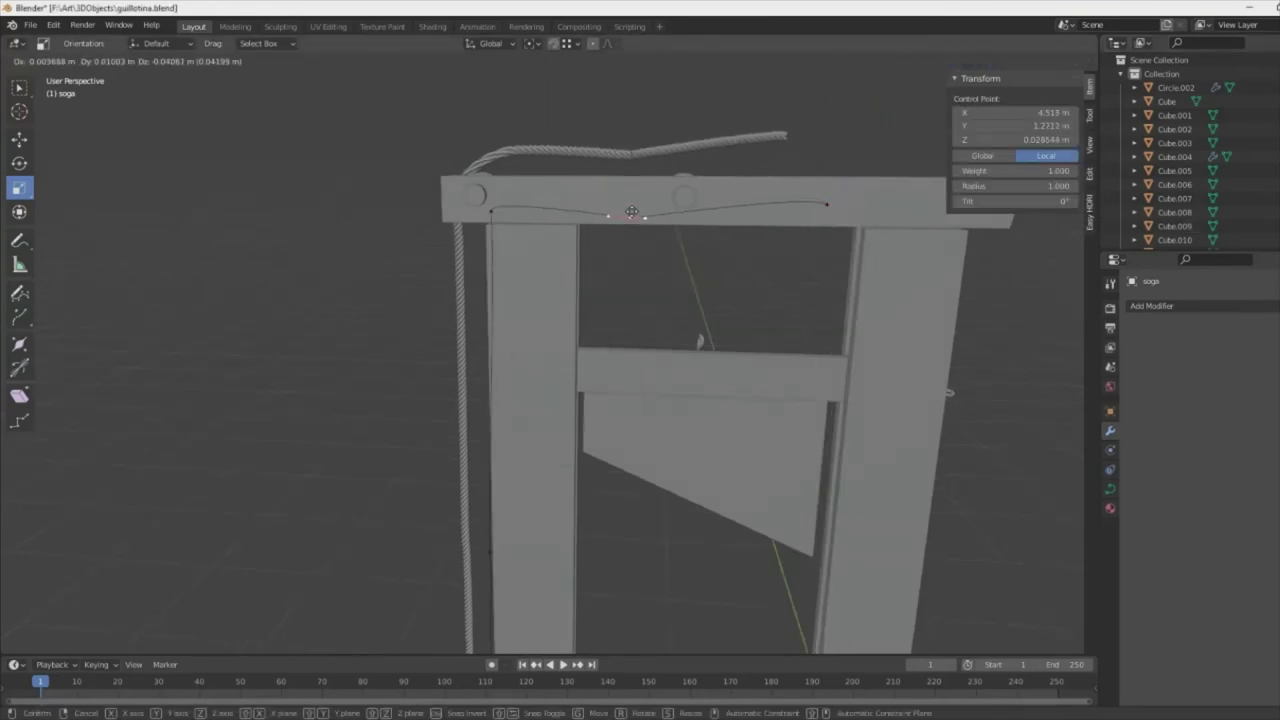
- Lower the point at the top of the upright, checking it in front view
left_click(490, 210, "shift")
left_click(541, 233)
middle_click_drag(541, 233, 580, 253)
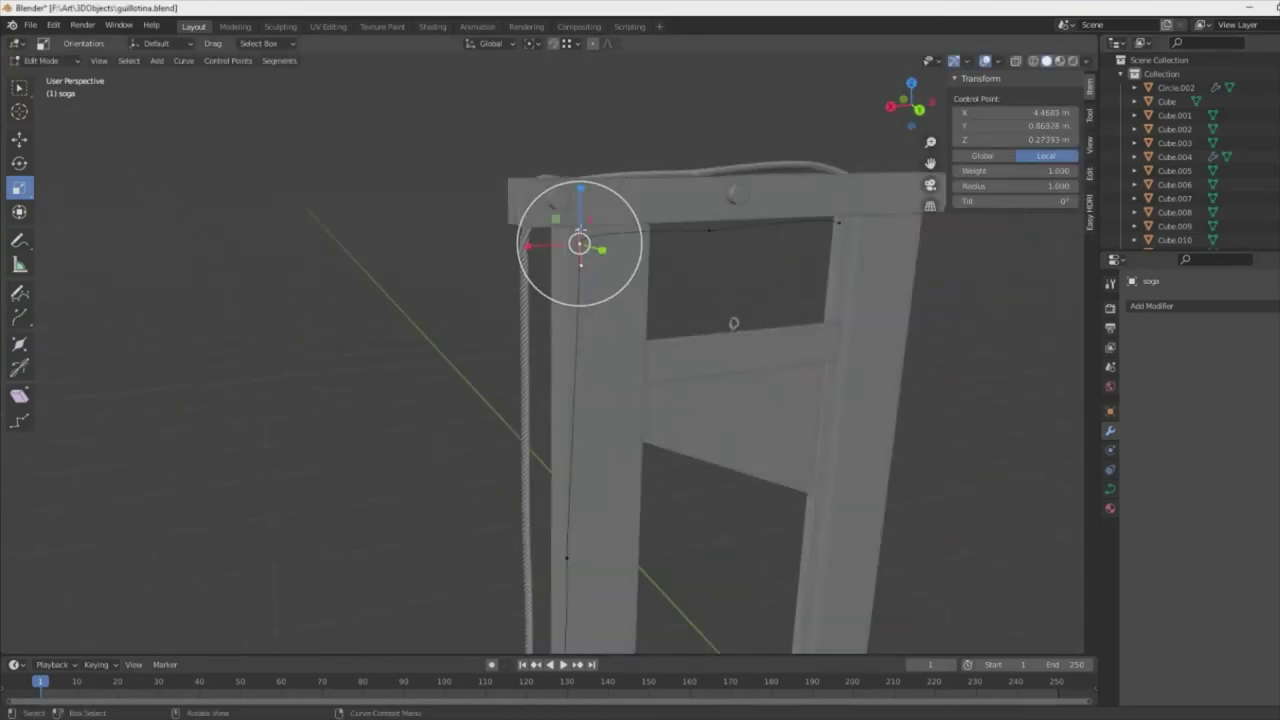
key("g")
left_click(600, 190)
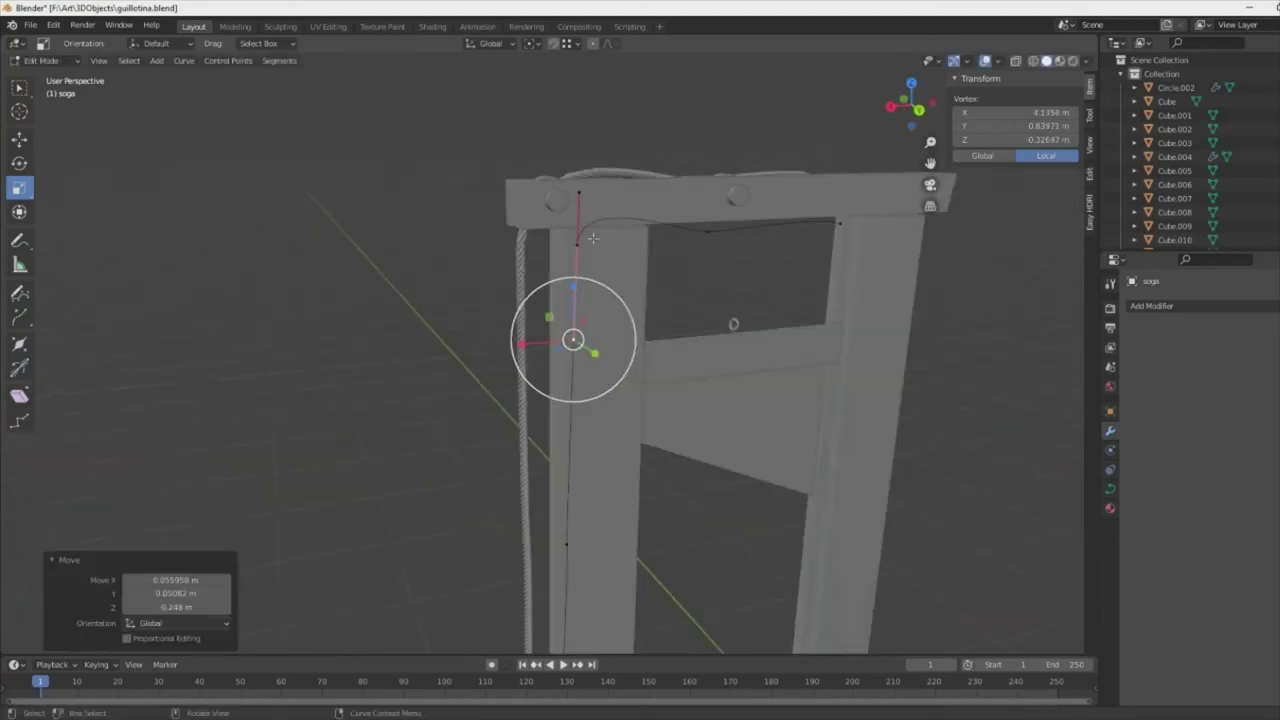
key("KP_1")
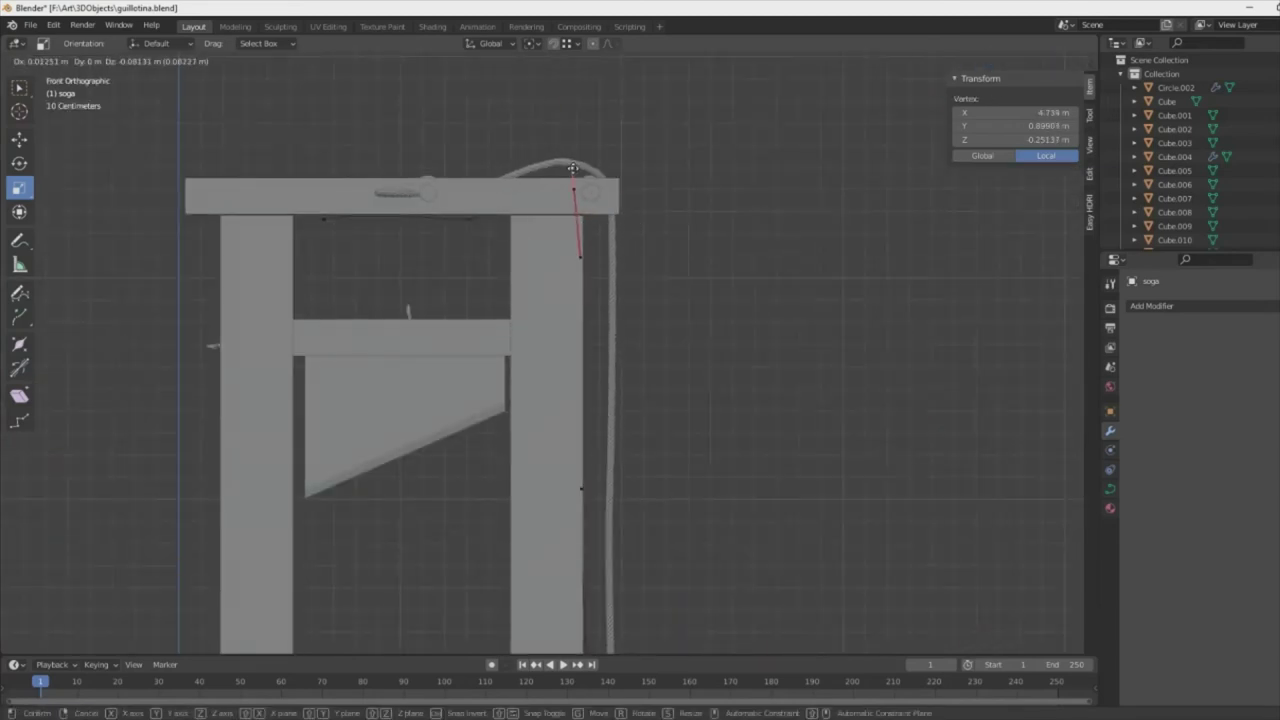
left_click(573, 168)
middle_click_drag(573, 168, 586, 286)
key("KP_3")
- Adjust the remaining points in side view so the curve dips down the far upright
key("g")
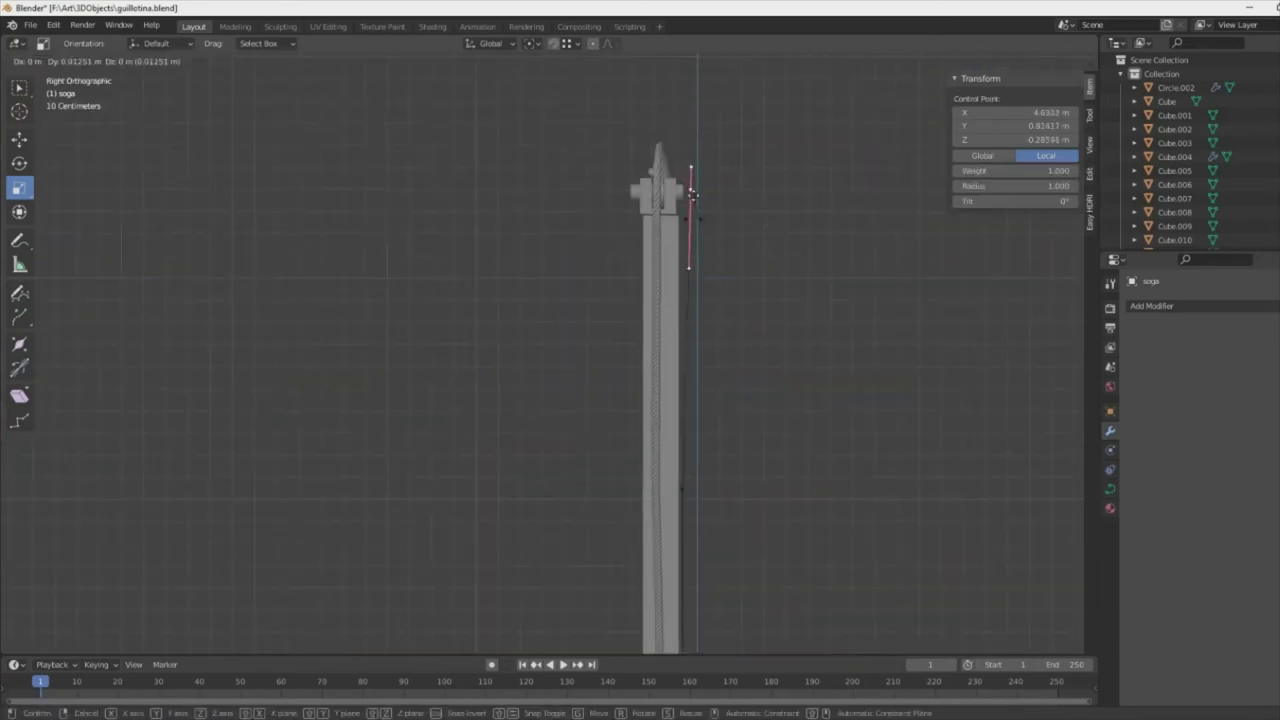
left_click(691, 194)
mouse_move(691, 194)
middle_mouse_down()
mouse_move(620, 205)
mouse_move(700, 349)
mouse_move(629, 309)
middle_mouse_up()
key("KP_3")
left_click(693, 218)
key("g")
left_click(882, 328)
left_click(876, 418)
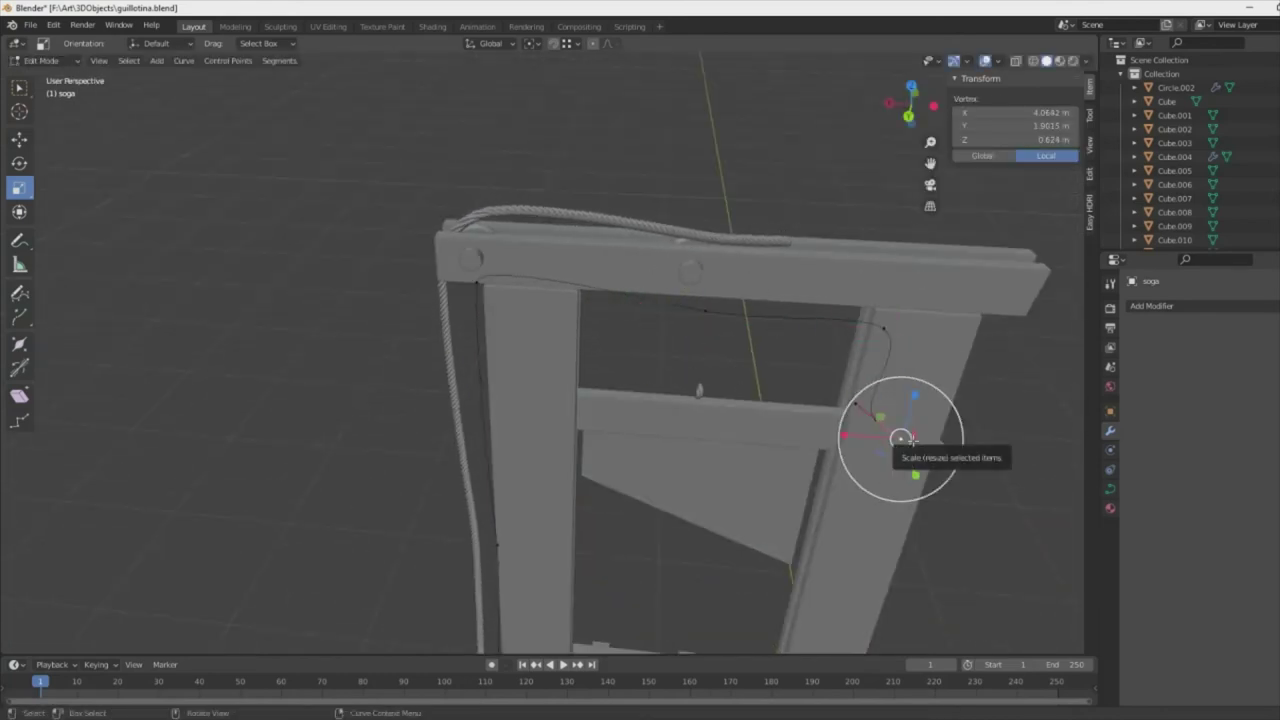
left_click(752, 241)
left_click(708, 423)
mouse_move(708, 423)
middle_mouse_down()
mouse_move(534, 363)
mouse_move(794, 446)
middle_mouse_up()
- Box-select a group of rope points in front view and open the Curve menu
key("KP_1")
left_click_drag(666, 466, 511, 320)
right_click(511, 320)
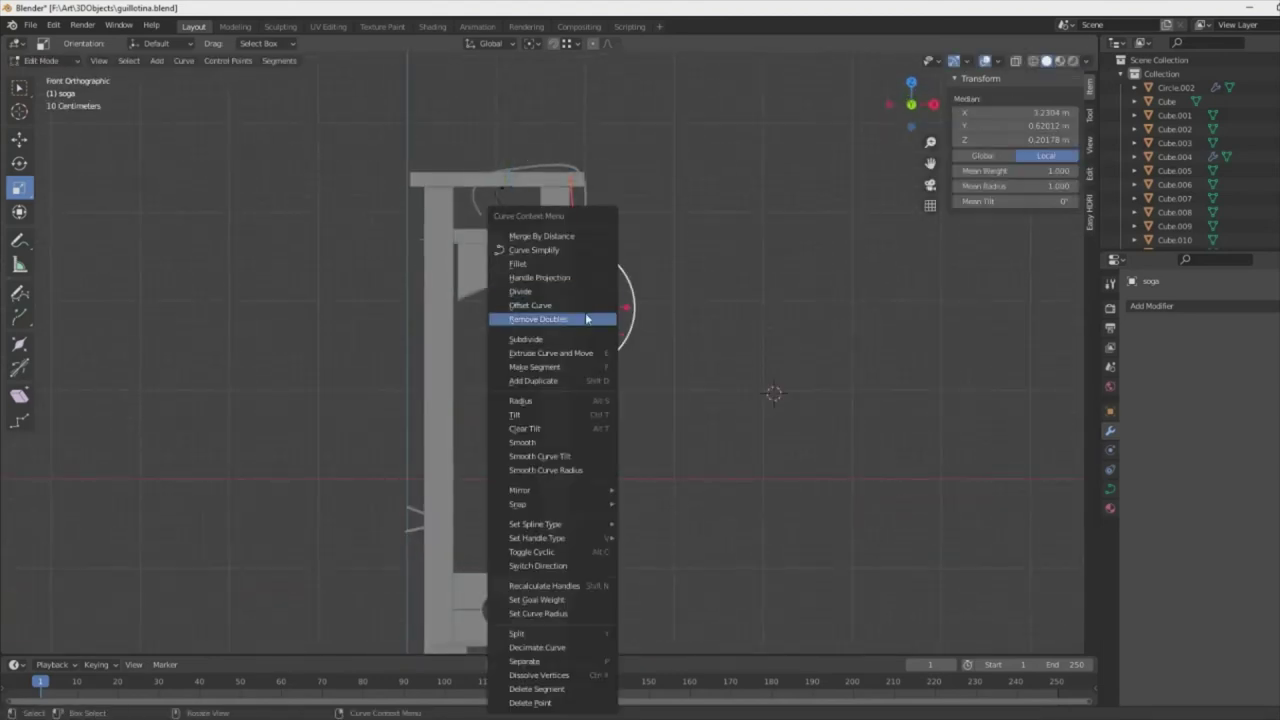
left_click(185, 62)
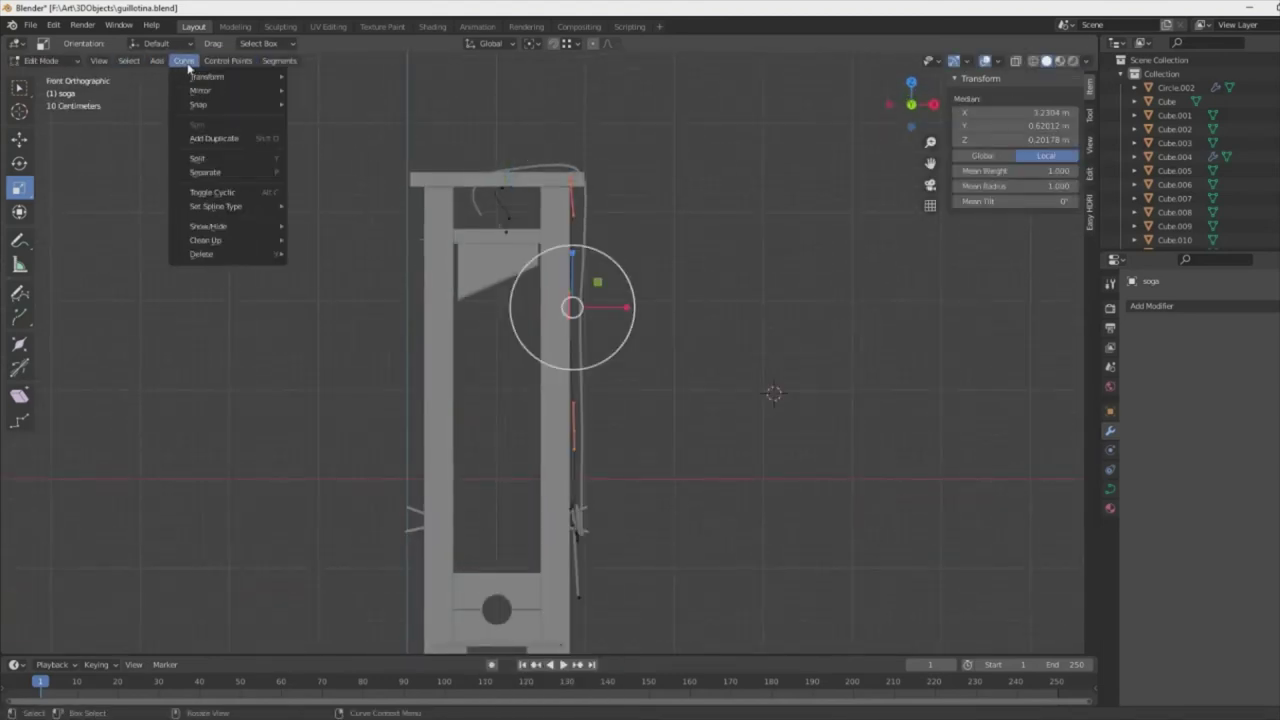
scroll(617, 449, "up", 3)
- Raise a single rope point low on the upright by 0.36477 m along Z
left_click(595, 484)
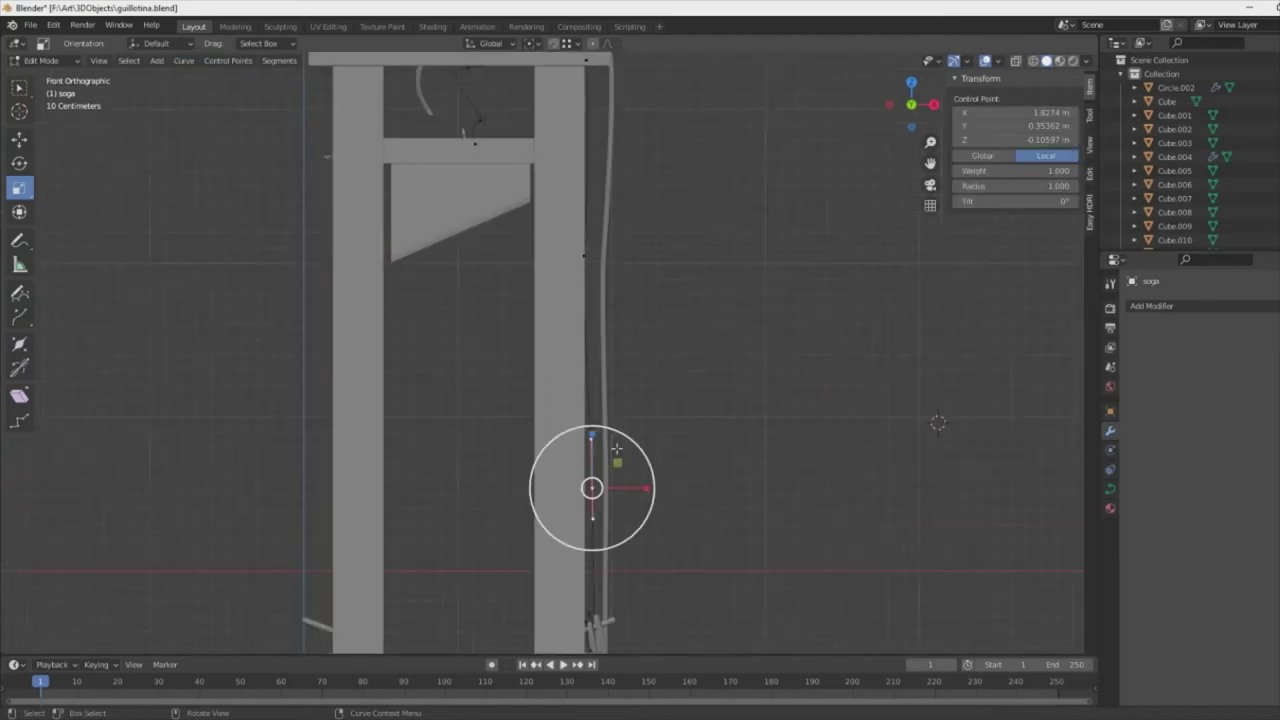
left_click(585, 260)
key("z")
left_click(596, 201)
key("g")
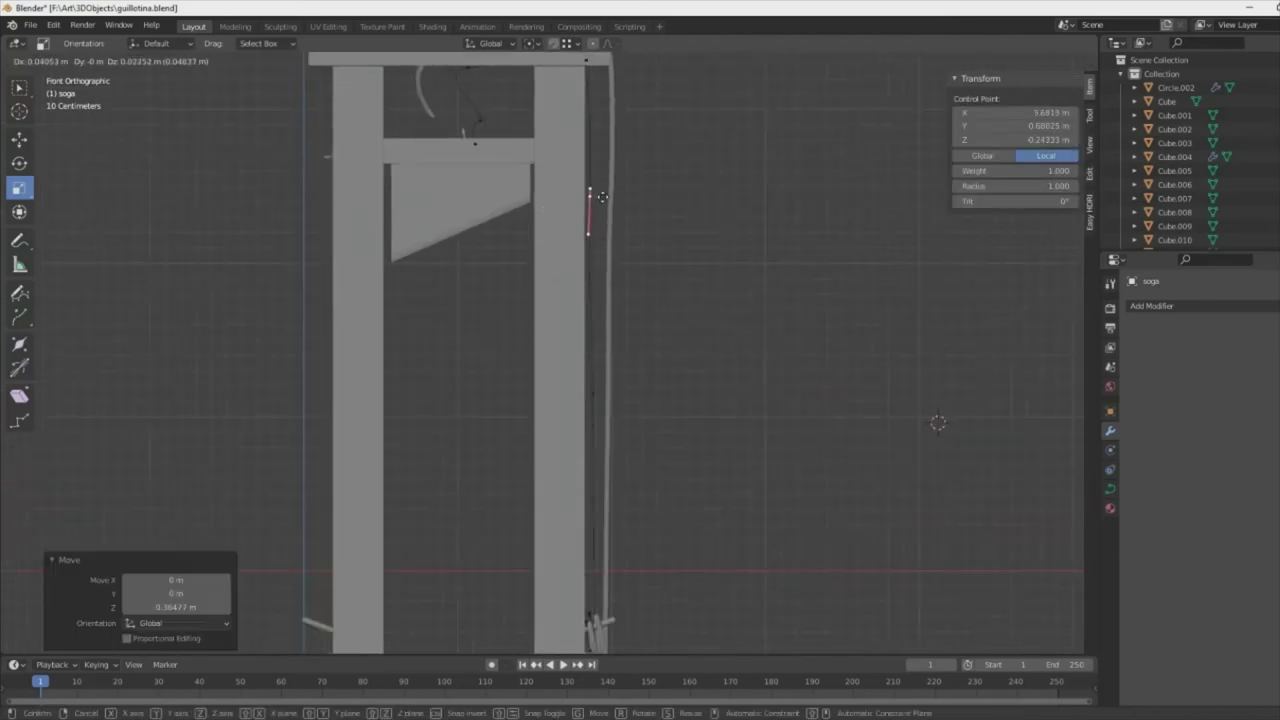
middle_click_drag(714, 291, 649, 212)
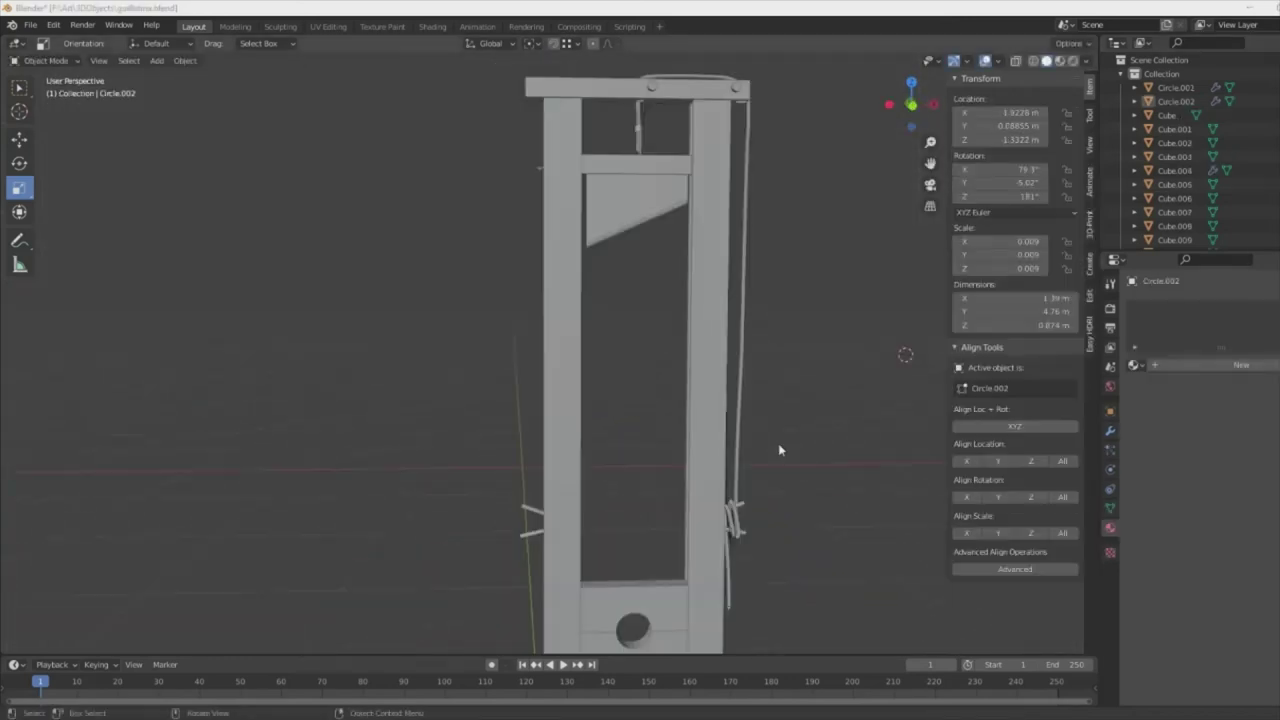
- Duplicate the rope with Shift+D and move the copy along Y to the opposite upright
key("shift+d")
left_click(428, 414)
right_click(428, 414)
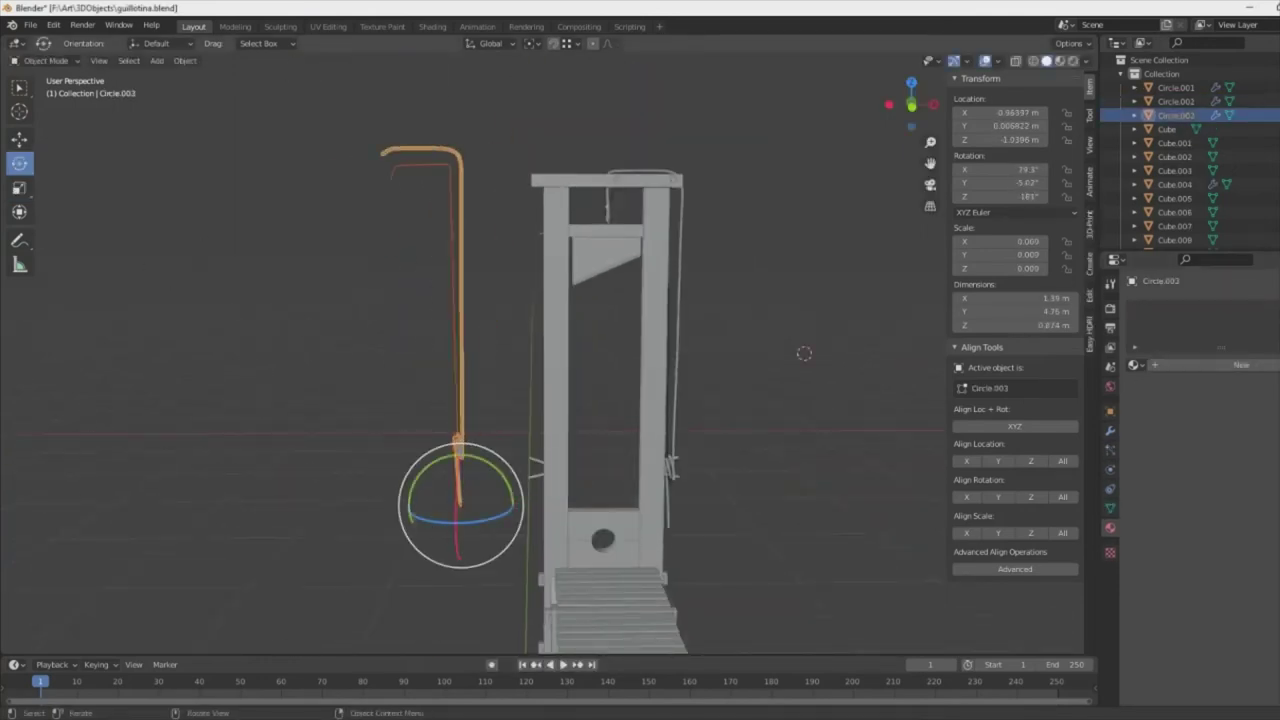
key("g")
key("Return")
key("ctrl+KP_3")
key("g")
key("y")
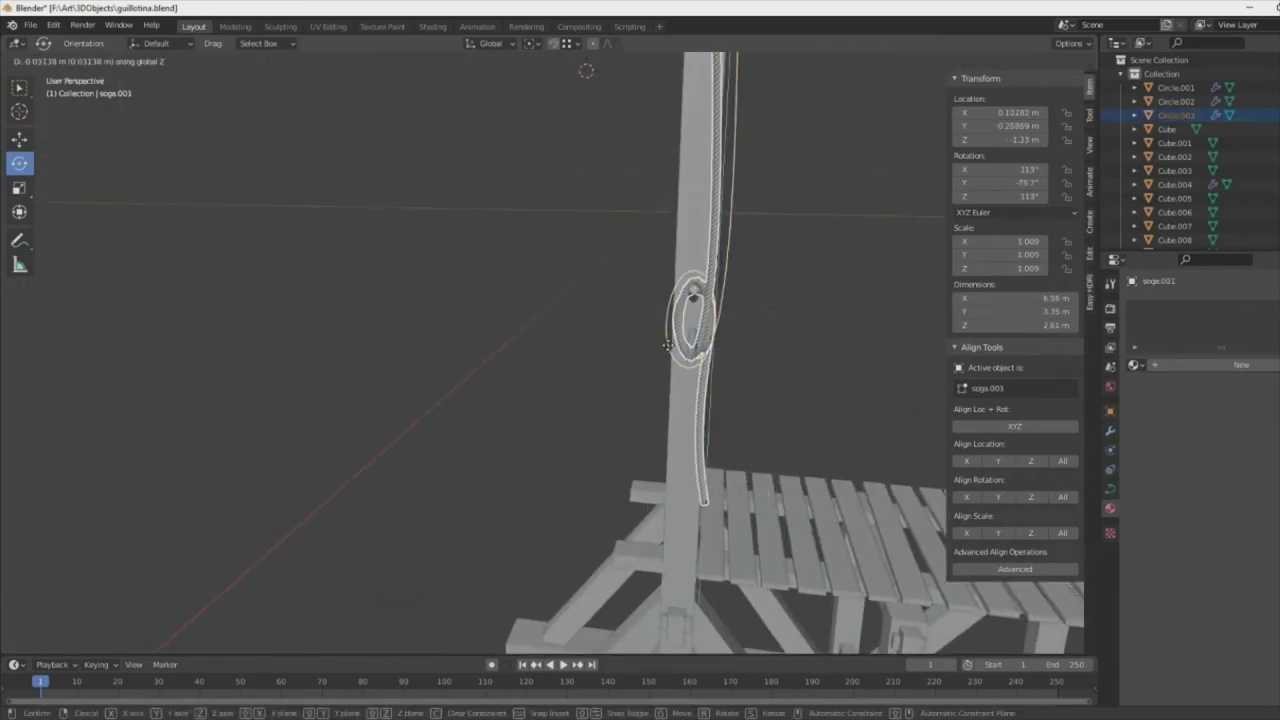
mouse_move(637, 366)
middle_mouse_down()
mouse_move(732, 382)
mouse_move(460, 419)
mouse_move(797, 189)
middle_mouse_up()
- Adjust soga.001 points vertically and set the copy's Screw Iterations to 75
key("Tab")
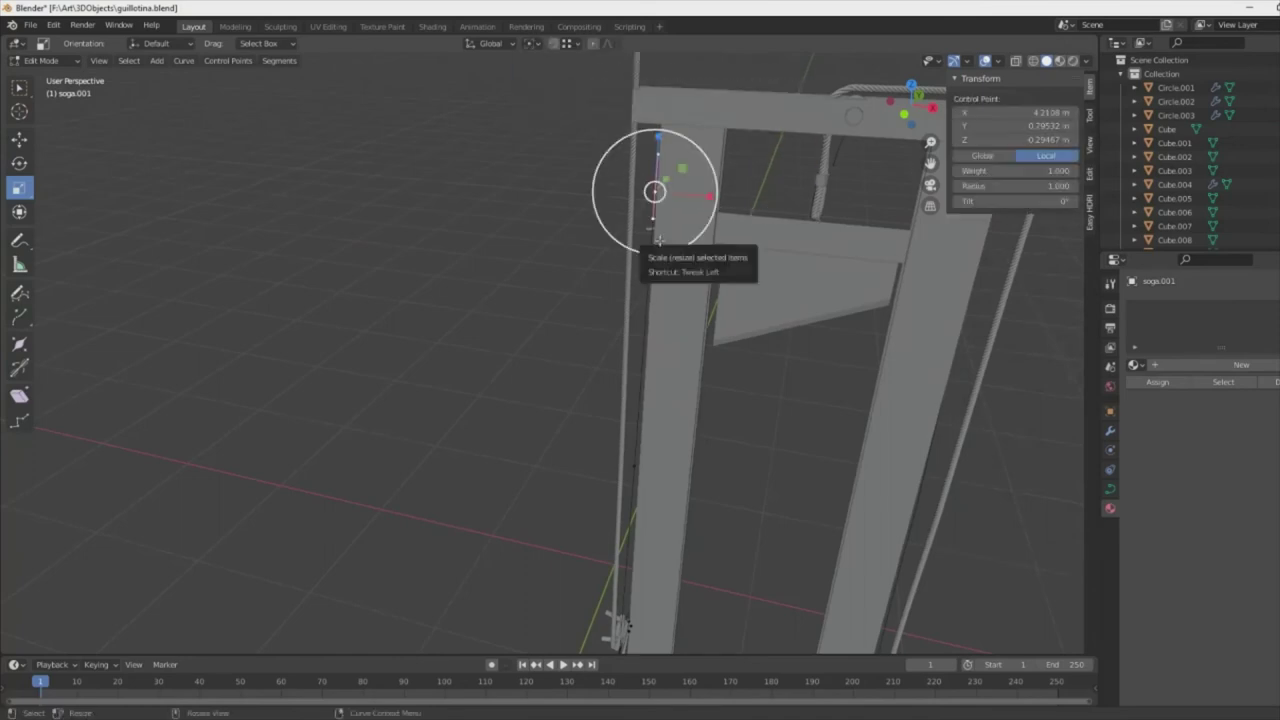
key("g")
key("z")
left_click(734, 310)
middle_click_drag(734, 310, 760, 437)
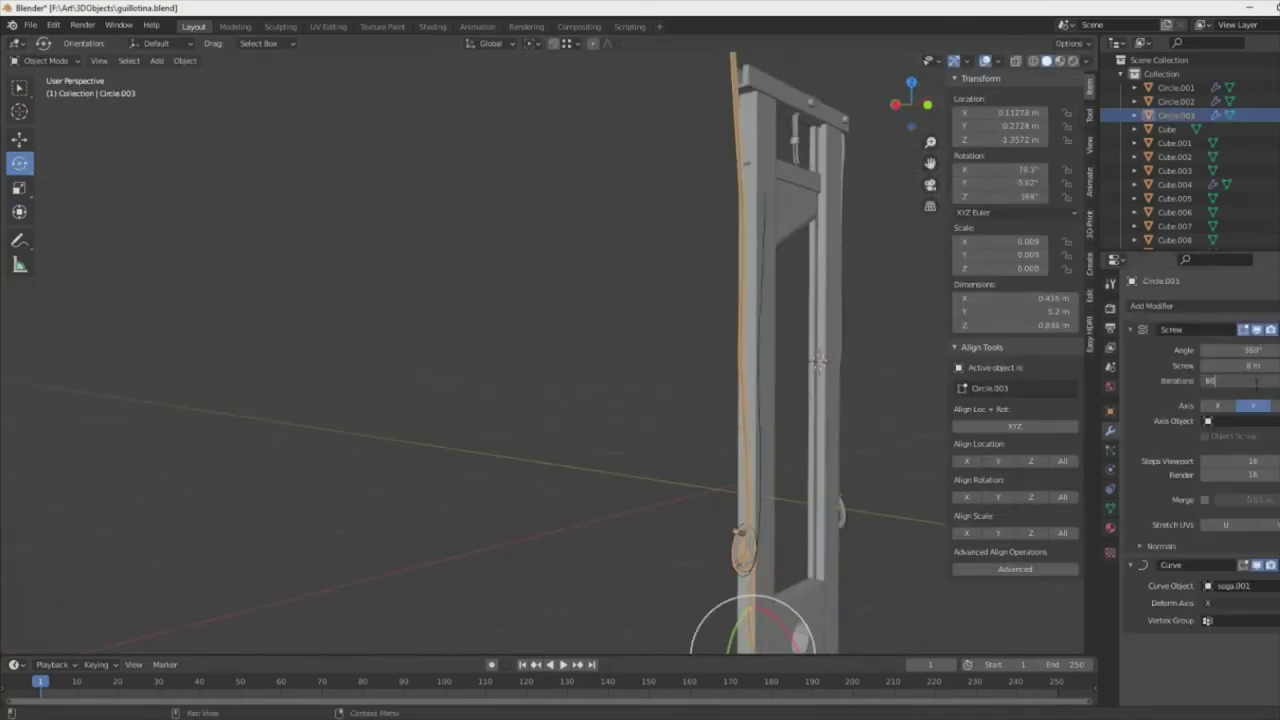
key("Return")
middle_click_drag(820, 330, 723, 280)
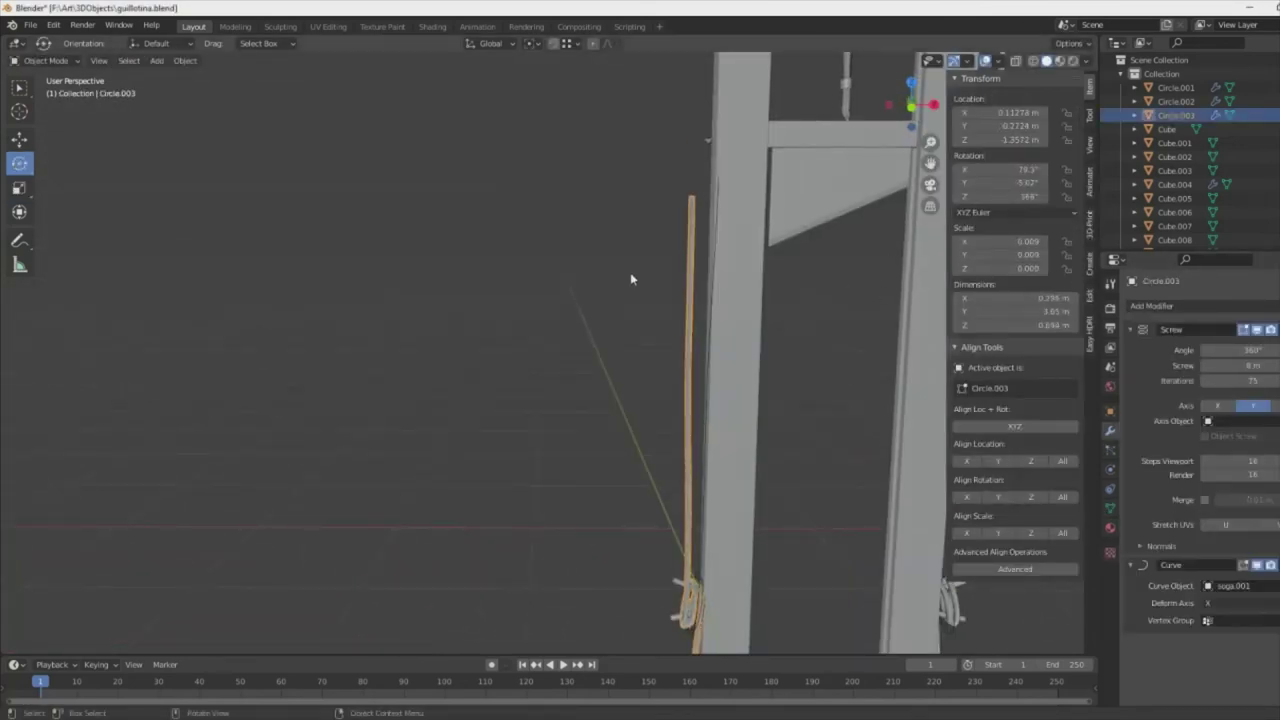
left_click(820, 220)
mouse_move(630, 279)
middle_mouse_down()
mouse_move(810, 225)
mouse_move(780, 346)
middle_mouse_up()
- In soga.001 Edit Mode, move a control point in close to the left post
left_click(796, 232)
key("Tab")
scroll(780, 346, "up", 3)
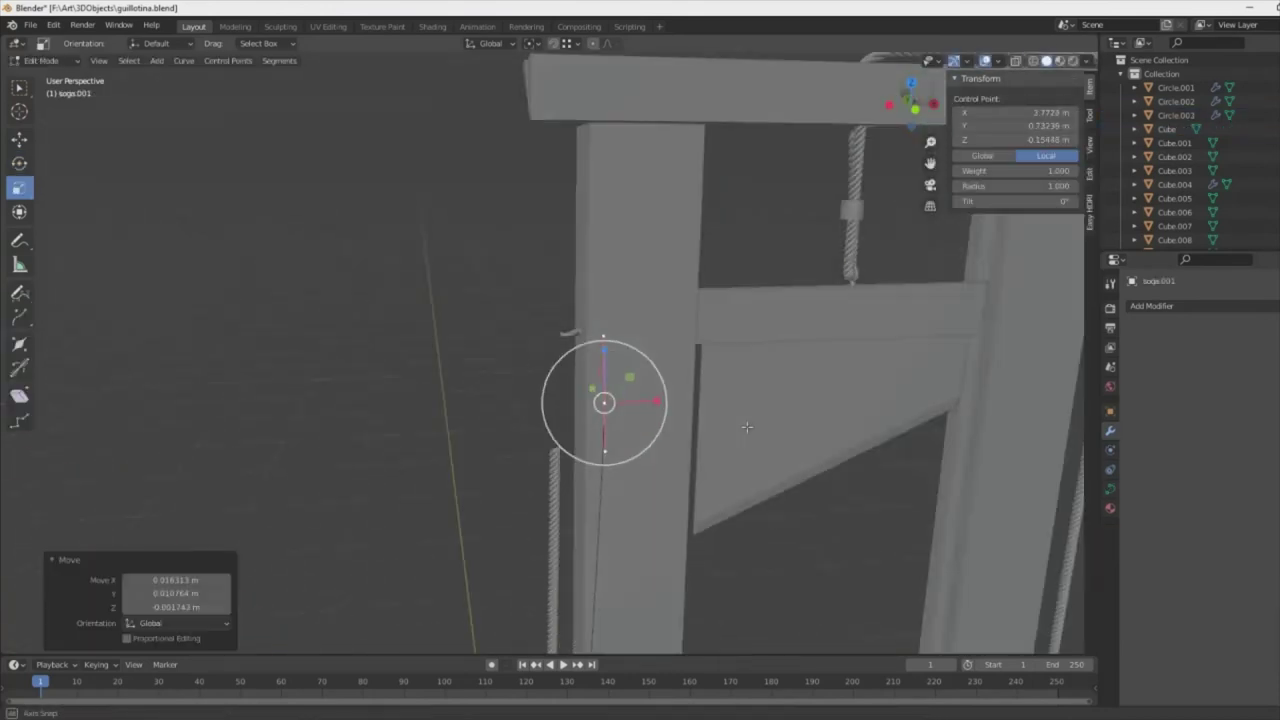
key("g")
key("g")
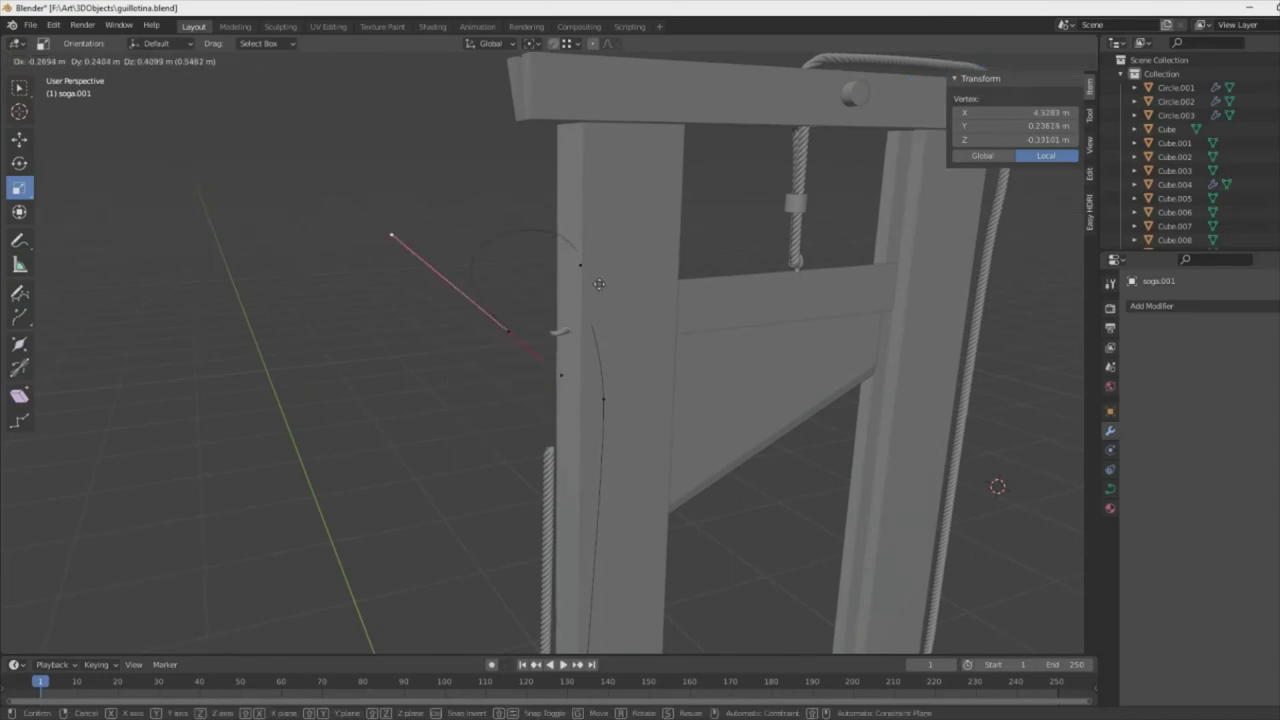
middle_click_drag(588, 260, 470, 300)
left_click_drag(470, 300, 486, 274)
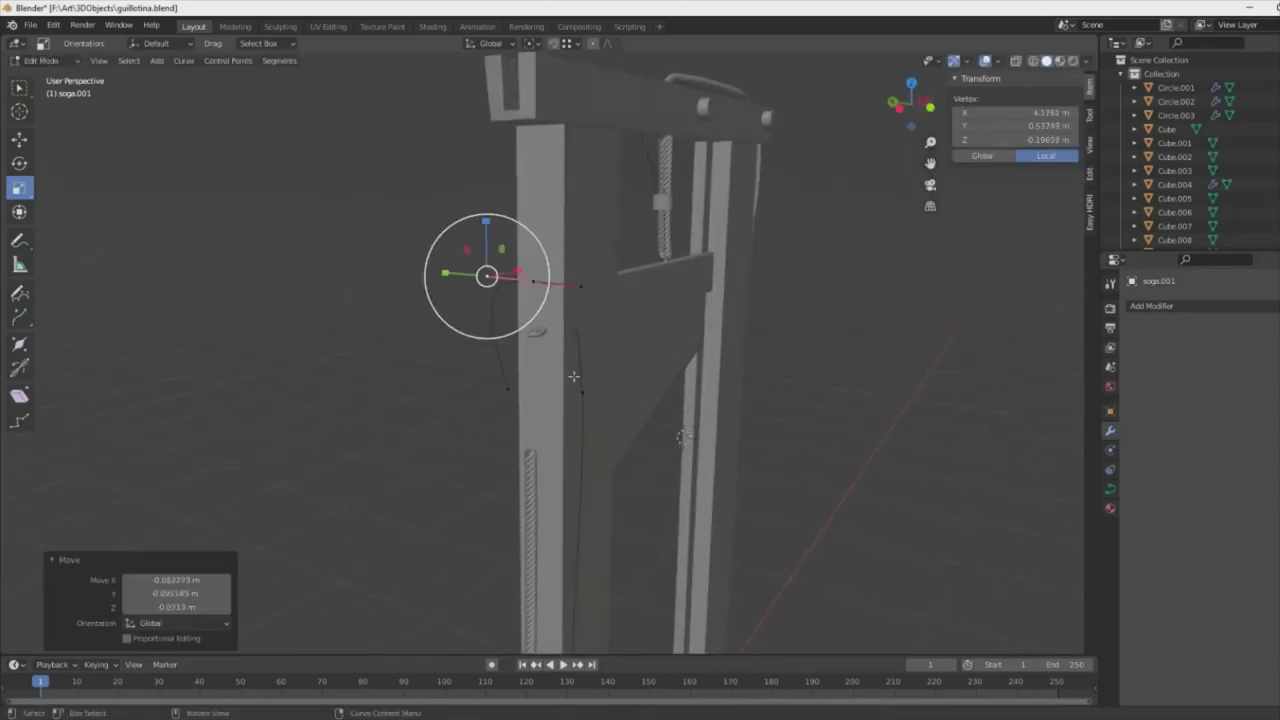
middle_click_drag(486, 274, 606, 374)
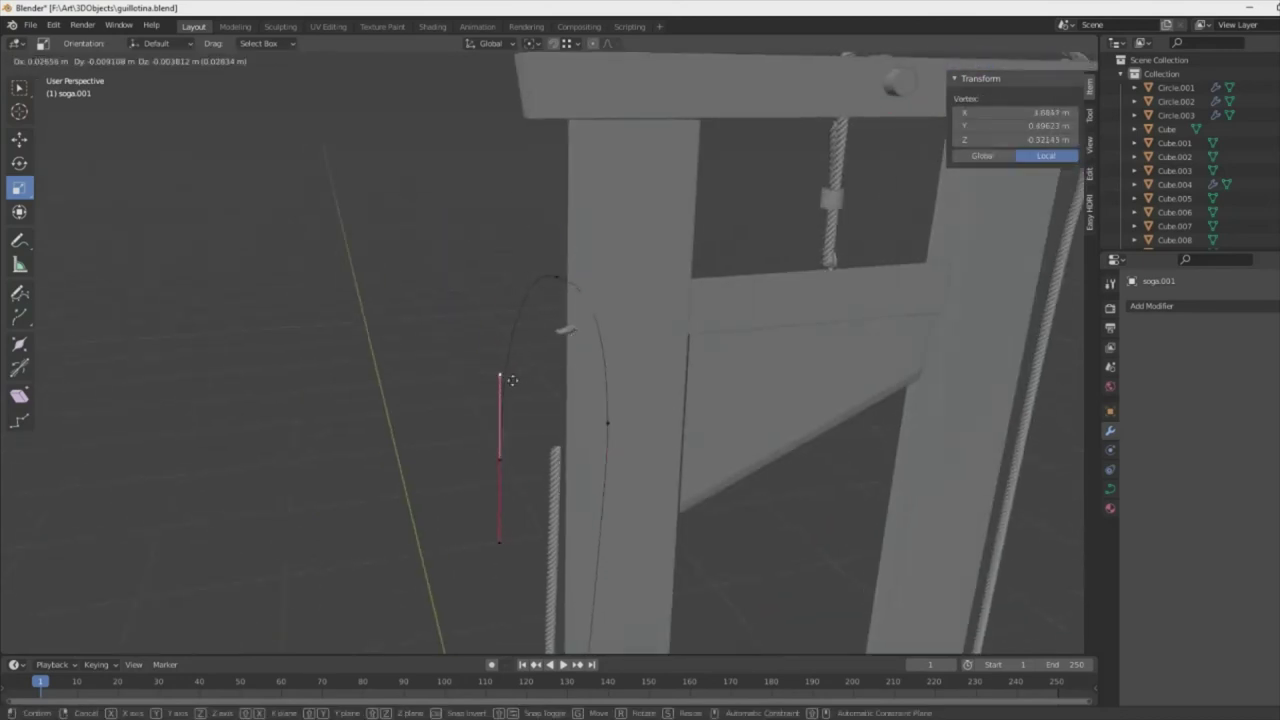
key("Tab")
left_click(1176, 115)
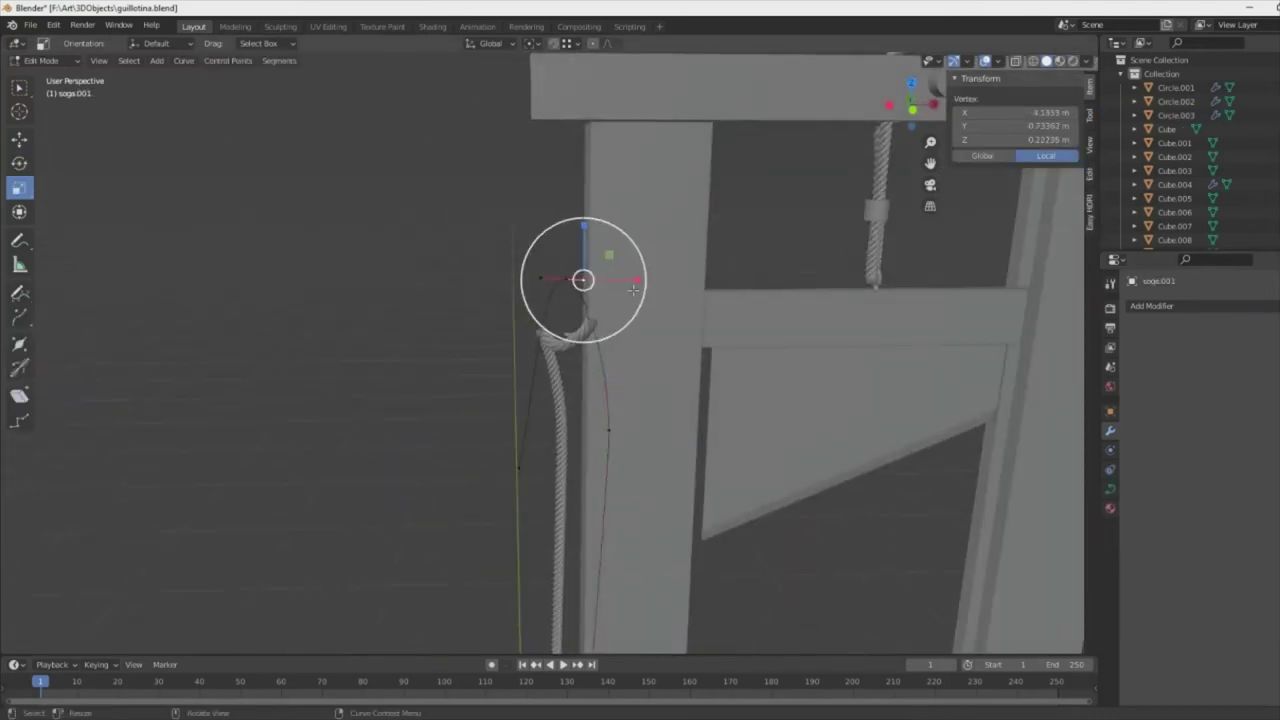
left_click(559, 361)
middle_click_drag(559, 361, 699, 324)
- Grab further soga.001 points to curl the rope's upper end into a hook
key("g")
left_click(512, 278)
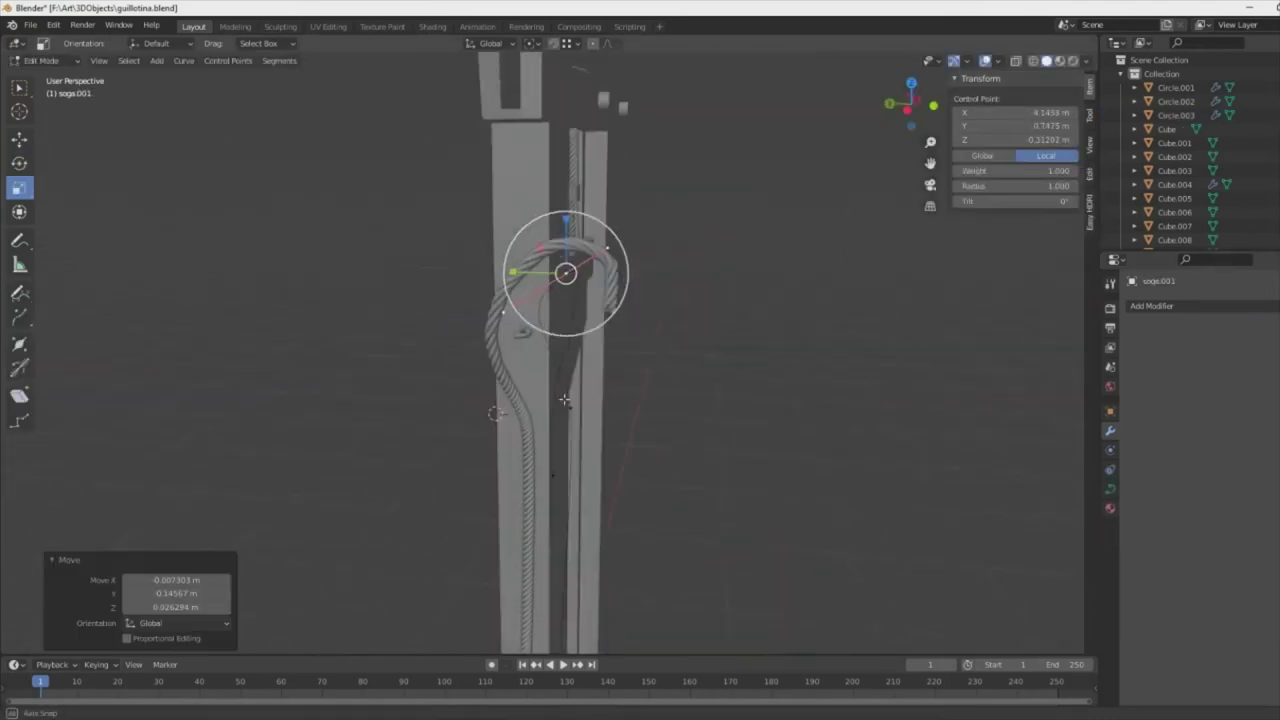
mouse_move(512, 278)
middle_mouse_down()
mouse_move(454, 379)
mouse_move(423, 520)
middle_mouse_up()
key("g")
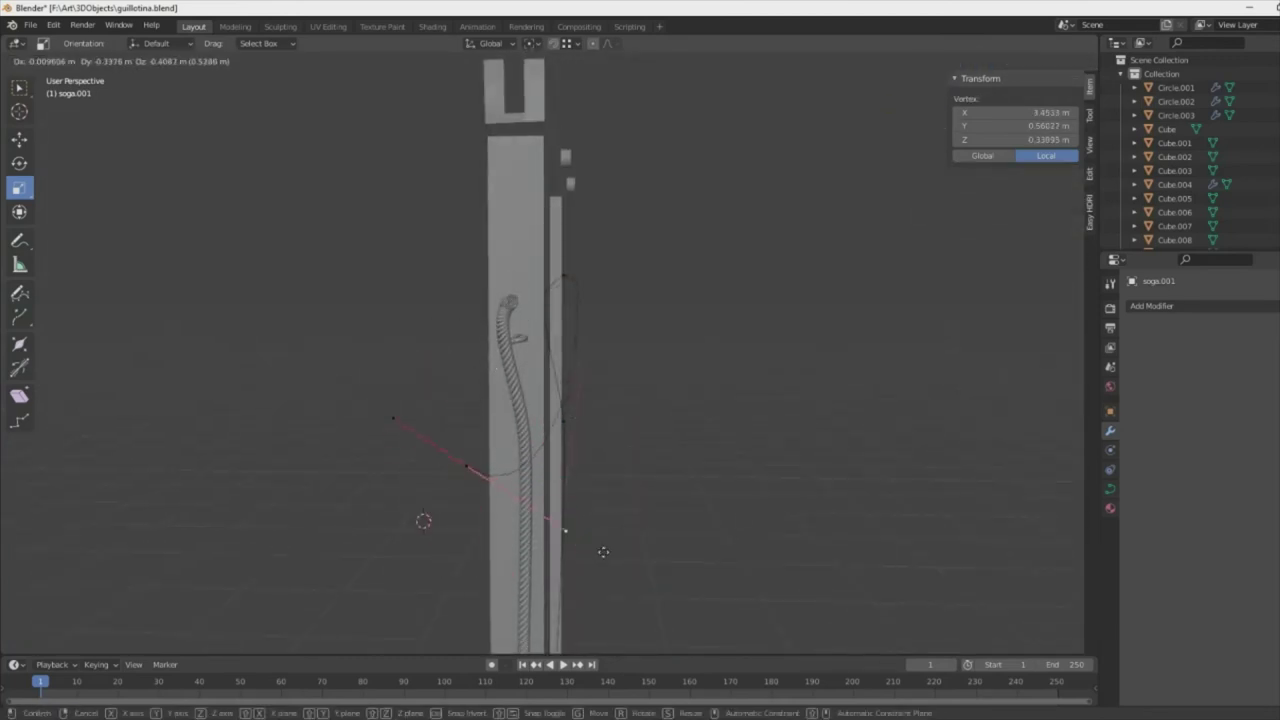
scroll(423, 520, "up", 4)
key("g")
left_click(403, 124)
mouse_move(403, 124)
middle_mouse_down()
mouse_move(566, 277)
mouse_move(514, 249)
mouse_move(567, 274)
mouse_move(640, 414)
mouse_move(400, 514)
mouse_move(438, 393)
mouse_move(427, 437)
middle_mouse_up()
left_click(626, 252)
left_click(438, 393)
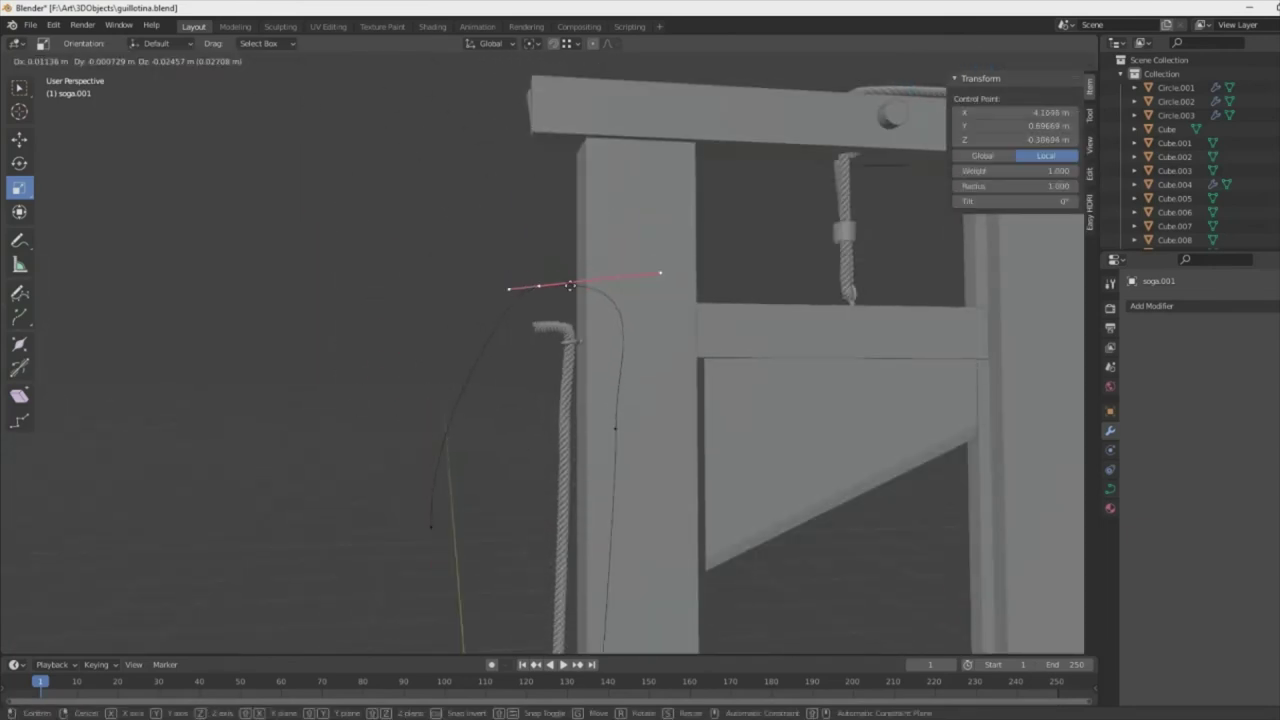
left_click(531, 366)
- Reshape the soga.001 curve near its lower control point, checking the left rope between edits
key("g")
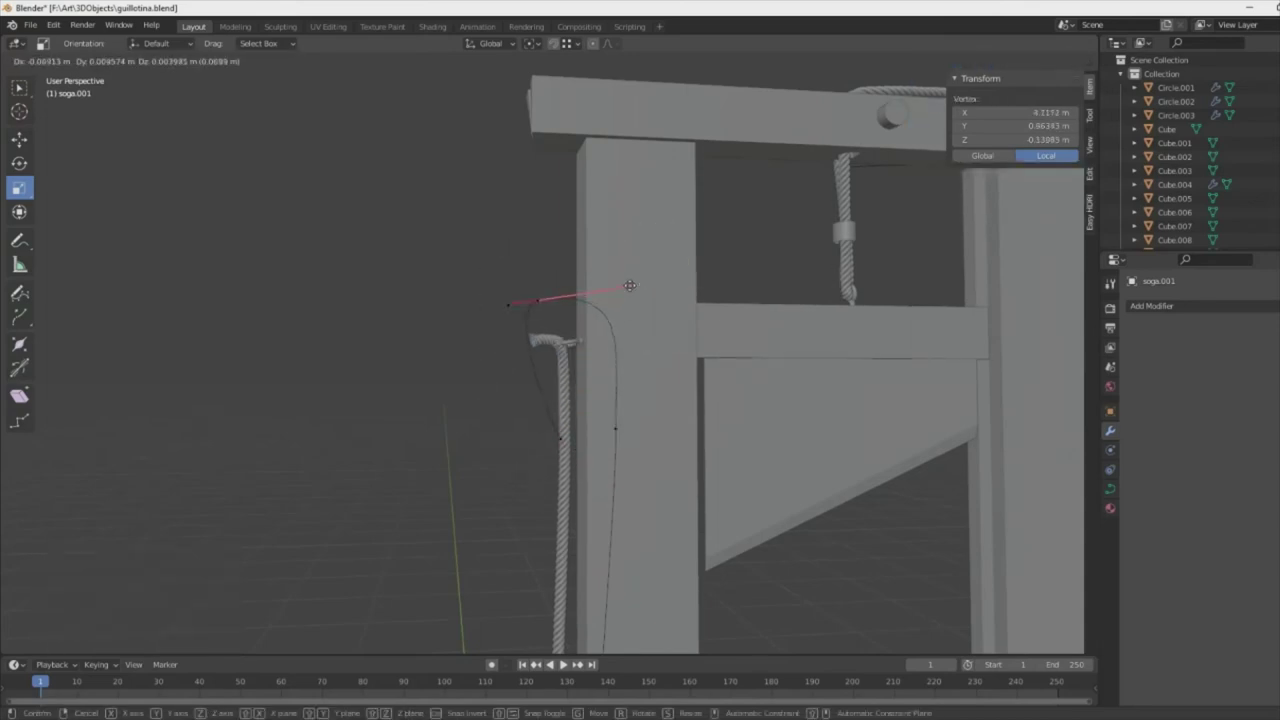
key("Tab")
left_click(556, 428)
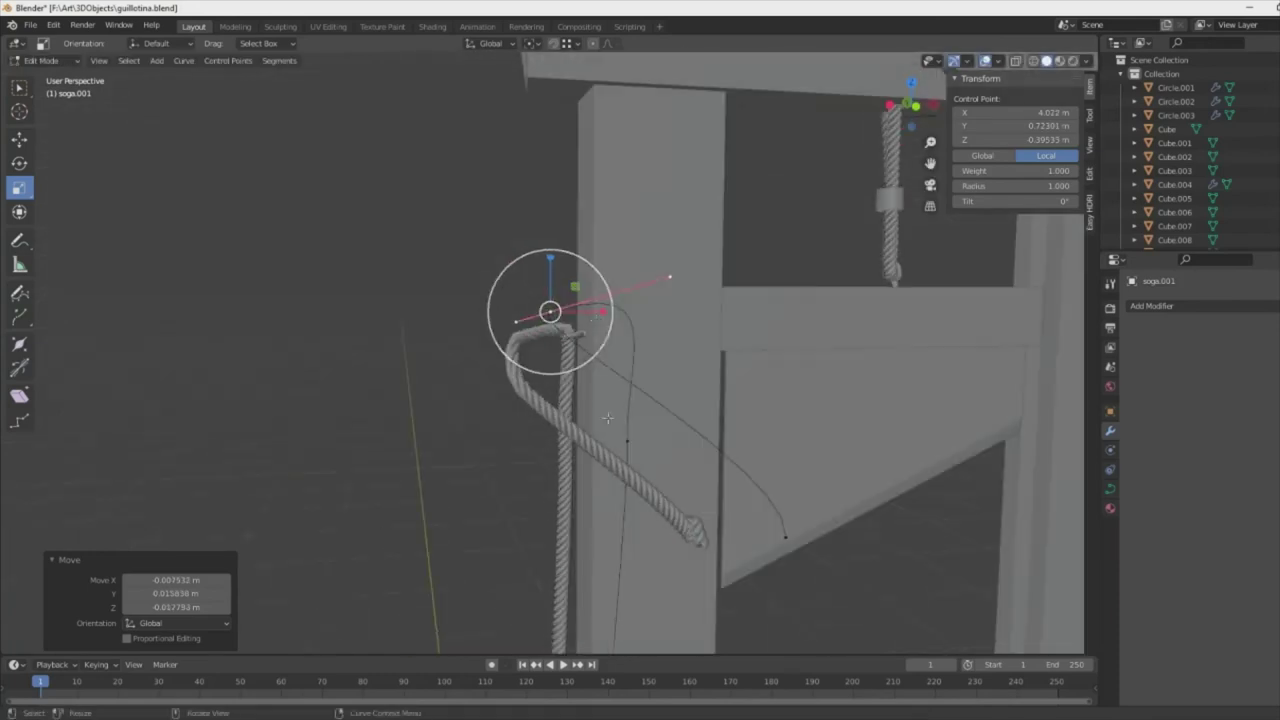
key("Tab")
left_click(612, 457)
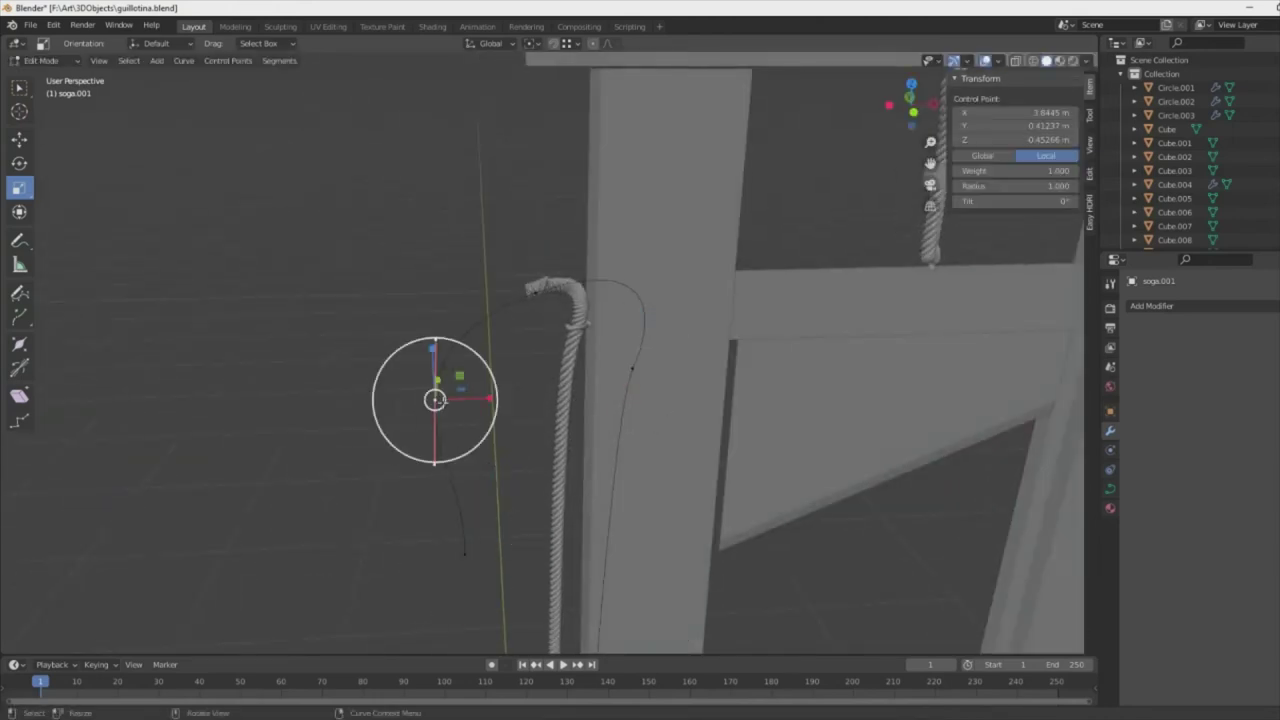
middle_click_drag(435, 400, 449, 418)
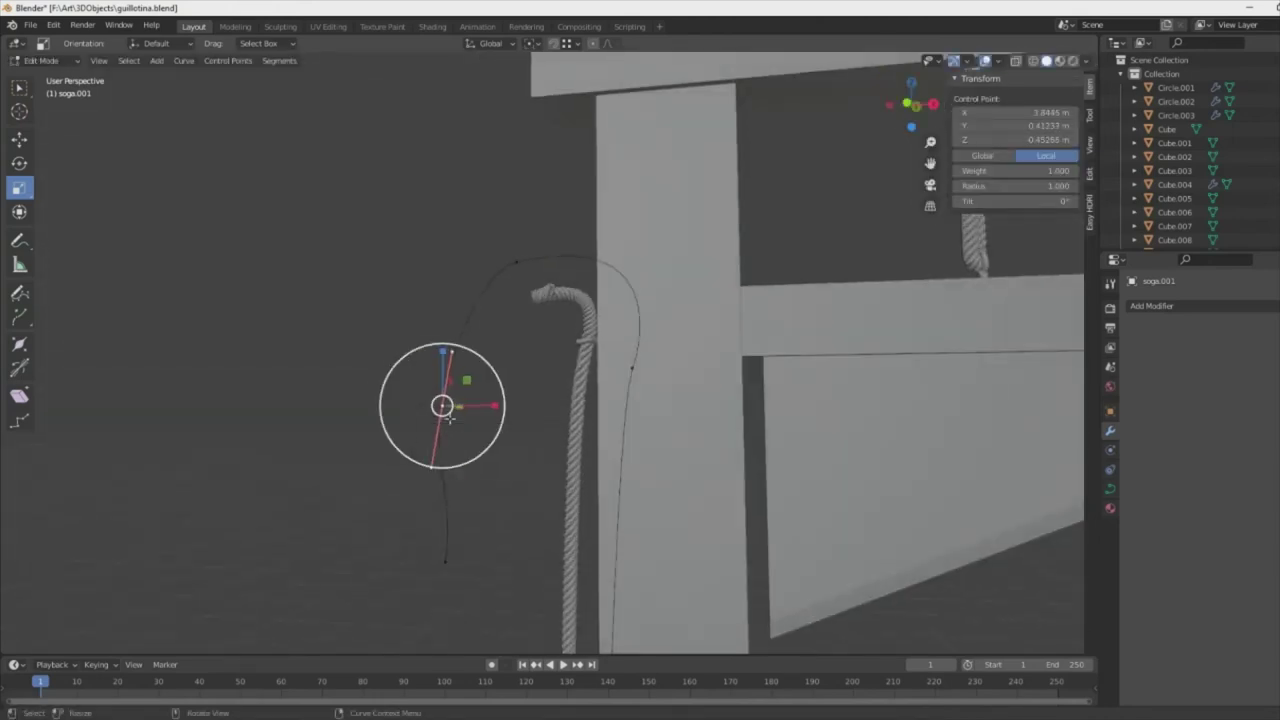
left_click_drag(468, 537, 500, 528)
left_click(517, 342)
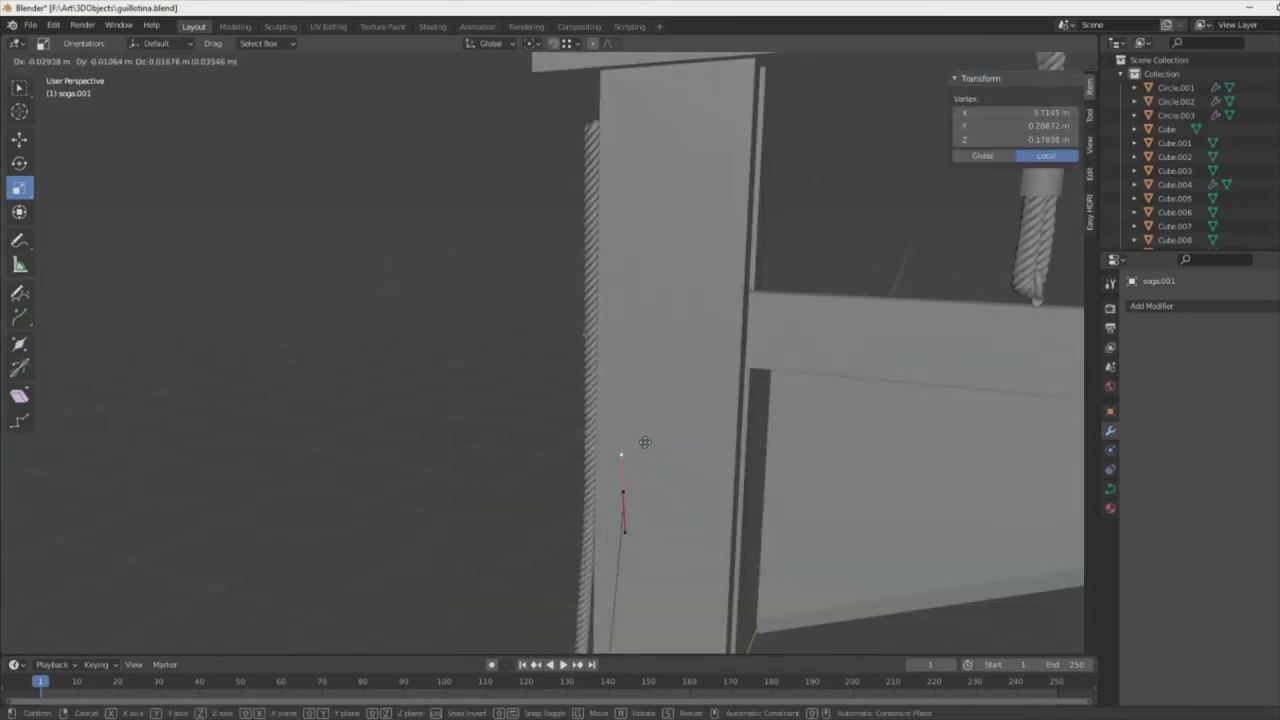
- Grab and rotate the soga.001 handles in orthographic views so the rope tilts along the left post
key("ctrl+KP_3")
left_click(552, 432)
middle_click_drag(552, 432, 635, 415)
key("g")
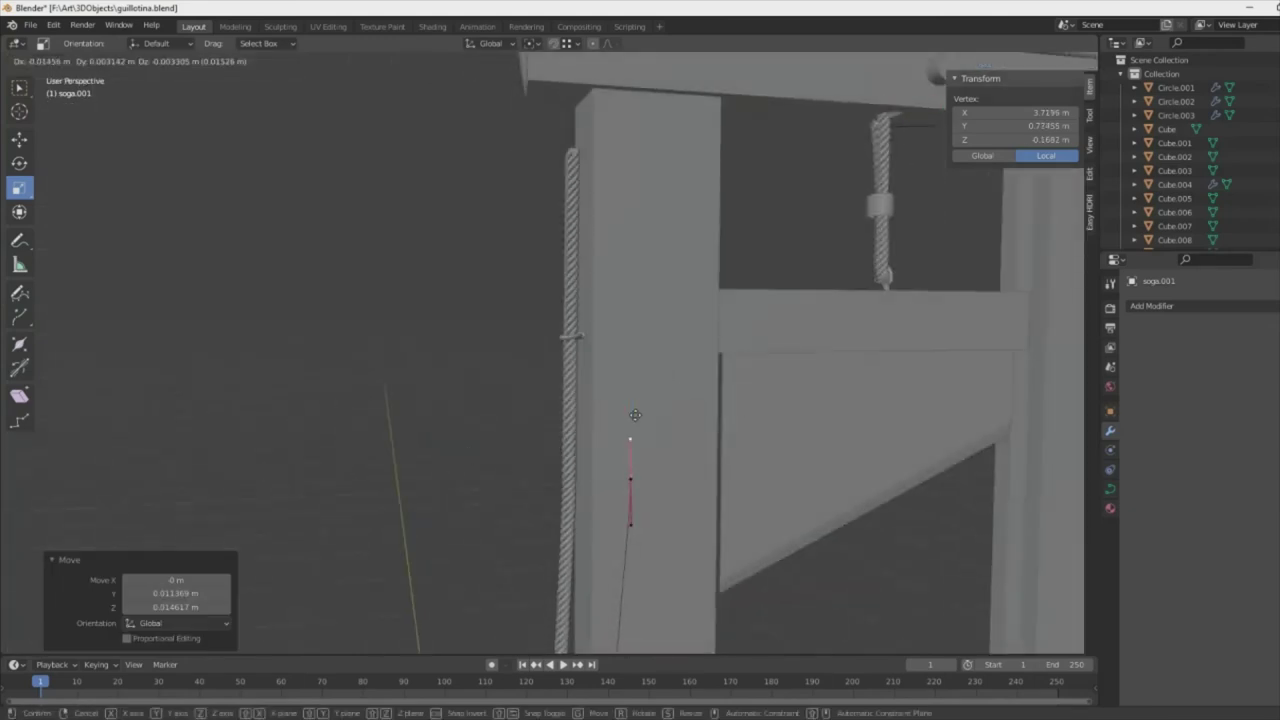
key("r")
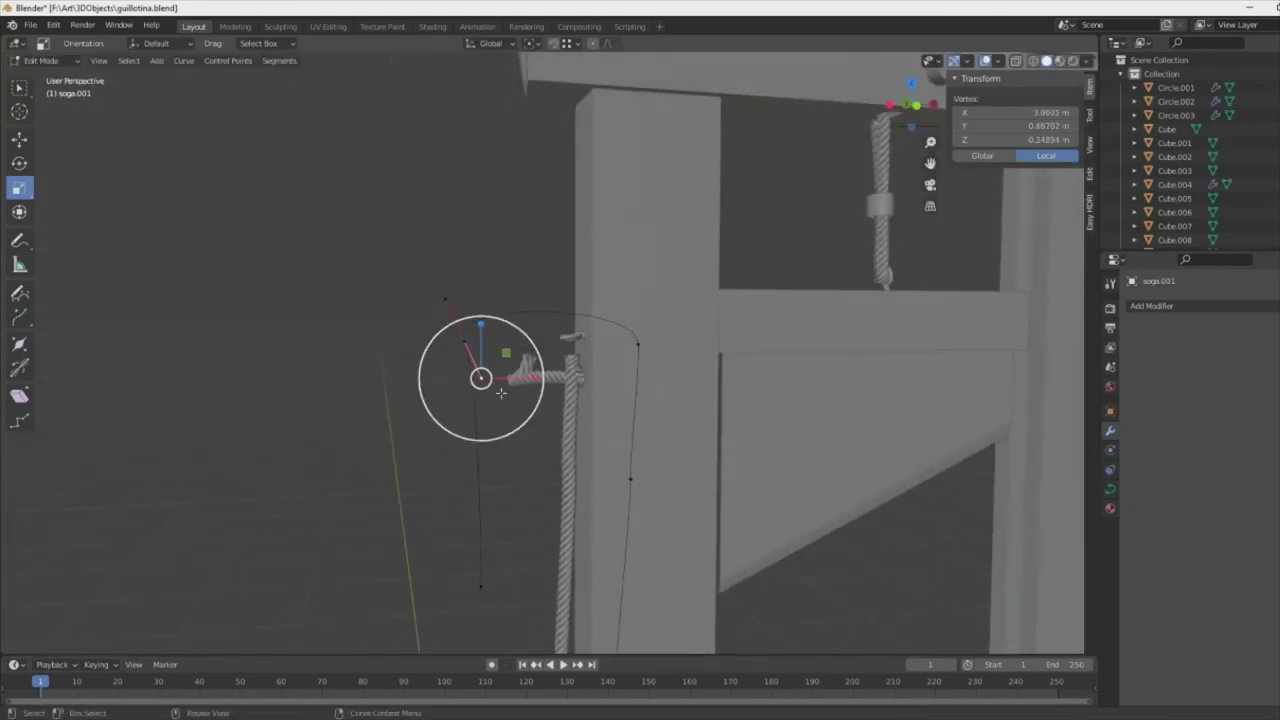
key("KP_1")
scroll(677, 383, "down", 3)
key("g")
middle_click_drag(409, 523, 629, 295)
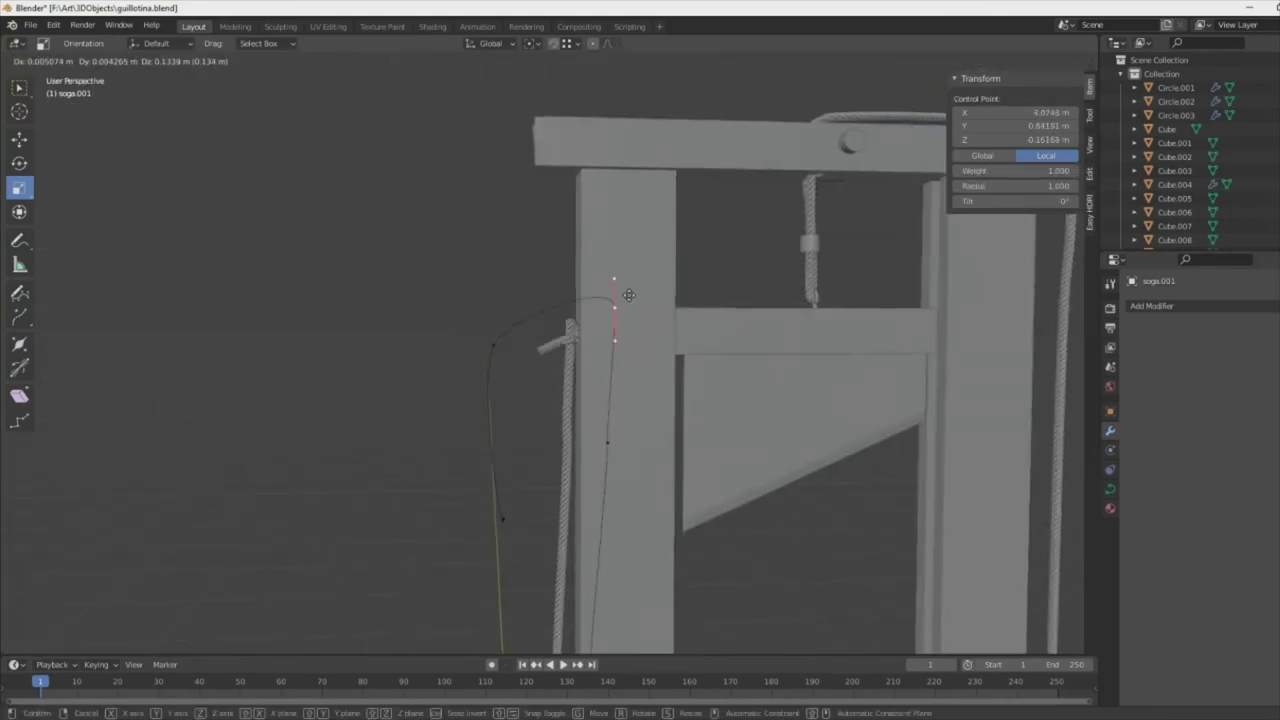
left_click(420, 150)
- Select the middle and bottom control points and raise one along Z in Front Ortho
middle_click_drag(486, 251, 607, 285)
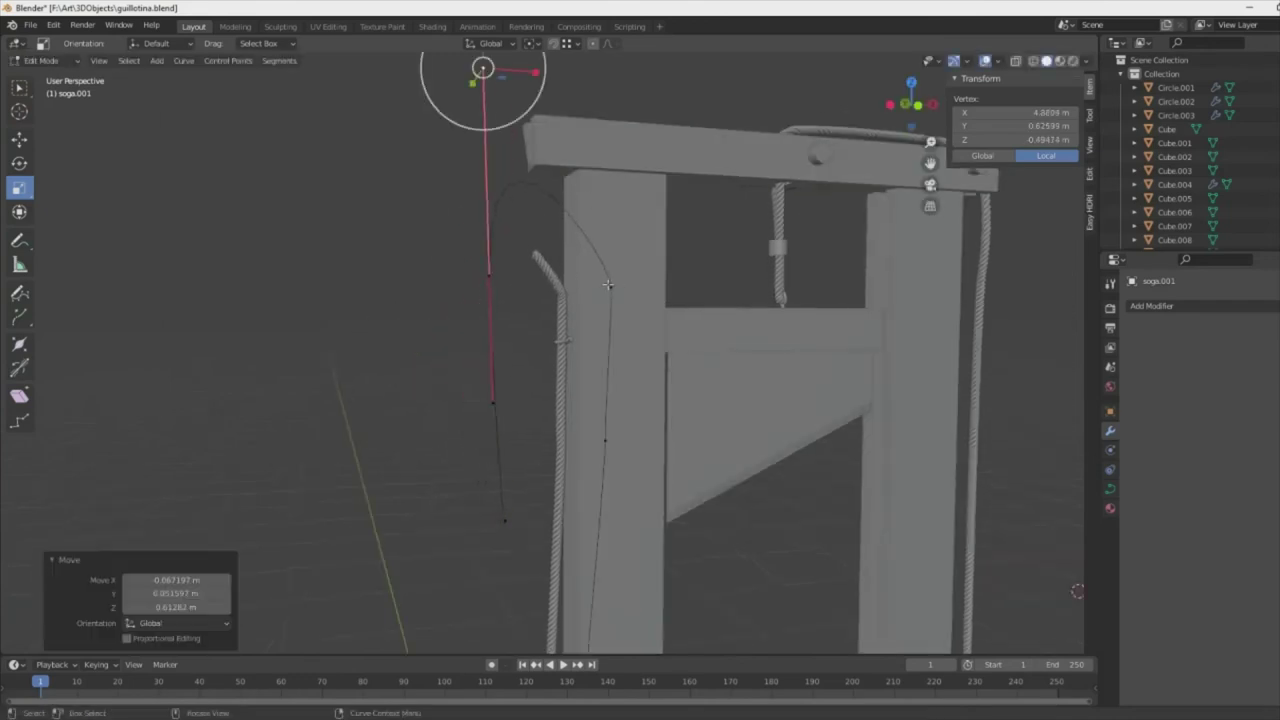
left_click(608, 341)
left_click(505, 520)
left_click(490, 284)
key("KP_1")
key("g")
key("z")
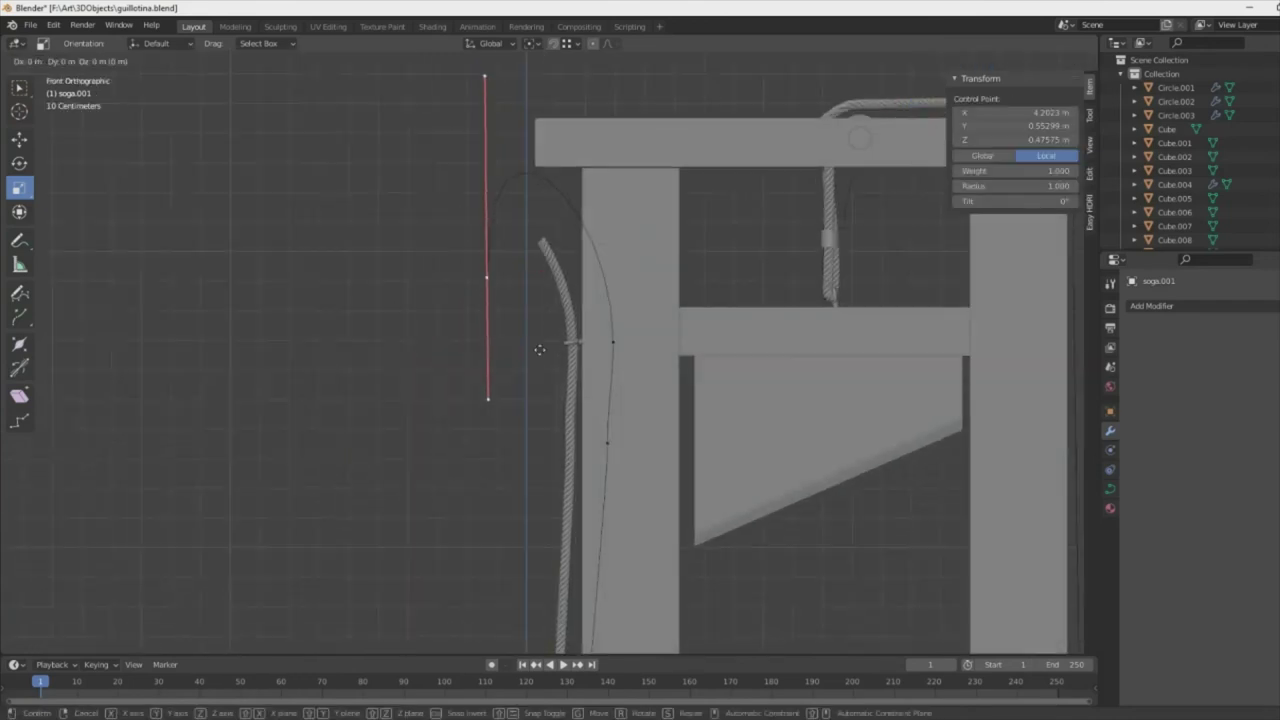
left_click(611, 343)
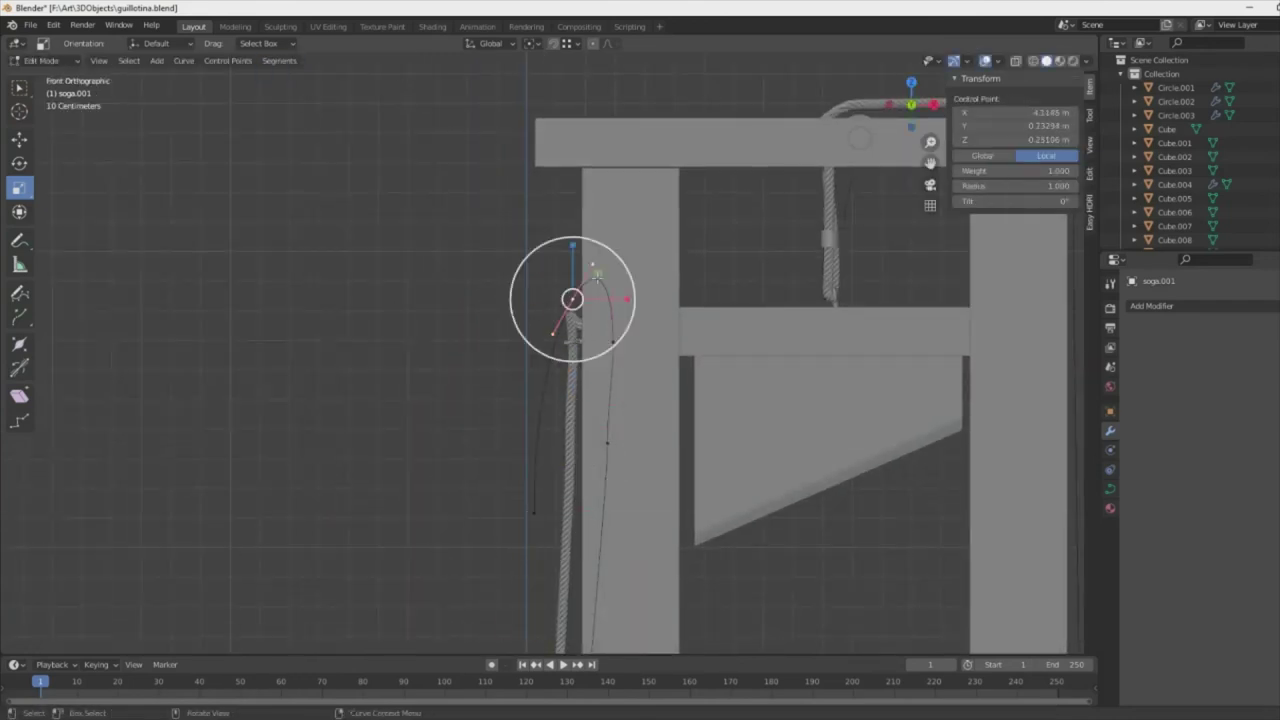
- Set the control point higher on the rope, exit curve editing and select Circle.003
left_click(600, 292)
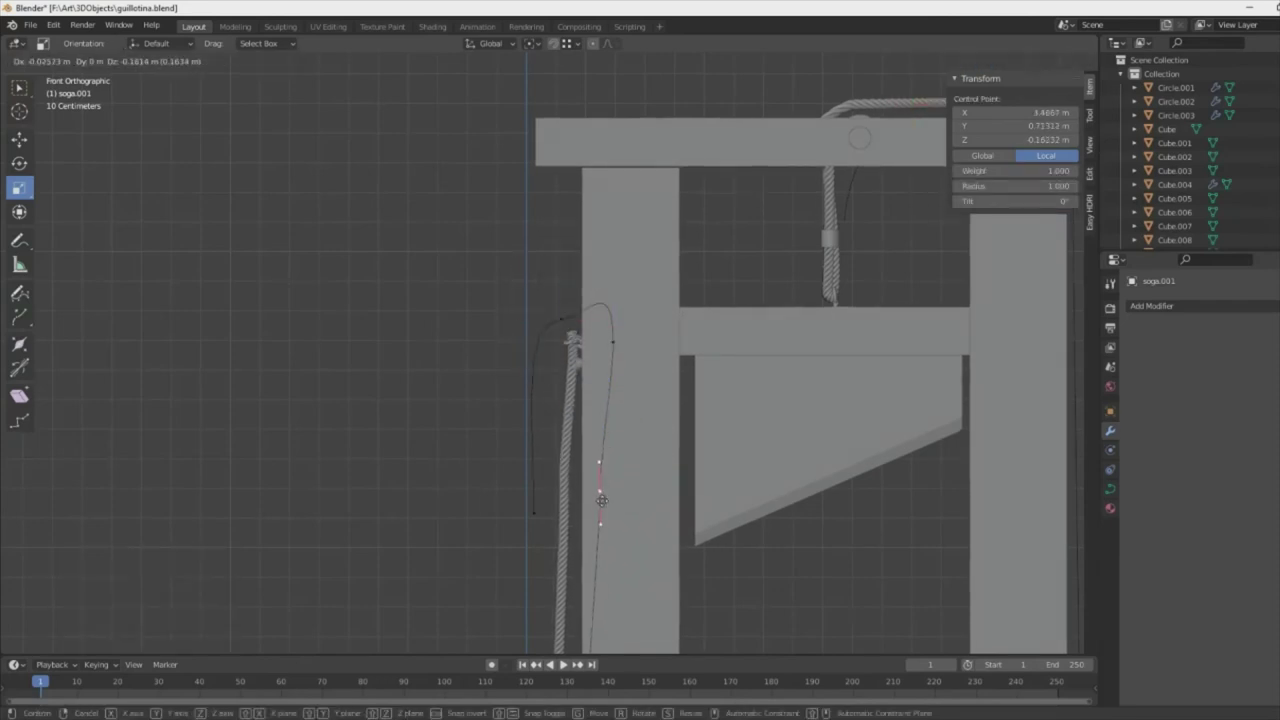
left_click(611, 330)
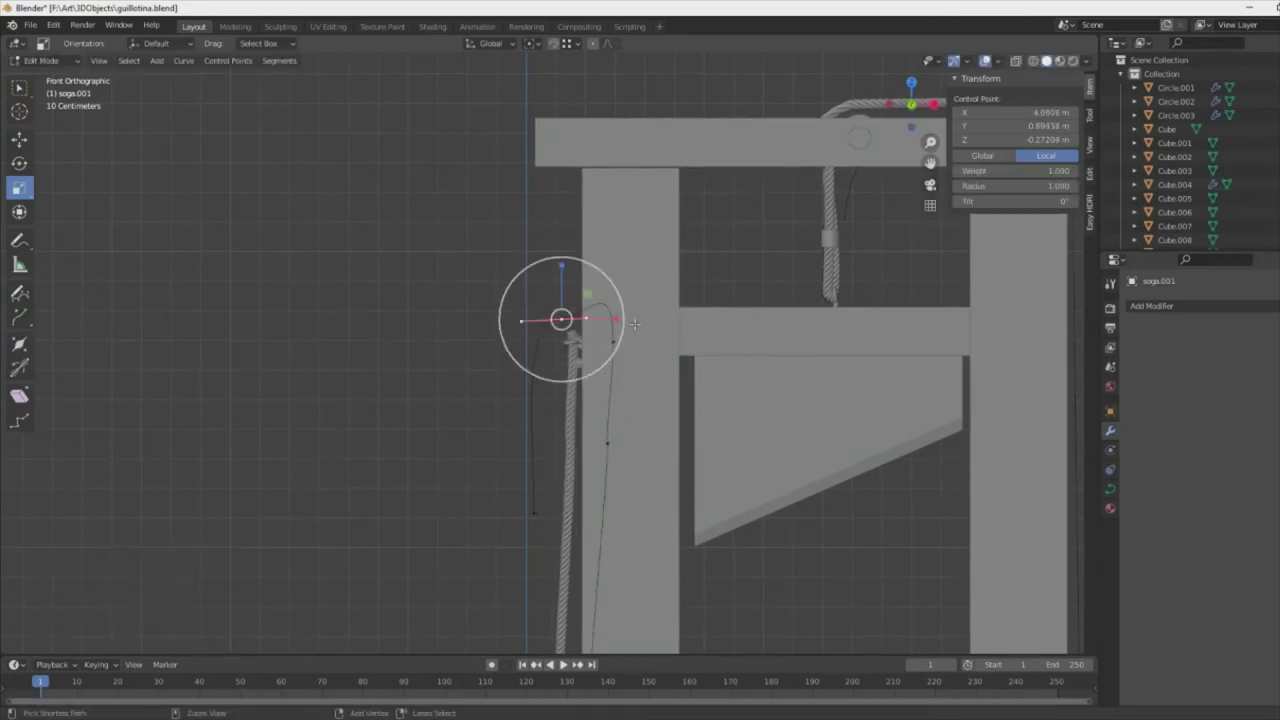
middle_click_drag(635, 323, 571, 328)
key("Tab")
left_click(551, 403)
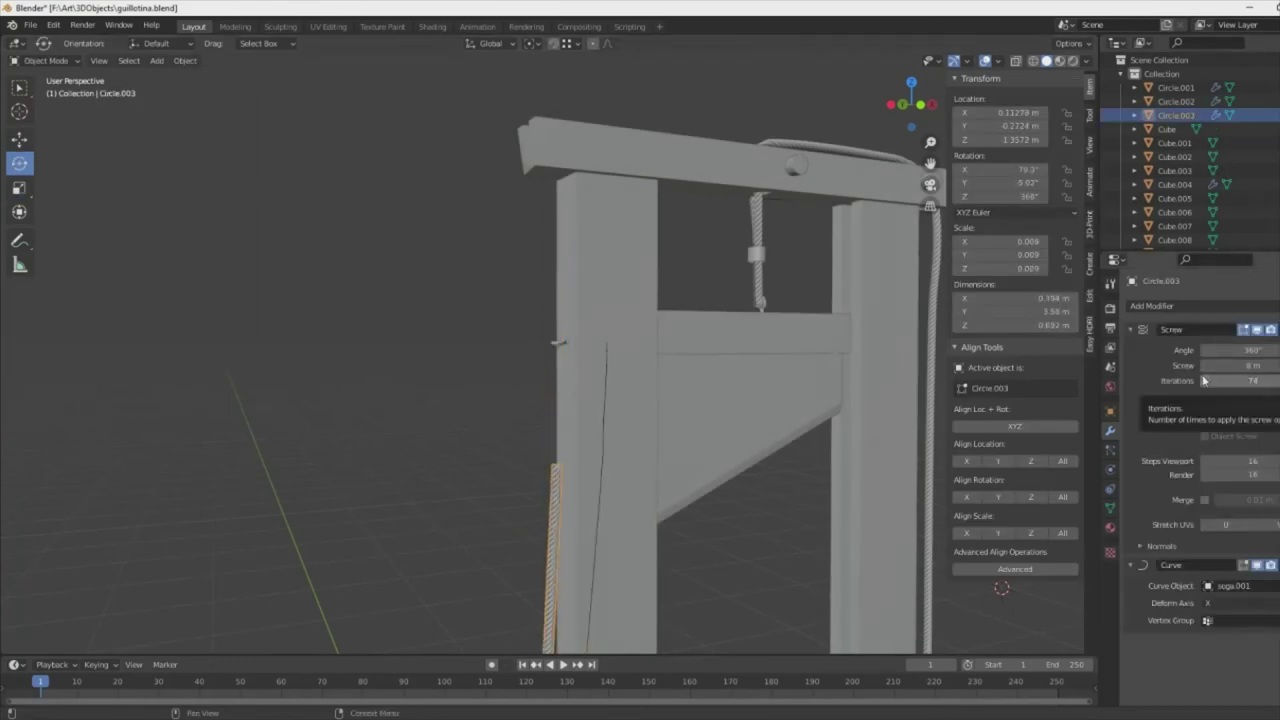
- Duplicate the left rope with Shift+D and drop the copy beside the left post
key("shift+d")
key("KP_3")
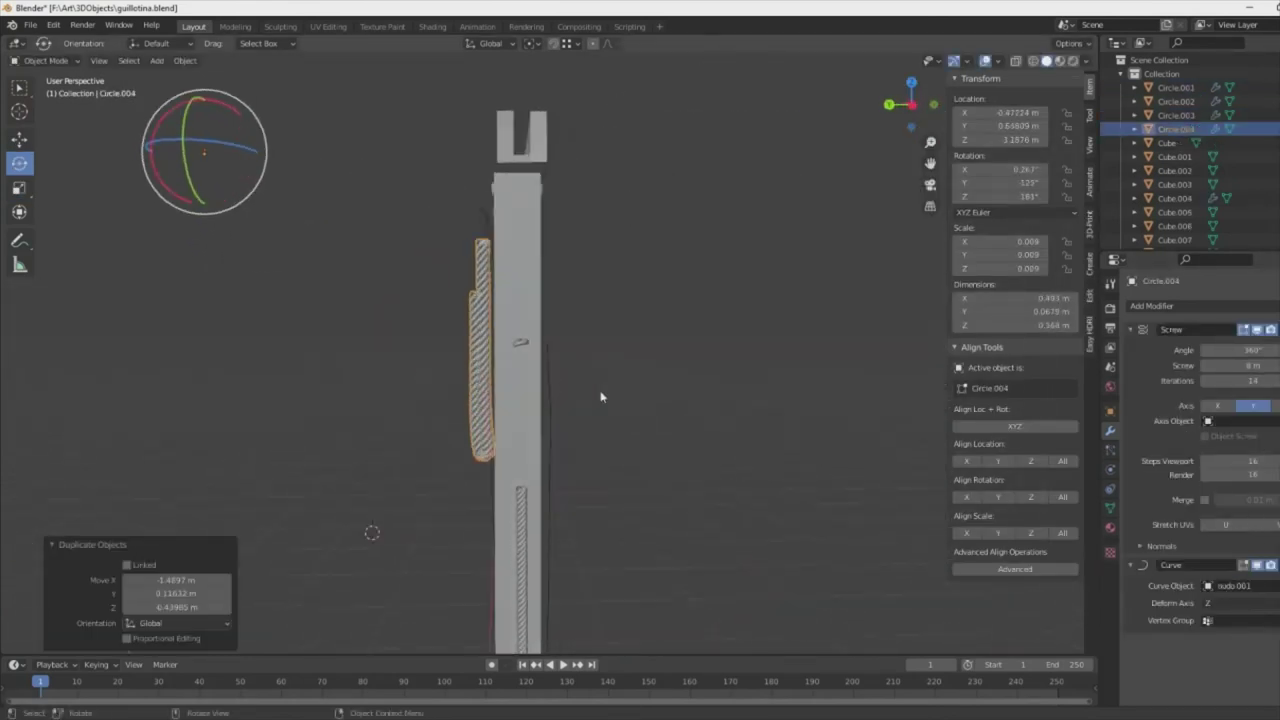
key("KP_1")
key("Tab")
left_click_drag(319, 253, 428, 460)
middle_click_drag(428, 460, 643, 451)
key("Tab")
middle_click_drag(366, 263, 366, 265)
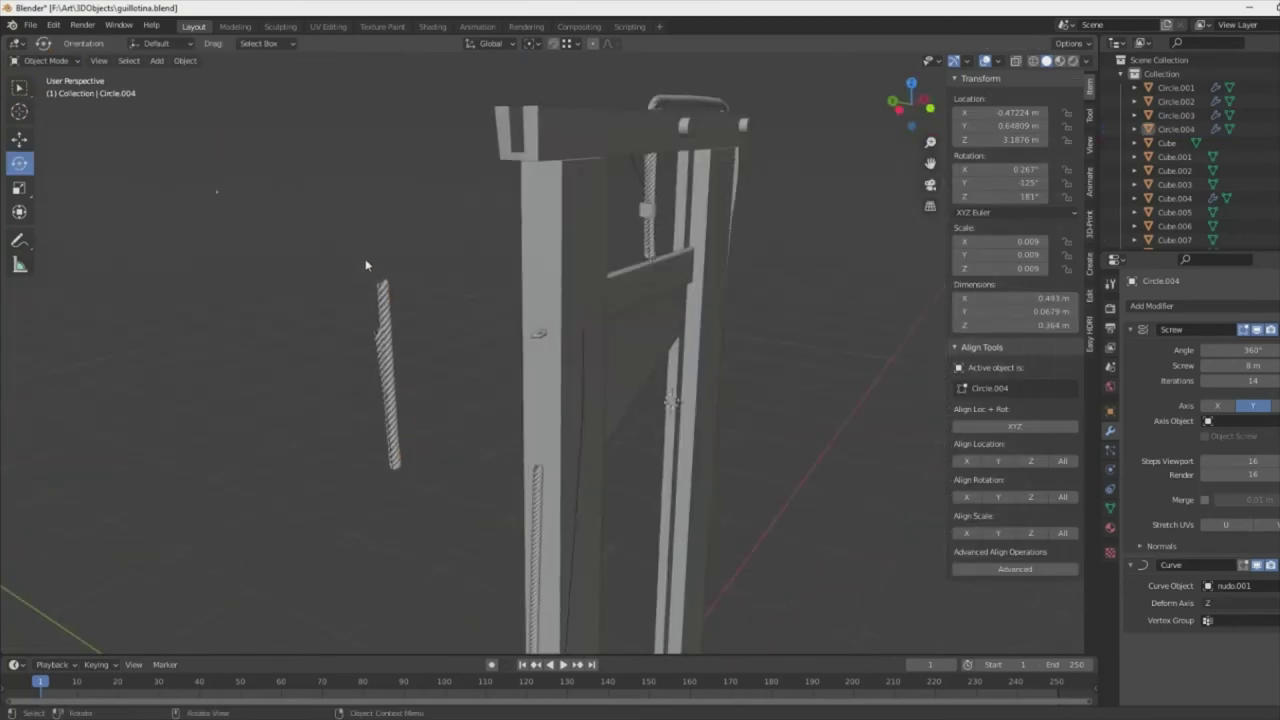
- Rotate the duplicate Circle.004 rope to a new angle near the frame top
key("g")
left_click(520, 300)
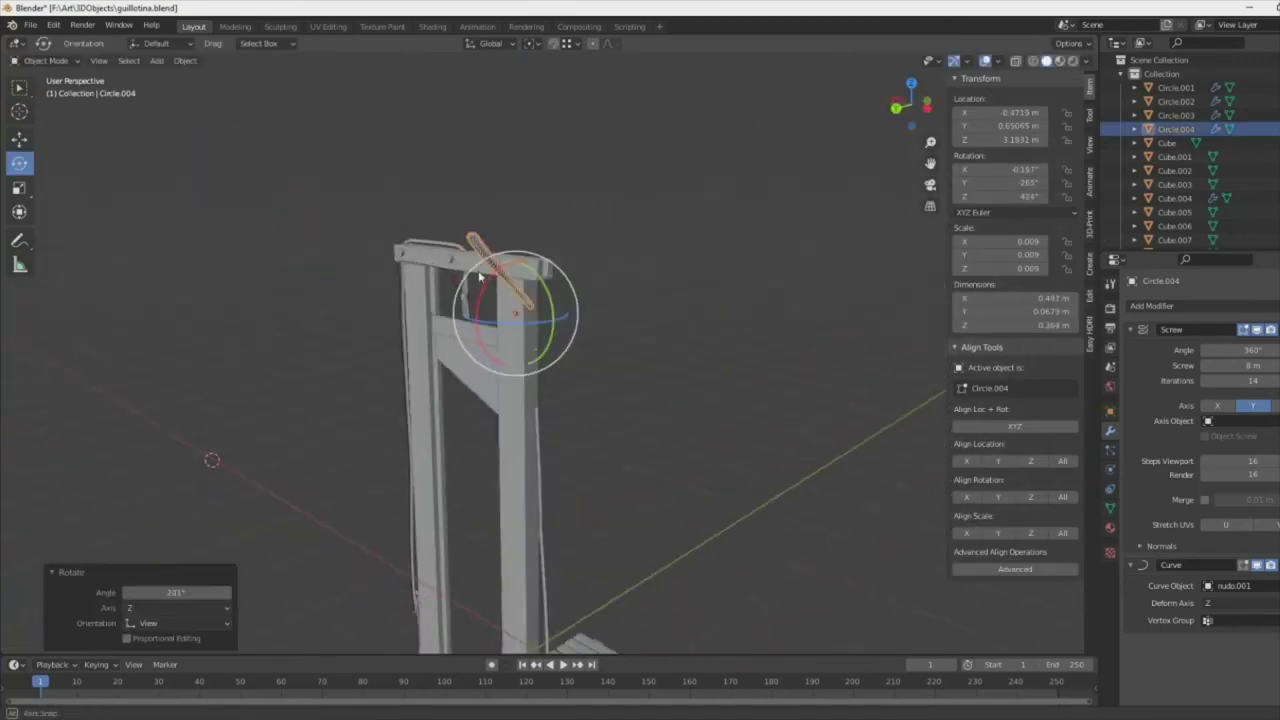
middle_click_drag(520, 300, 645, 343)
left_click(692, 238)
middle_click_drag(692, 238, 357, 277)
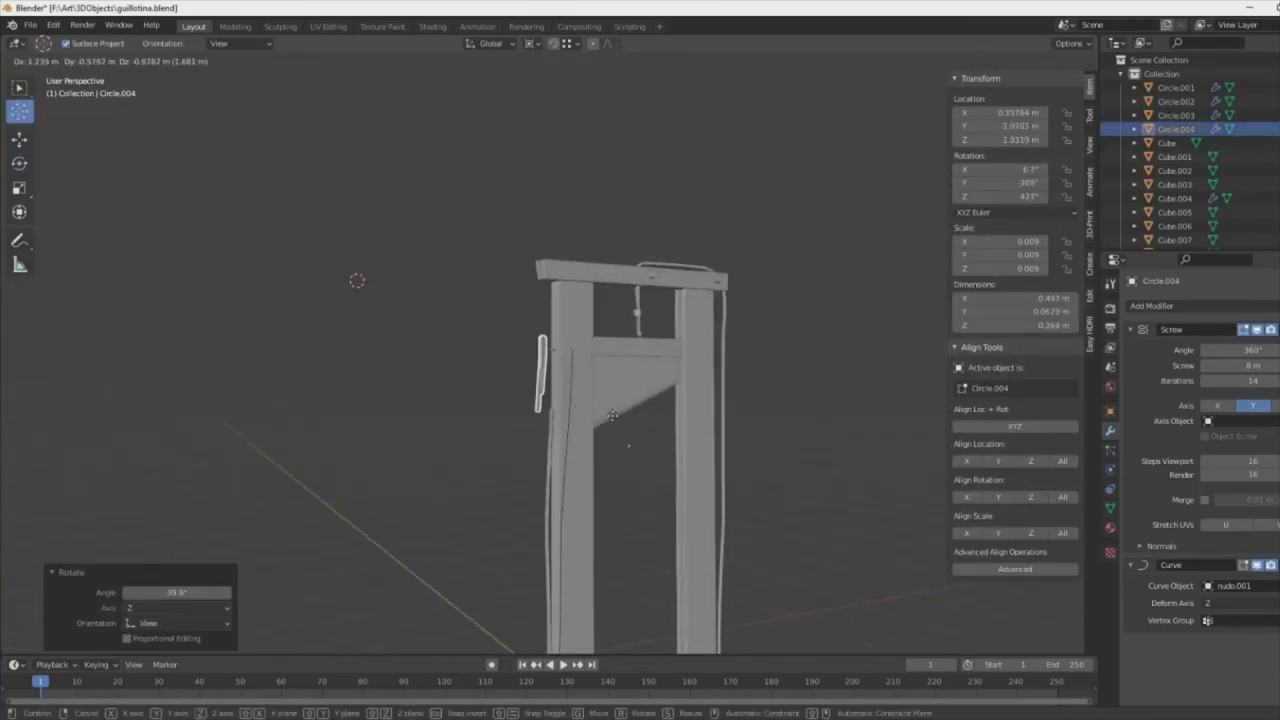
key("g")
left_click(374, 283)
scroll(374, 283, "up", 3)
- Move Circle.004 into place beside the post and rotate it to fit
key("g")
left_click(611, 435)
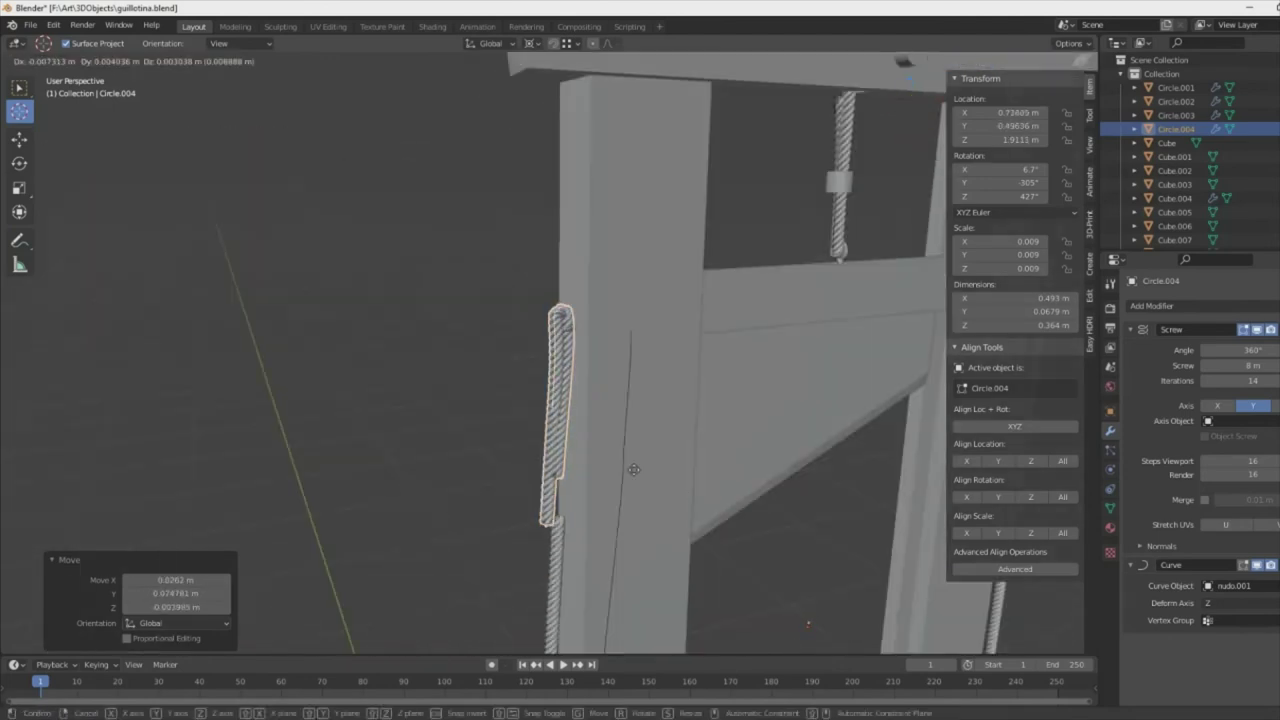
middle_click_drag(611, 435, 568, 392)
key("r")
left_click(568, 392)
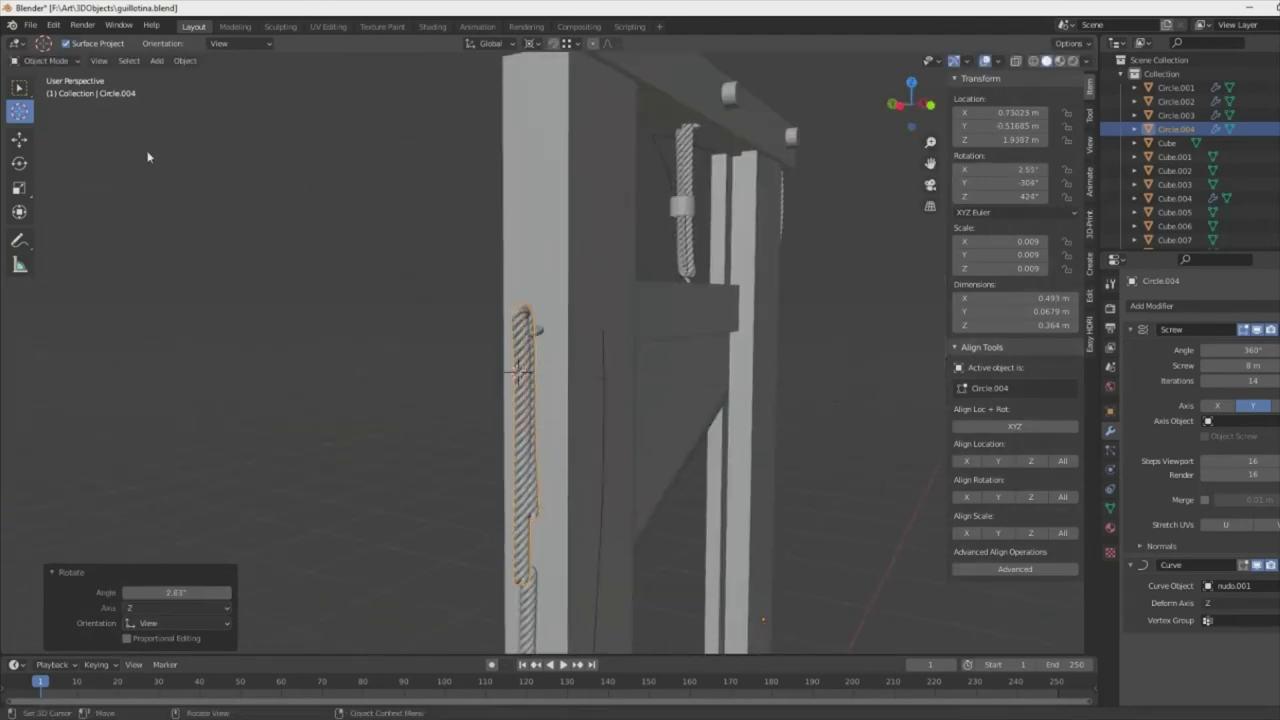
- Select the nudo.001 curve and enter its edit mode
key("Tab")
mouse_move(147, 157)
middle_mouse_down()
mouse_move(526, 488)
mouse_move(560, 424)
middle_mouse_up()
key("Tab")
left_click(570, 404)
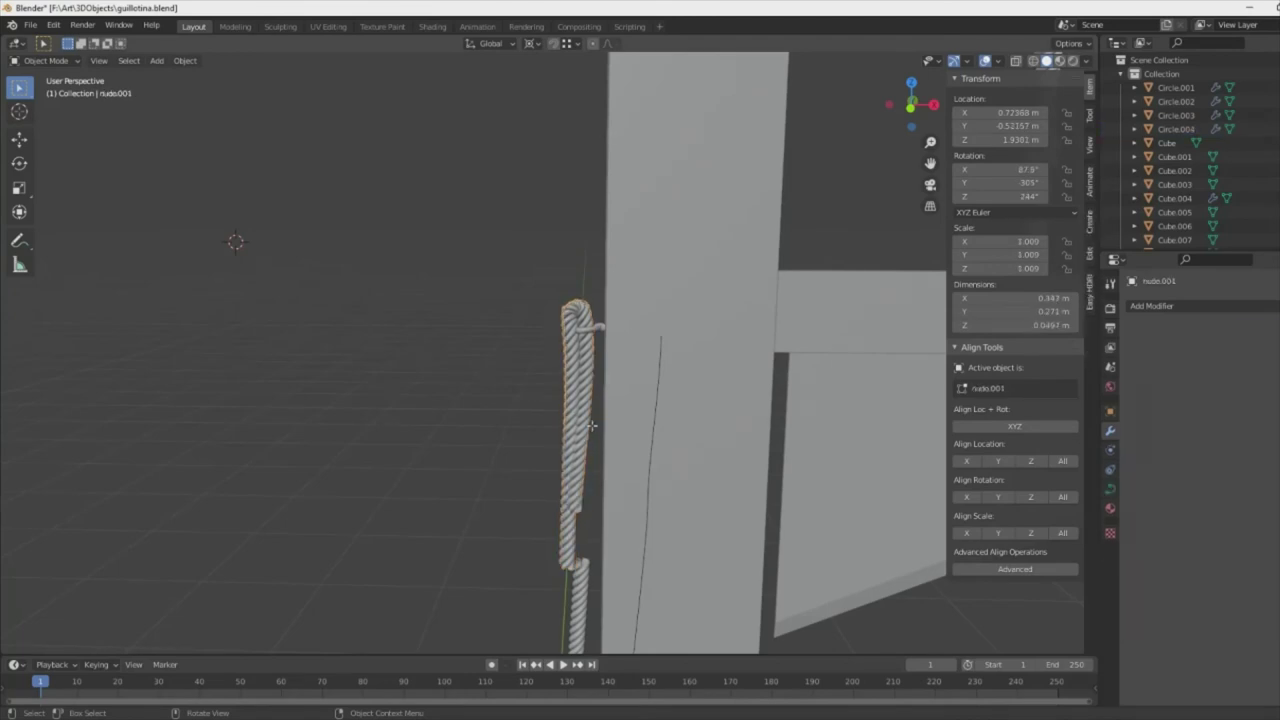
key("Tab")
- Move nudo.001 control points so the loop wraps the post's rope, then leave curve editing
key("g")
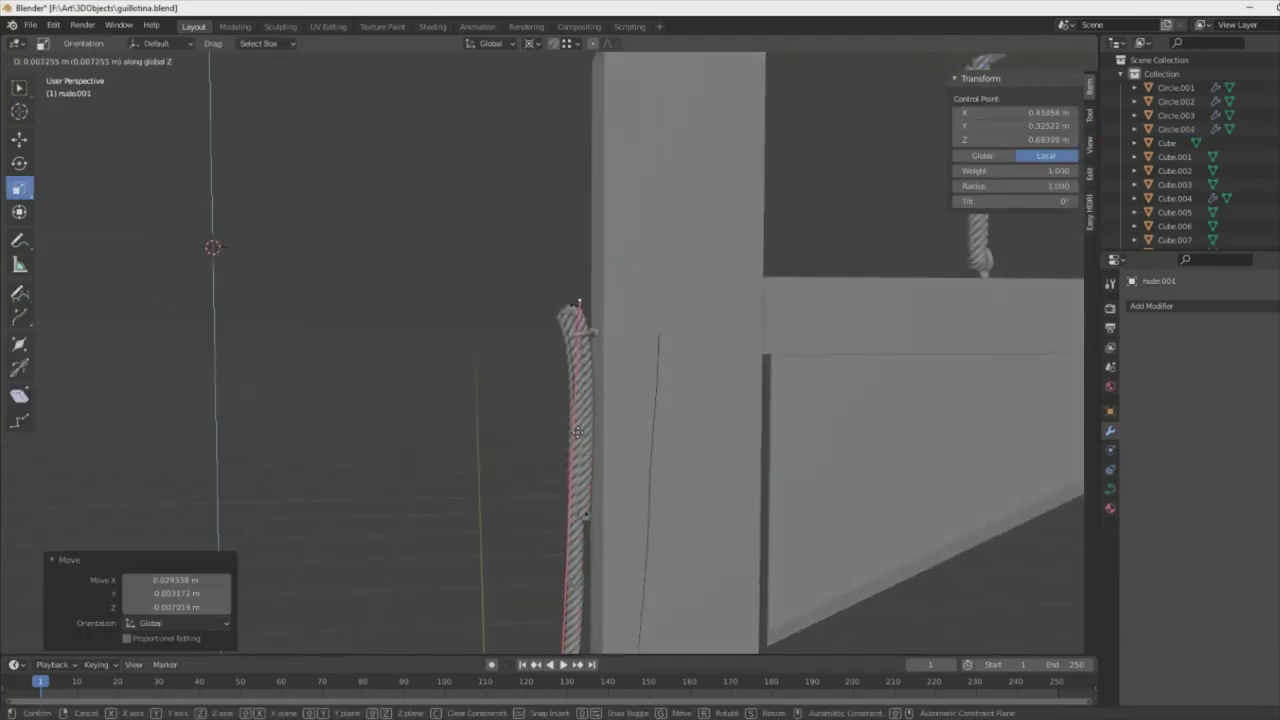
left_click(577, 432)
middle_click_drag(577, 432, 591, 407)
left_click(183, 245)
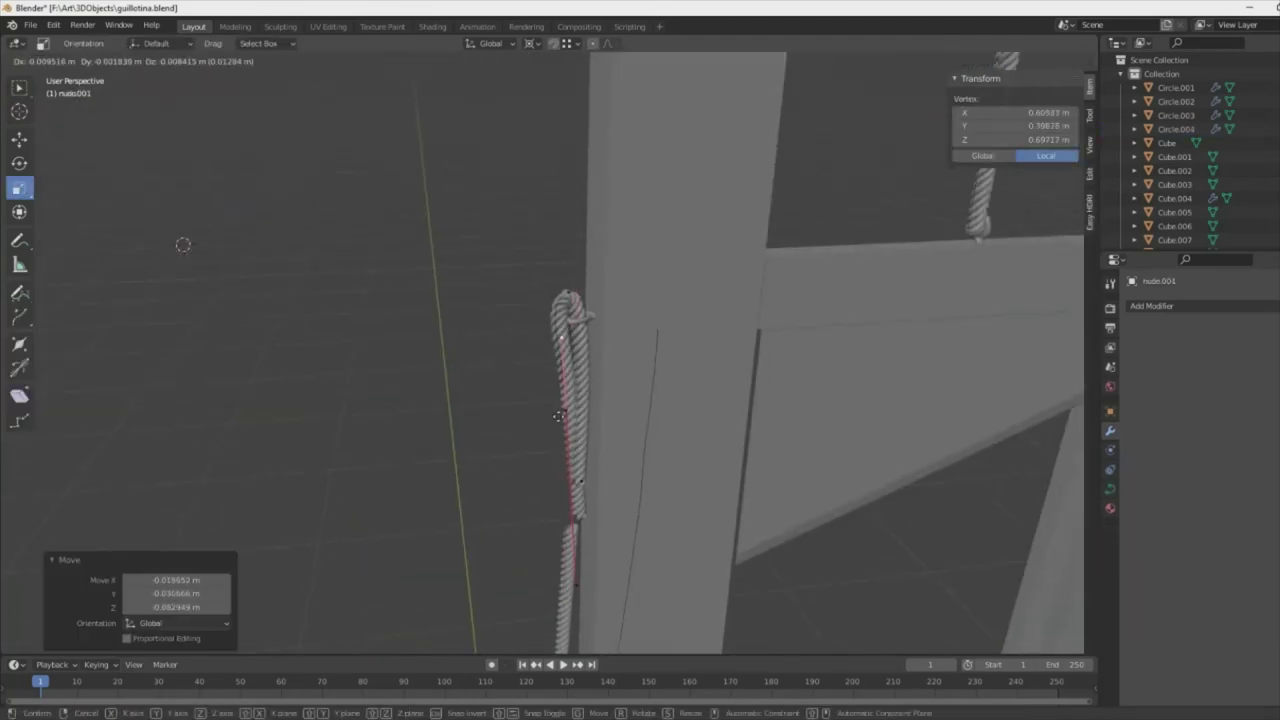
middle_click_drag(183, 245, 606, 577)
key("Tab")
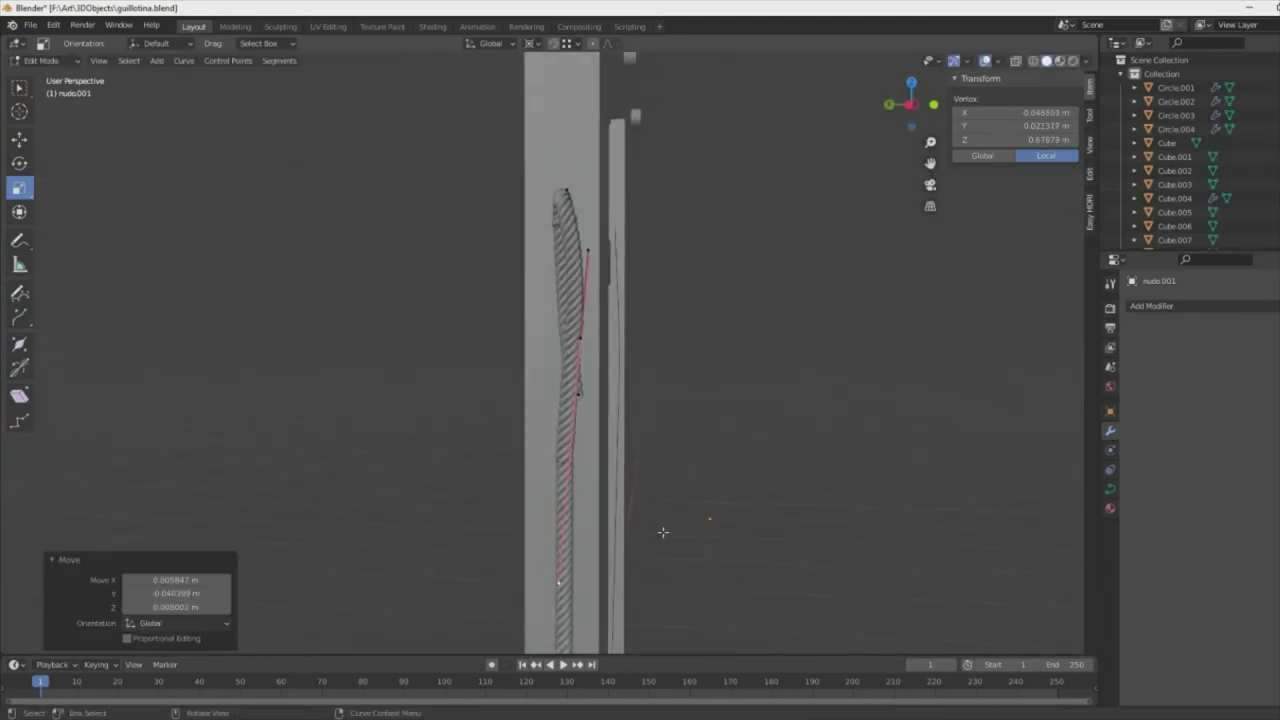
middle_click_drag(663, 529, 600, 360)
left_click(588, 356)
- Cancel the ring's scaling and nudge the Cylinder.007 ring along the rope loop
scroll(472, 424, "up", 3)
key("r")
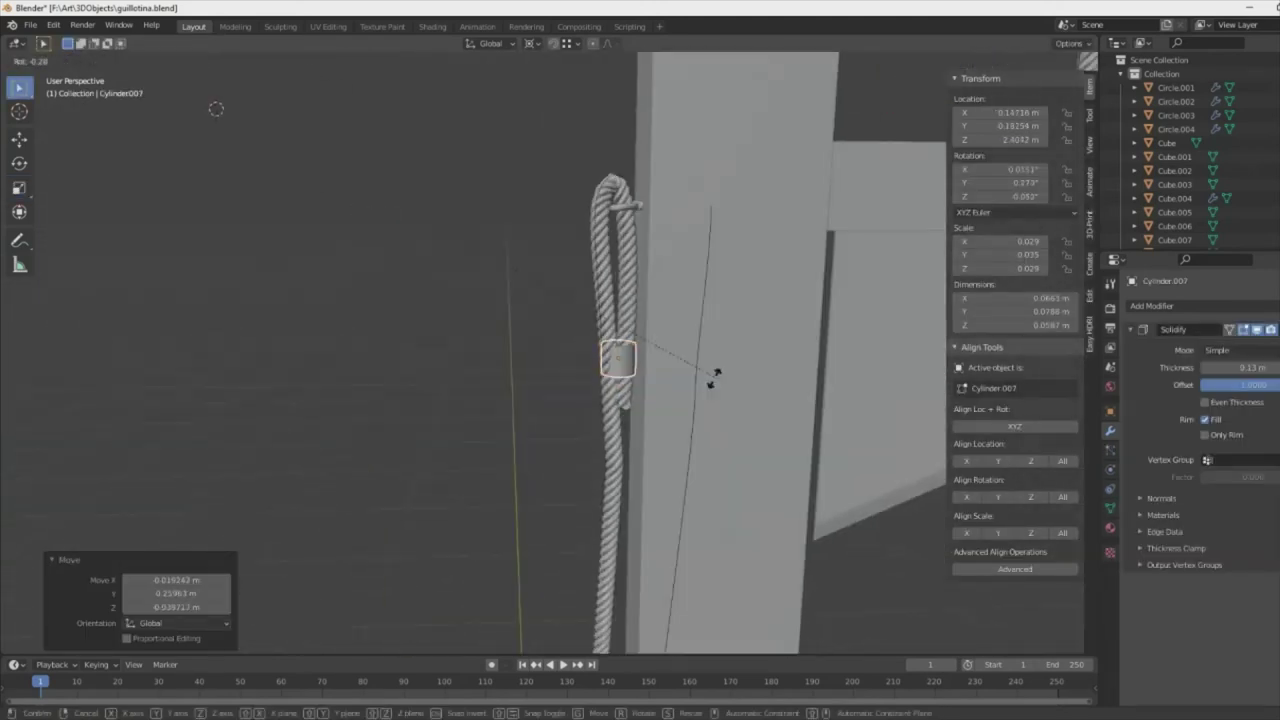
right_click(660, 373)
middle_click_drag(660, 373, 400, 183)
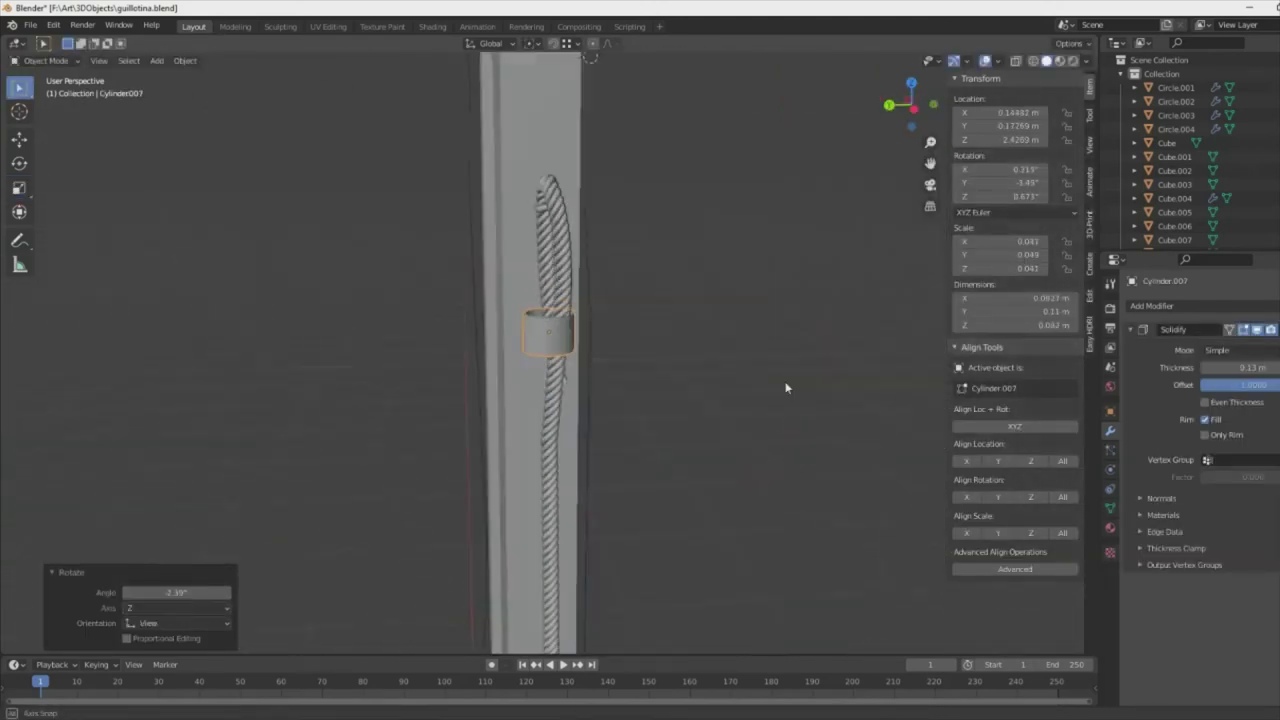
key("g")
left_click(515, 219)
mouse_move(537, 277)
middle_mouse_down()
mouse_move(520, 225)
mouse_move(600, 300)
middle_mouse_up()
- Rotate the ring 30.3° around Z to seat it on the rope loop
left_click(522, 196)
left_click(819, 314)
mouse_move(819, 314)
middle_mouse_down()
mouse_move(550, 395)
mouse_move(612, 222)
mouse_move(429, 220)
mouse_move(575, 330)
middle_mouse_up()
key("r")
key("z")
left_click(550, 395)
- Select the stray knot, the thin rope line and the rope pieces on the frame
left_click(574, 263)
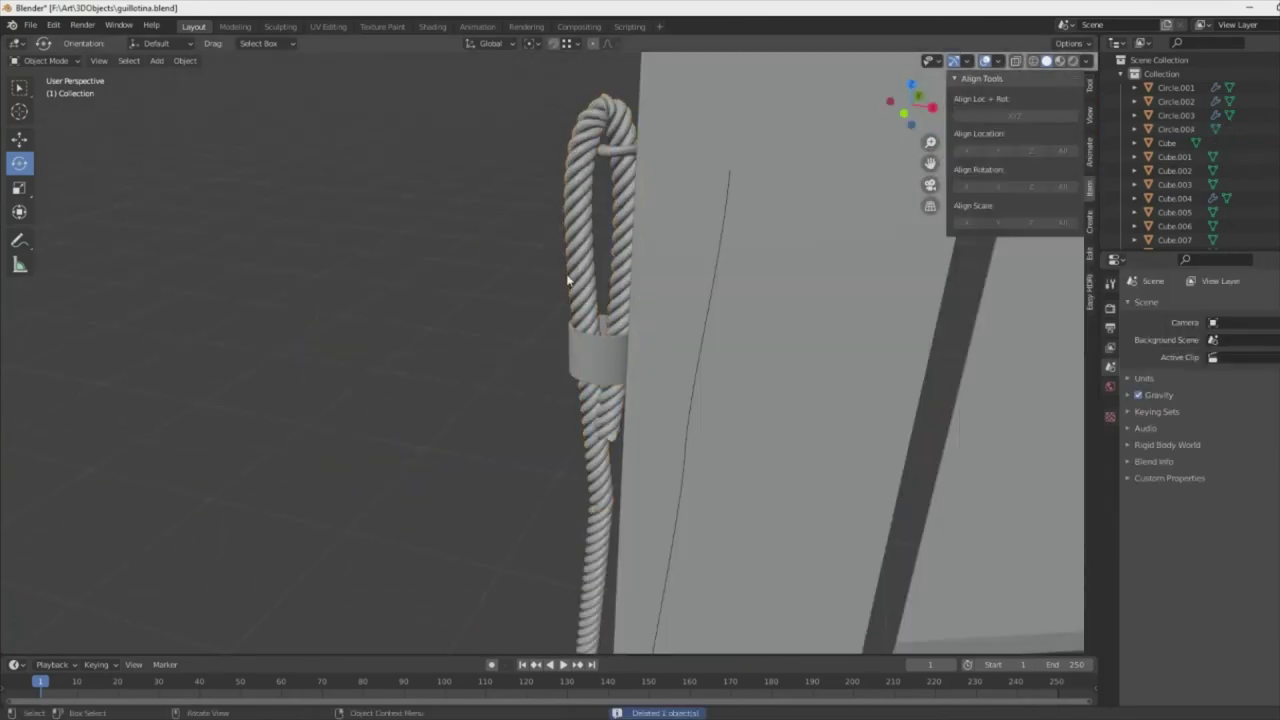
left_click(685, 479)
scroll(689, 486, "down", 5)
middle_click_drag(689, 486, 646, 574)
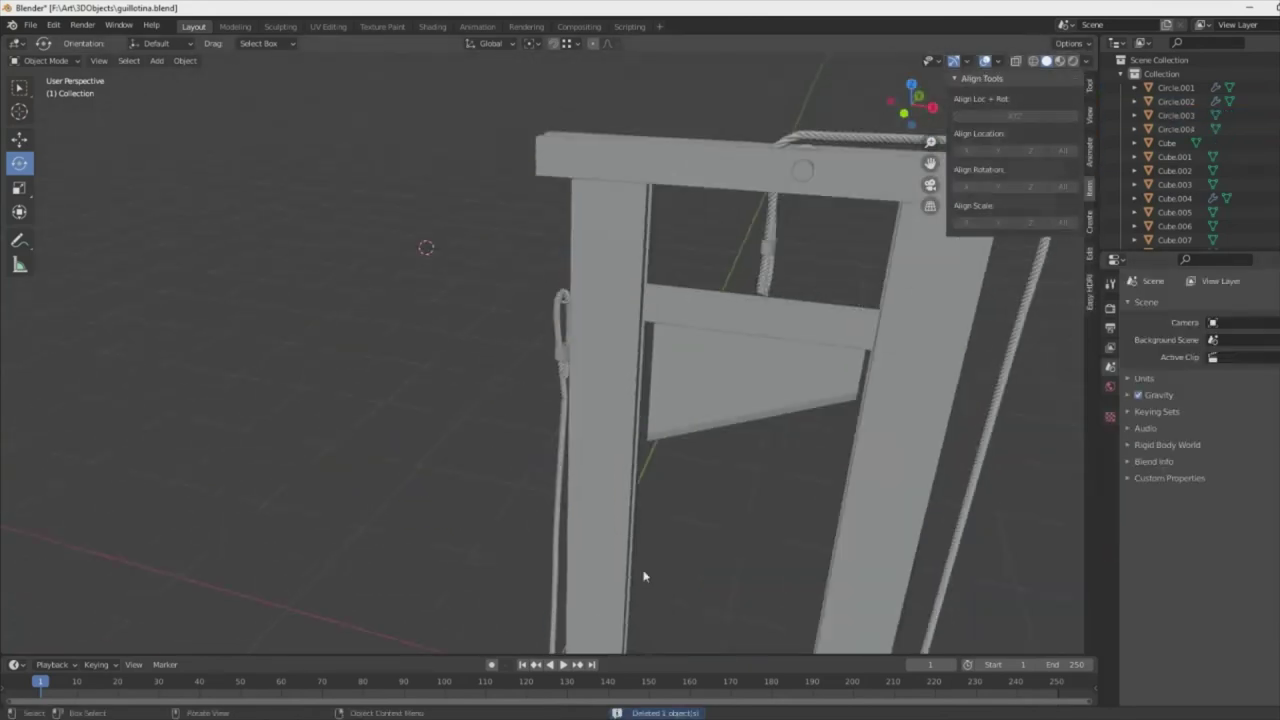
left_click(751, 310)
left_click(752, 305)
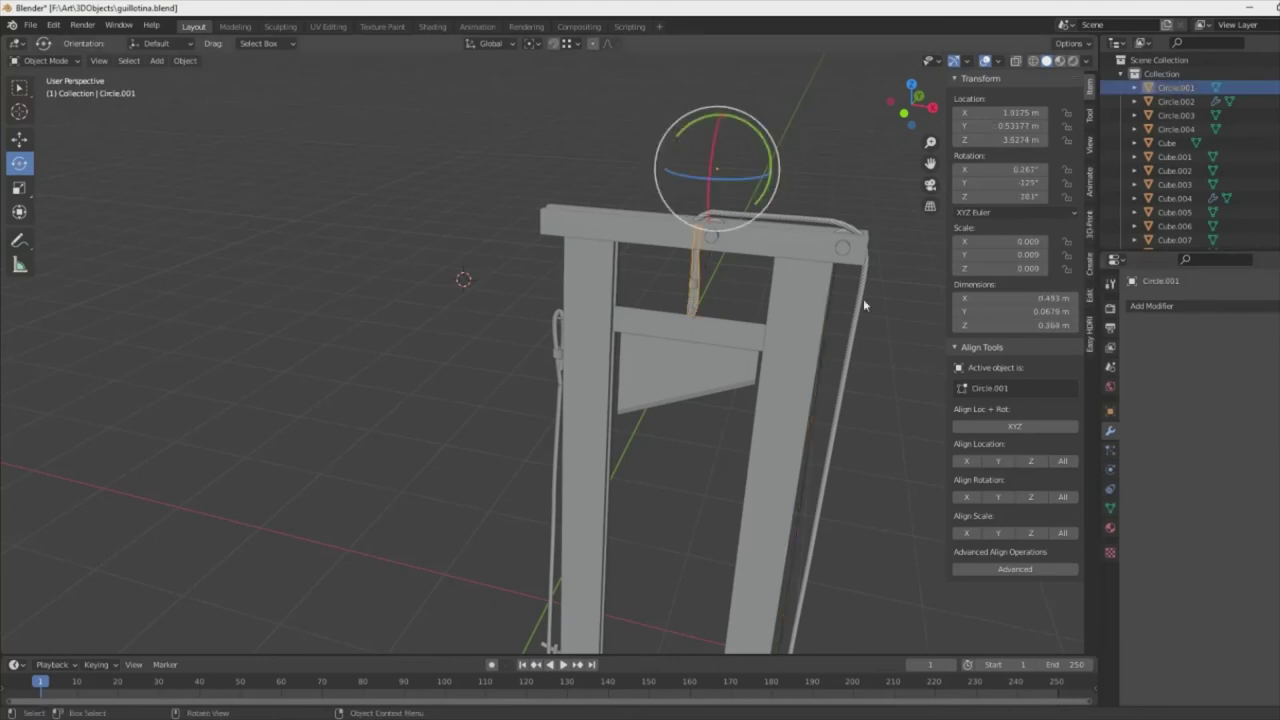
- Switch the viewport to Material Preview and remove the spare rope piece
left_click(811, 310)
scroll(738, 527, "down", 5)
mouse_move(738, 527)
middle_mouse_down()
mouse_move(846, 529)
mouse_move(765, 516)
middle_mouse_up()
left_click(1062, 62)
scroll(523, 417, "up", 3)
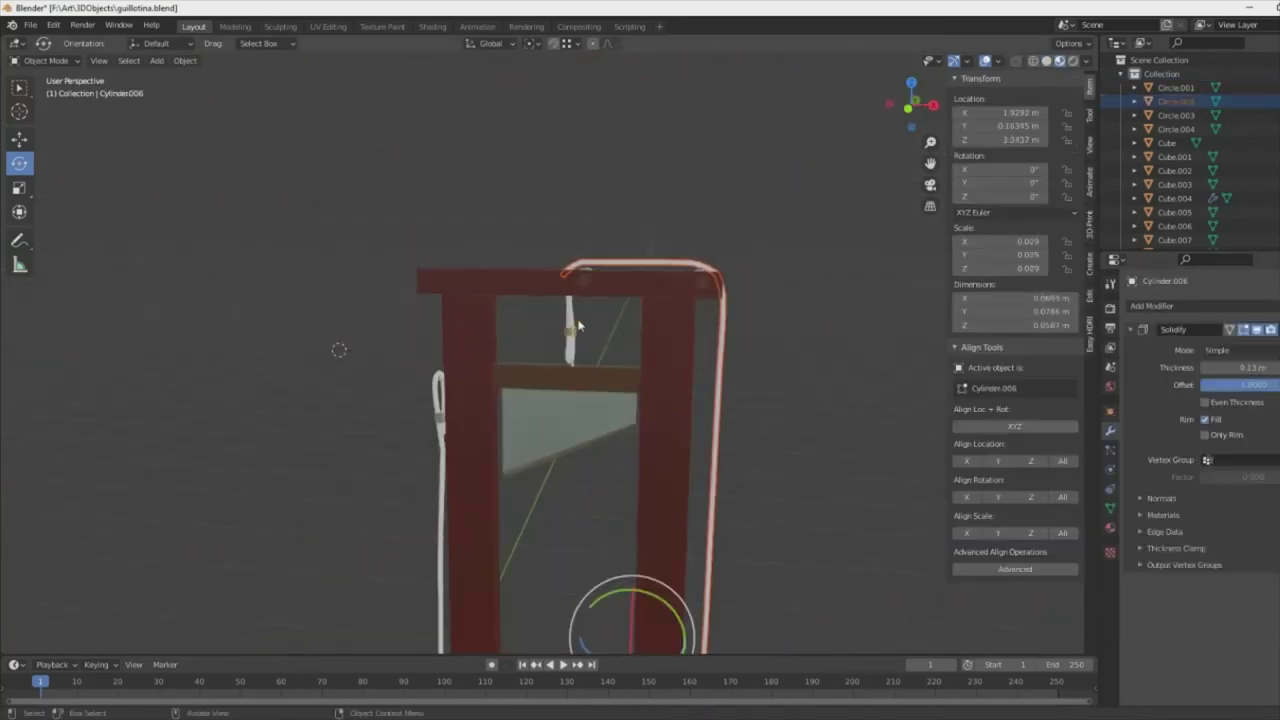
scroll(523, 417, "up", 3)
scroll(523, 417, "up", 2)
middle_click_drag(523, 411, 472, 403, "shift")
key("ctrl+z")
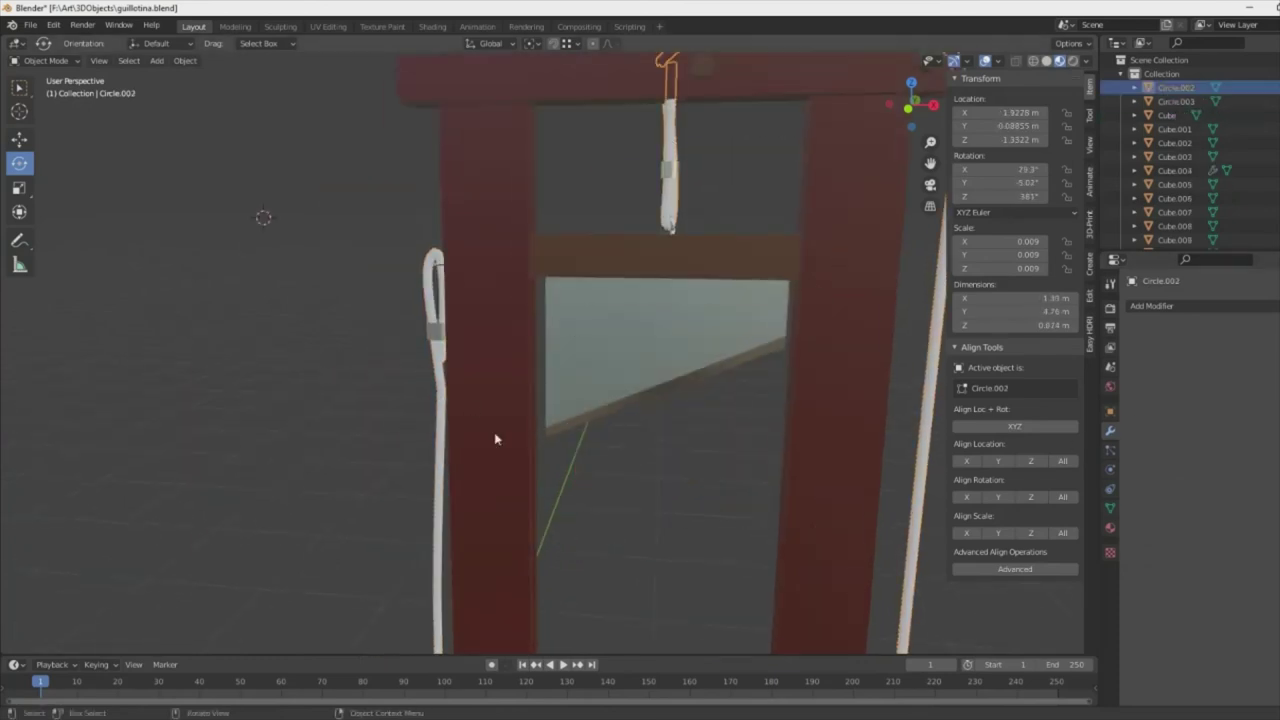
- Set the soga rope material's Base Color to pale yellow and check the object properties
left_click(1110, 527)
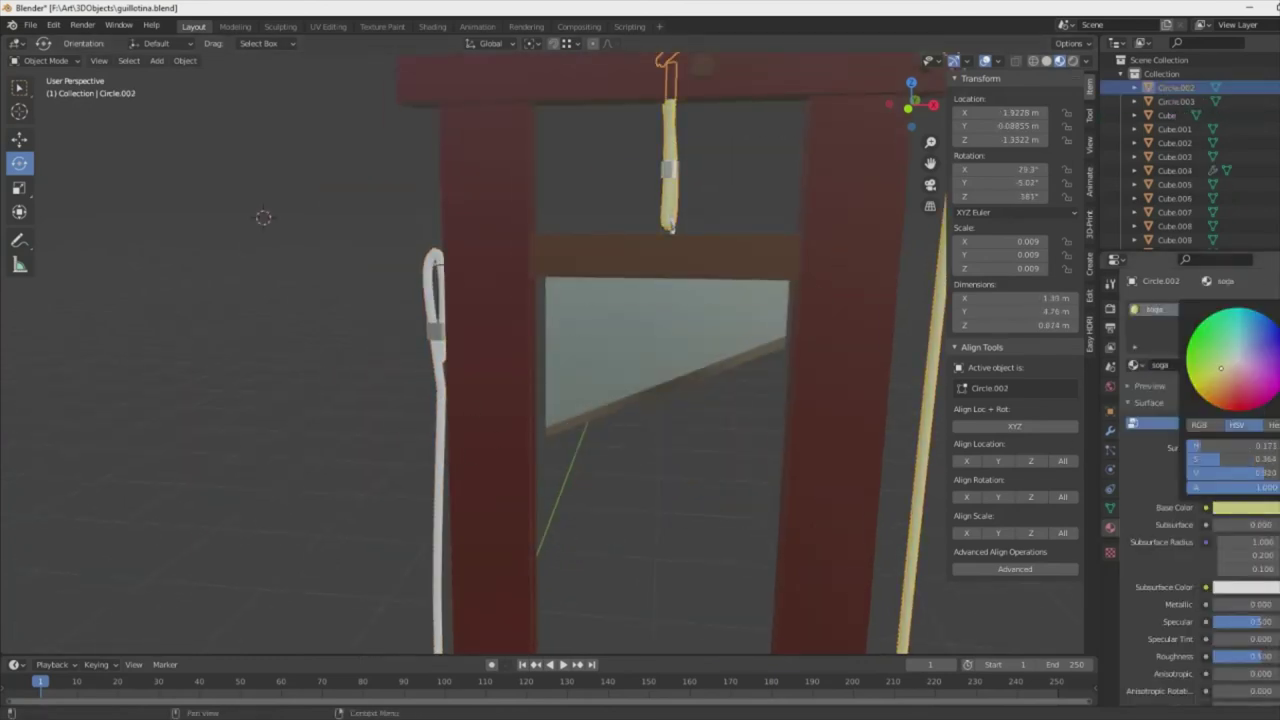
left_click(436, 450)
scroll(614, 523, "down", 4)
middle_click_drag(614, 523, 711, 490)
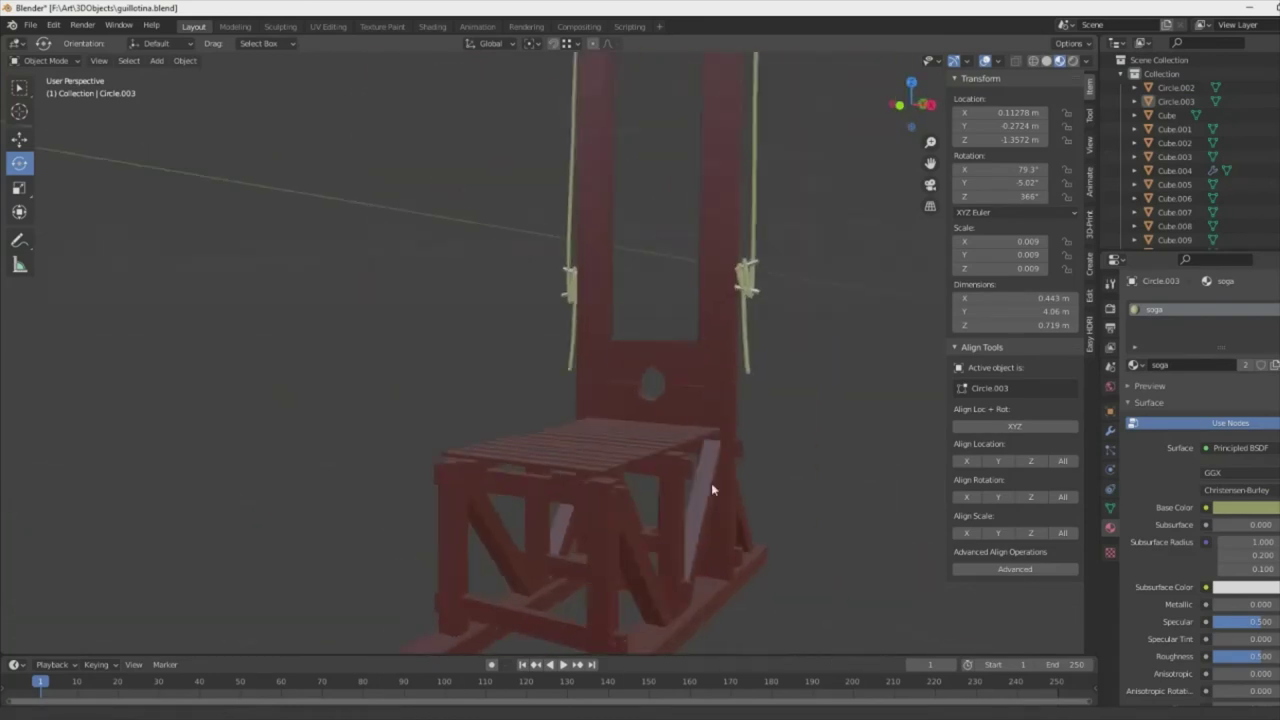
scroll(711, 490, "down", 4)
middle_click_drag(783, 520, 250, 227)
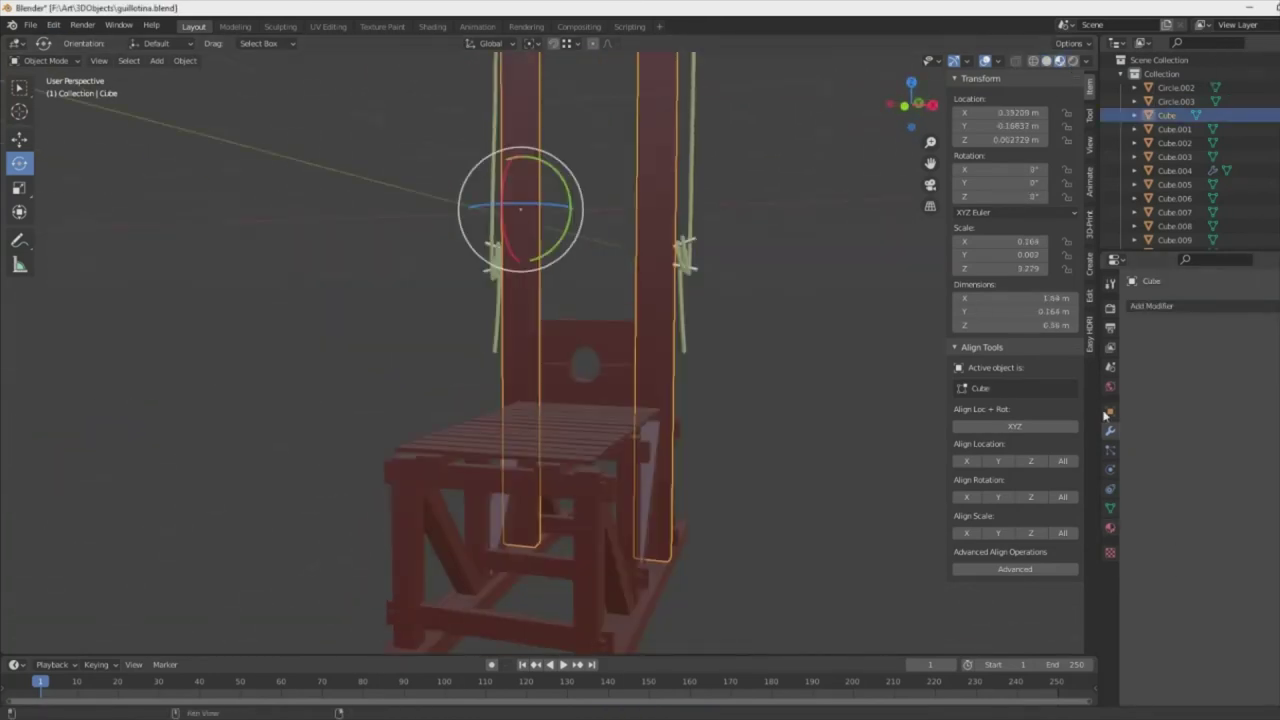
left_click(1109, 411)
- Select the platform boards, posts and other guillotine parts to apply their scale
left_click_drag(383, 327, 629, 393)
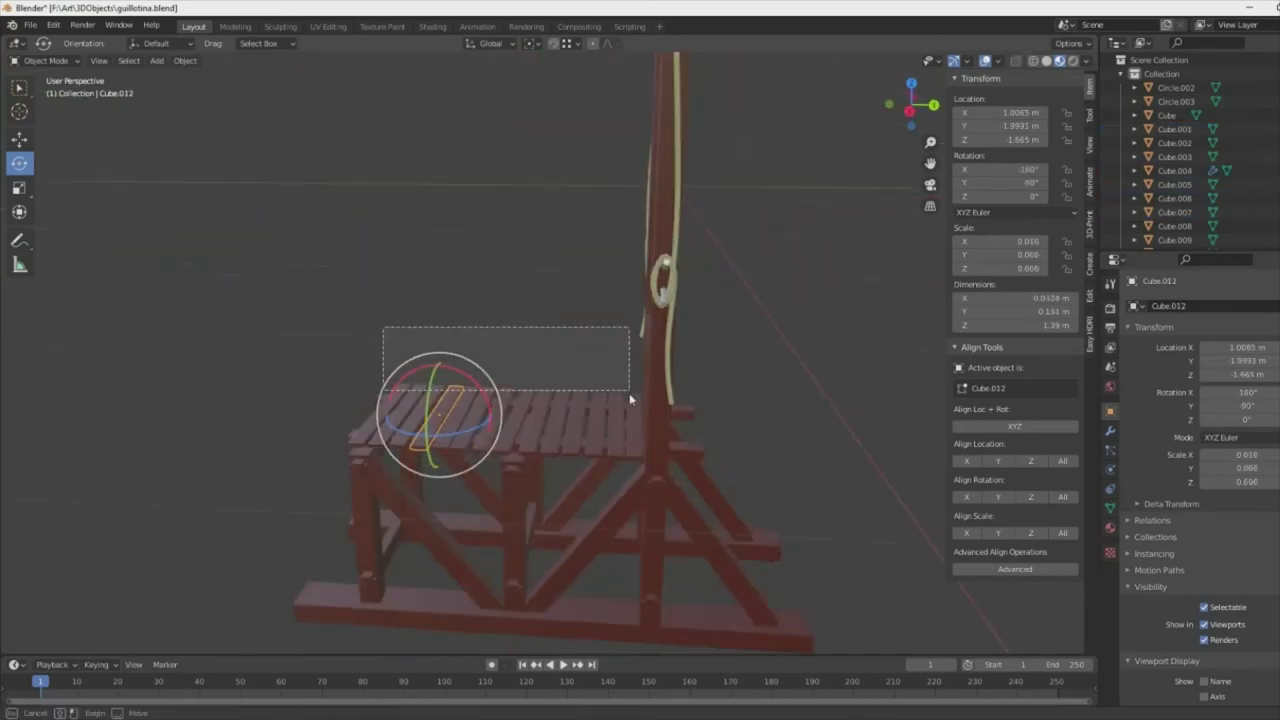
left_click(520, 520)
middle_click_drag(540, 500, 615, 446)
left_click(619, 444)
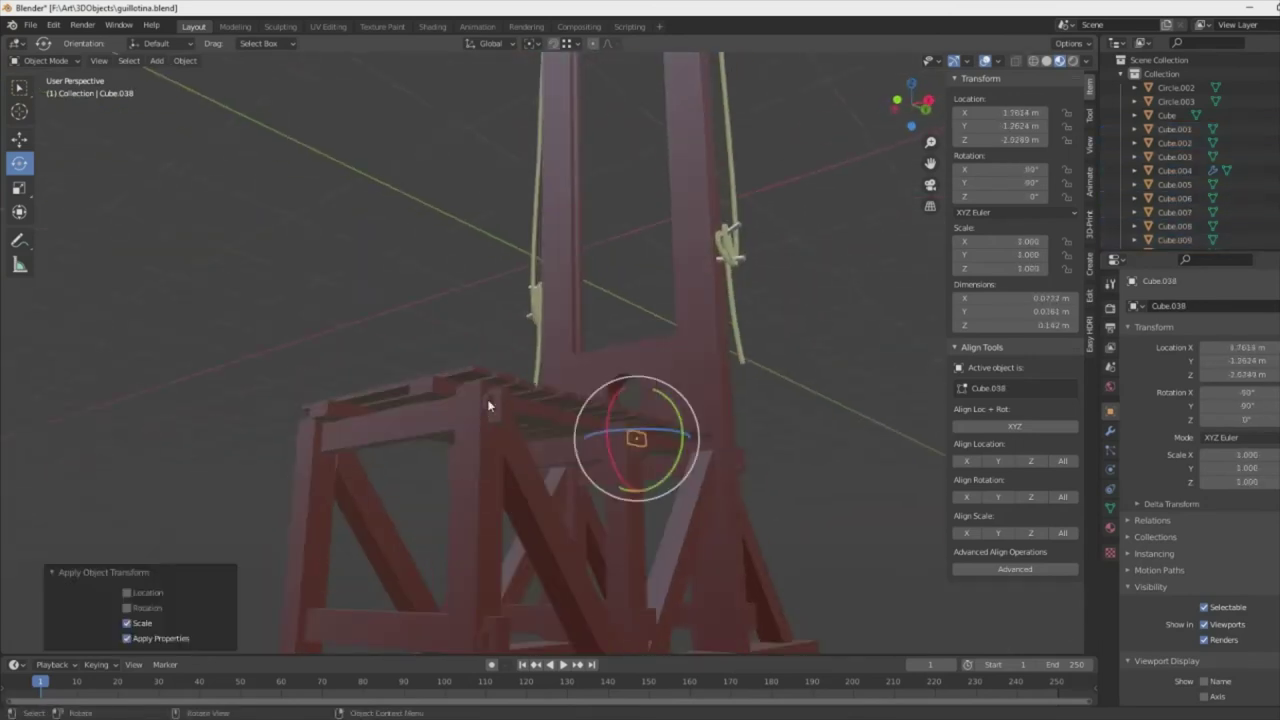
scroll(490, 405, "down", 5)
left_click_drag(846, 634, 393, 361)
middle_click_drag(393, 361, 531, 384)
middle_click_drag(553, 104, 674, 166)
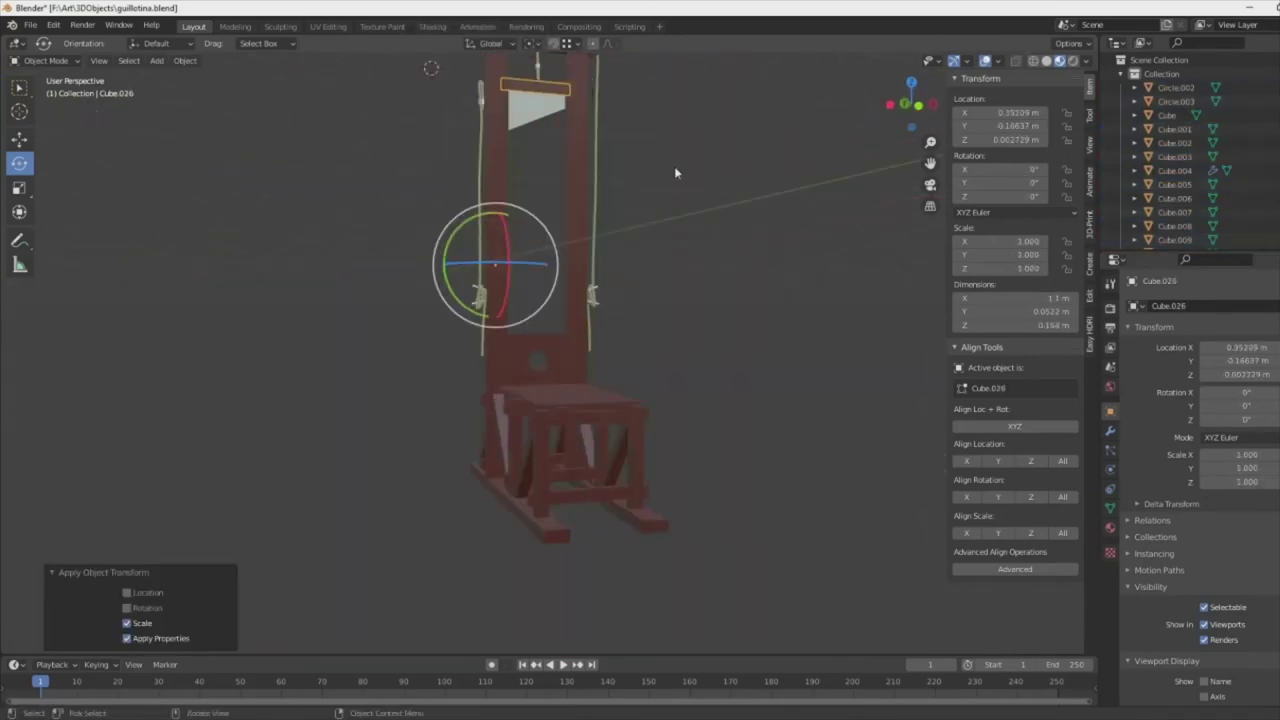
left_click(500, 271)
key("KP_Decimal")
- Load a wood JPG as the post's Base Color image texture, then check the rope's base colour
left_click(1109, 527)
left_click(1205, 508)
left_click(934, 600)
left_click(1243, 525)
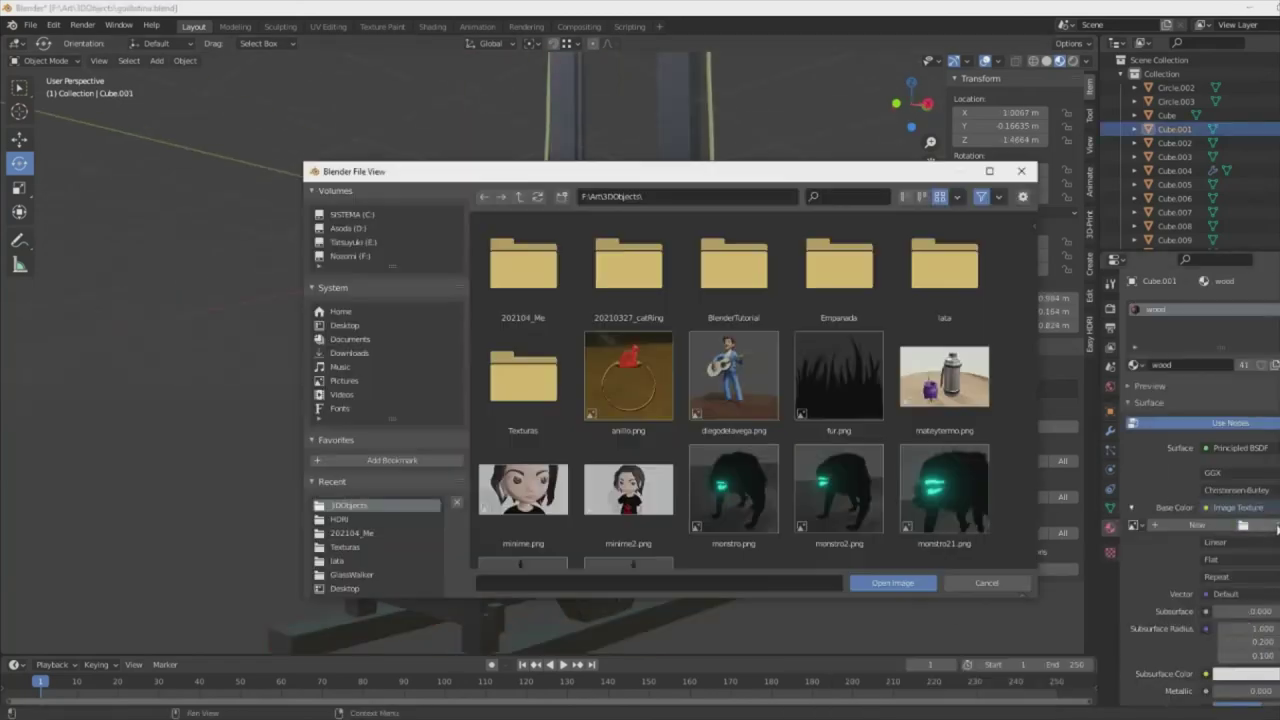
key("ctrl+v")
key("Return")
double_click(524, 496)
mouse_move(764, 583)
middle_mouse_down()
mouse_move(668, 492)
mouse_move(818, 488)
mouse_move(625, 445)
middle_mouse_up()
left_click(686, 128)
key("KP_Decimal")
left_click(1245, 507)
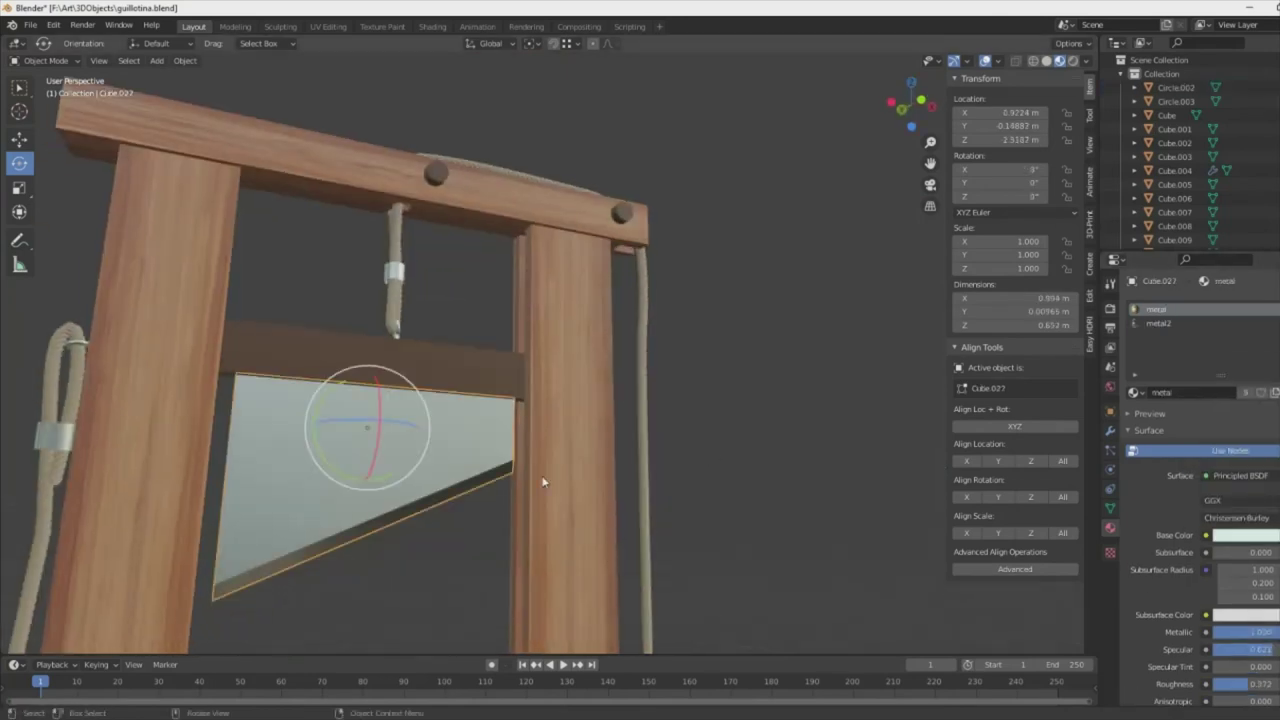
- Light the world with the solitude_night_1k.hdr environment texture from the HDRI folder
left_click(1110, 386)
left_click(1240, 397)
left_click(960, 460)
left_click(1243, 414)
double_click(734, 265)
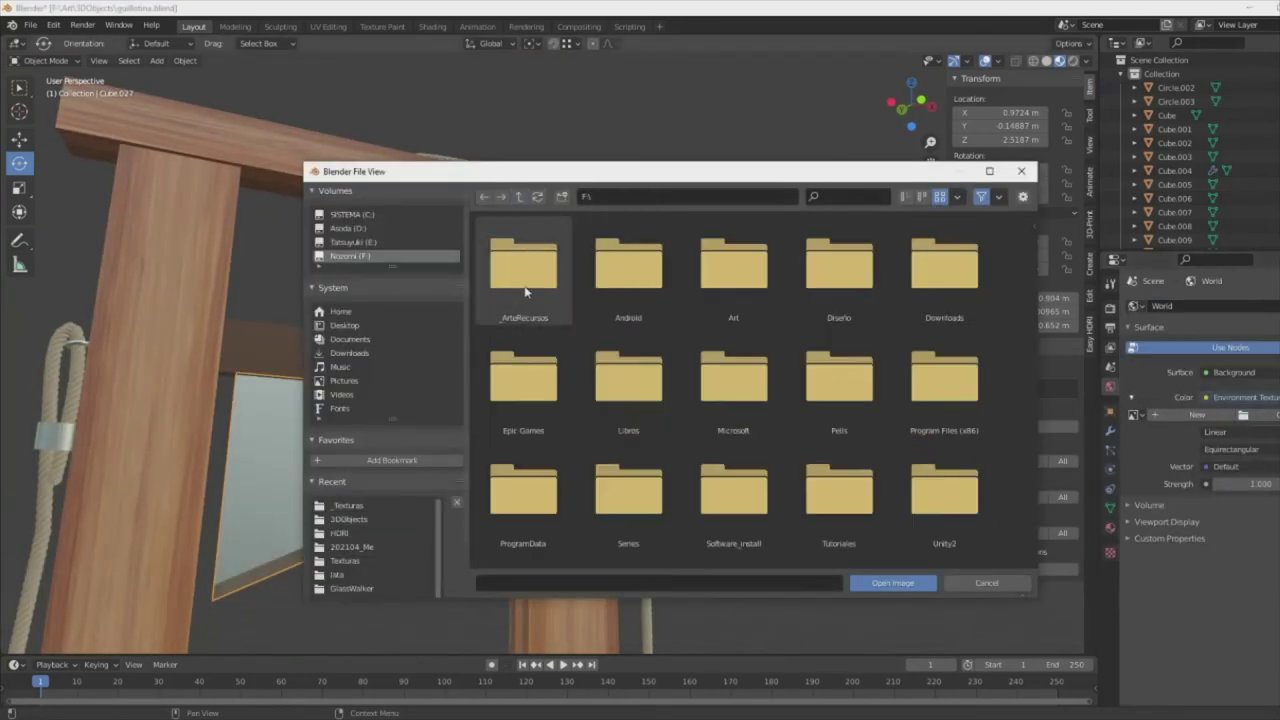
double_click(523, 262)
double_click(631, 263)
scroll(800, 390, "up", 3)
- Check the blade's material, then select the crossbar board and view the frame from the front
left_click(500, 300)
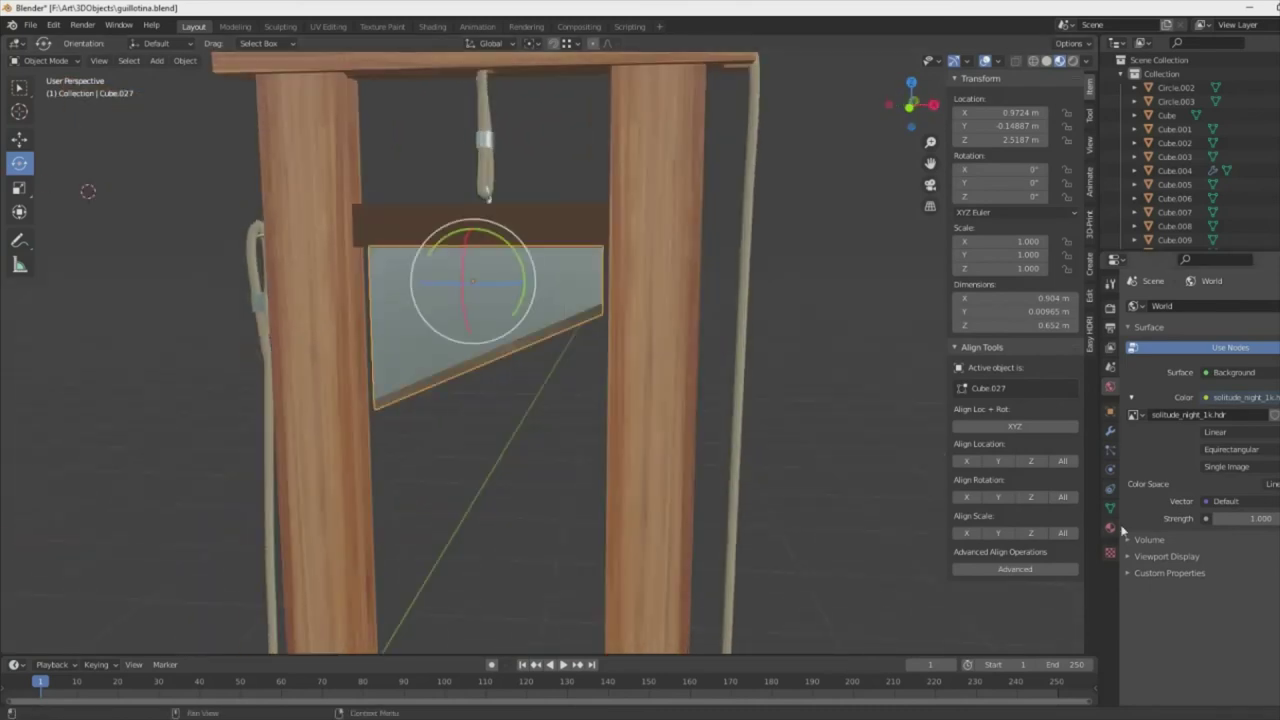
left_click(1110, 527)
scroll(700, 450, "down", 4)
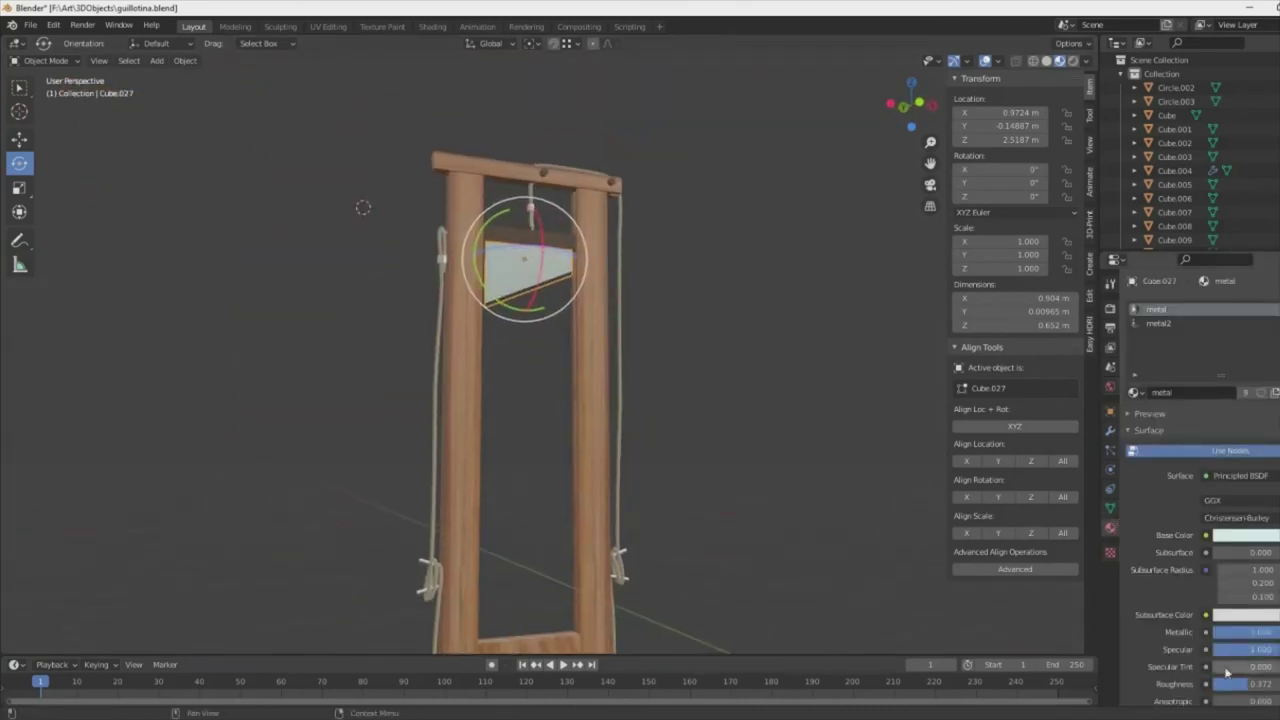
left_click(700, 430)
scroll(728, 415, "down", 3)
middle_click_drag(726, 403, 926, 370)
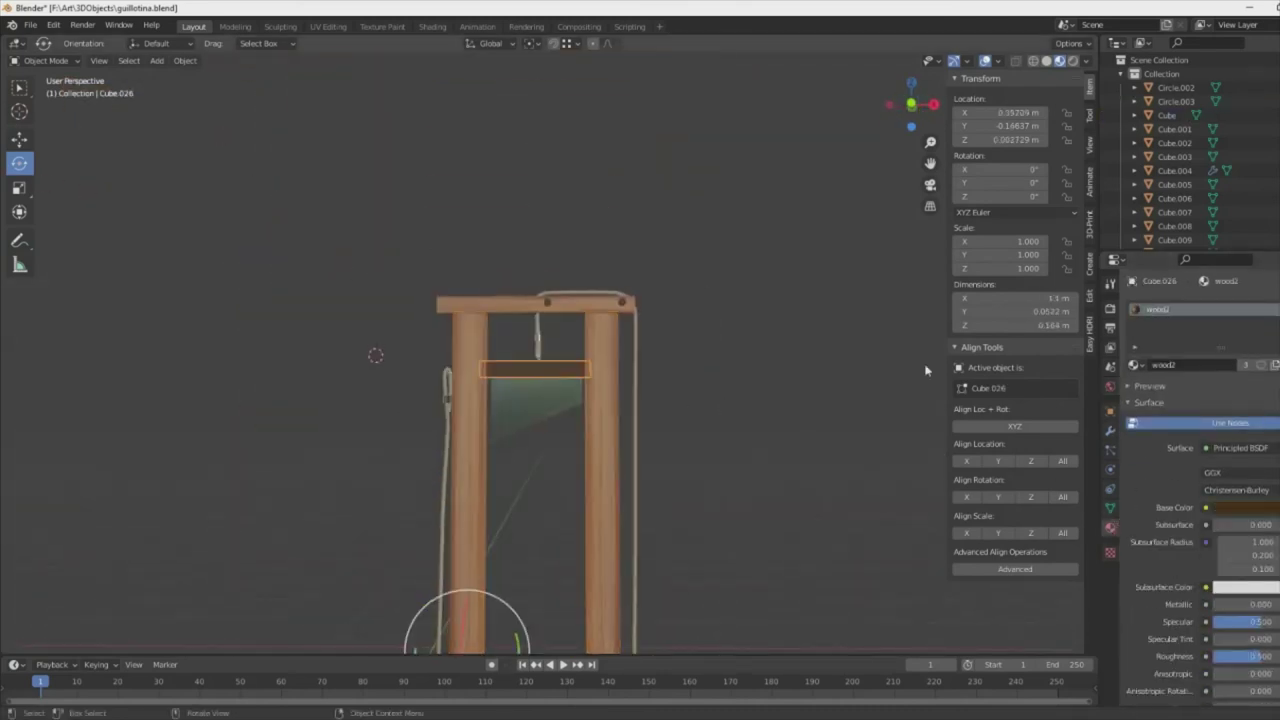
- Give the crossbar Cube.026 a seamless wood image texture from the _Texturas folder
left_click(1205, 507)
left_click(940, 560)
left_click(1243, 524)
left_click(519, 196)
double_click(629, 371)
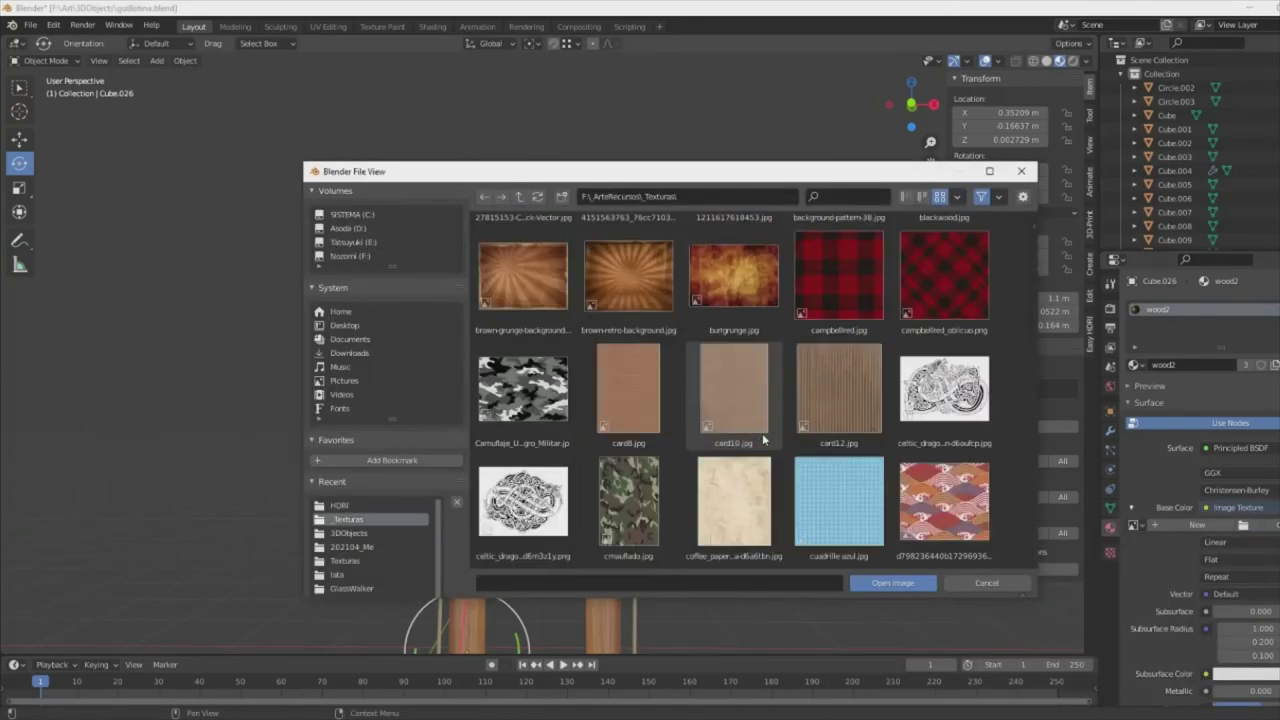
scroll(762, 438, "down", 5)
scroll(762, 438, "down", 5)
double_click(945, 273)
scroll(728, 460, "up", 3)
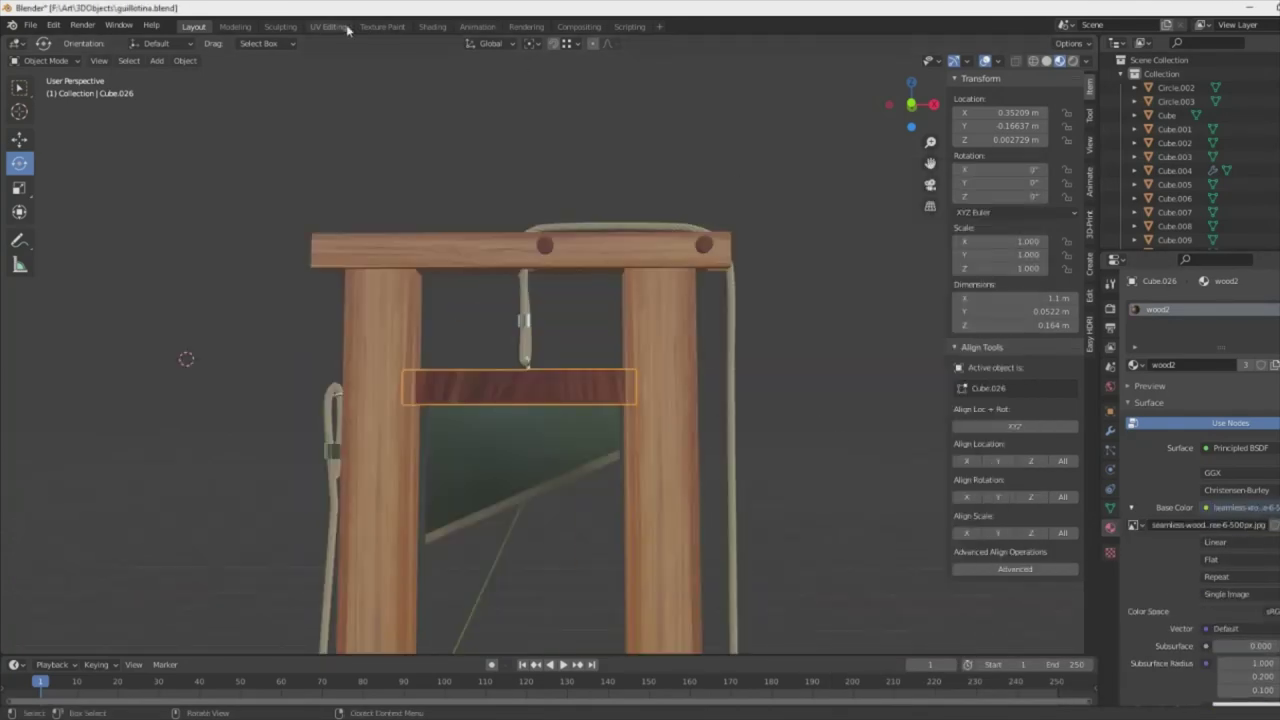
left_click(340, 27)
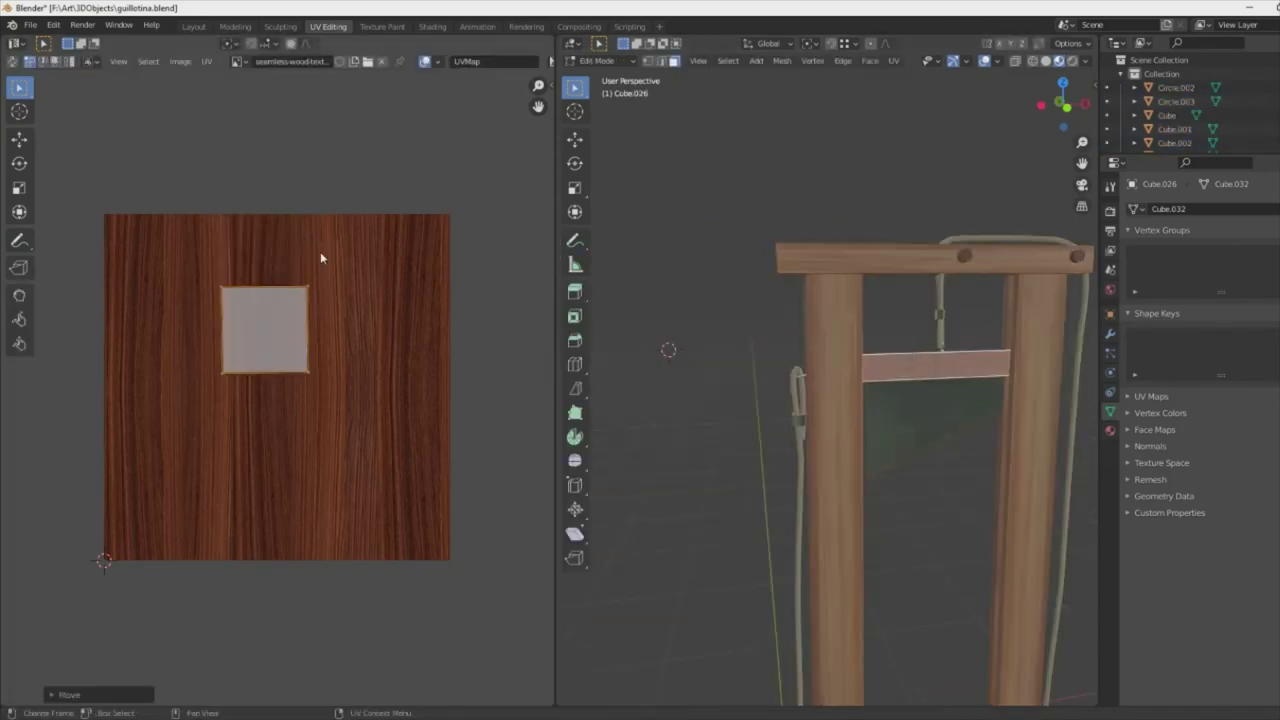
- Rotate the lunette board's UV islands about 30° over the wood image
mouse_move(642, 262)
middle_mouse_down()
mouse_move(816, 474)
mouse_move(976, 445)
middle_mouse_up()
key("l")
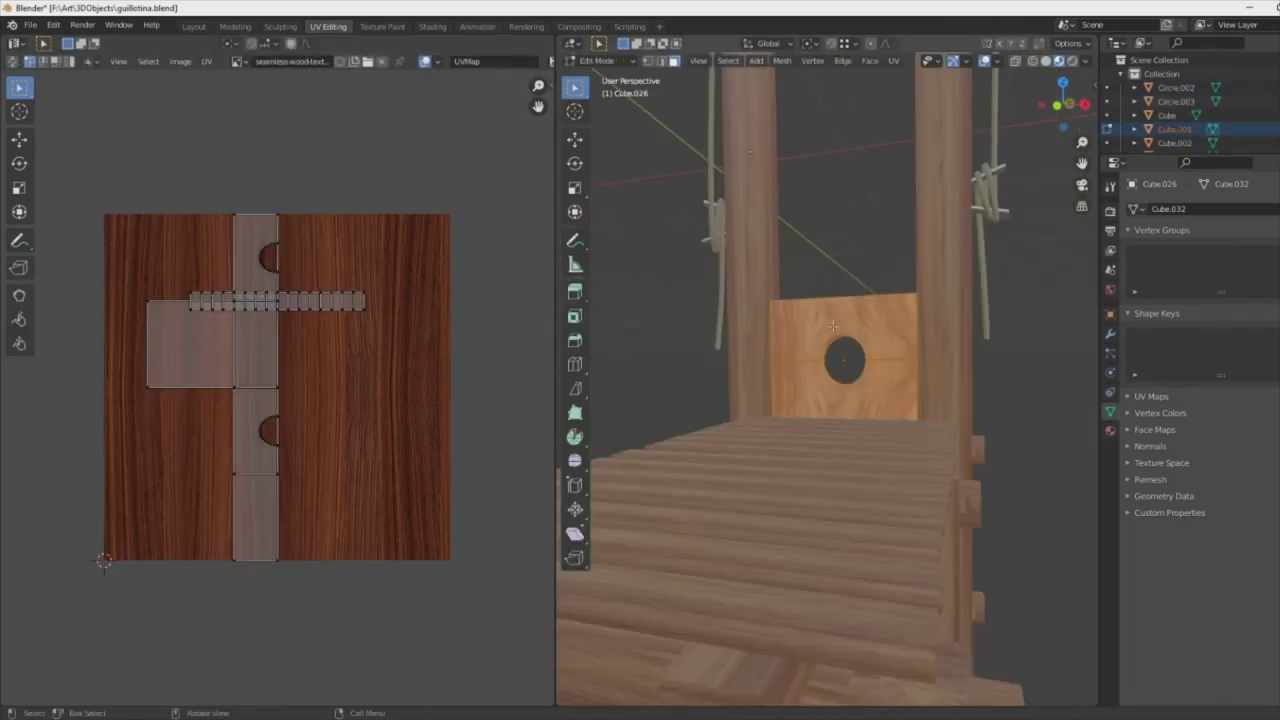
key("r")
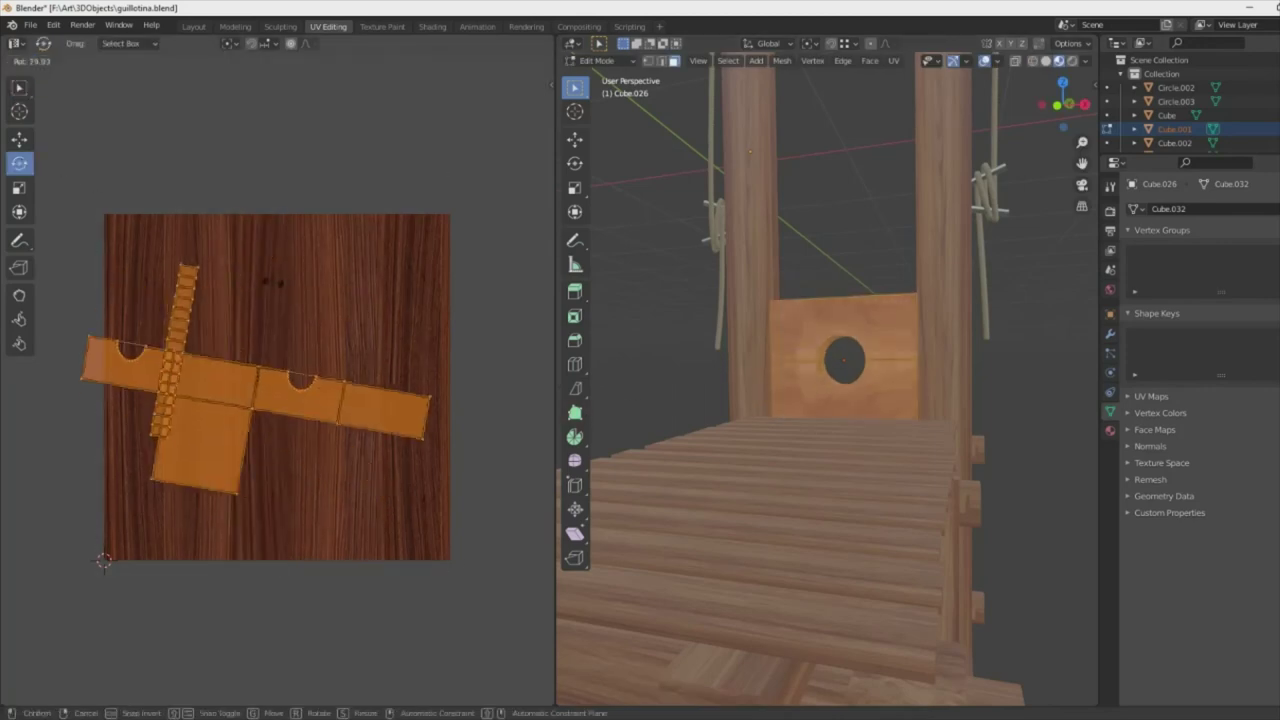
key("Tab")
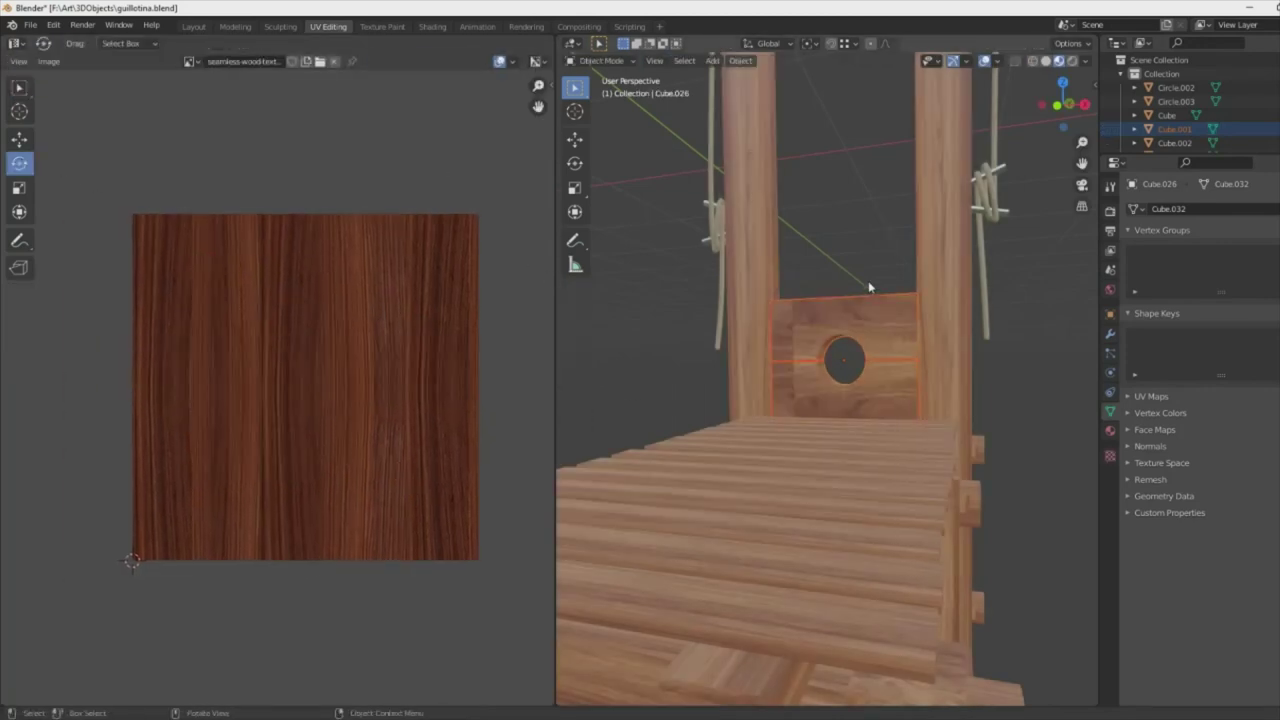
- Re-unwrap the next board and Smart UV Project its UVs
key("Tab")
left_click(893, 60)
left_click(900, 255)
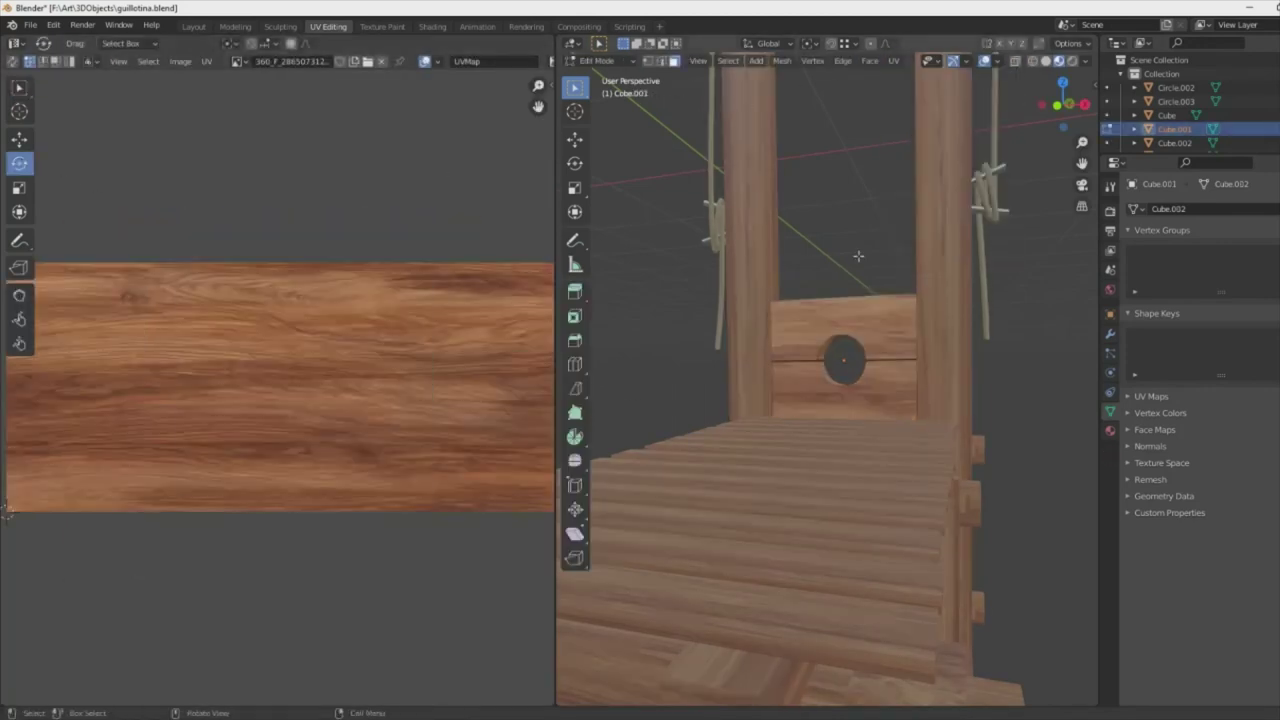
left_click(878, 329)
left_click(893, 60)
left_click(910, 188)
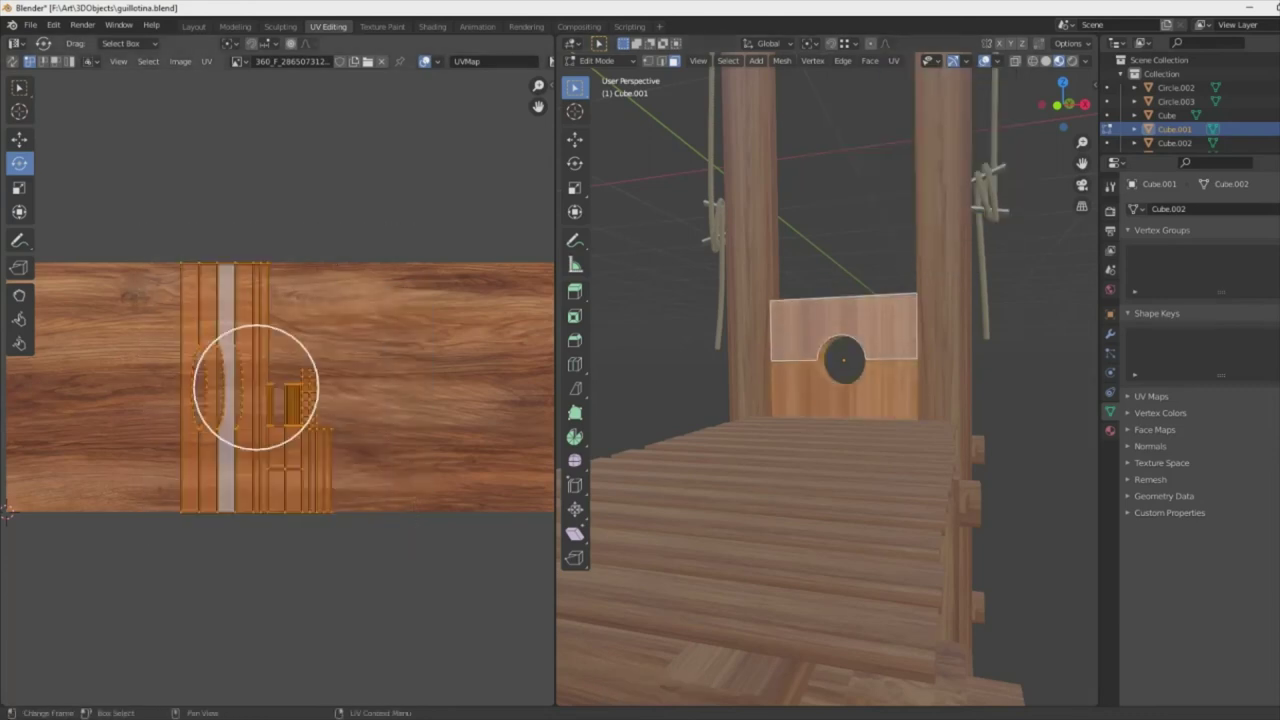
- Rotate, move and shrink that board's UV islands to match the wood grain
key("r")
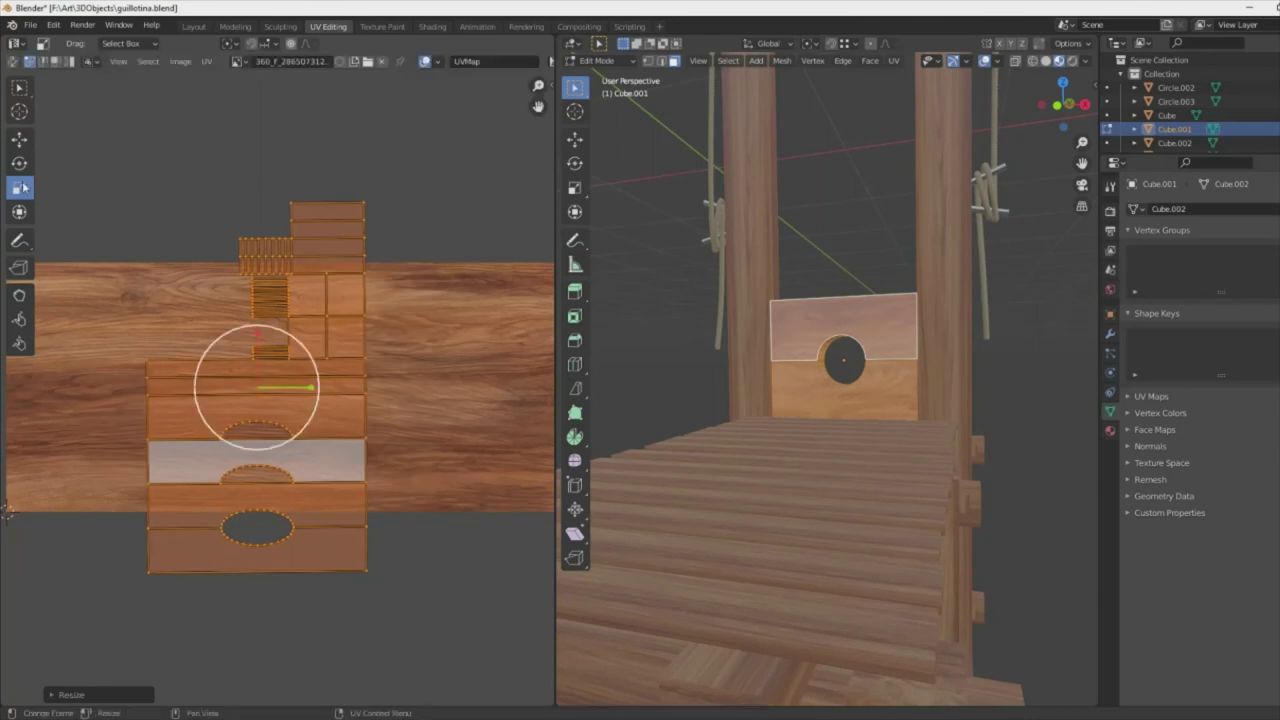
left_click_drag(243, 394, 136, 347)
left_click(19, 162)
mouse_move(240, 260)
left_mouse_down()
mouse_move(228, 295)
mouse_move(143, 320)
mouse_move(348, 355)
left_mouse_up()
left_click(19, 187)
scroll(143, 320, "up", 2)
key("o")
scroll(190, 318, "down", 2)
left_click(427, 325)
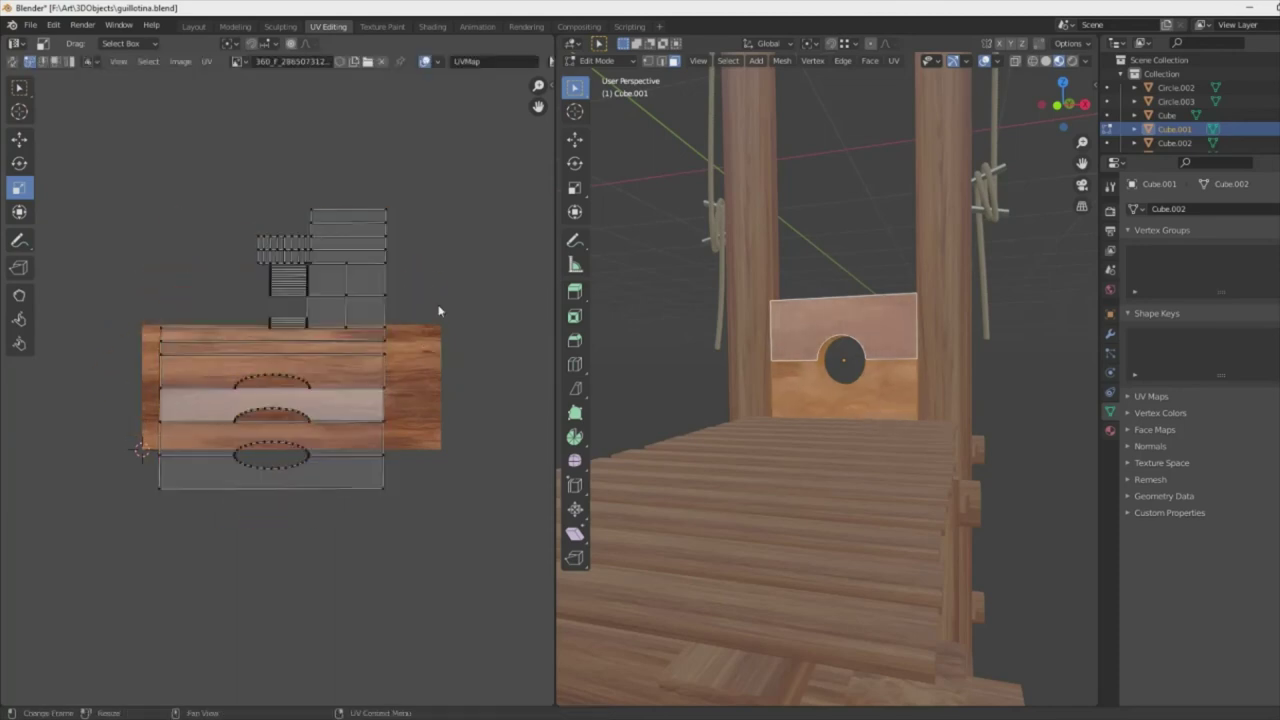
- Select the next wooden part's UVs, then Cube Project a base frame beam's UVs
left_click(1167, 115)
mouse_move(148, 270)
left_mouse_down()
mouse_move(491, 477)
mouse_move(537, 403)
left_mouse_up()
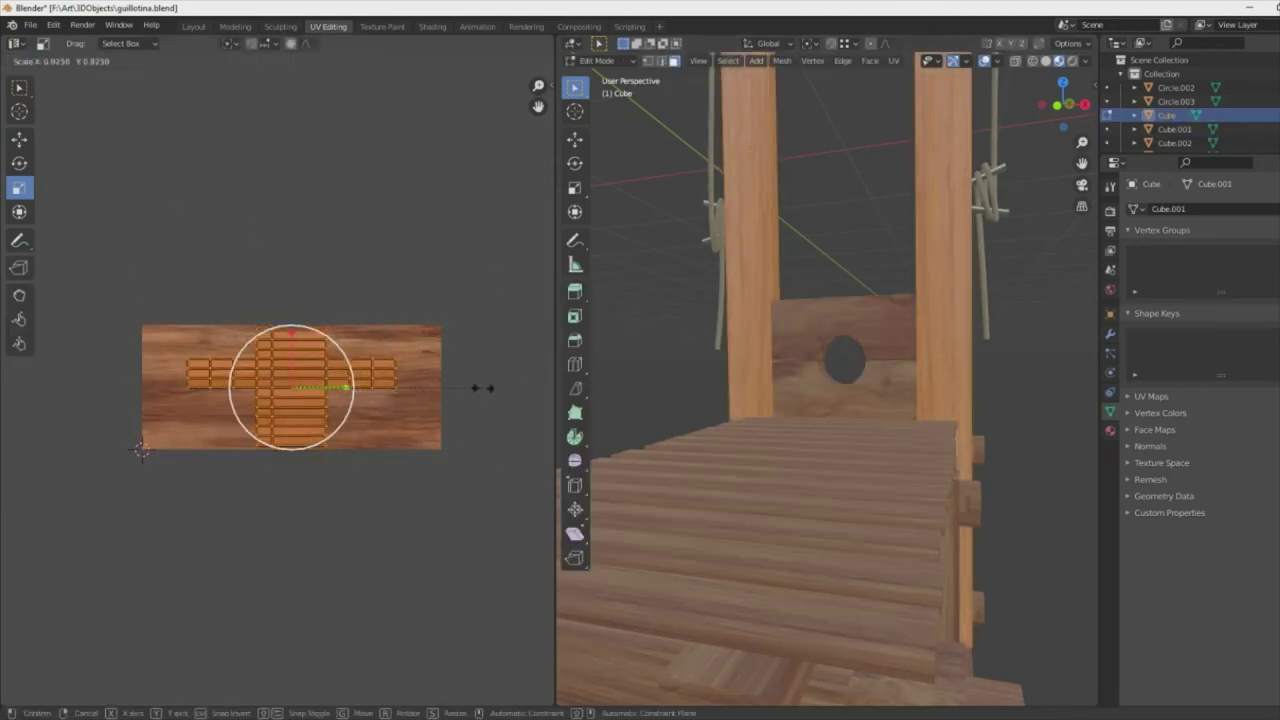
key("Tab")
middle_click_drag(700, 400, 822, 497)
left_click(822, 497)
key("Tab")
left_click(896, 61)
left_click(947, 148)
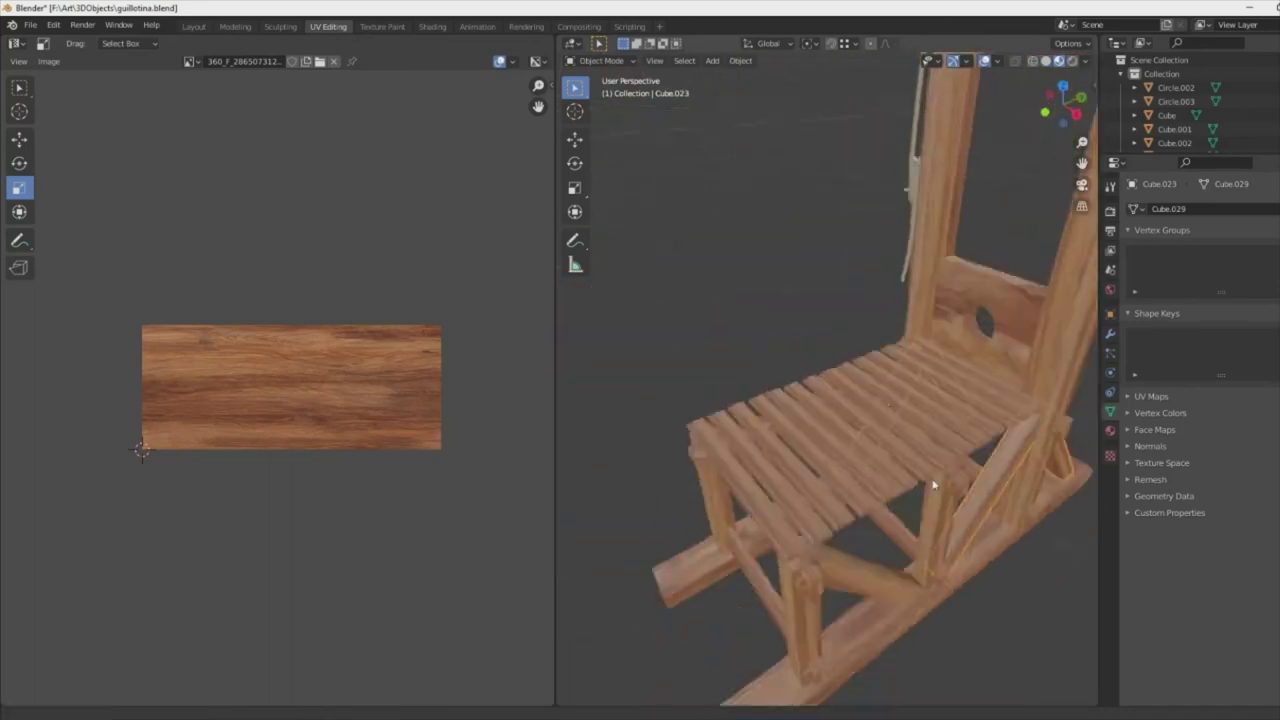
- Move and scale the slat and Cube.010 UV islands onto the wood grain, then view the whole guillotine
key("Tab")
left_click_drag(152, 286, 448, 500)
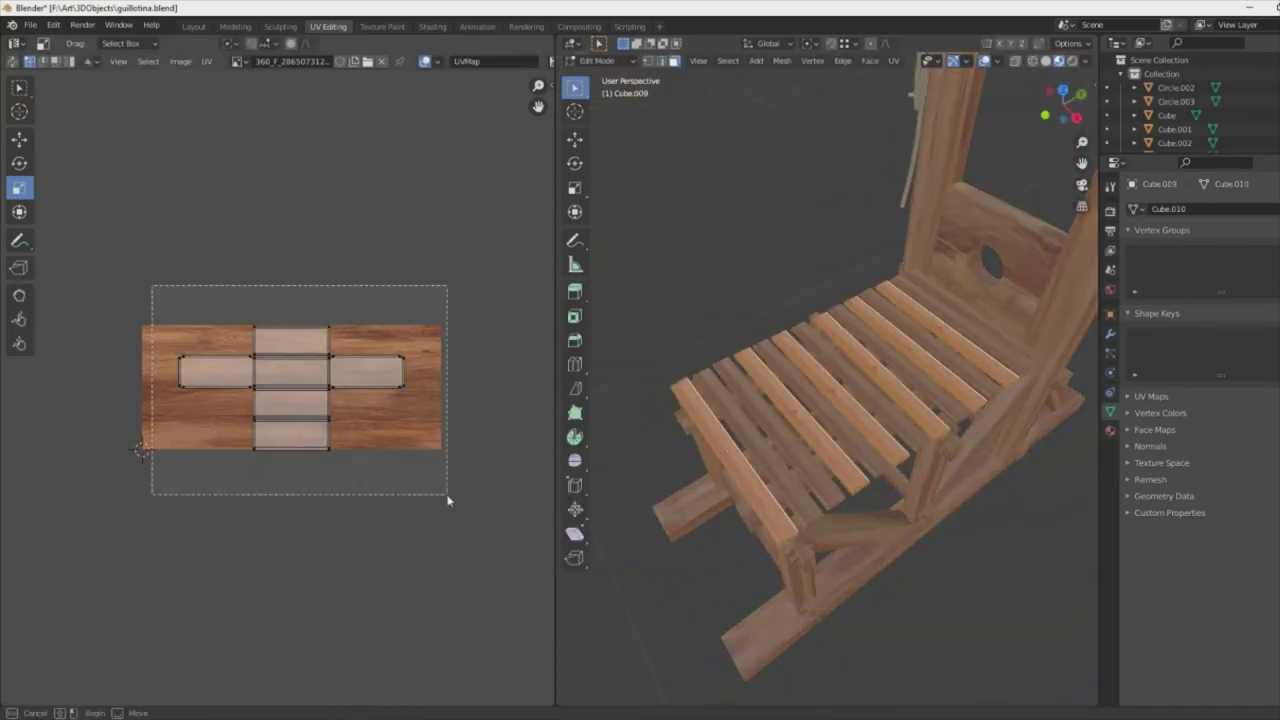
left_click_drag(152, 264, 478, 520)
key("g")
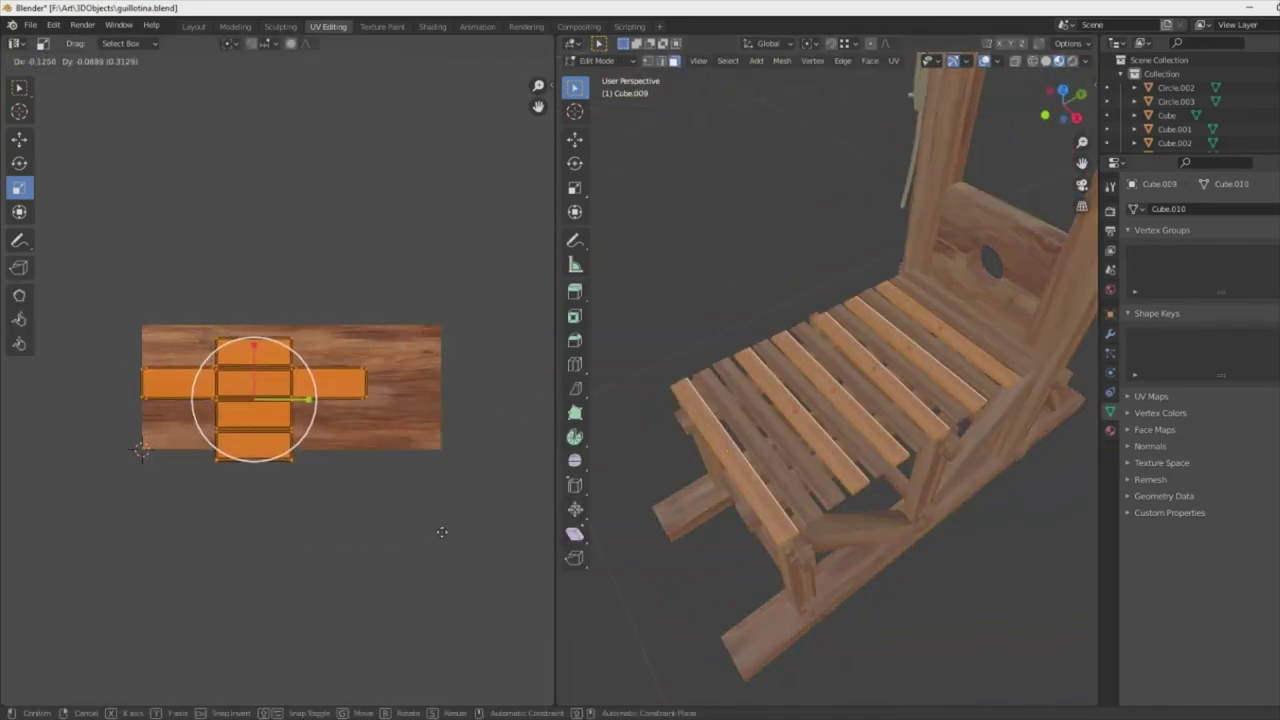
key("Tab")
key("Tab")
left_click_drag(145, 289, 435, 484)
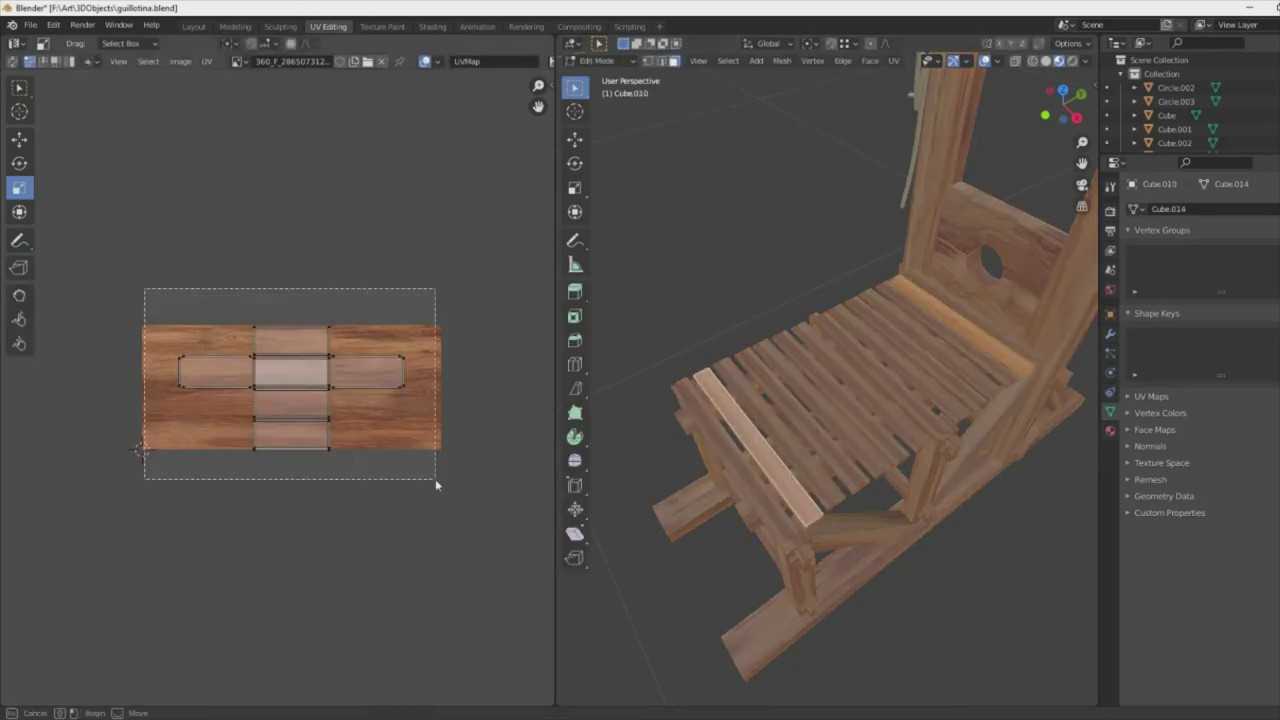
left_click(466, 459)
key("Tab")
mouse_move(843, 453)
middle_mouse_down()
mouse_move(976, 444)
mouse_move(884, 435)
mouse_move(926, 516)
mouse_move(920, 563)
middle_mouse_up()
scroll(920, 563, "up", 5)
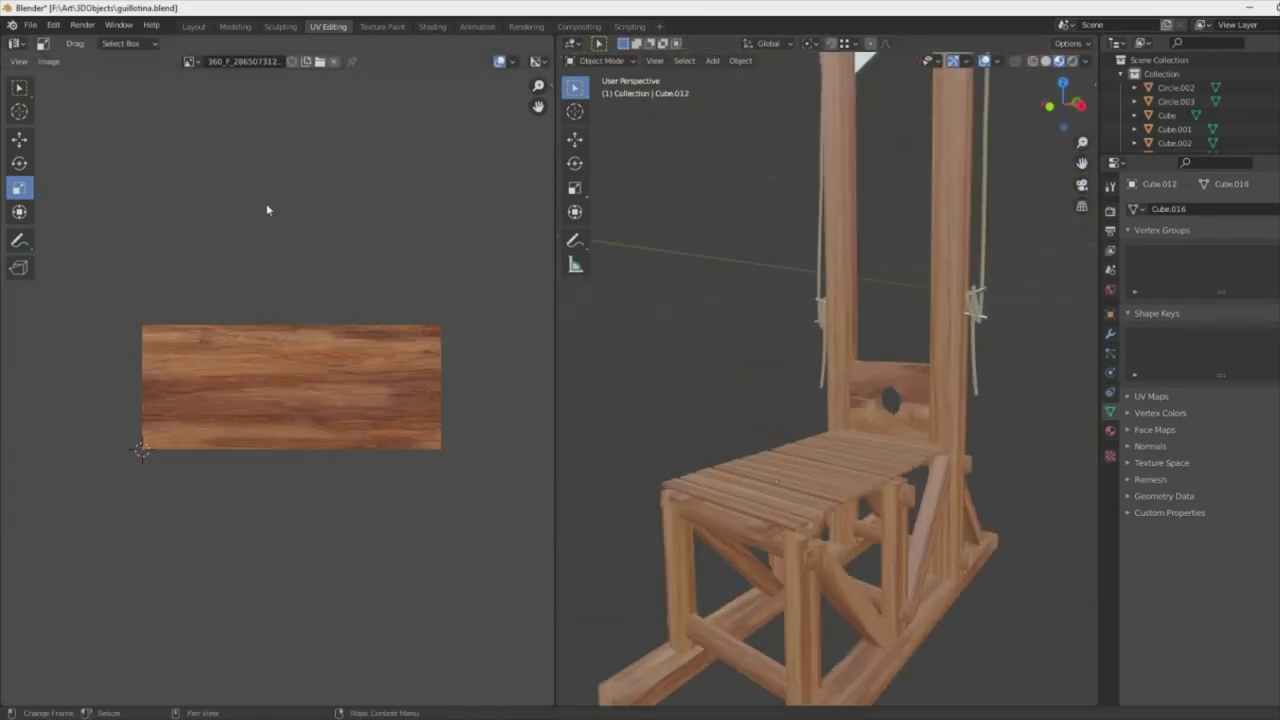
- Save the wood texture as guillotinewood.jpg and pick a dark reddish brush colour in Texture Paint
left_click(189, 61)
left_click(49, 61)
left_click(75, 187)
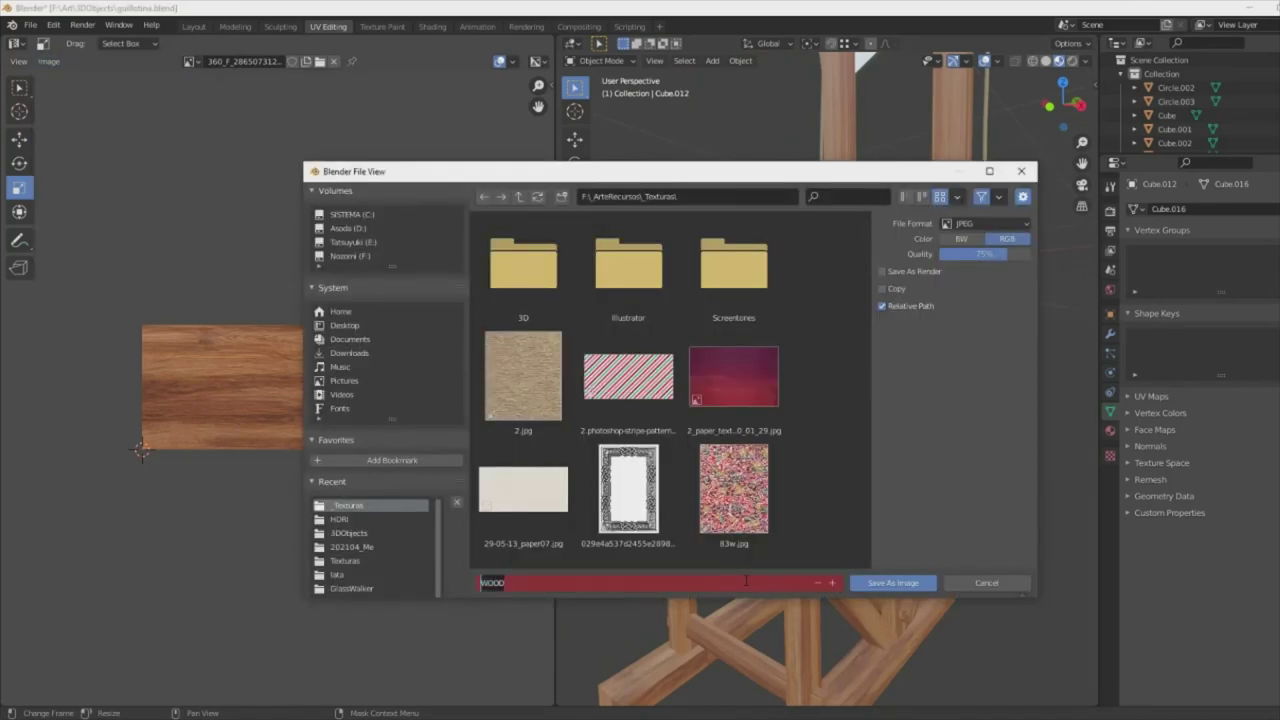
type("guillotina")
key("Return")
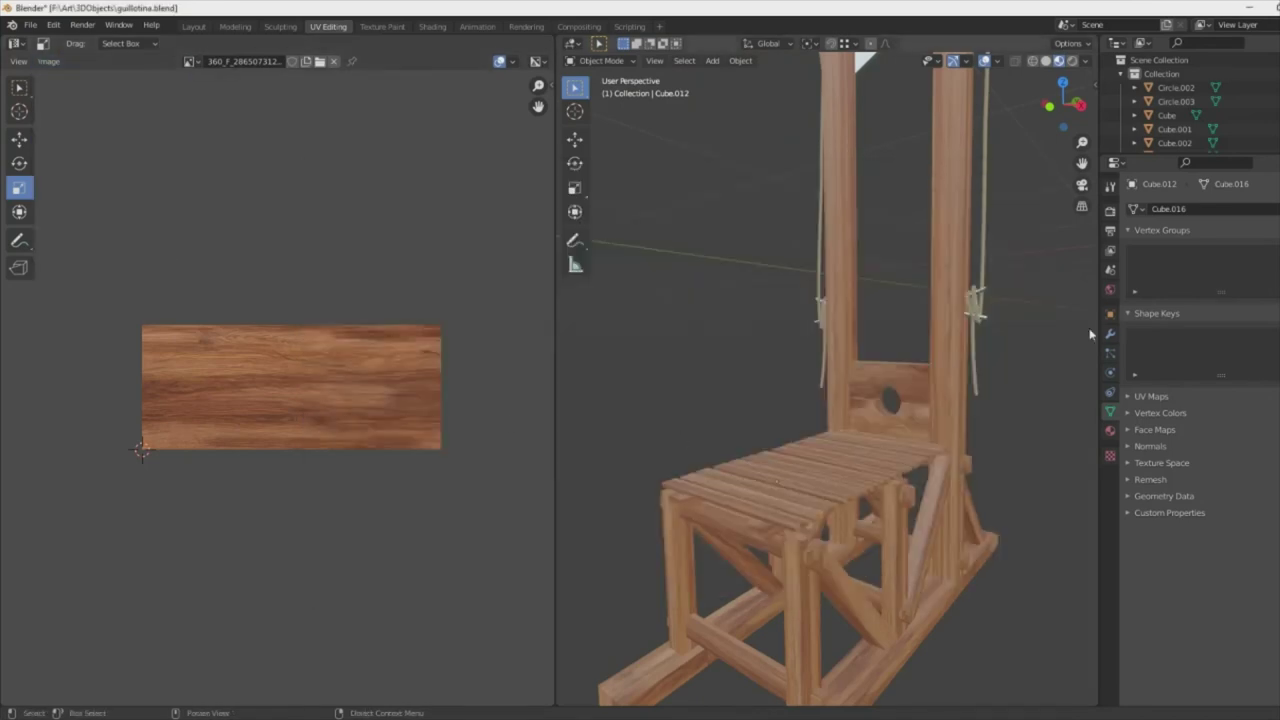
left_click(379, 28)
left_click_drag(1236, 614, 1252, 598)
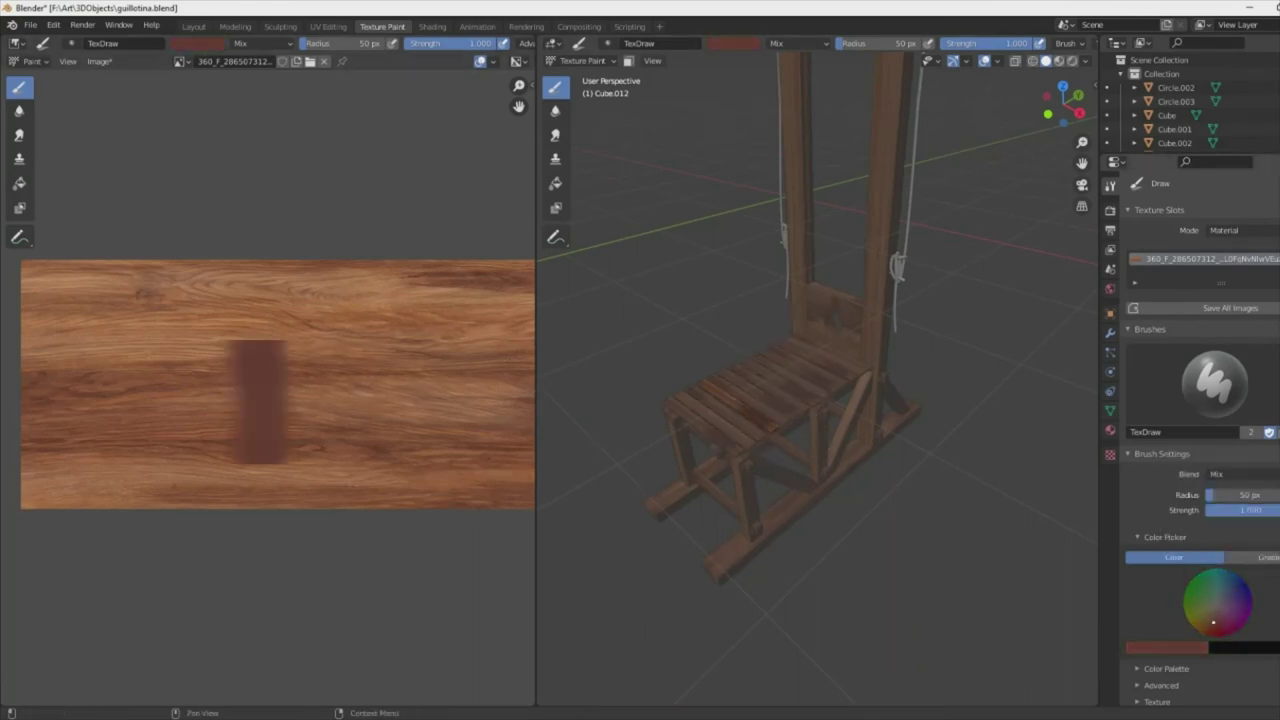
- Set the brush blend mode to Color Burn and reset the interaction mode via UV Editing
left_click(1228, 474)
left_click(1175, 562)
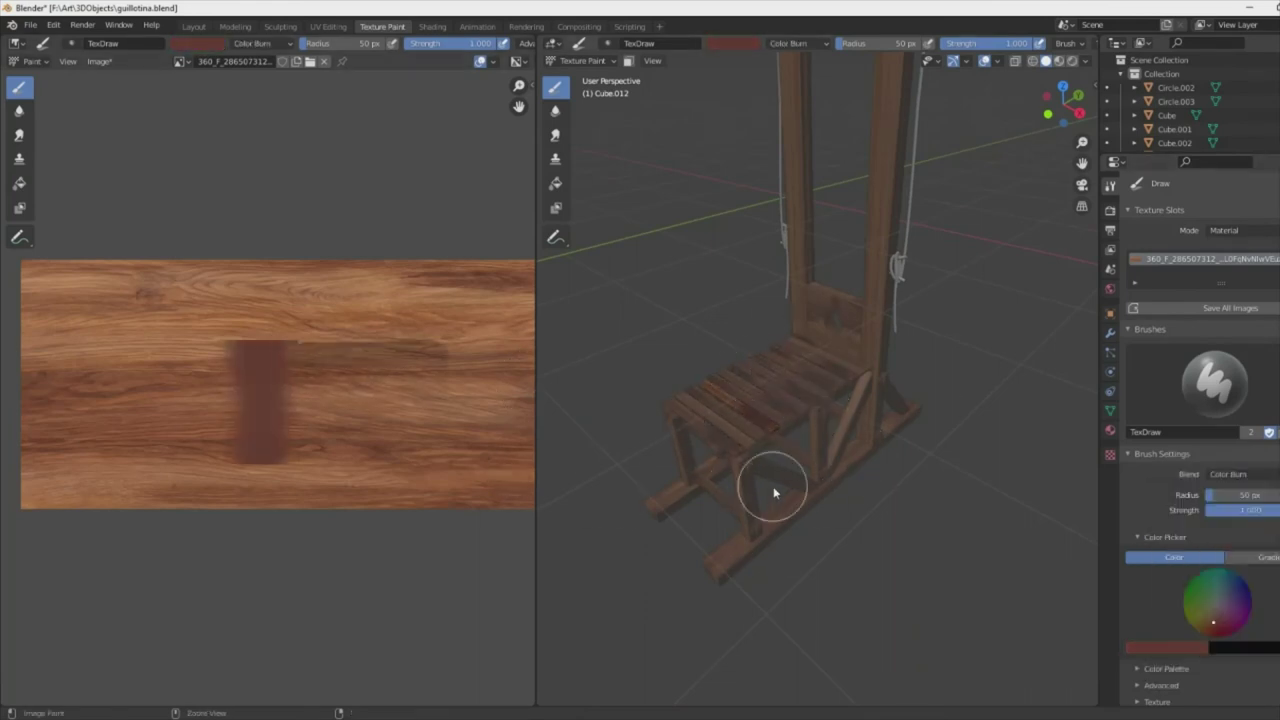
key("Tab")
middle_click_drag(710, 428, 759, 252)
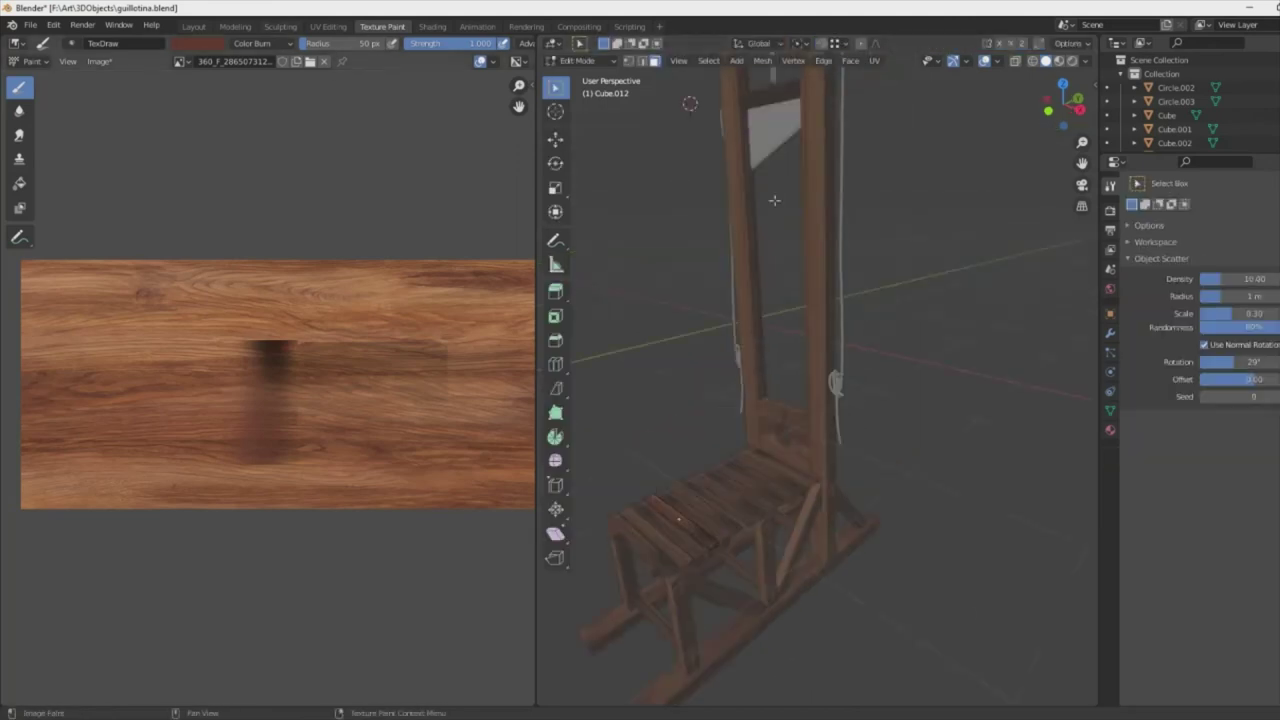
left_click(328, 26)
left_click(597, 60)
left_click(610, 149)
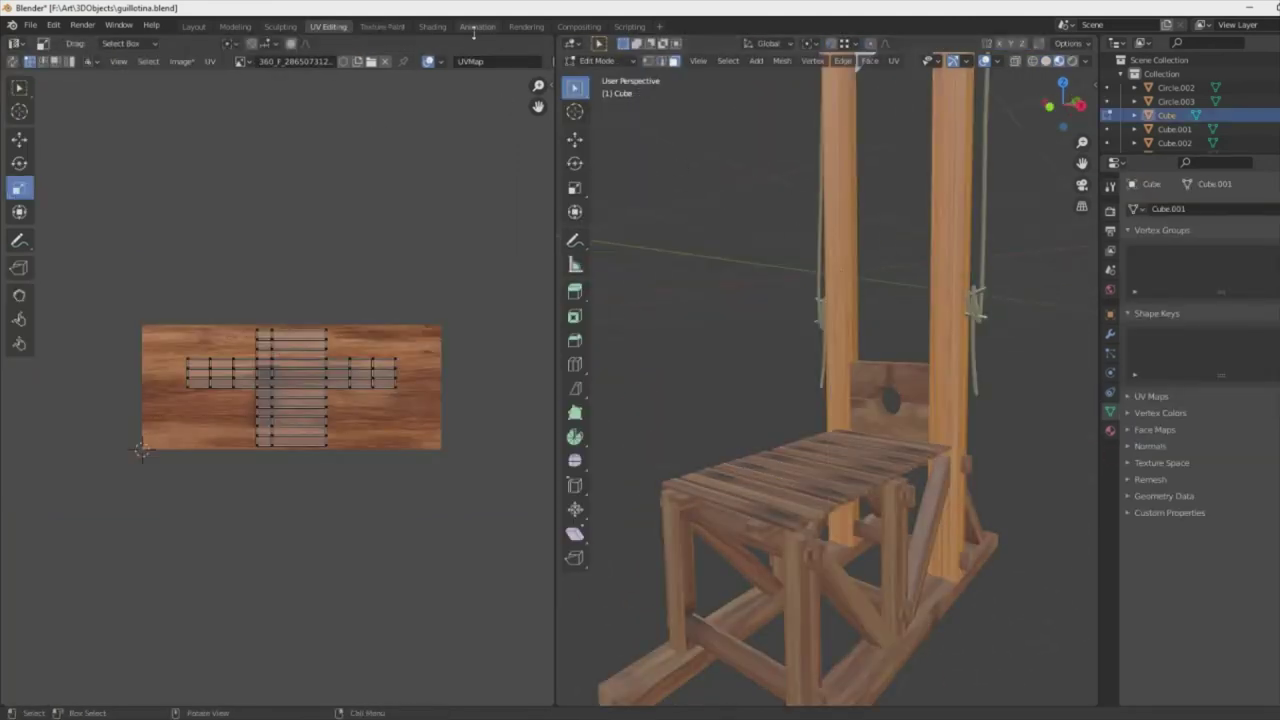
left_click(382, 26)
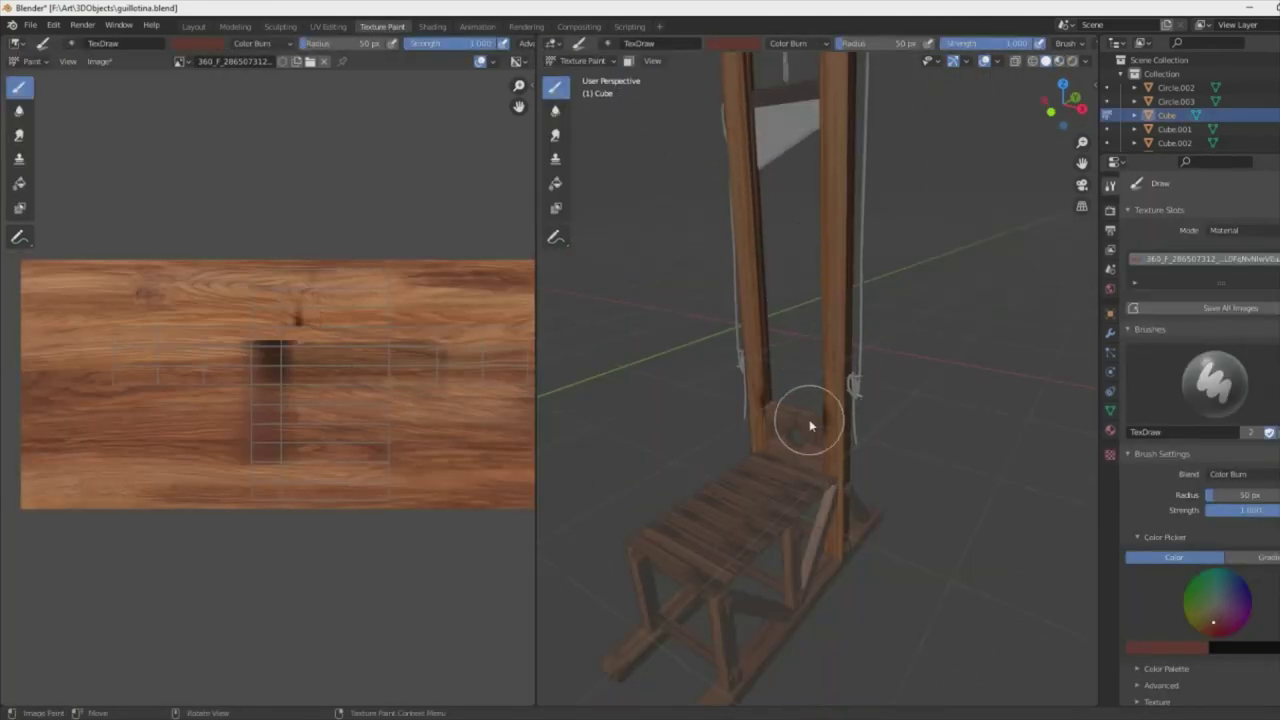
- Save the painted texture over guillotinewood.jpg from a side-on view
middle_click_drag(810, 425, 763, 384)
middle_click_drag(775, 320, 852, 433)
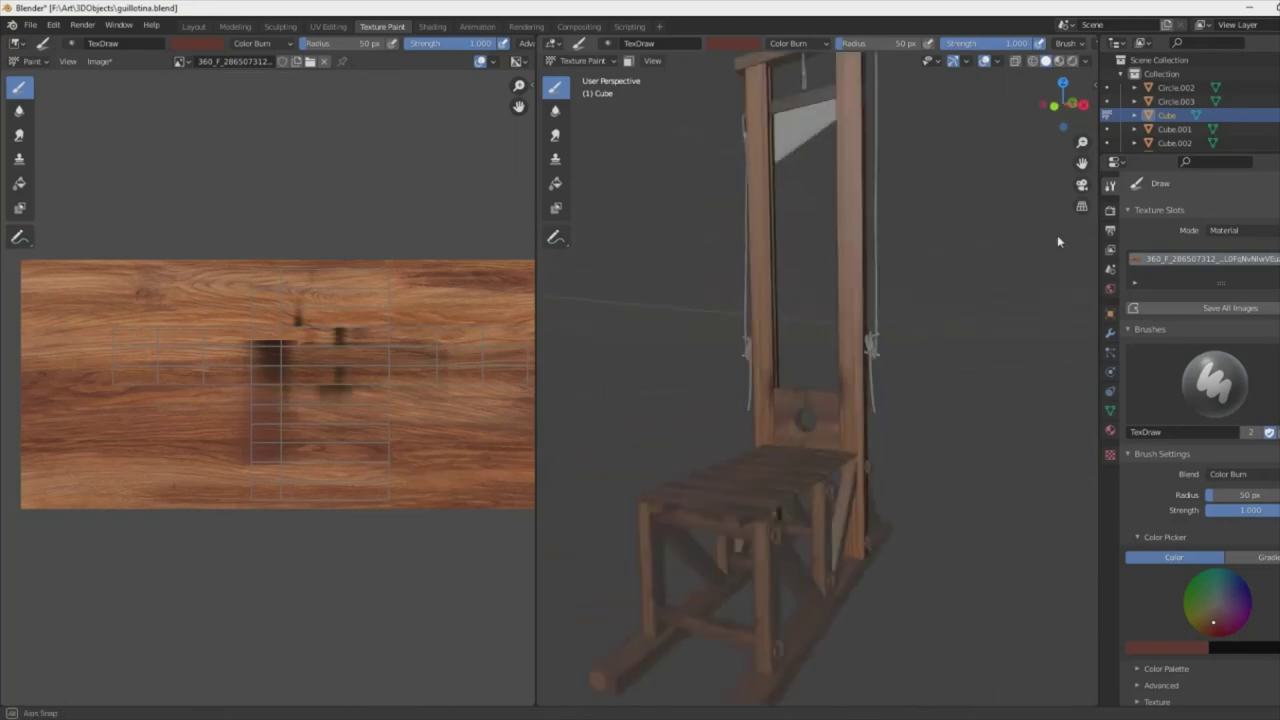
scroll(852, 433, "up", 3)
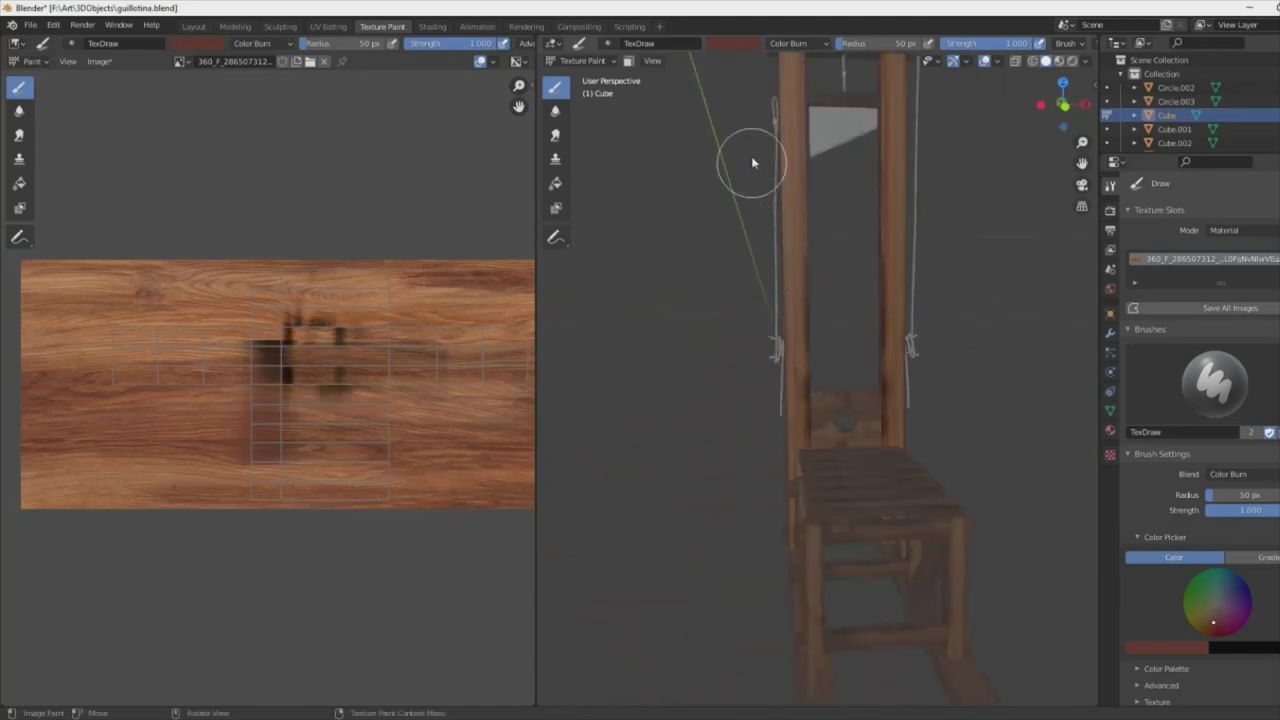
left_click(99, 61)
left_click(150, 151)
key("Return")
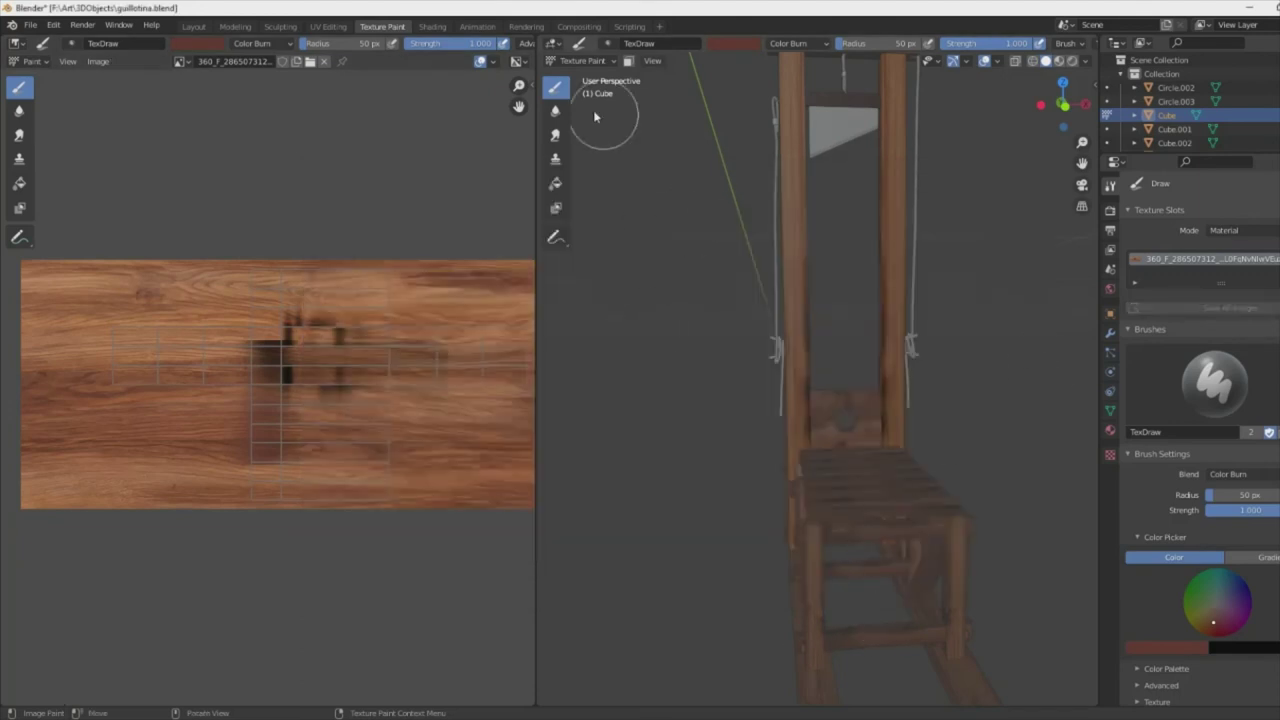
- Texture-paint the lunette board with the falloff curve shown, adding a small burn mark above its hole
left_click(593, 110)
left_click(845, 420)
left_click(590, 153)
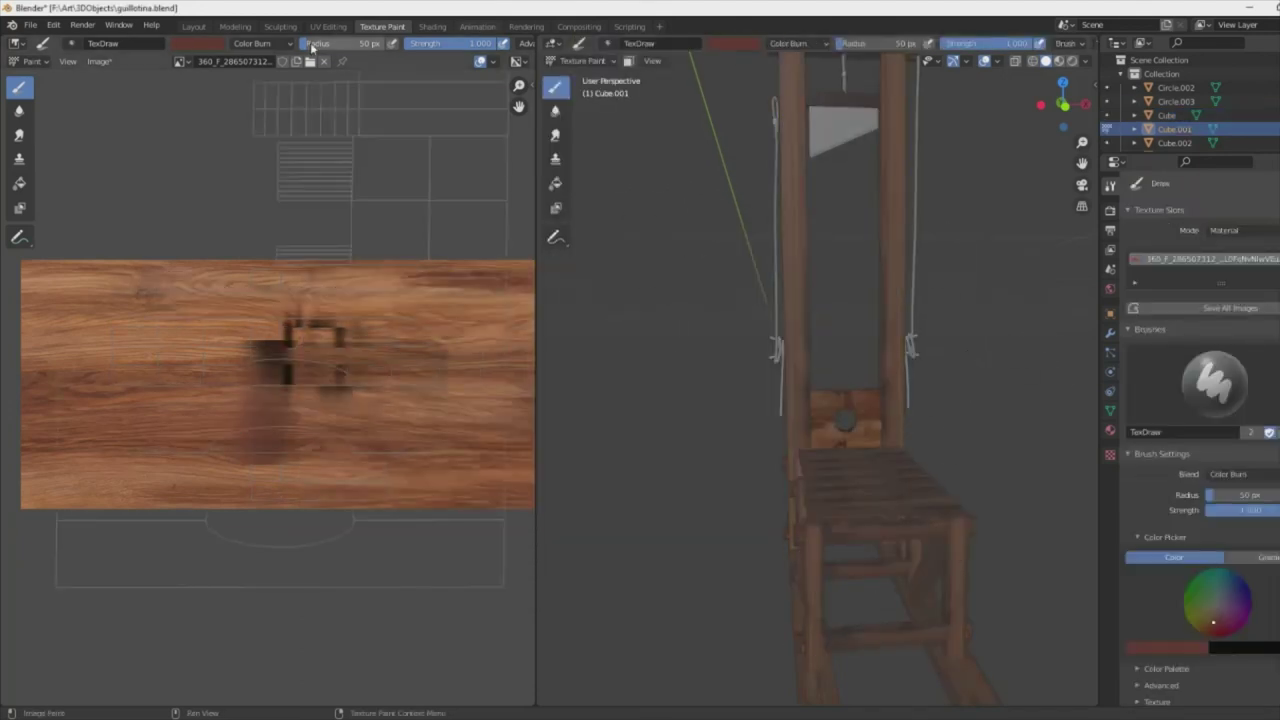
scroll(843, 428, "up", 2)
scroll(851, 451, "up", 3)
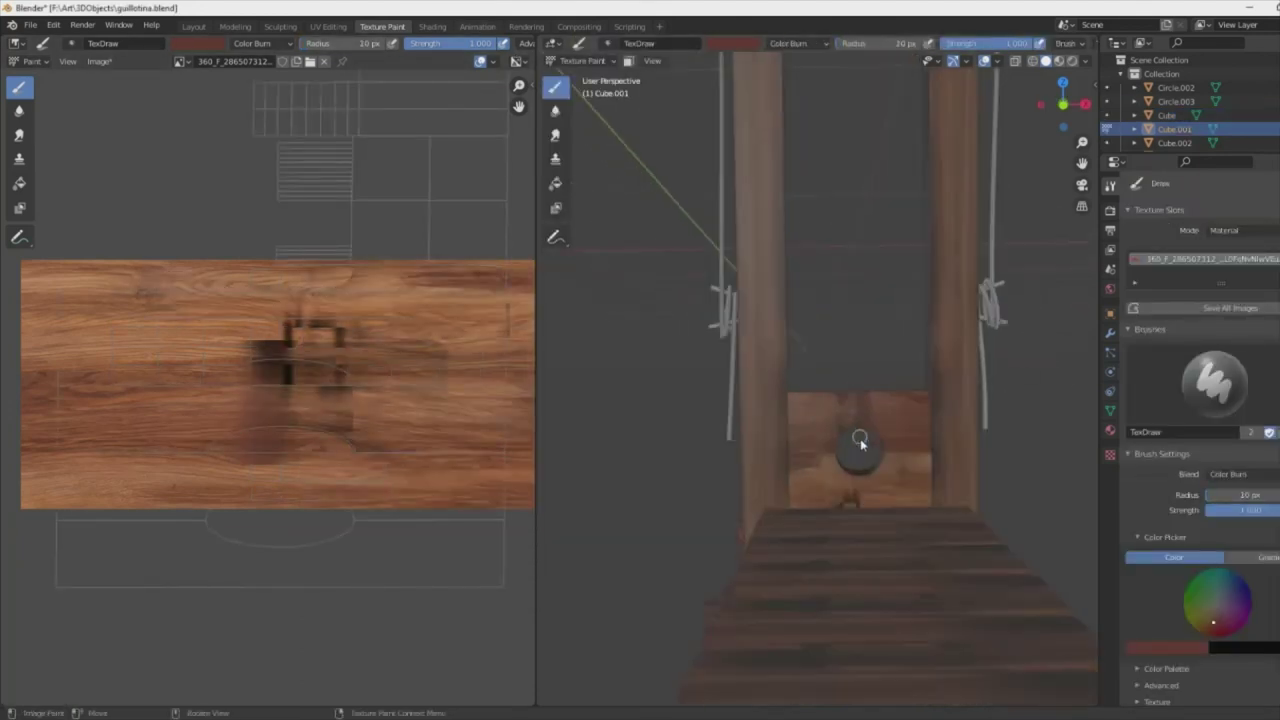
scroll(829, 430, "up", 3)
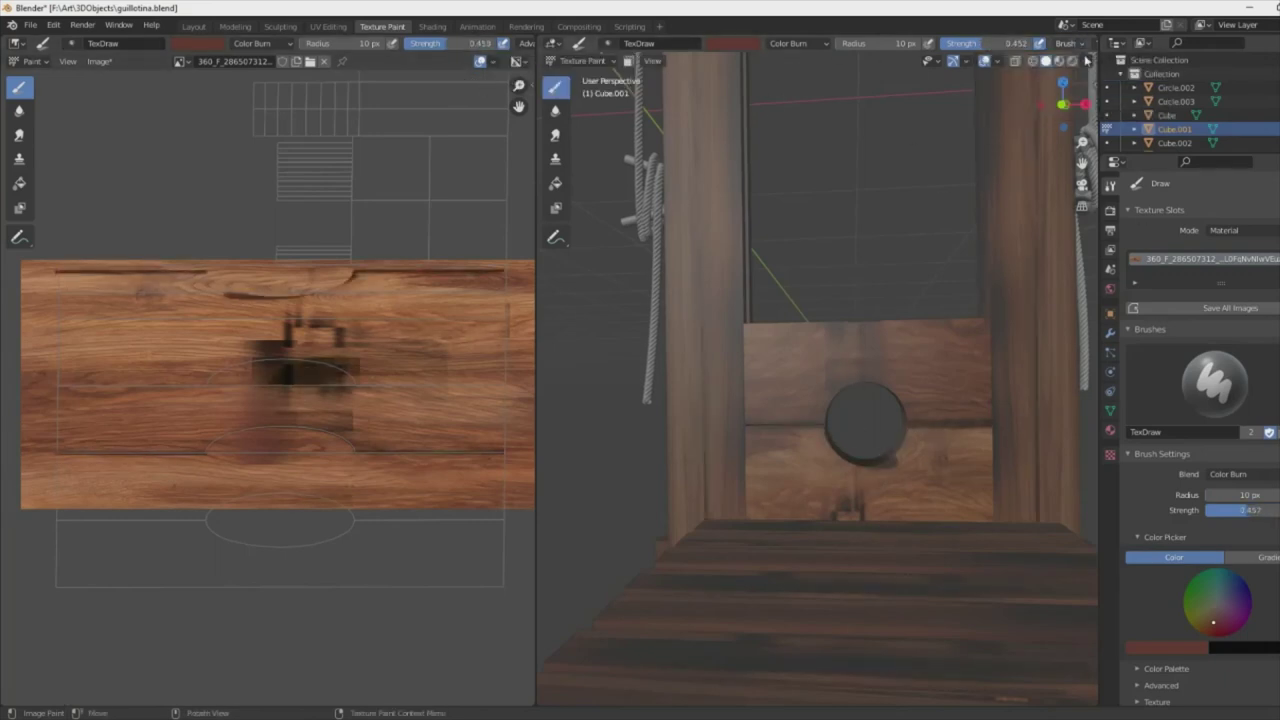
scroll(1129, 583, "down", 3)
scroll(1196, 641, "down", 3)
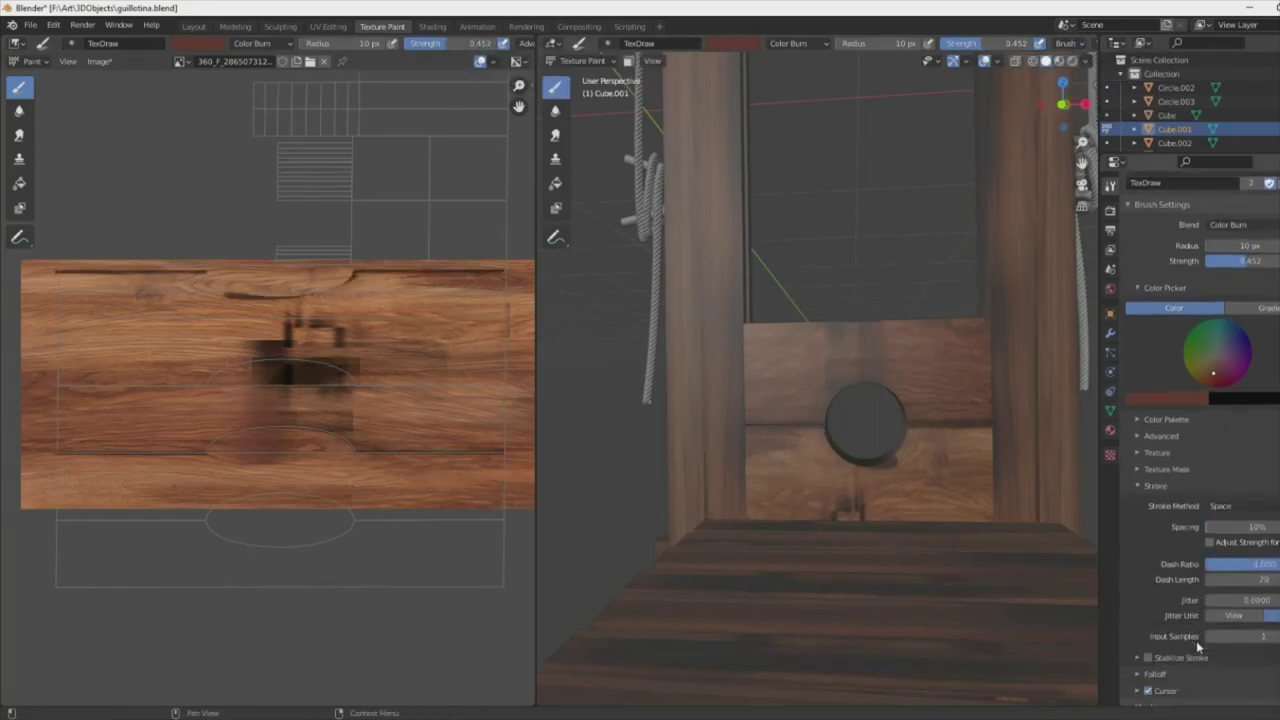
left_click(1150, 678)
scroll(1150, 678, "down", 4)
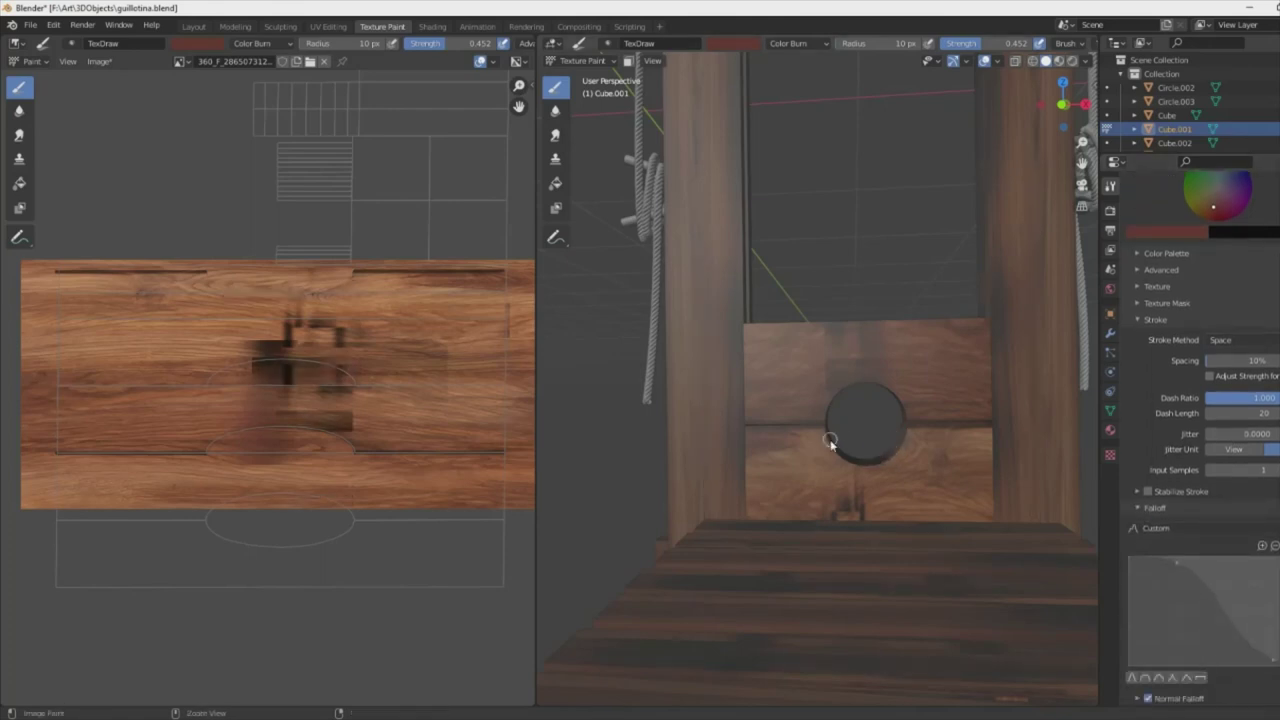
scroll(897, 466, "down", 2)
mouse_move(884, 475)
middle_mouse_down()
mouse_move(772, 475)
mouse_move(755, 400)
middle_mouse_up()
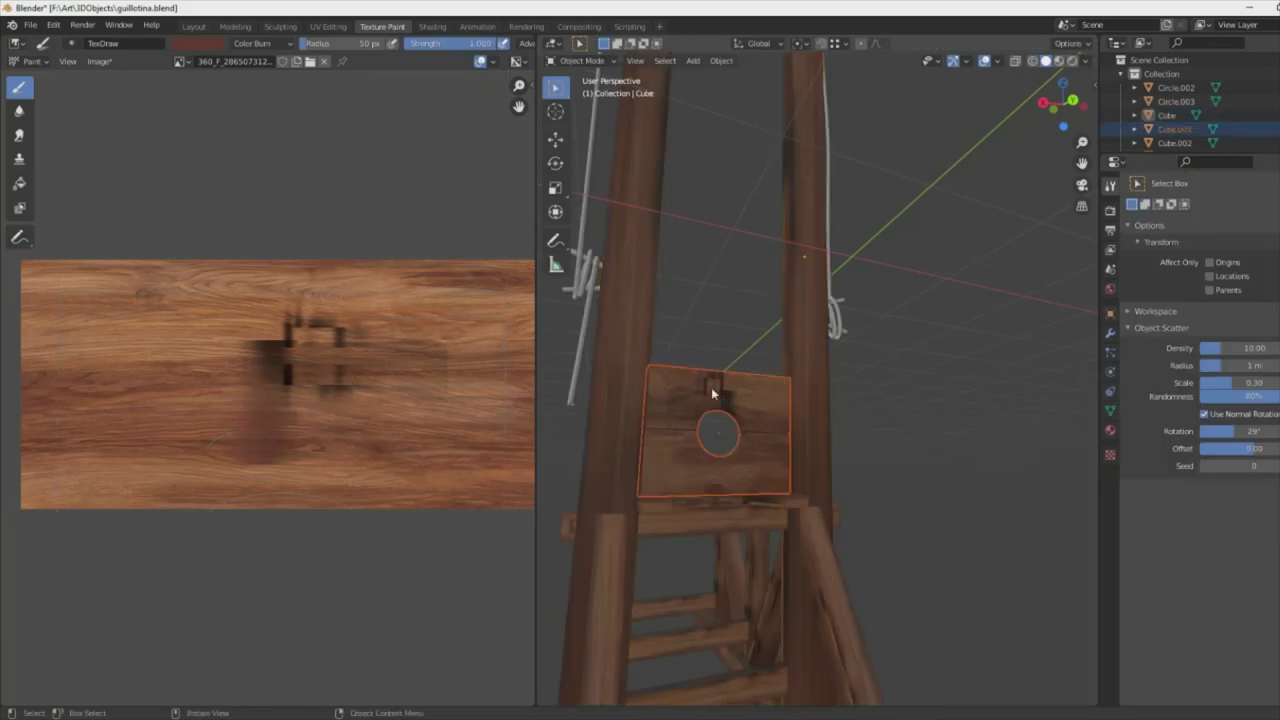
- Return to object mode, select Cube and save the image as a new file
key("ctrl+Tab")
middle_click_drag(890, 517, 892, 492)
left_click(892, 492)
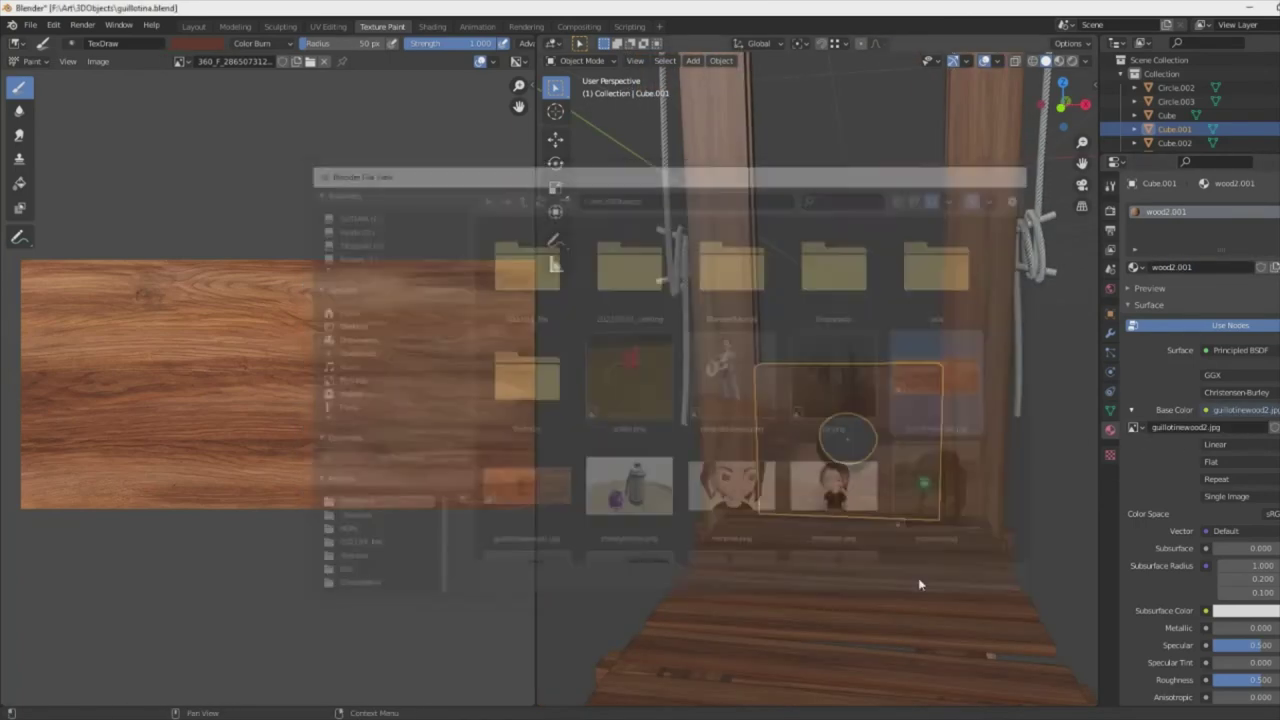
left_click(97, 61)
left_click(120, 190)
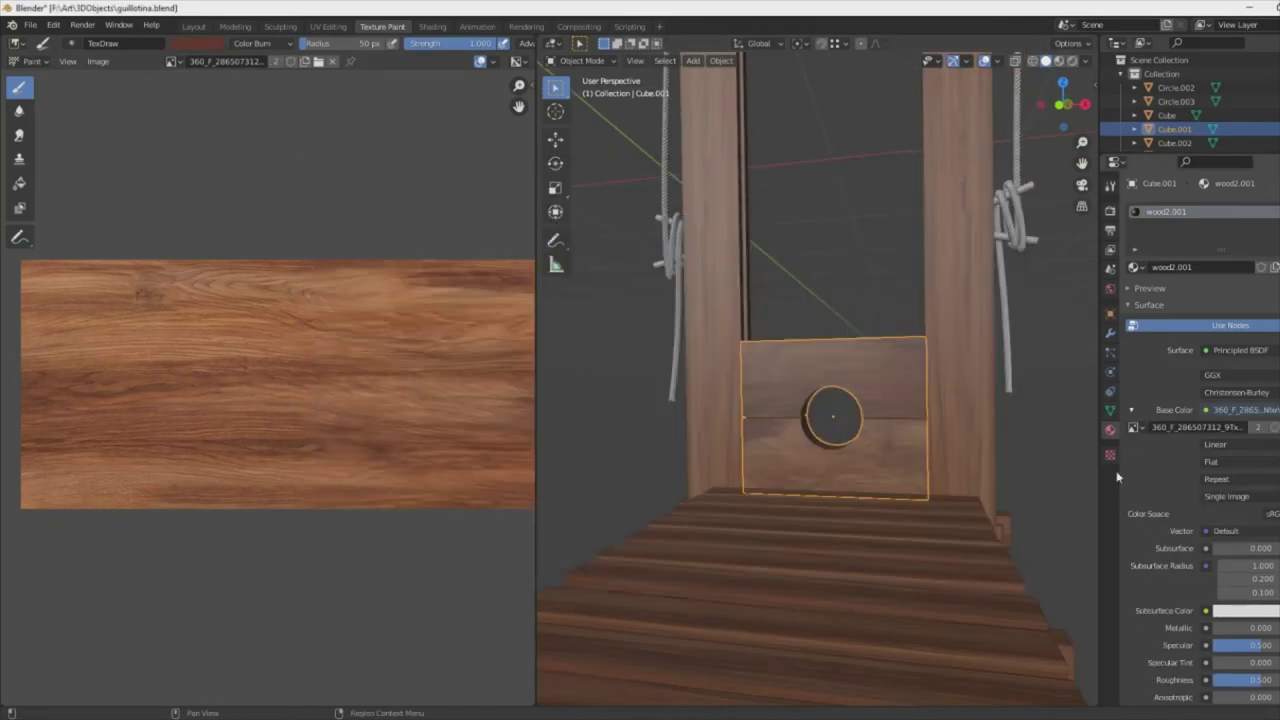
- Paint Color Burn weathering strokes across the lower lunette board
middle_click_drag(960, 480, 1098, 423)
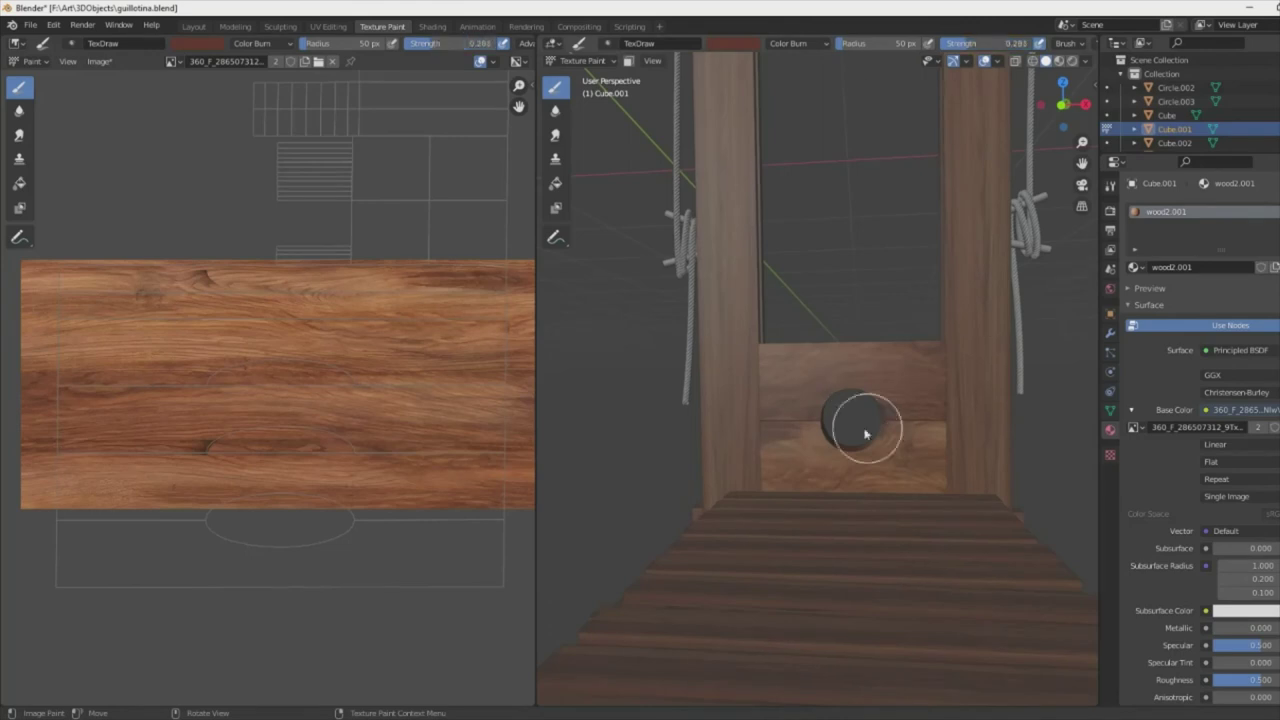
middle_click_drag(930, 438, 724, 379)
middle_click_drag(707, 452, 797, 490)
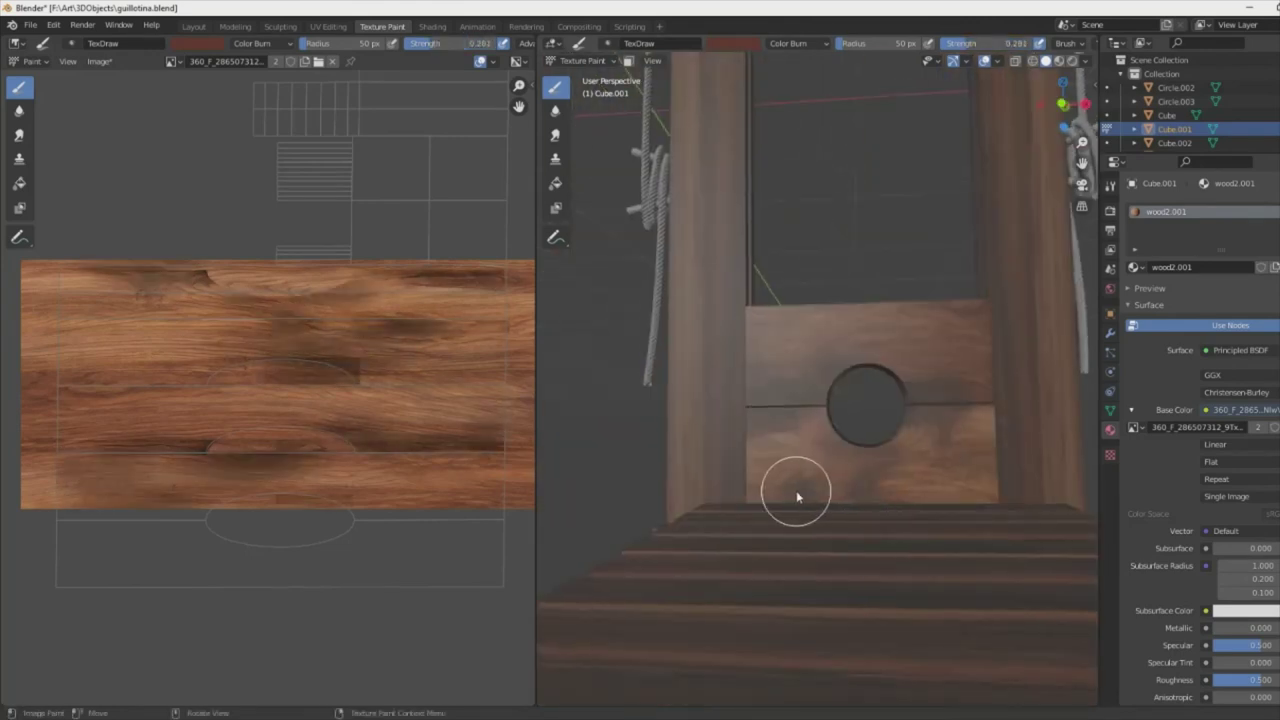
scroll(797, 490, "down", 3)
scroll(826, 380, "down", 3)
- Leave texture painting and move to the Layout workspace, viewing the guillotine's top
key("Tab")
key("Tab")
mouse_move(826, 267)
middle_mouse_down()
mouse_move(1008, 443)
mouse_move(937, 523)
middle_mouse_up()
scroll(928, 180, "up", 3)
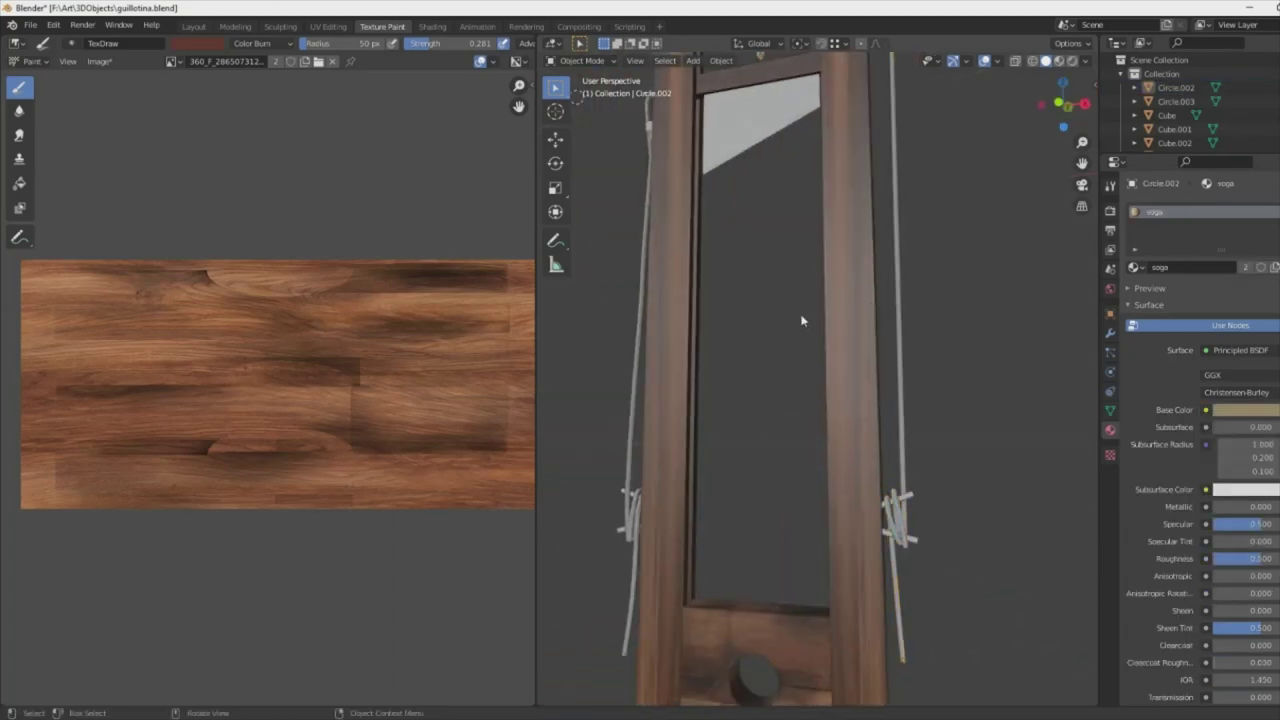
key("ctrl+Page_Down")
mouse_move(755, 363)
middle_mouse_down()
mouse_move(780, 268)
mouse_move(778, 330)
middle_mouse_up()
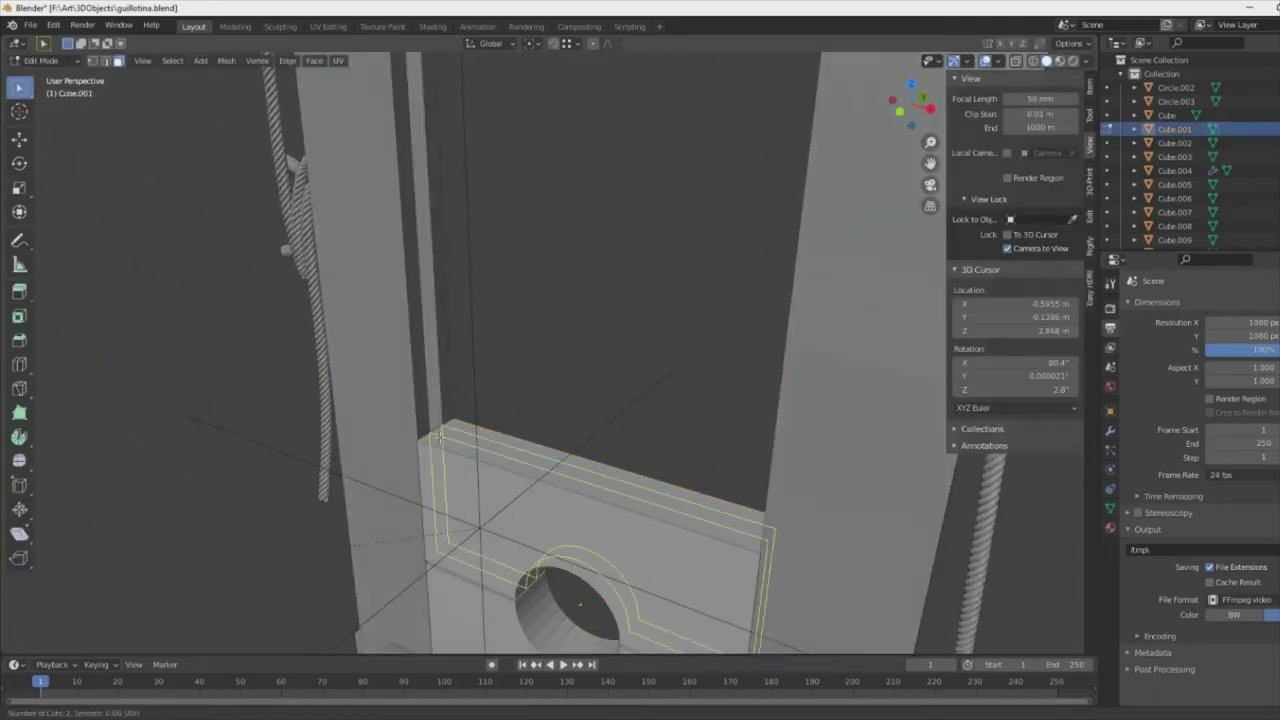
- Add two loop cuts near the lunette board's top and delete the selected faces
left_click(437, 437)
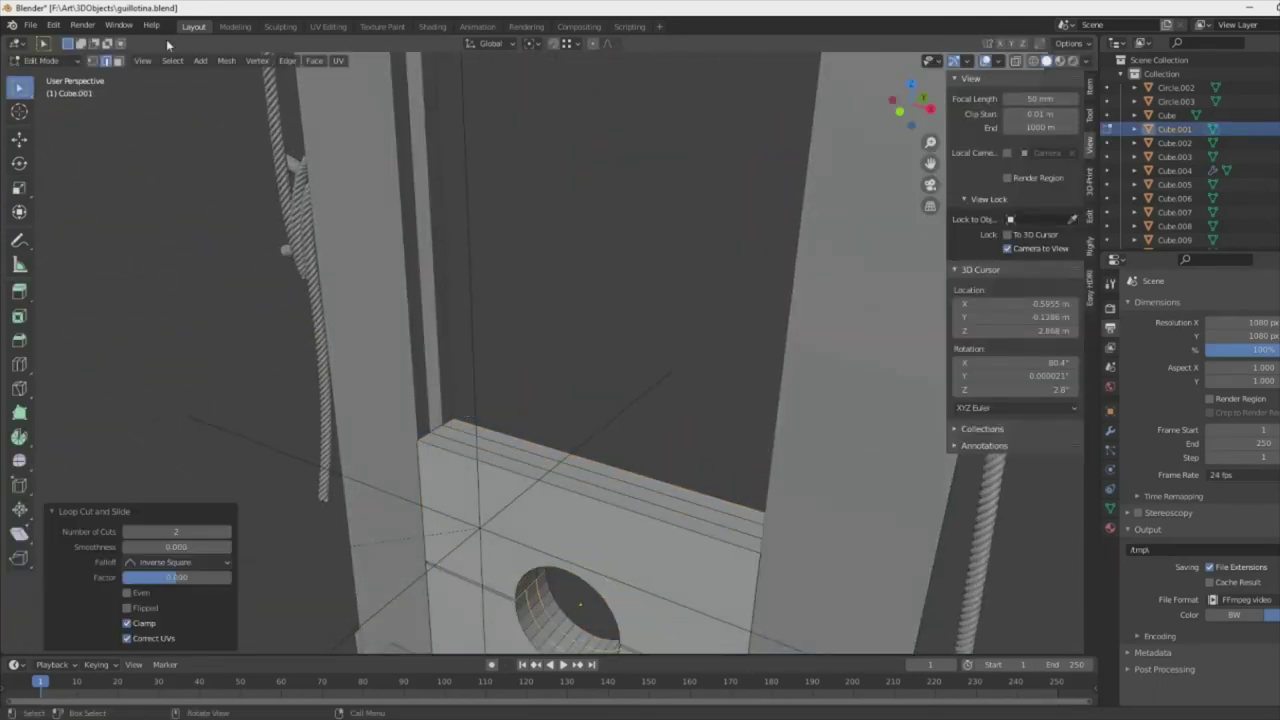
key("3")
key("x")
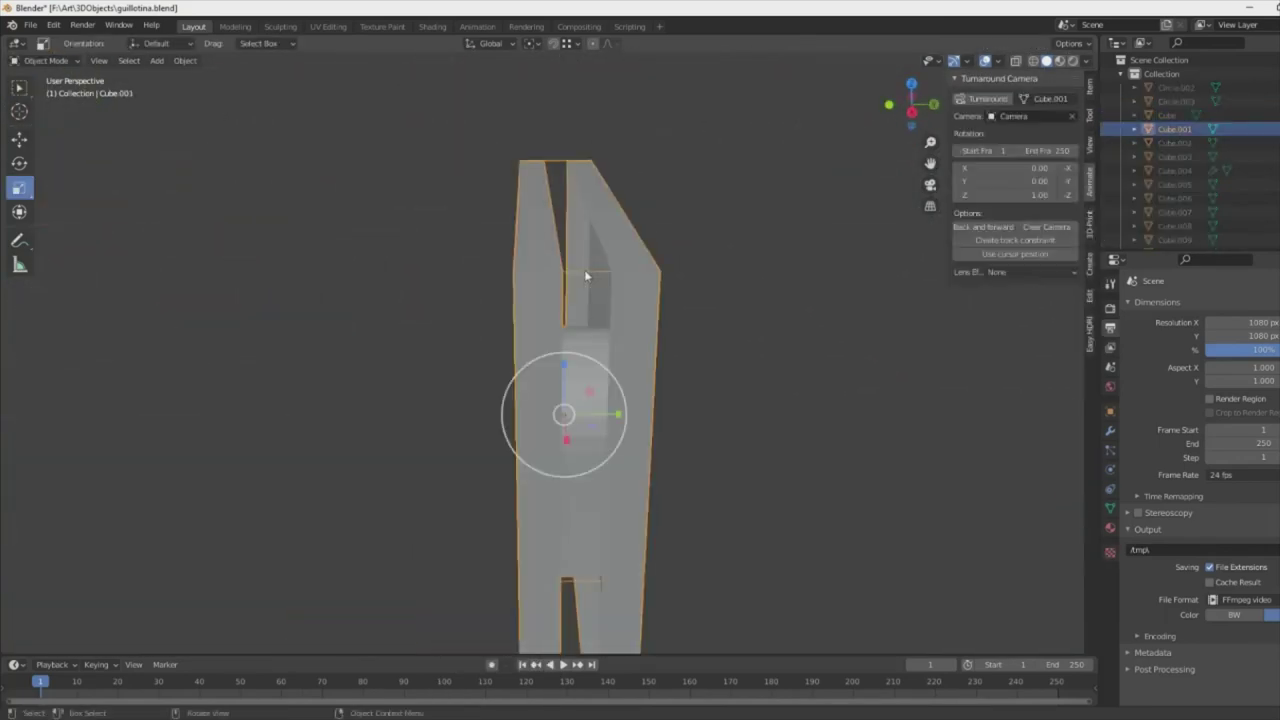
- Inspect the uprights from the right side view, then orbit around the board
key("KP_3")
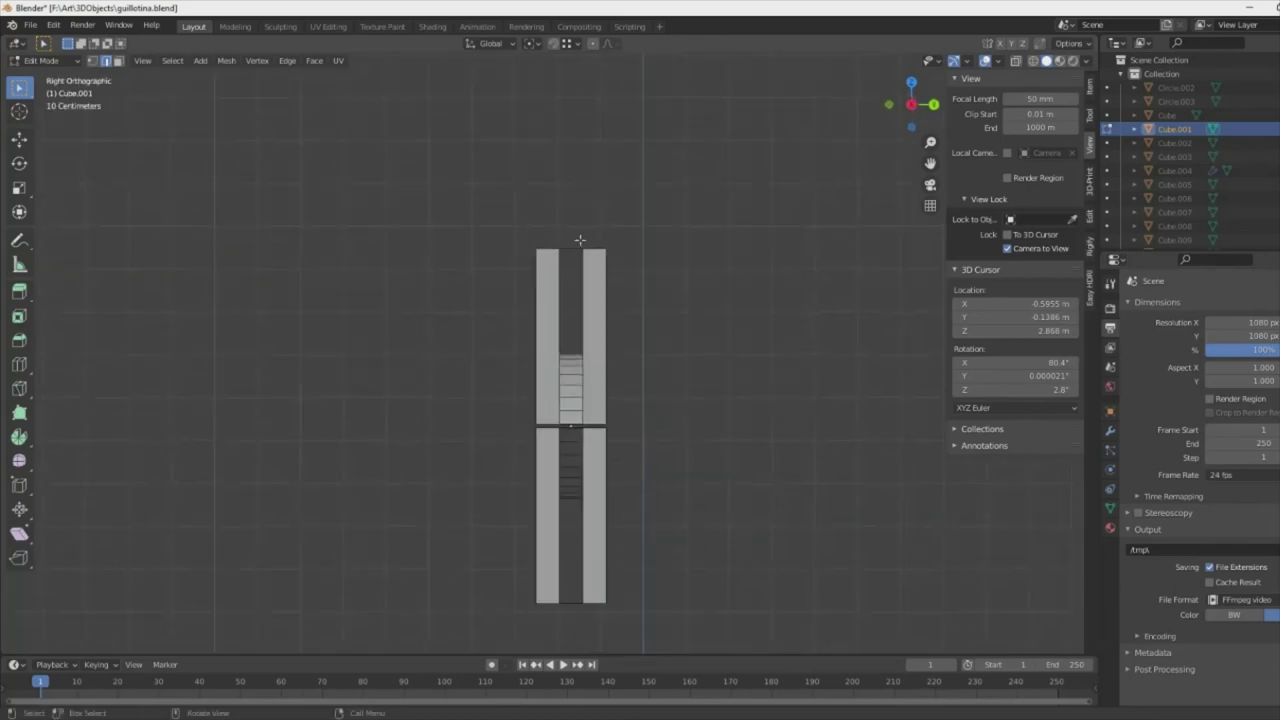
right_click(568, 519)
left_click(571, 528)
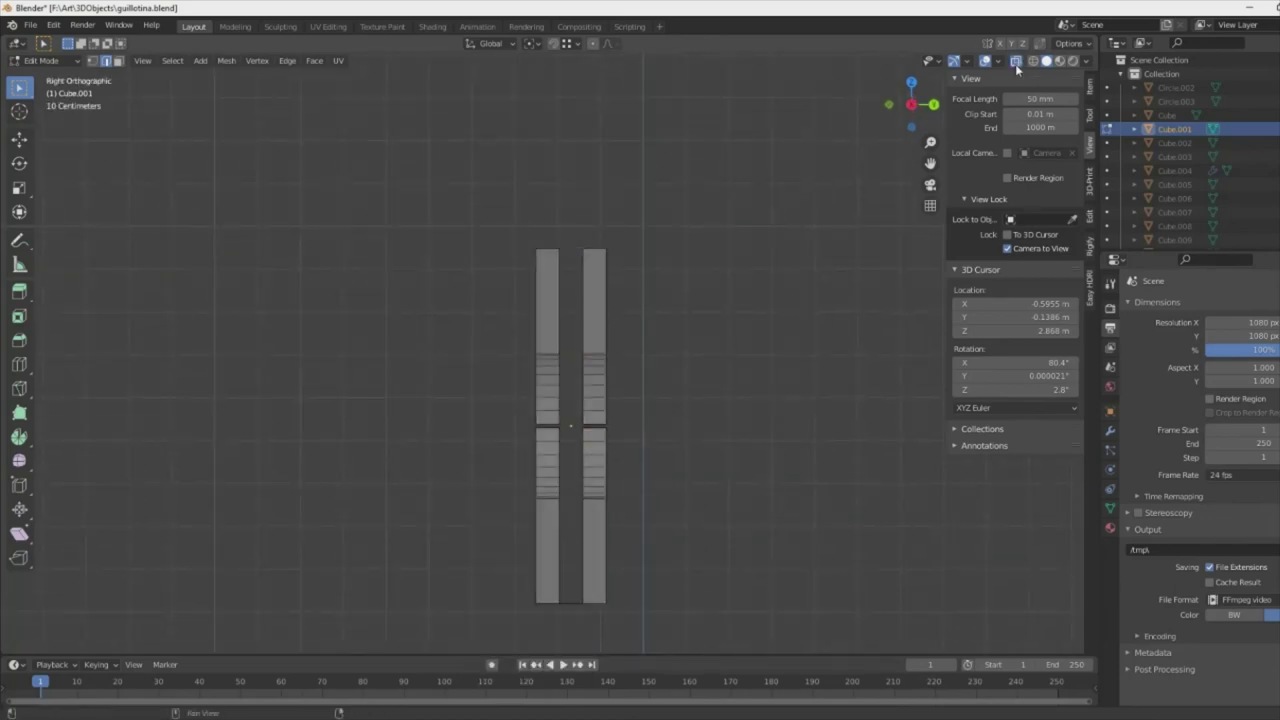
mouse_move(571, 528)
middle_mouse_down()
mouse_move(648, 434)
mouse_move(570, 237)
middle_mouse_up()
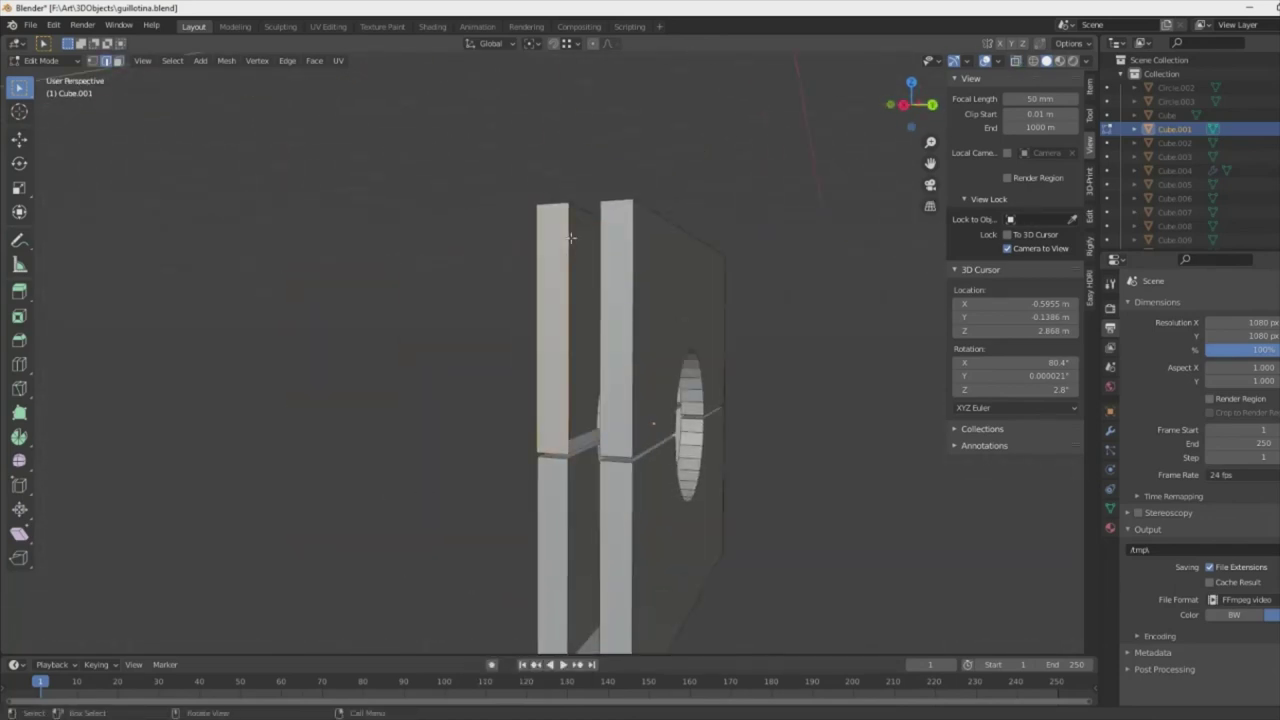
middle_click_drag(568, 510, 594, 477)
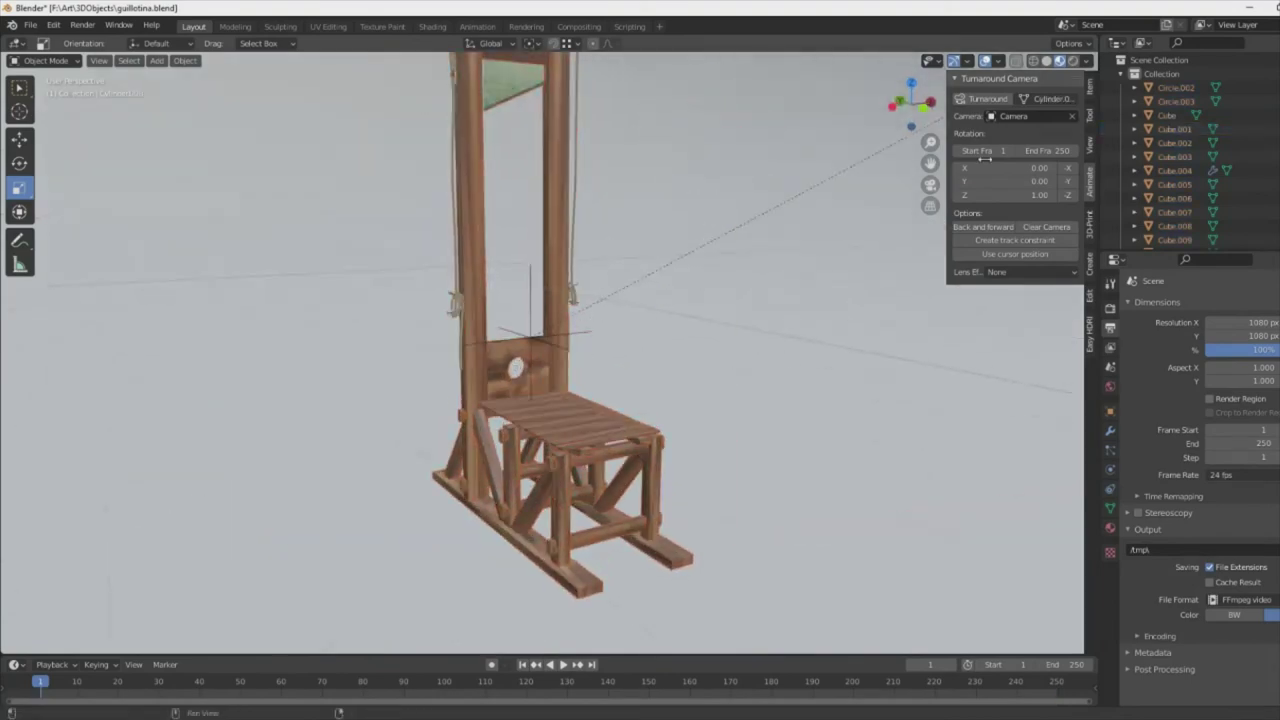
- Orbit and zoom out to frame the whole weathered guillotine for the turntable render
mouse_move(501, 424)
middle_mouse_down()
mouse_move(376, 267)
mouse_move(460, 317)
middle_mouse_up()
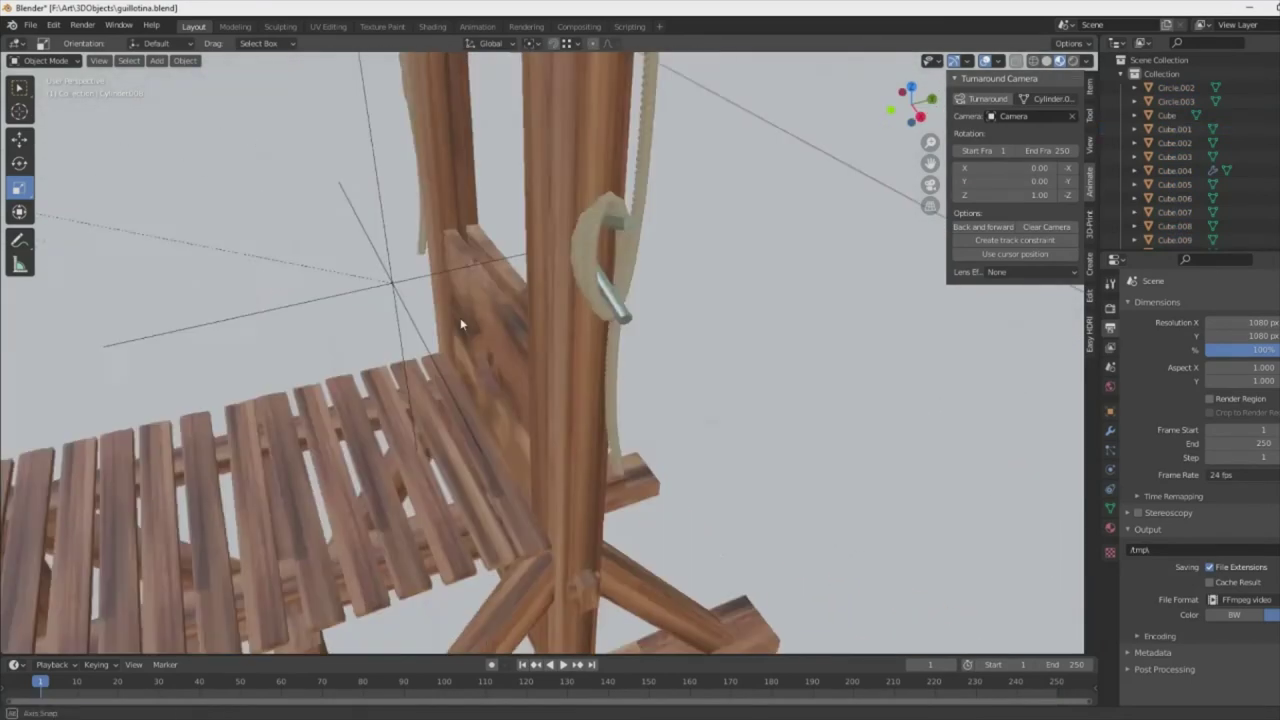
scroll(570, 339, "down", 5)
mouse_move(570, 339)
middle_mouse_down()
mouse_move(588, 421)
mouse_move(663, 429)
middle_mouse_up()
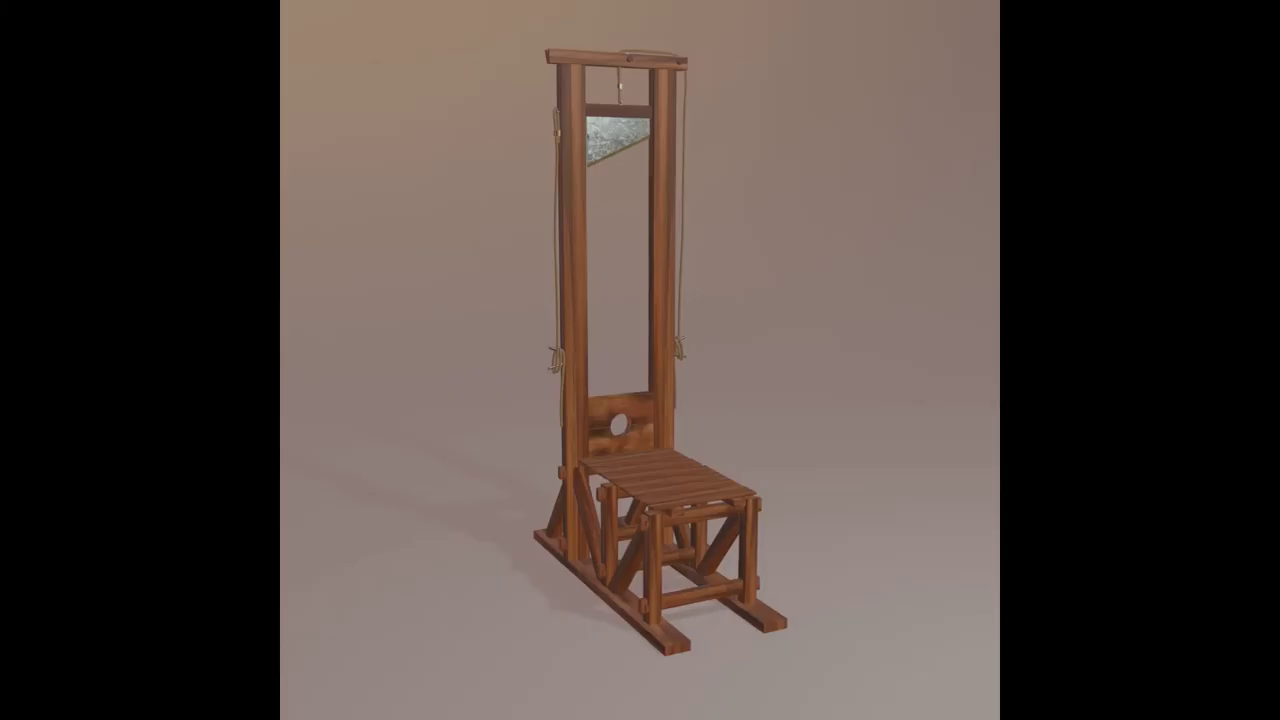